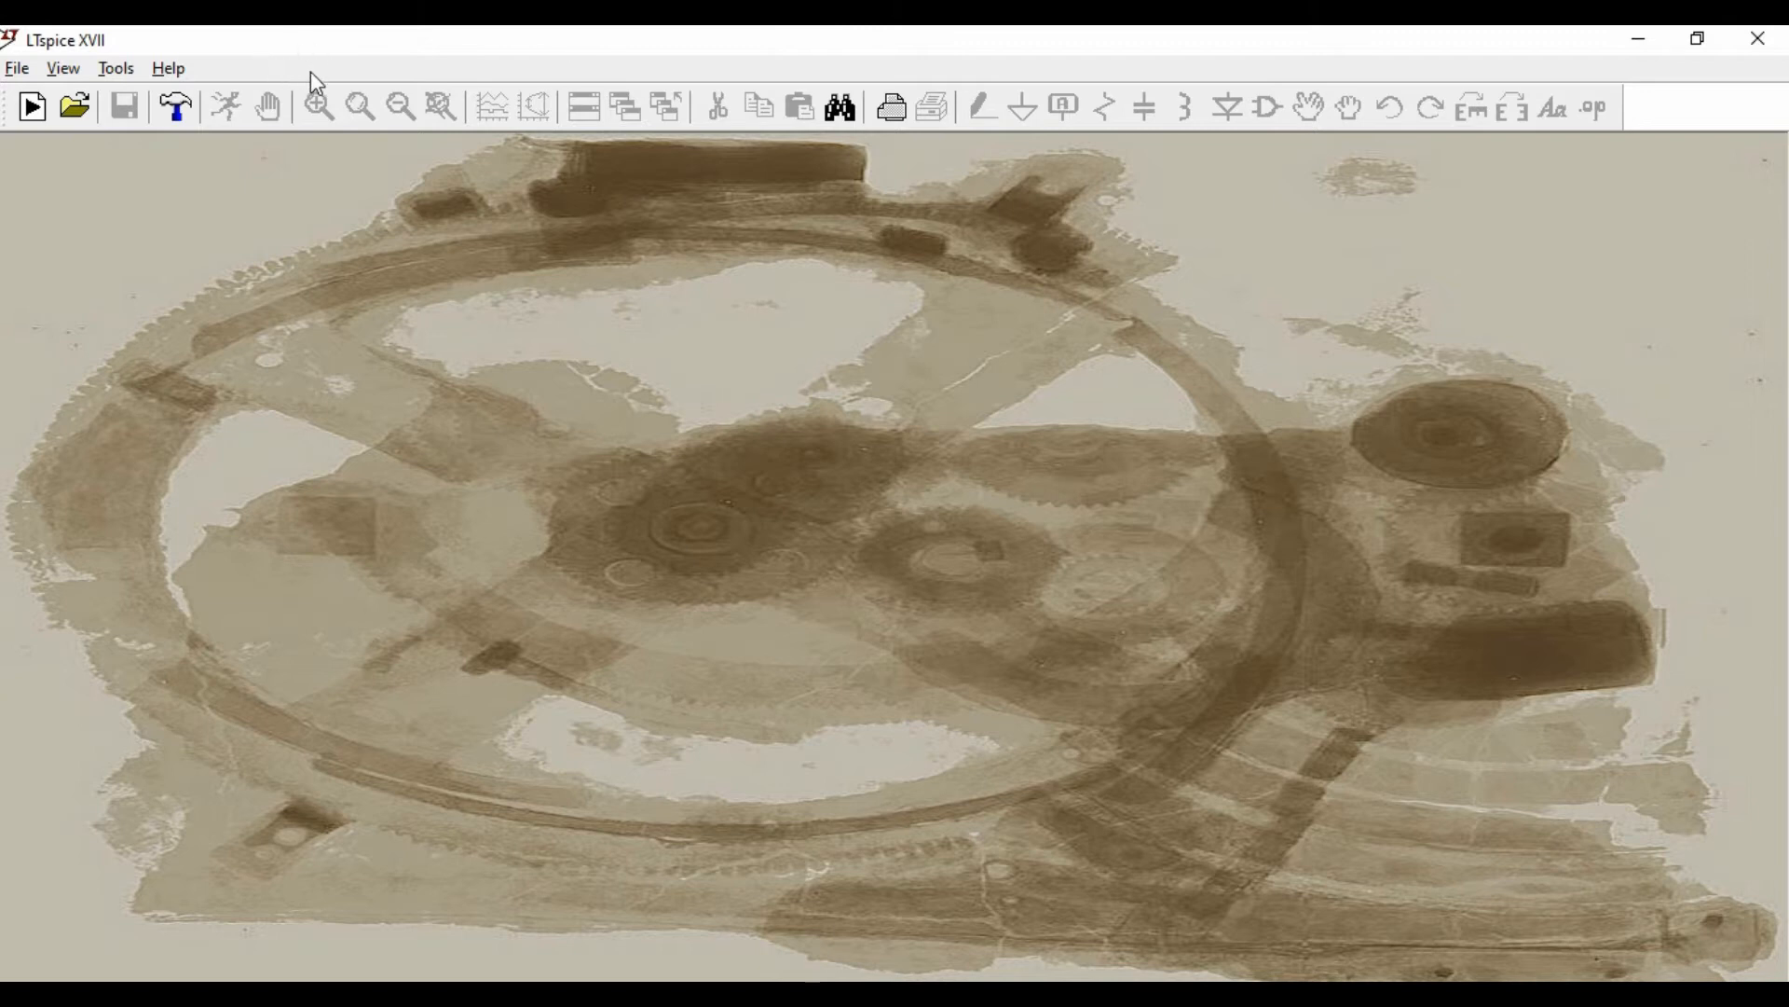
- Create a new schematic and place one NPN transistor near the middle of the sheet
{"action": "left_click", "coordinate": [33, 108]}
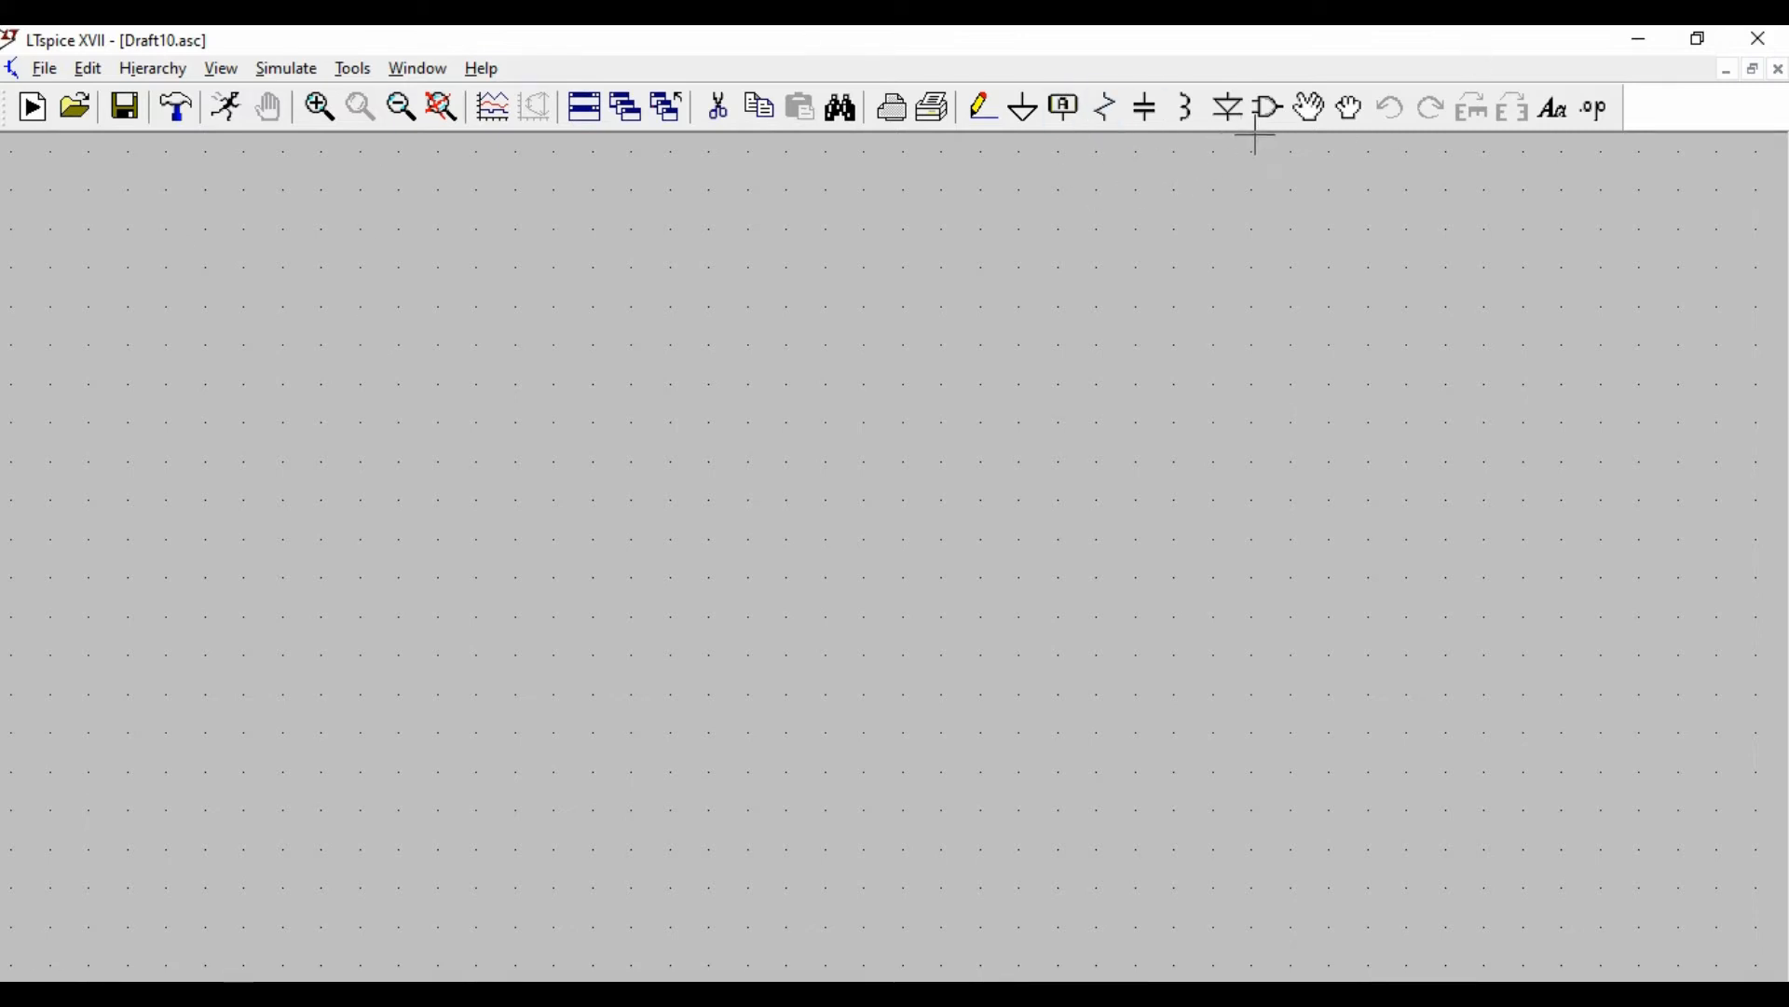
{"action": "left_click", "coordinate": [1268, 121]}
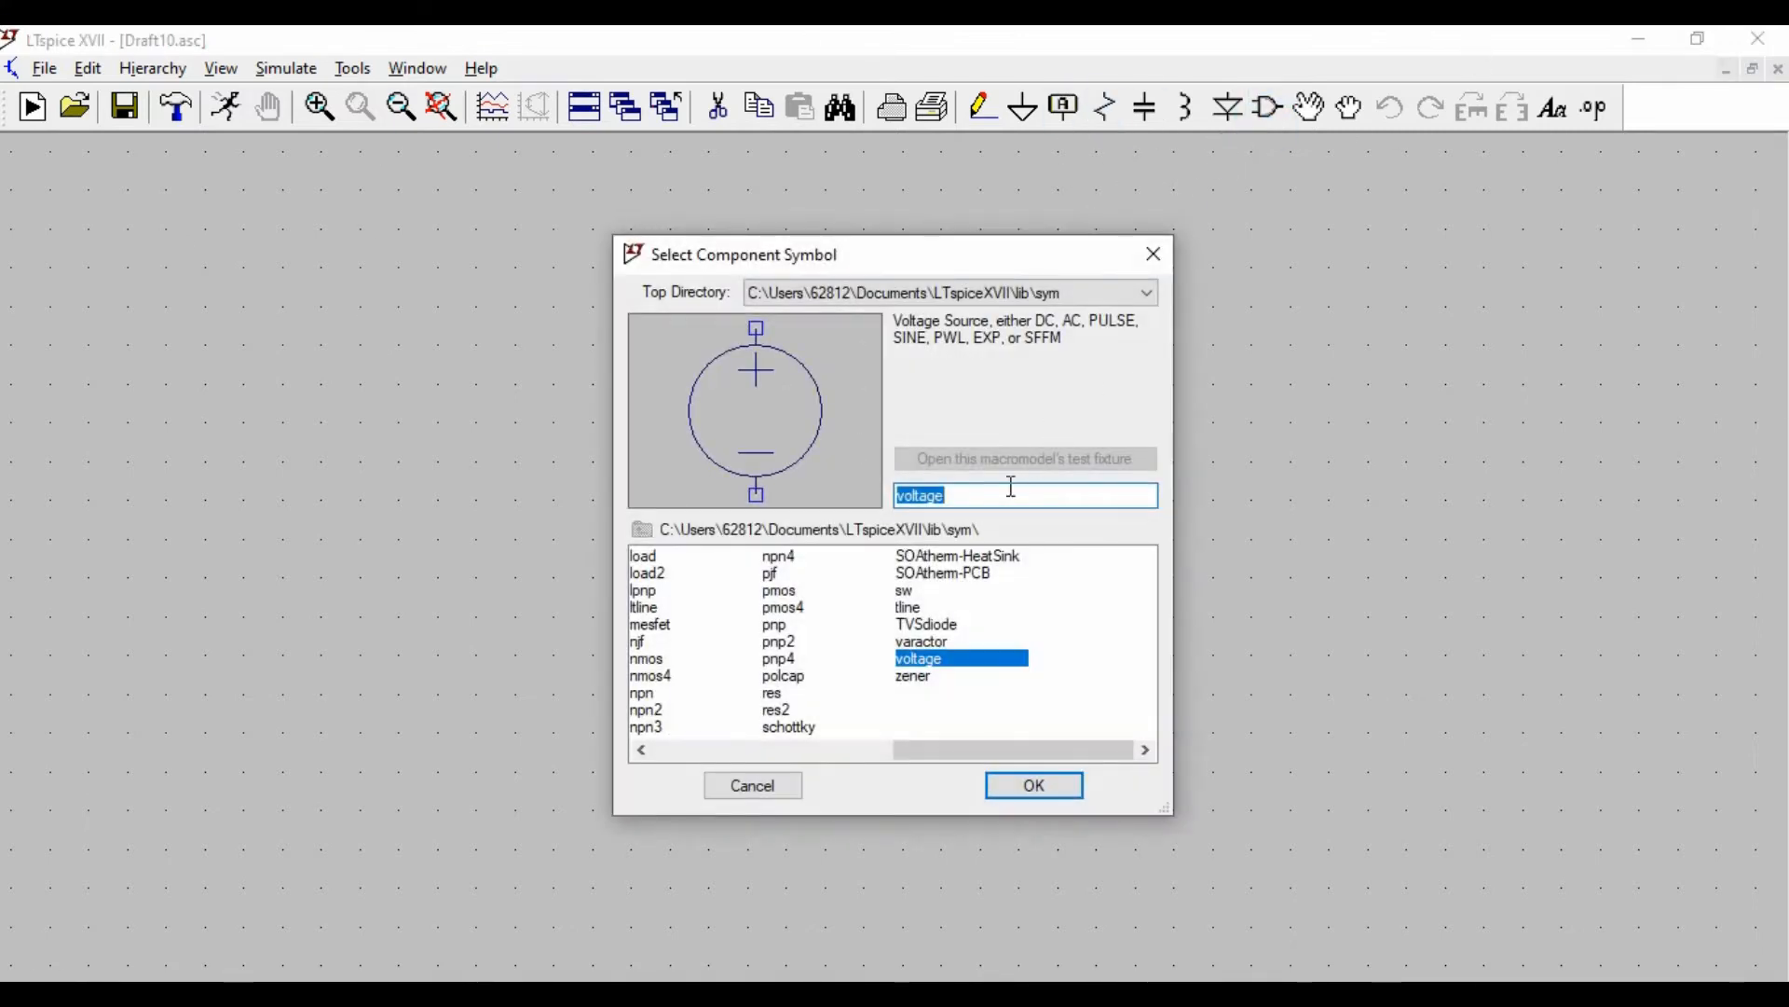
{"action": "key", "text": "BackSpace"}
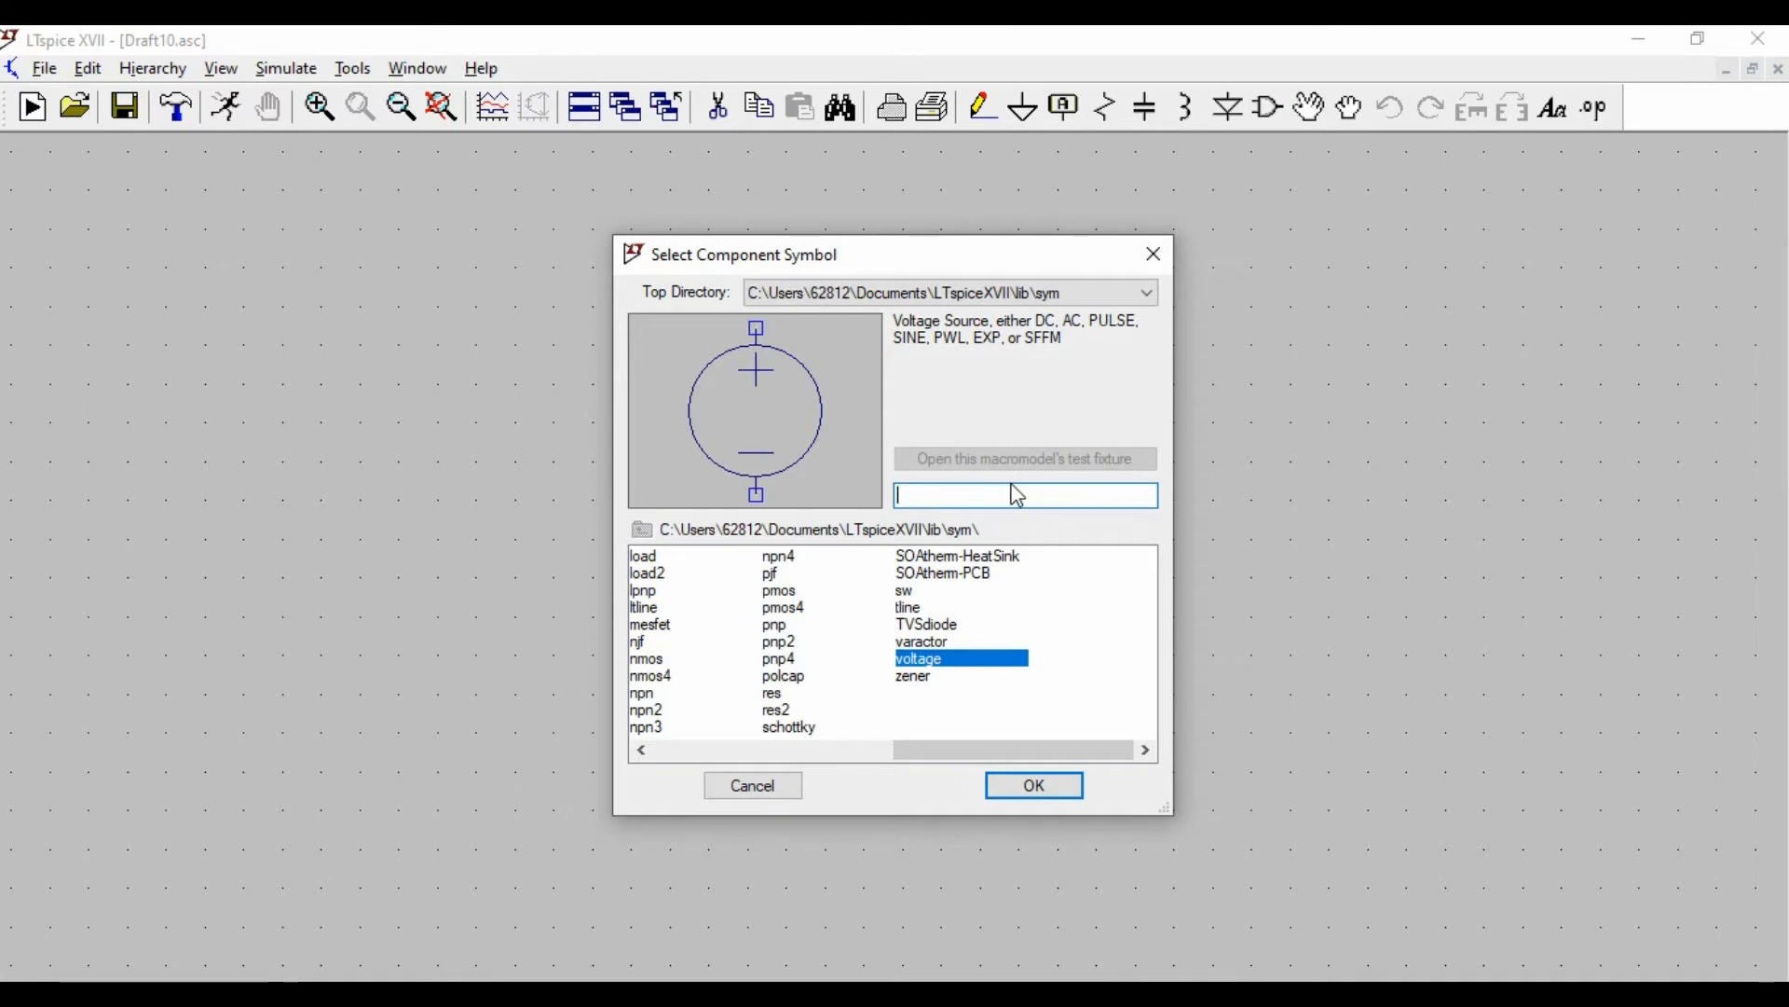
{"action": "type", "text": "np"}
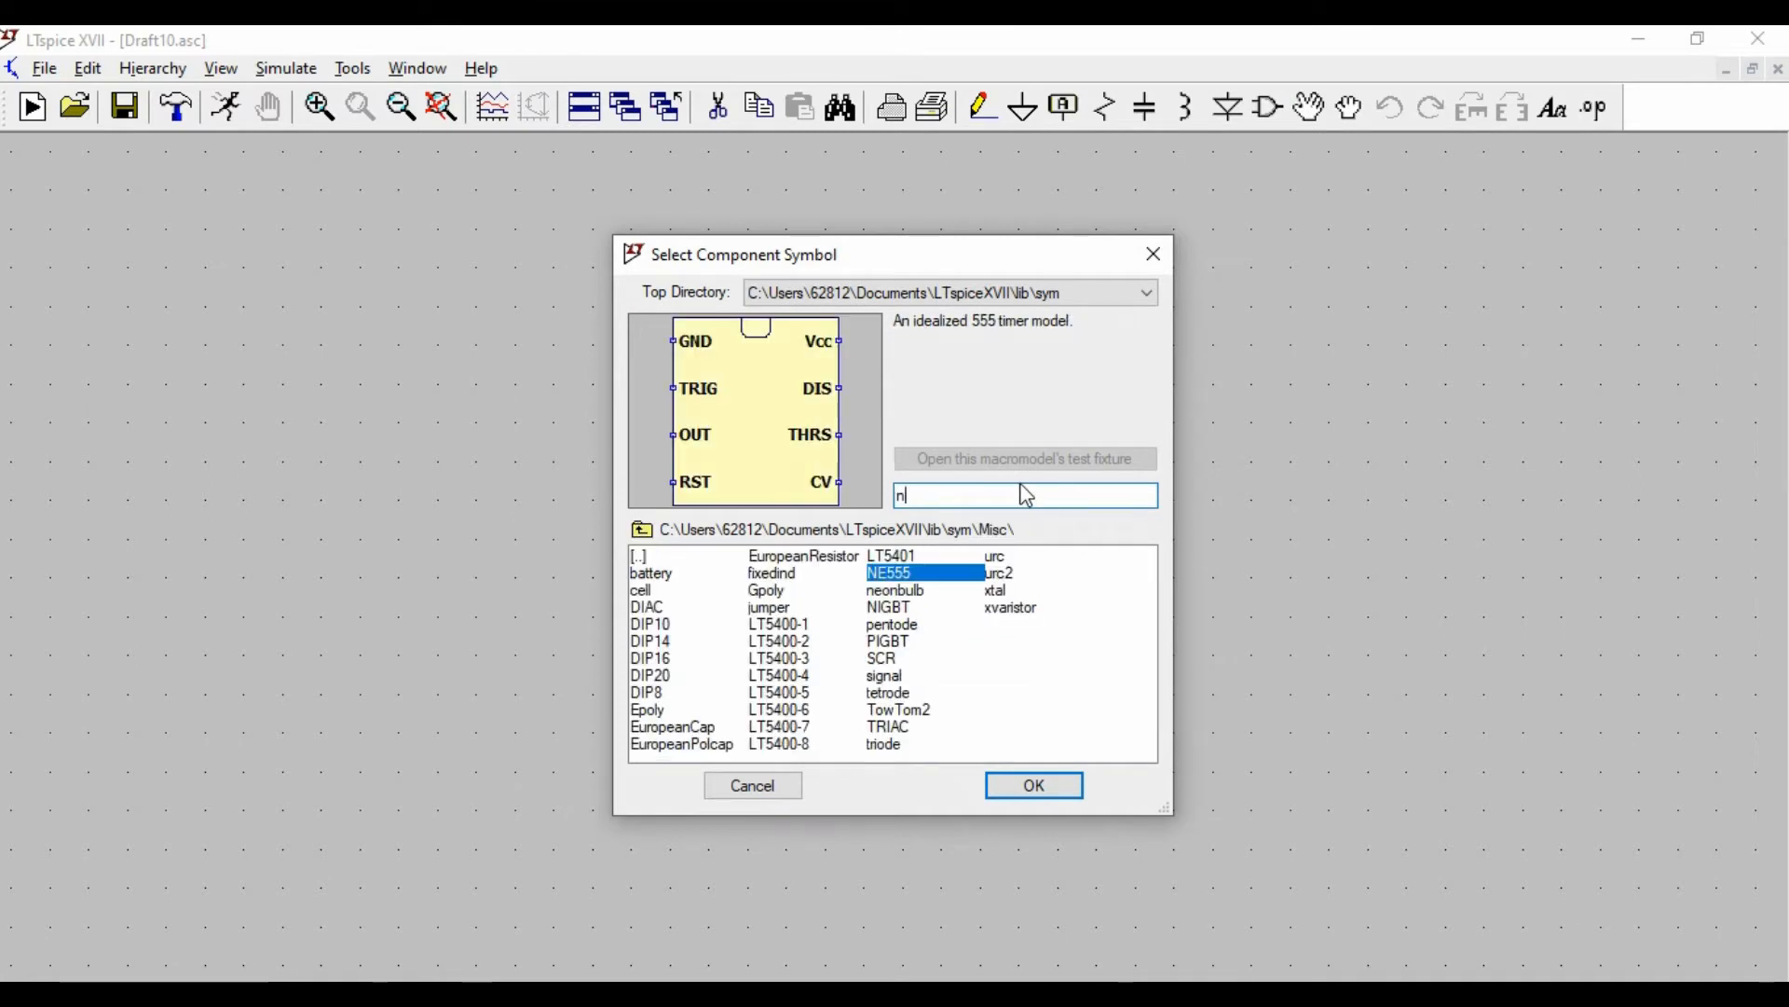
{"action": "left_click", "coordinate": [1031, 786]}
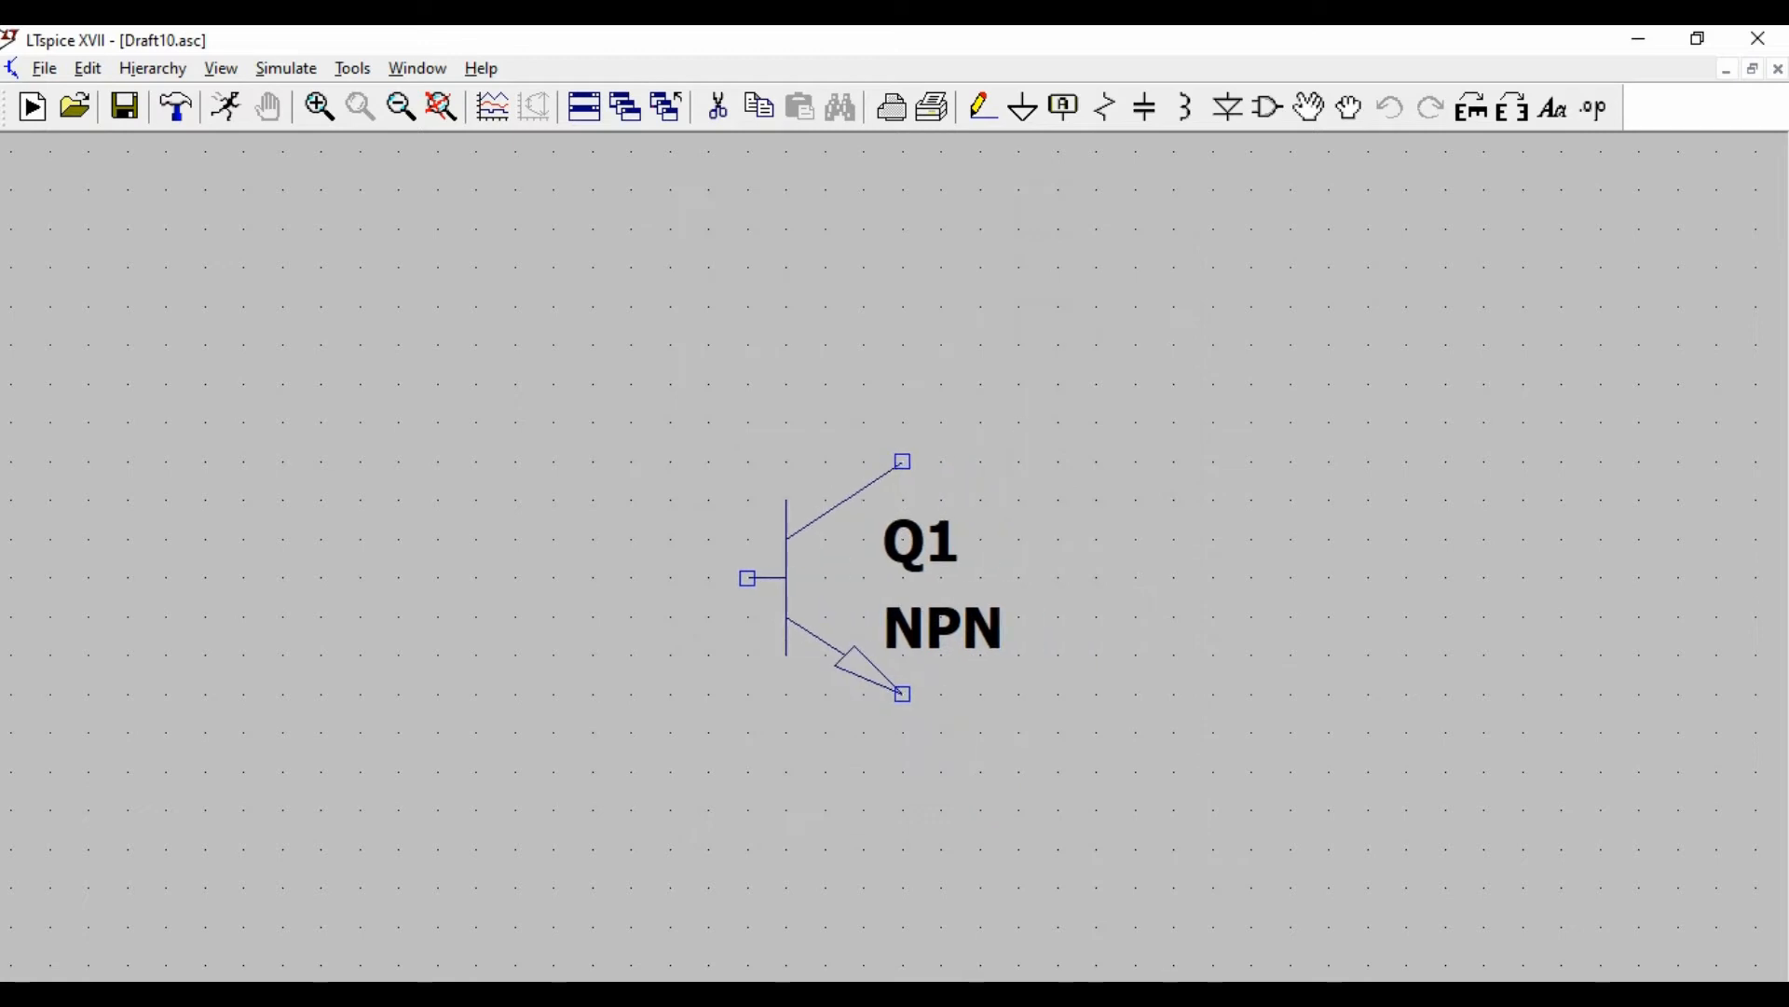
{"action": "left_click", "coordinate": [834, 585]}
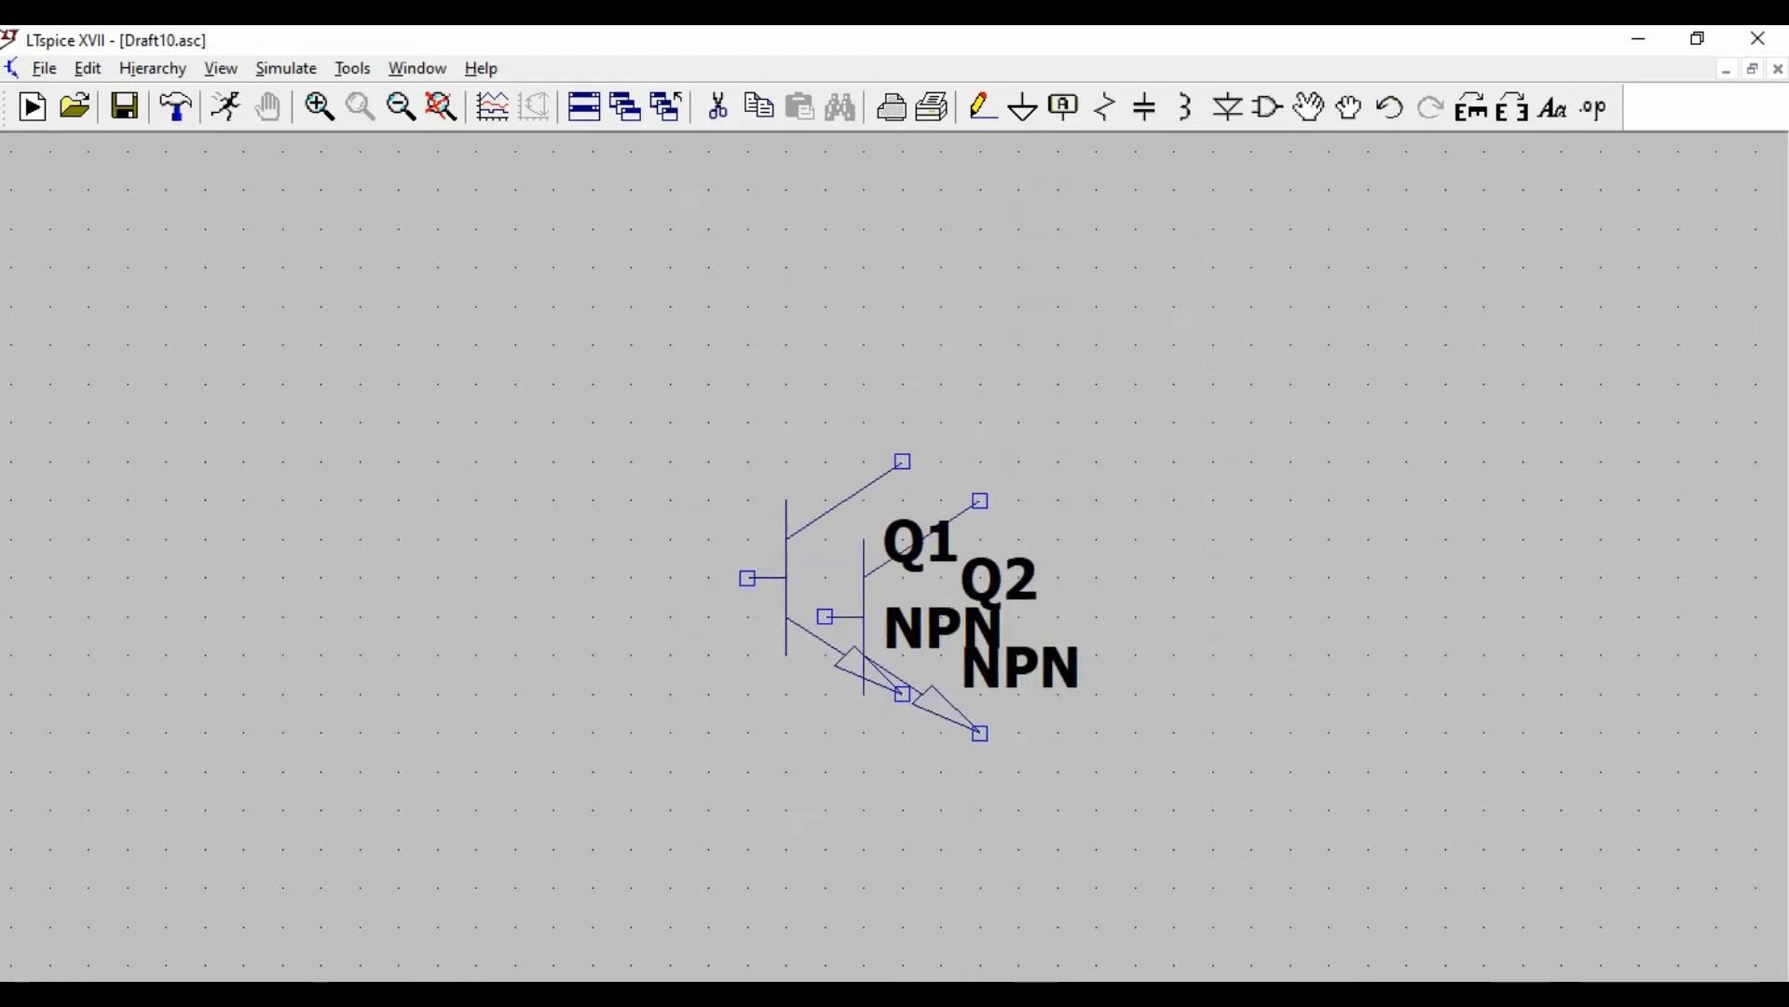
{"action": "key", "text": "Escape"}
- Place four vertical resistors: one above the collector, one below the emitter, and two stacked in a column beside the base
{"action": "left_click", "coordinate": [1107, 109]}
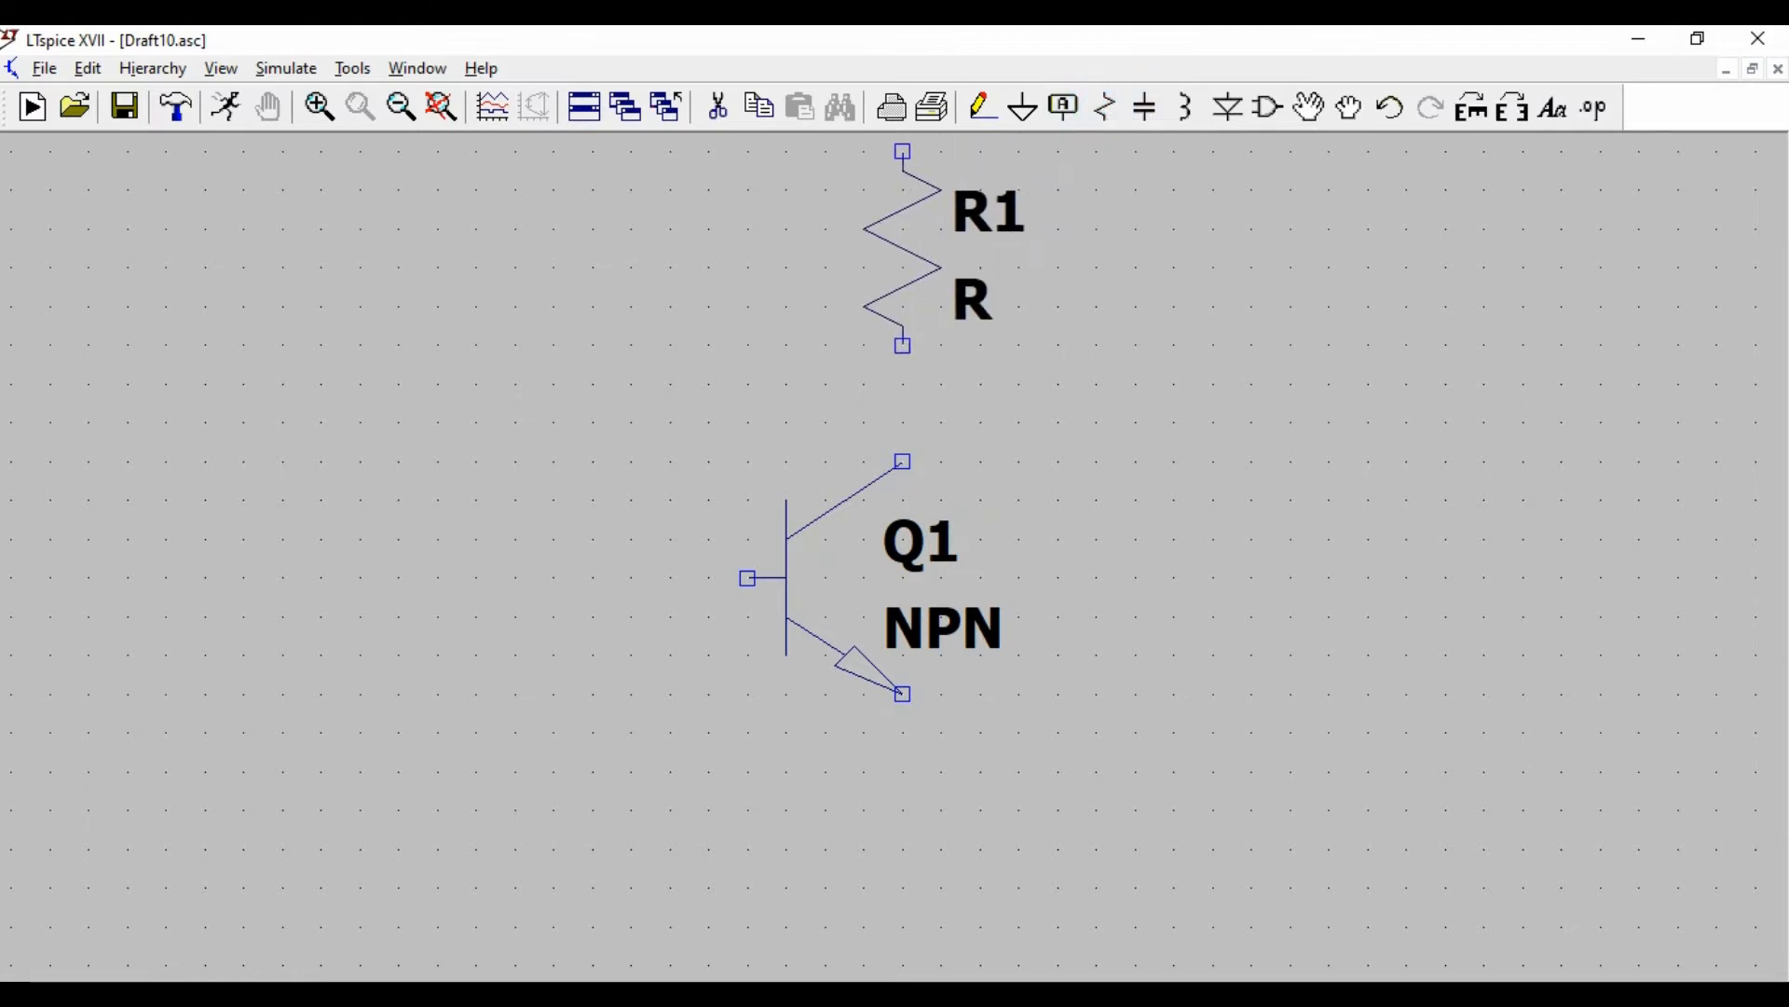
{"action": "left_click", "coordinate": [918, 253]}
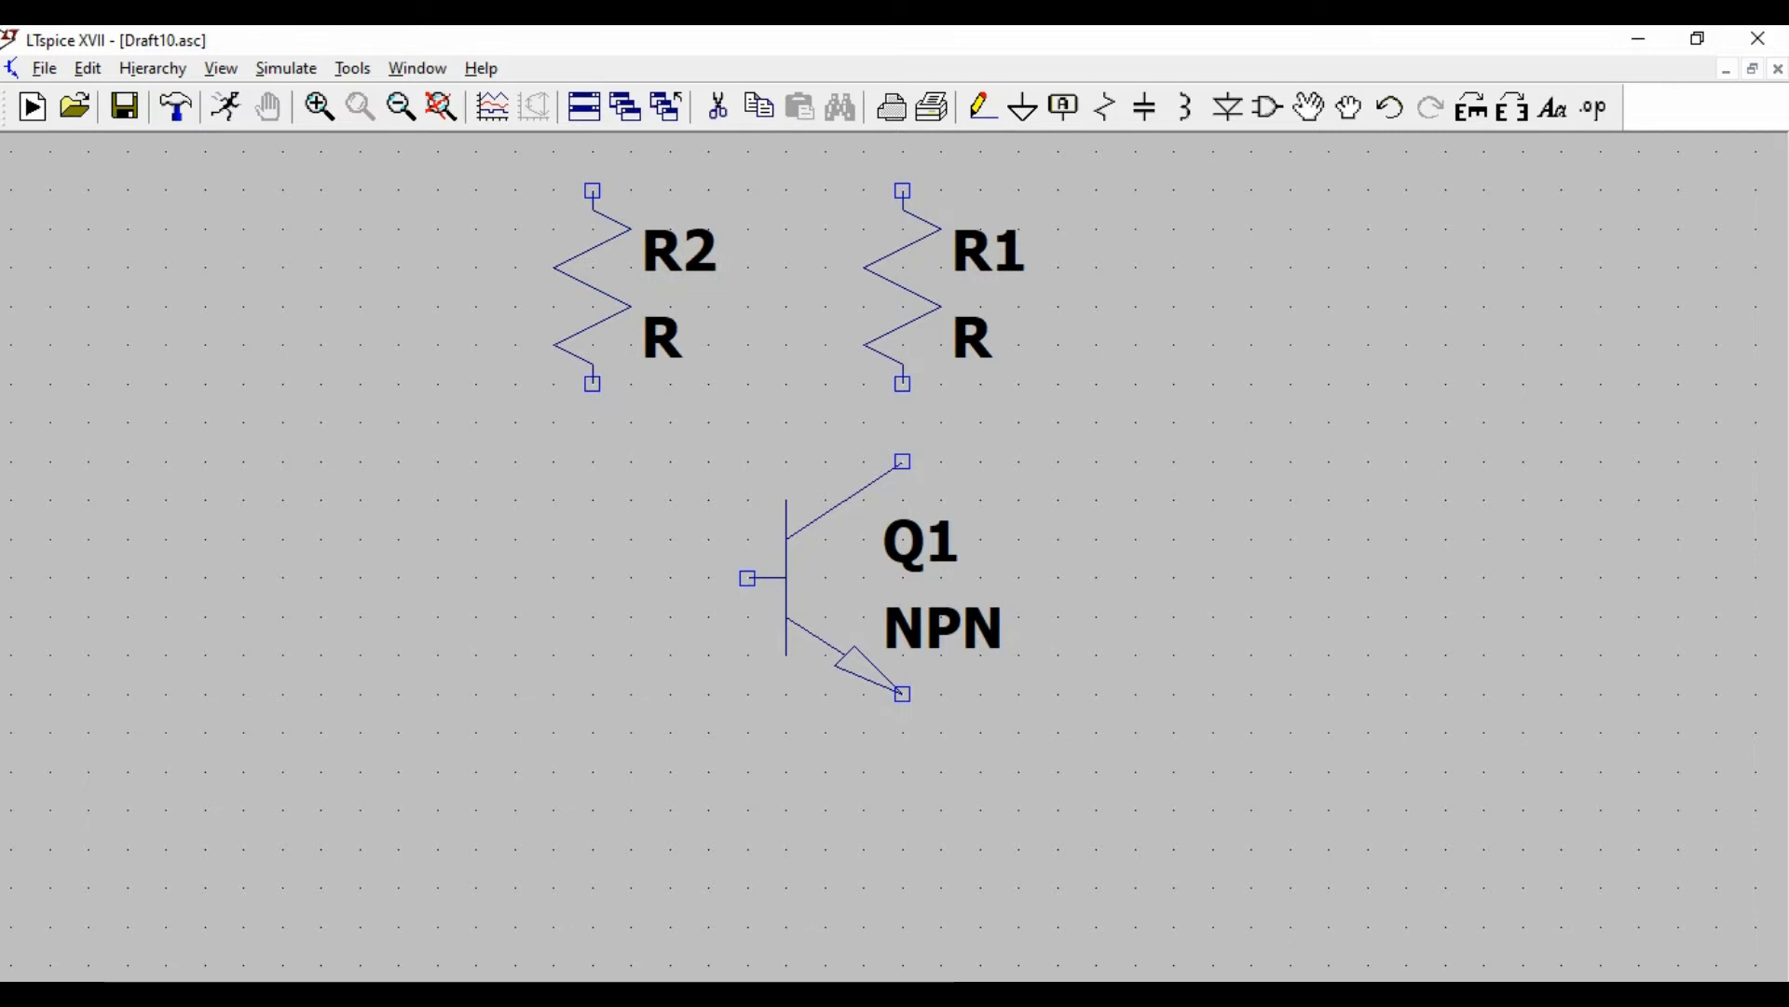
{"action": "left_click", "coordinate": [574, 253]}
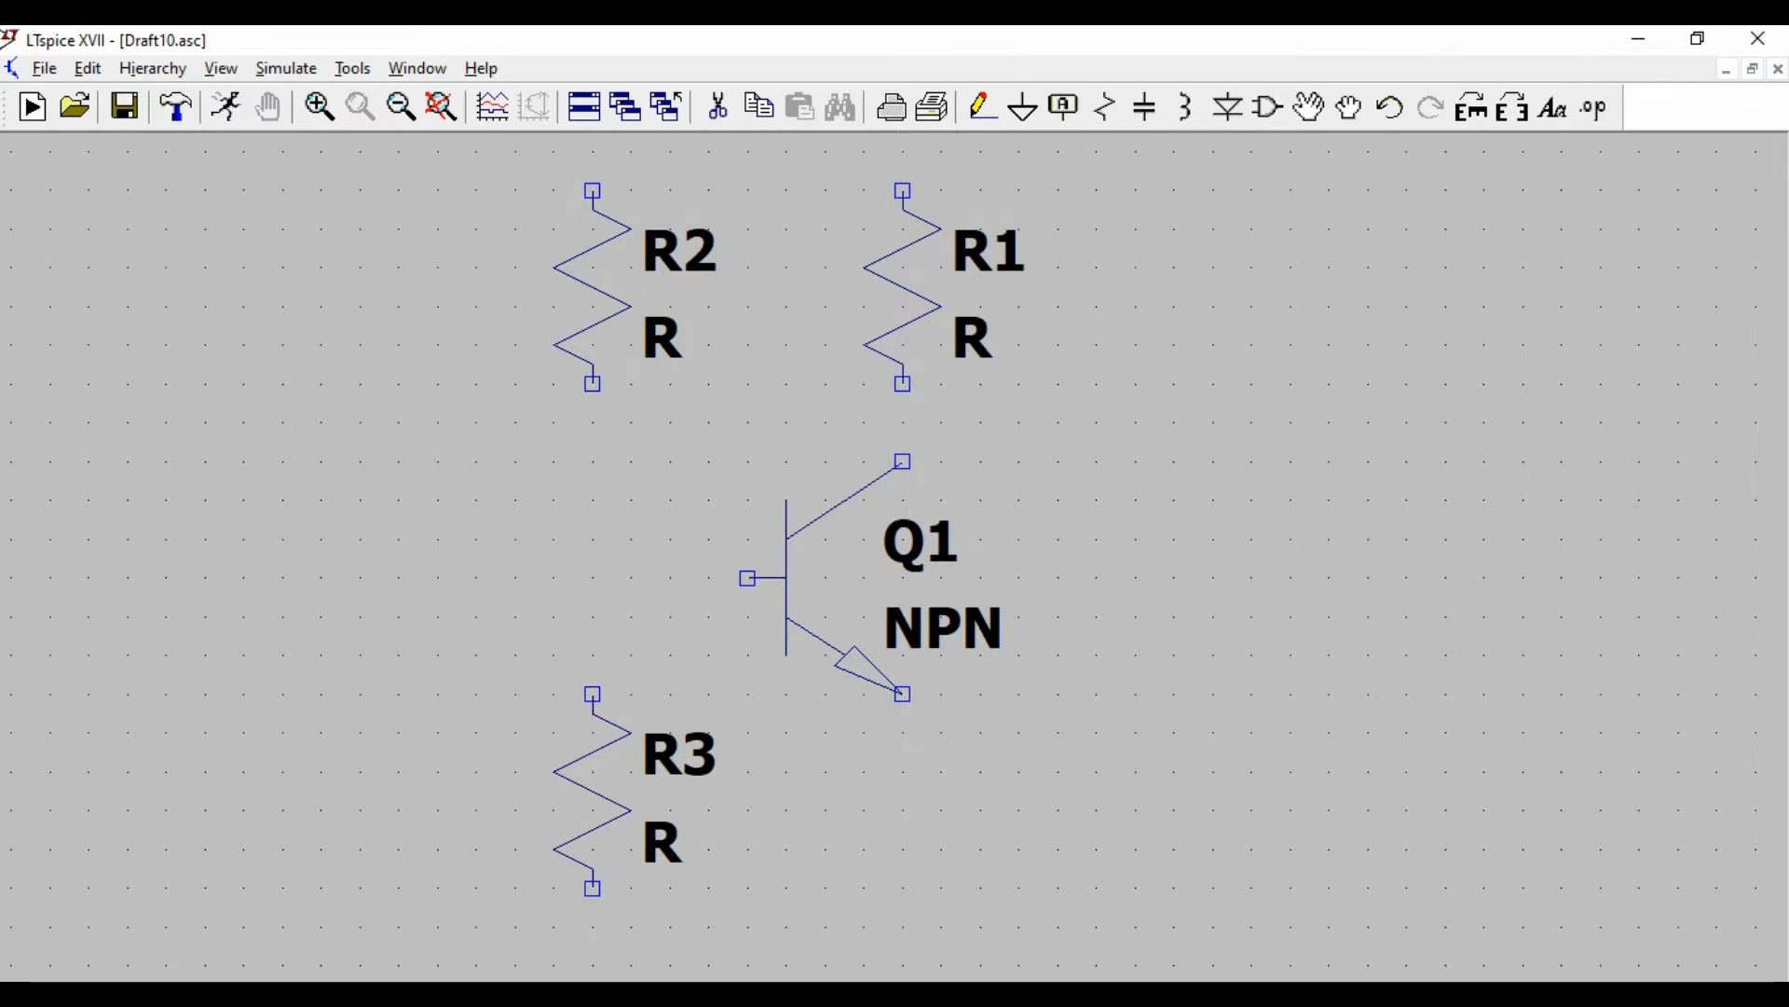
{"action": "scroll", "coordinate": [615, 820], "scroll_direction": "down", "scroll_amount": 1}
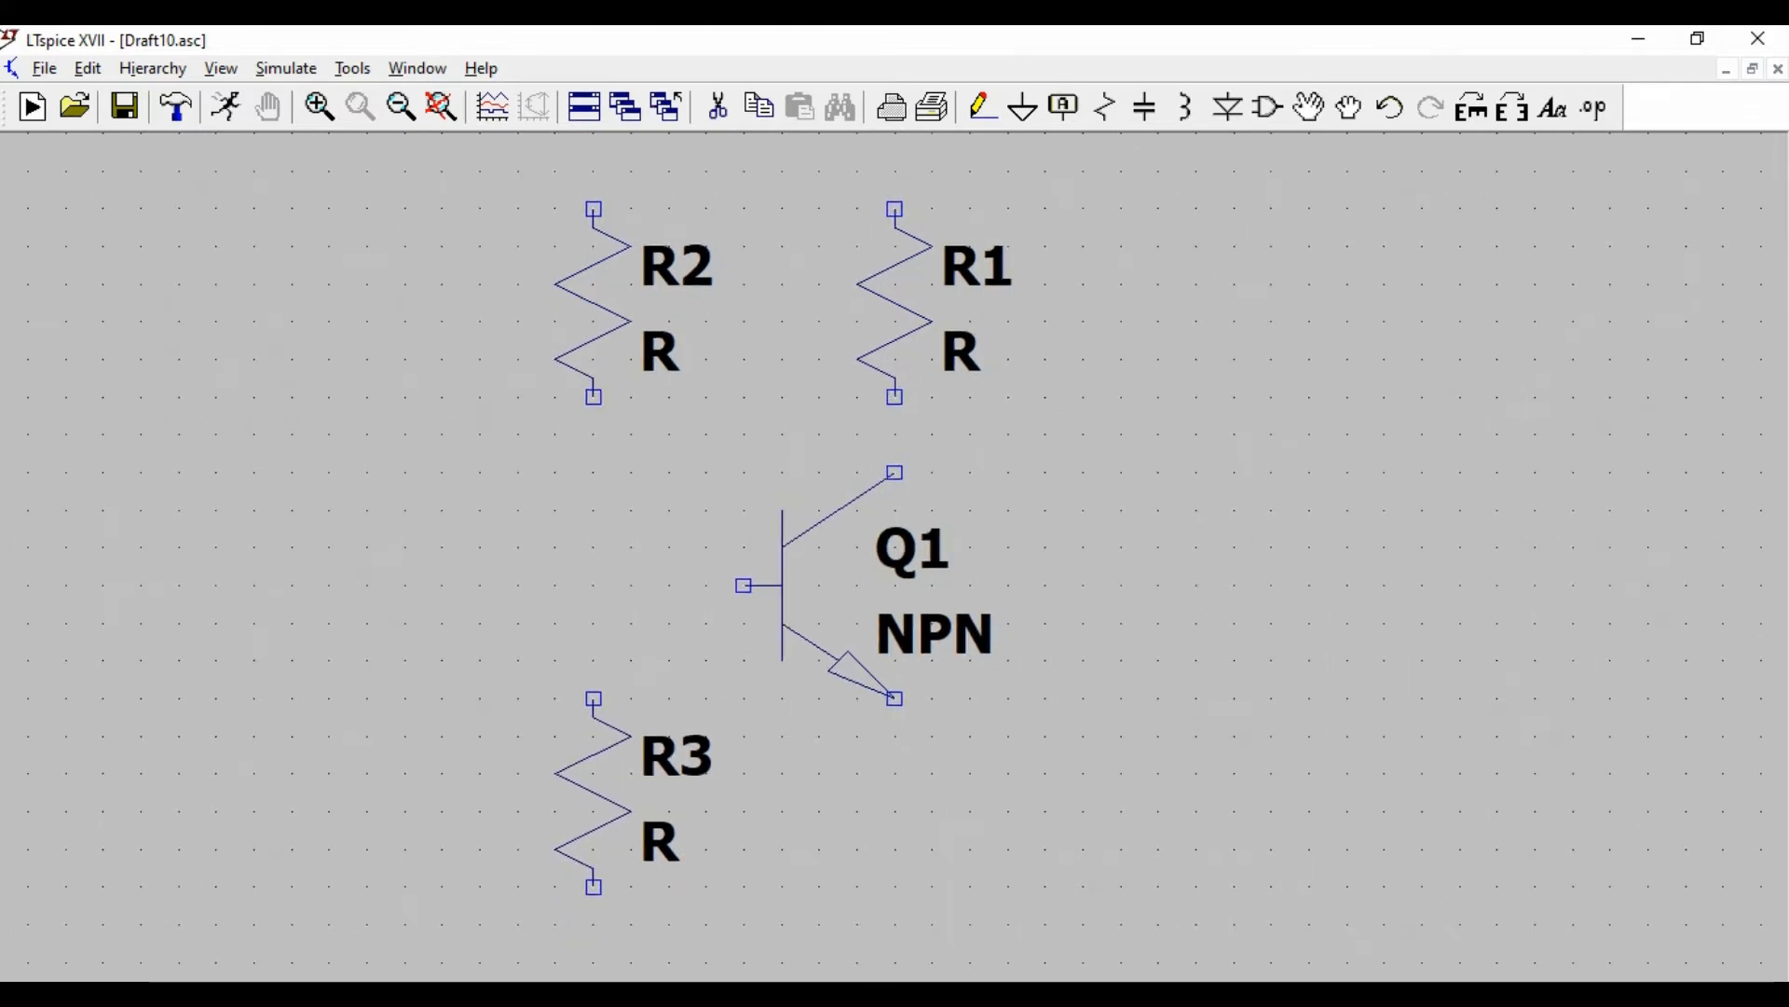
{"action": "scroll", "coordinate": [578, 807], "scroll_direction": "down", "scroll_amount": 1}
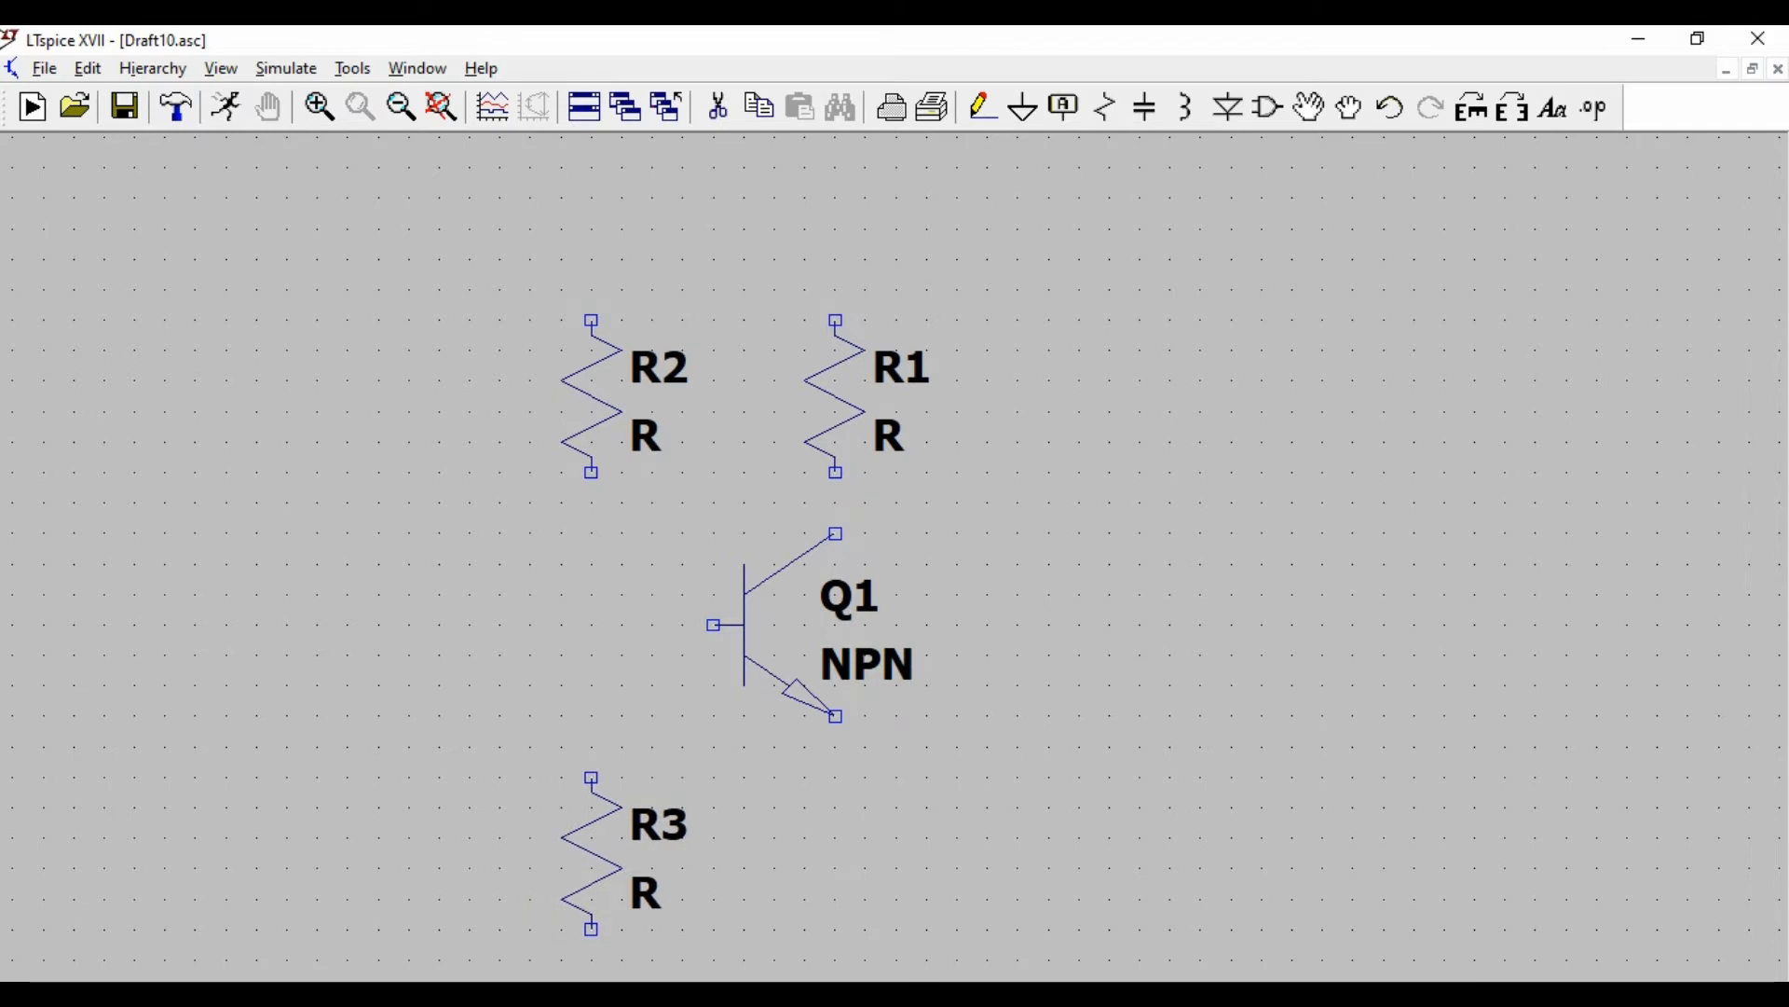
{"action": "left_click", "coordinate": [582, 836]}
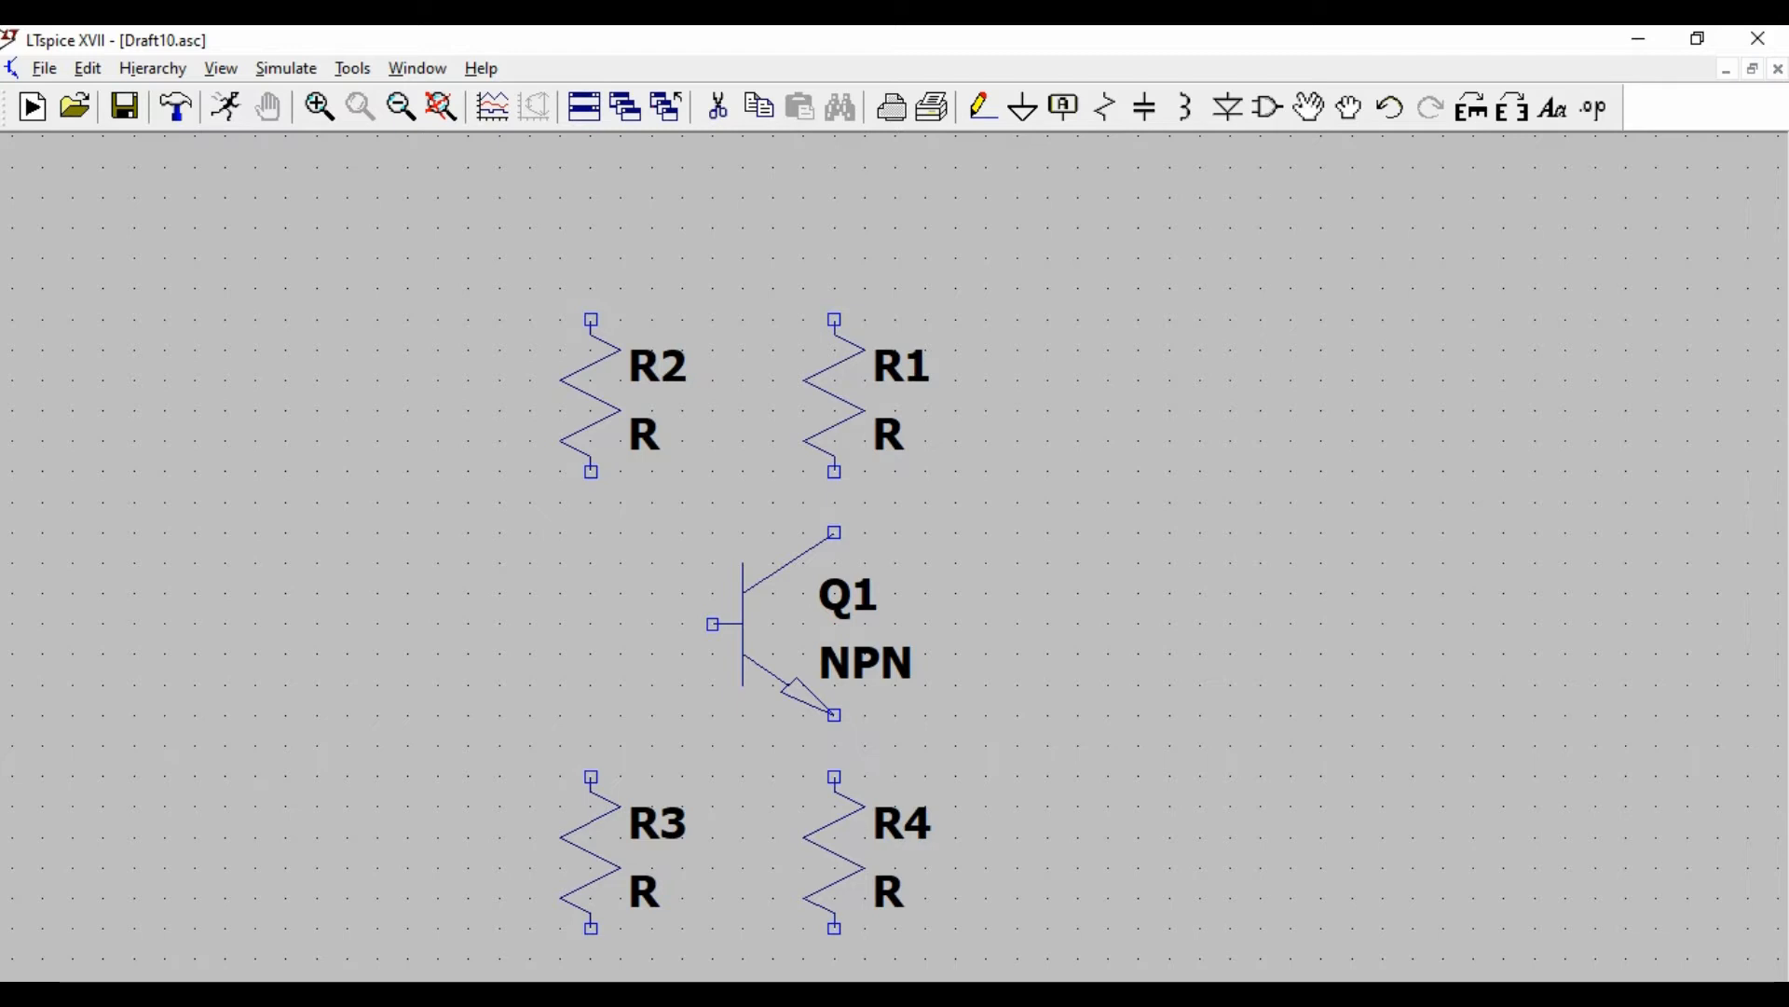
{"action": "left_click", "coordinate": [828, 836]}
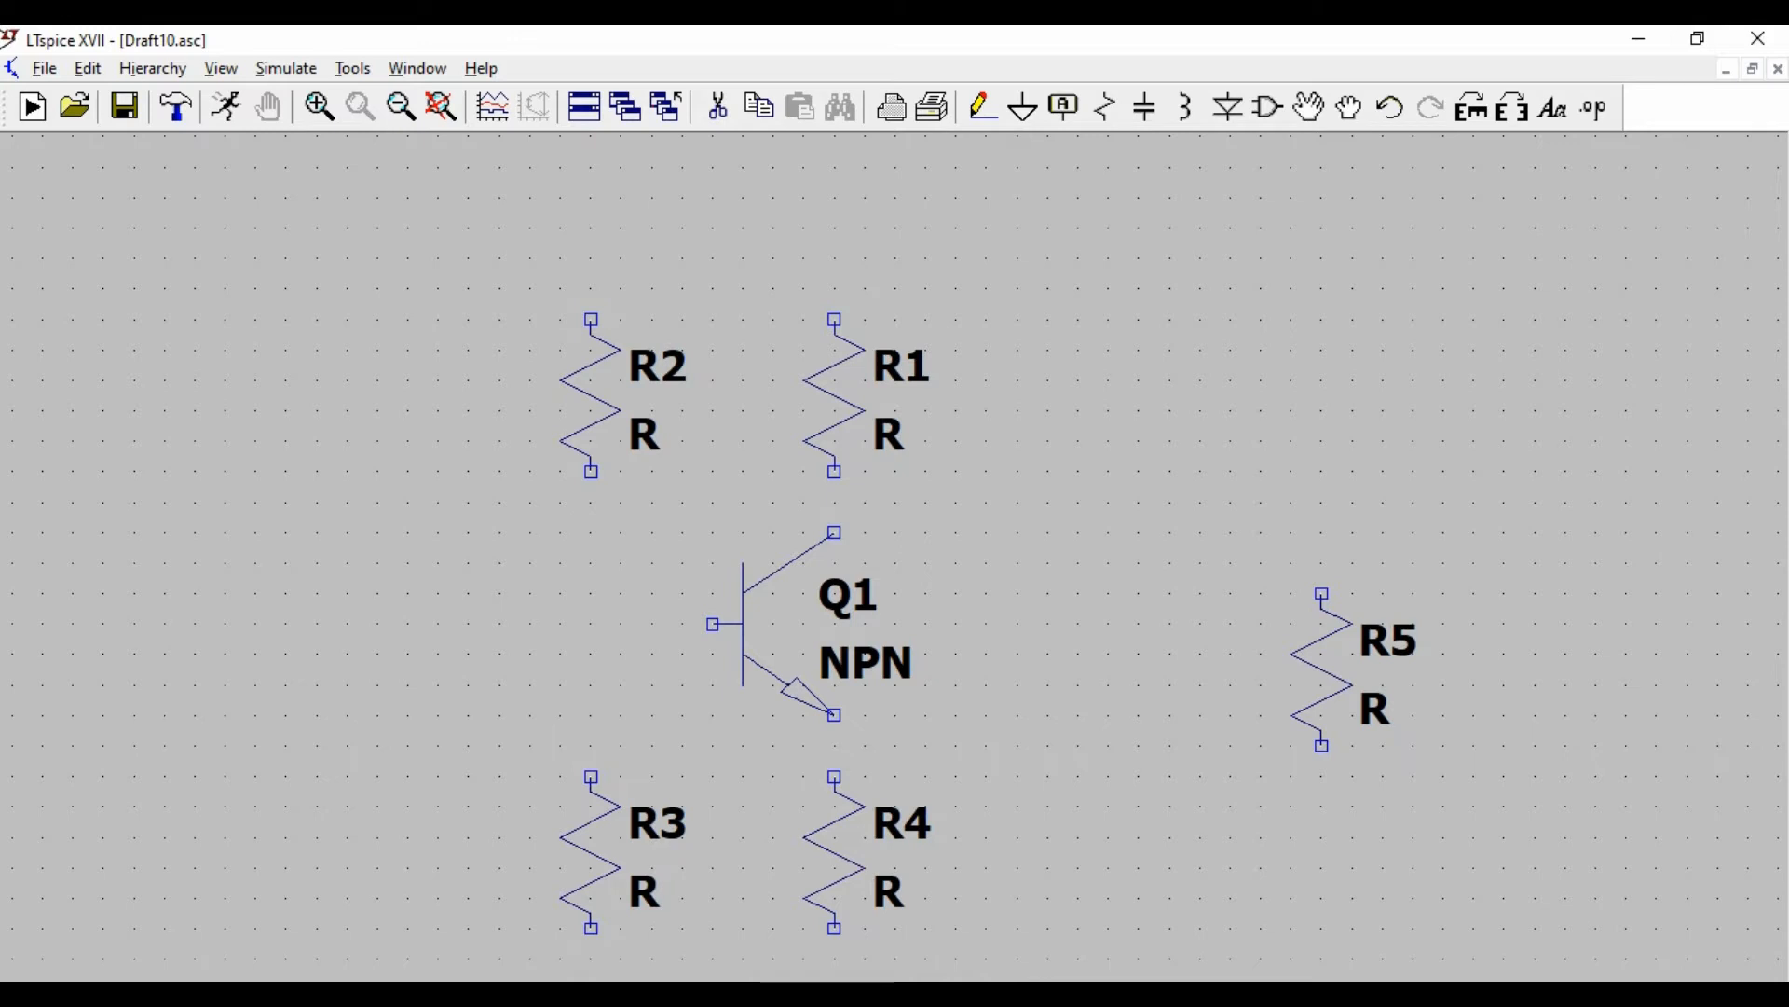
{"action": "key", "text": "Escape"}
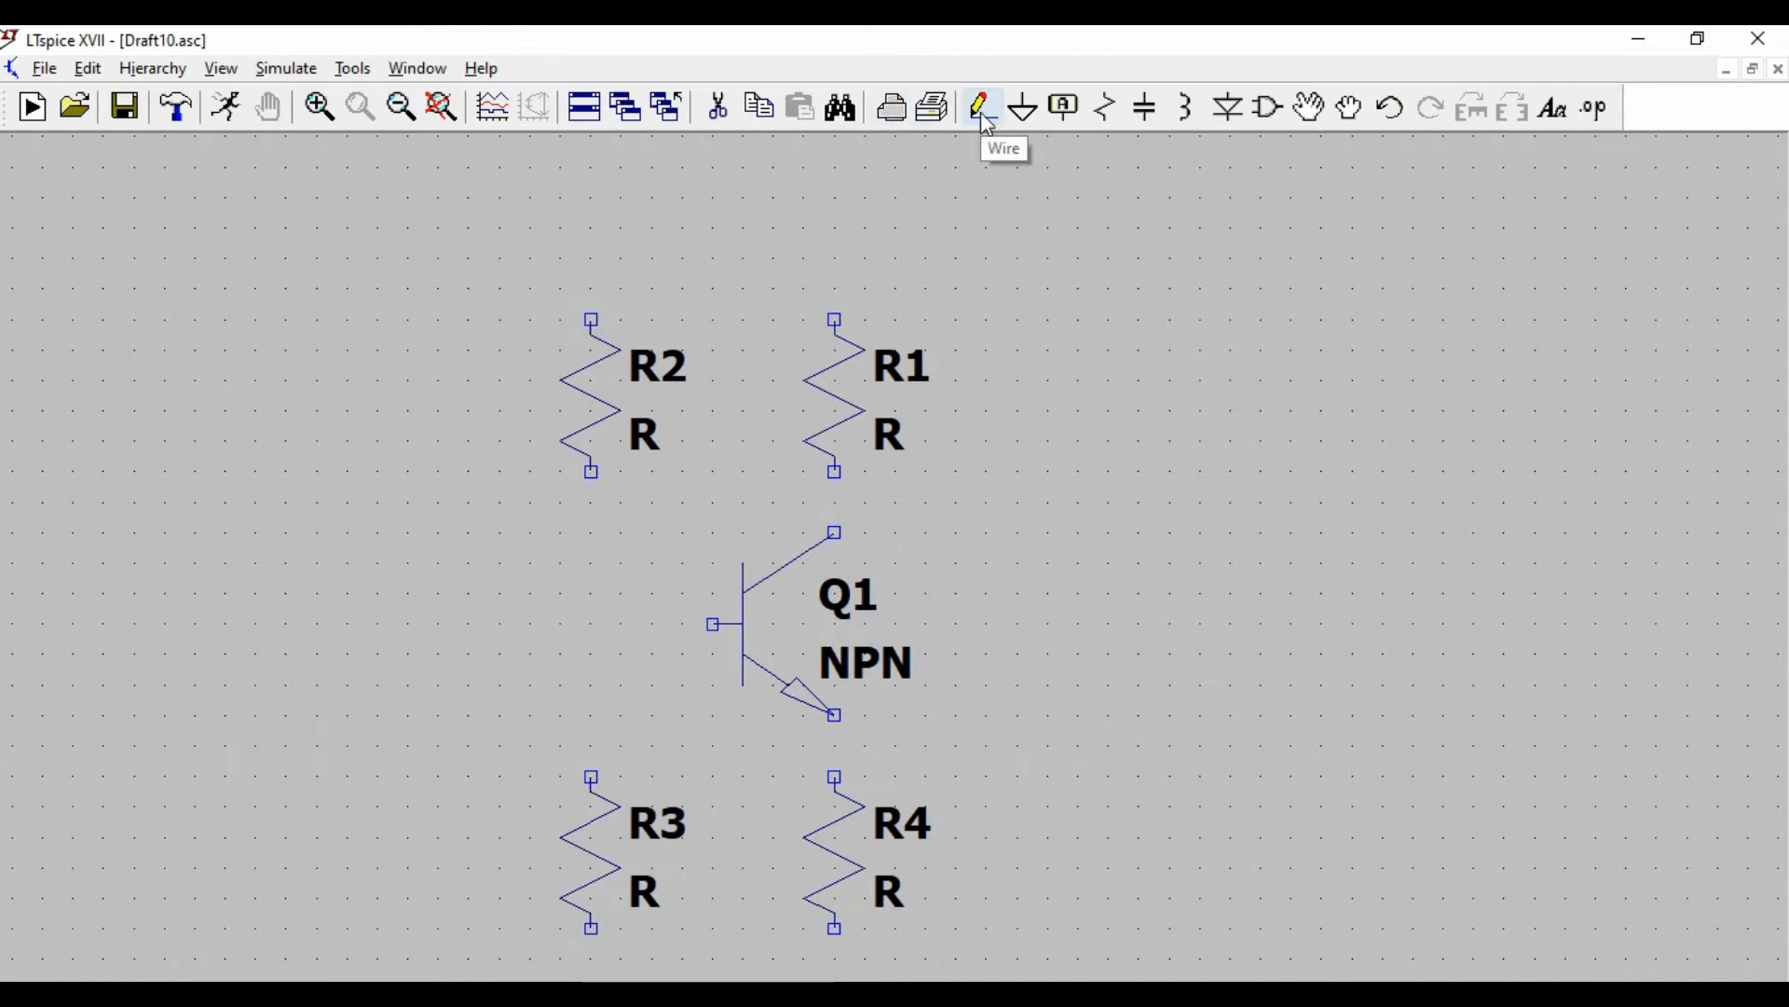
- Place a horizontal capacitor to the right of the collector and a vertical capacitor to the right of R4
{"action": "left_click", "coordinate": [1143, 112]}
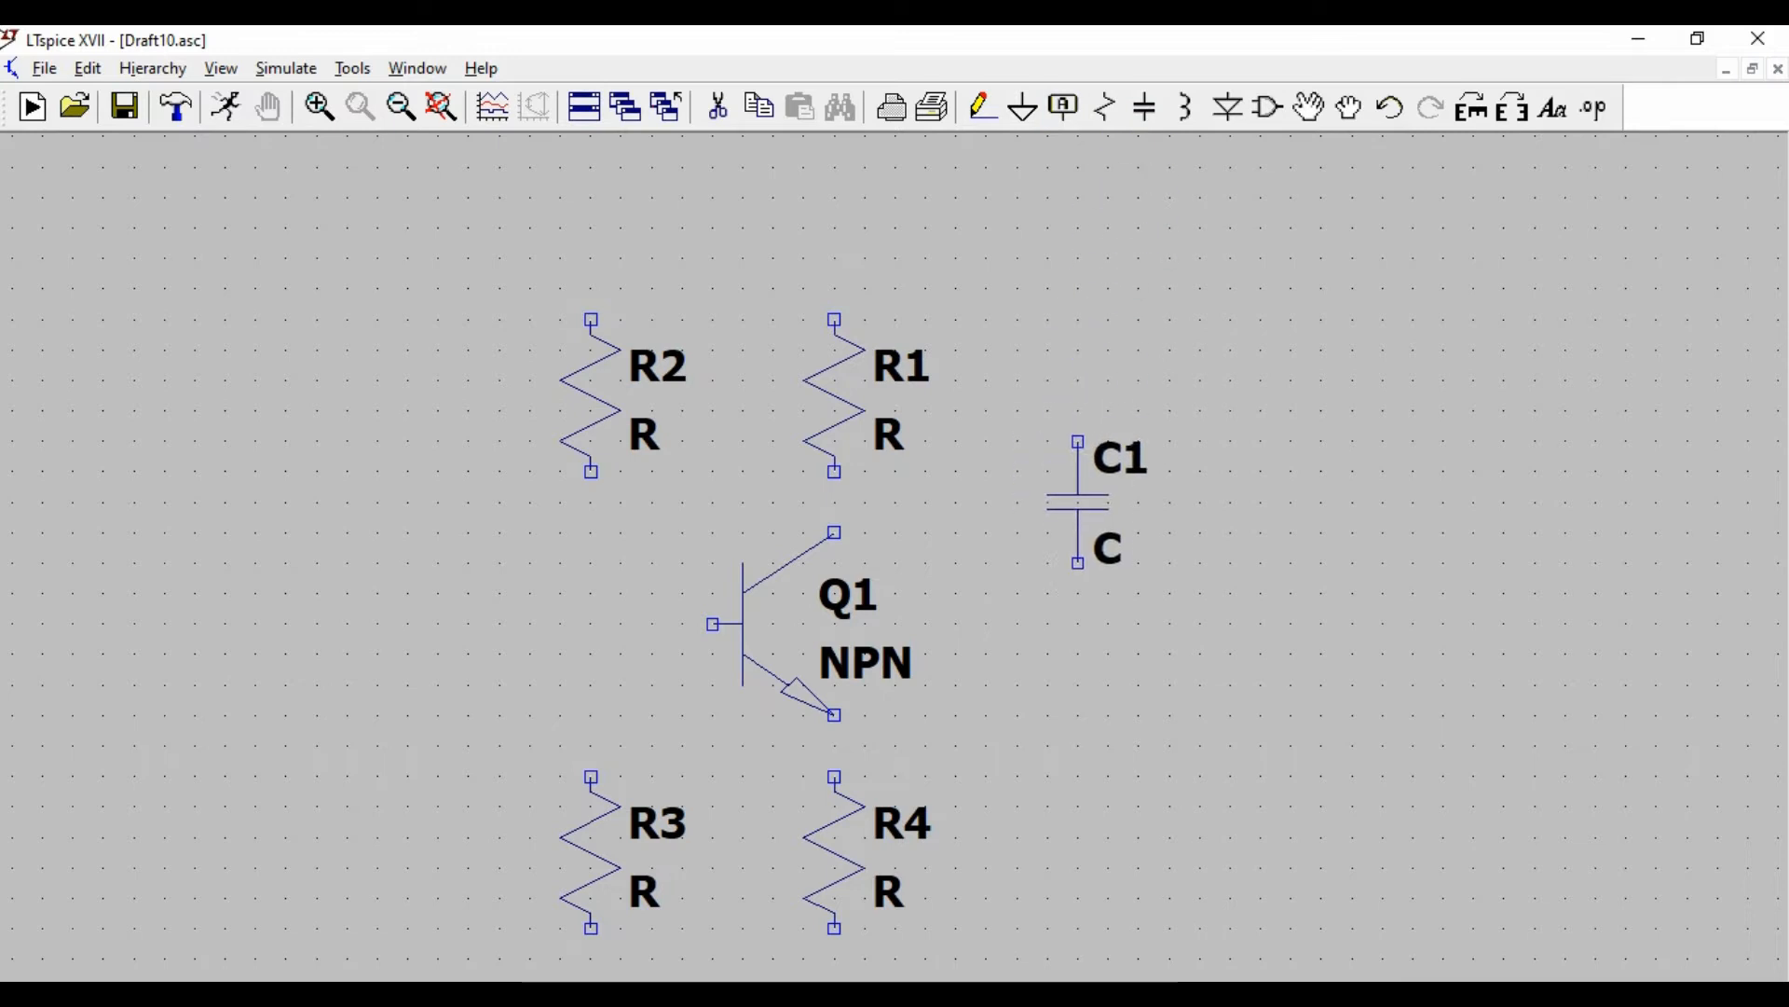
{"action": "key", "text": "ctrl+r"}
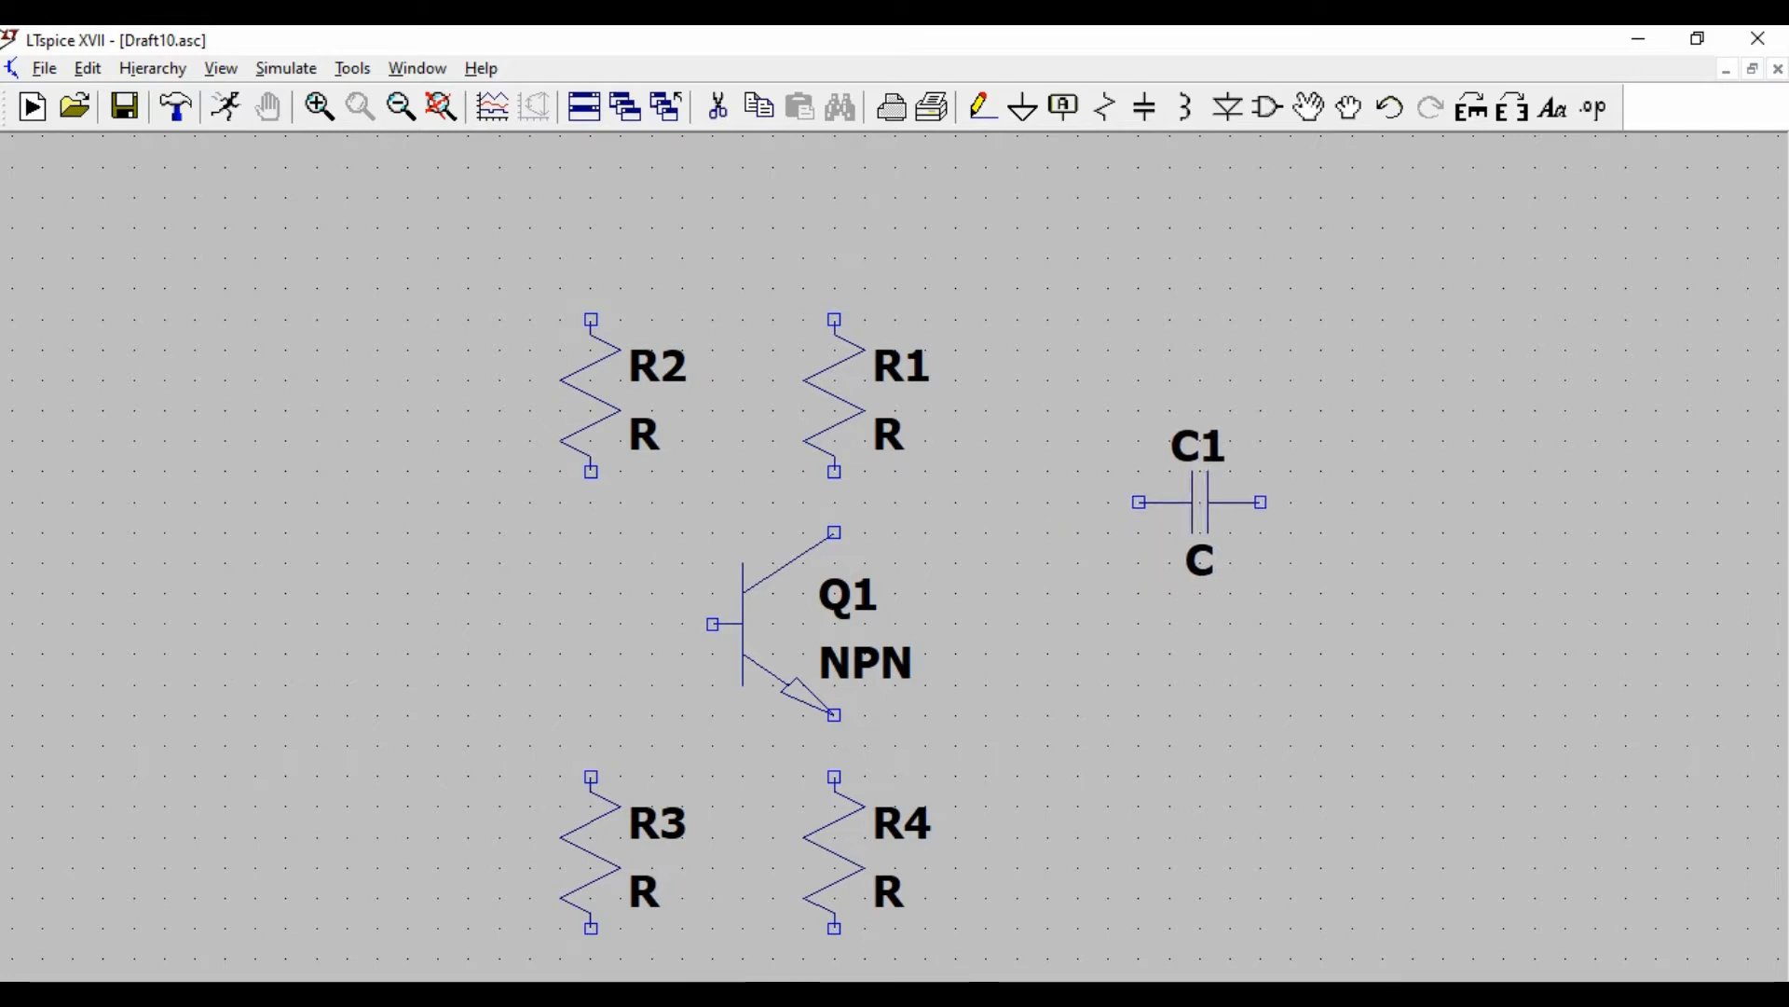
{"action": "left_click", "coordinate": [1200, 503]}
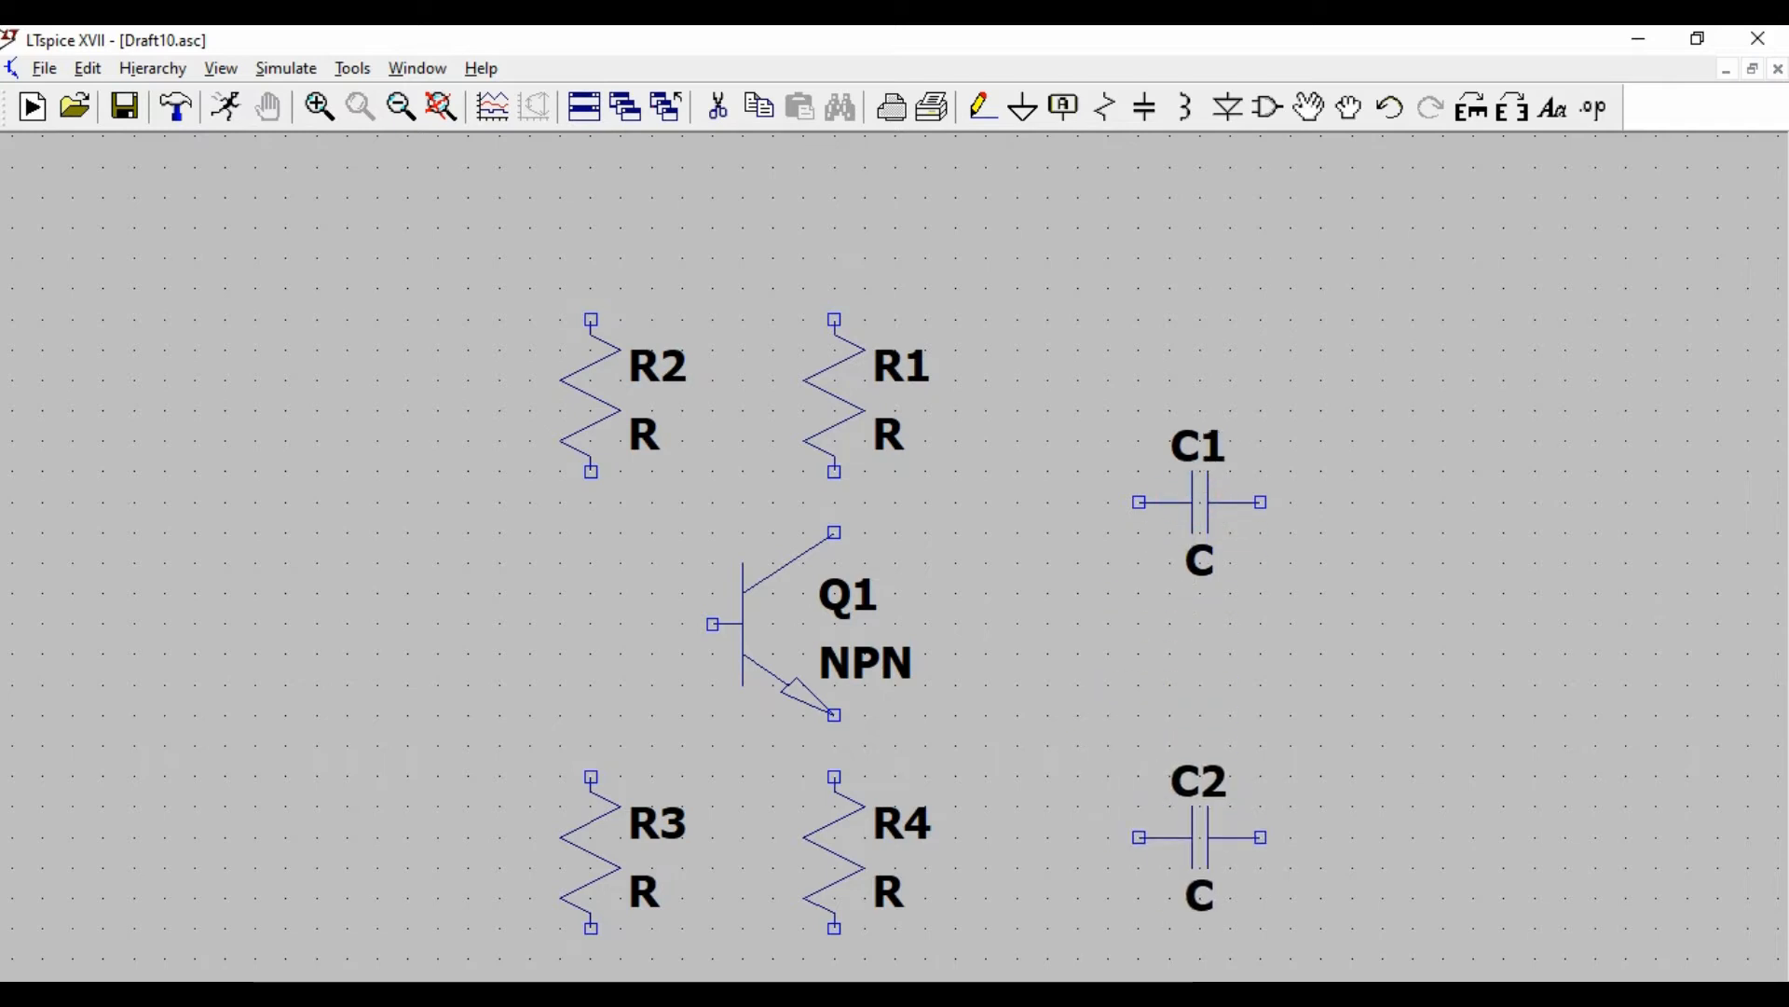
{"action": "key", "text": "ctrl+r"}
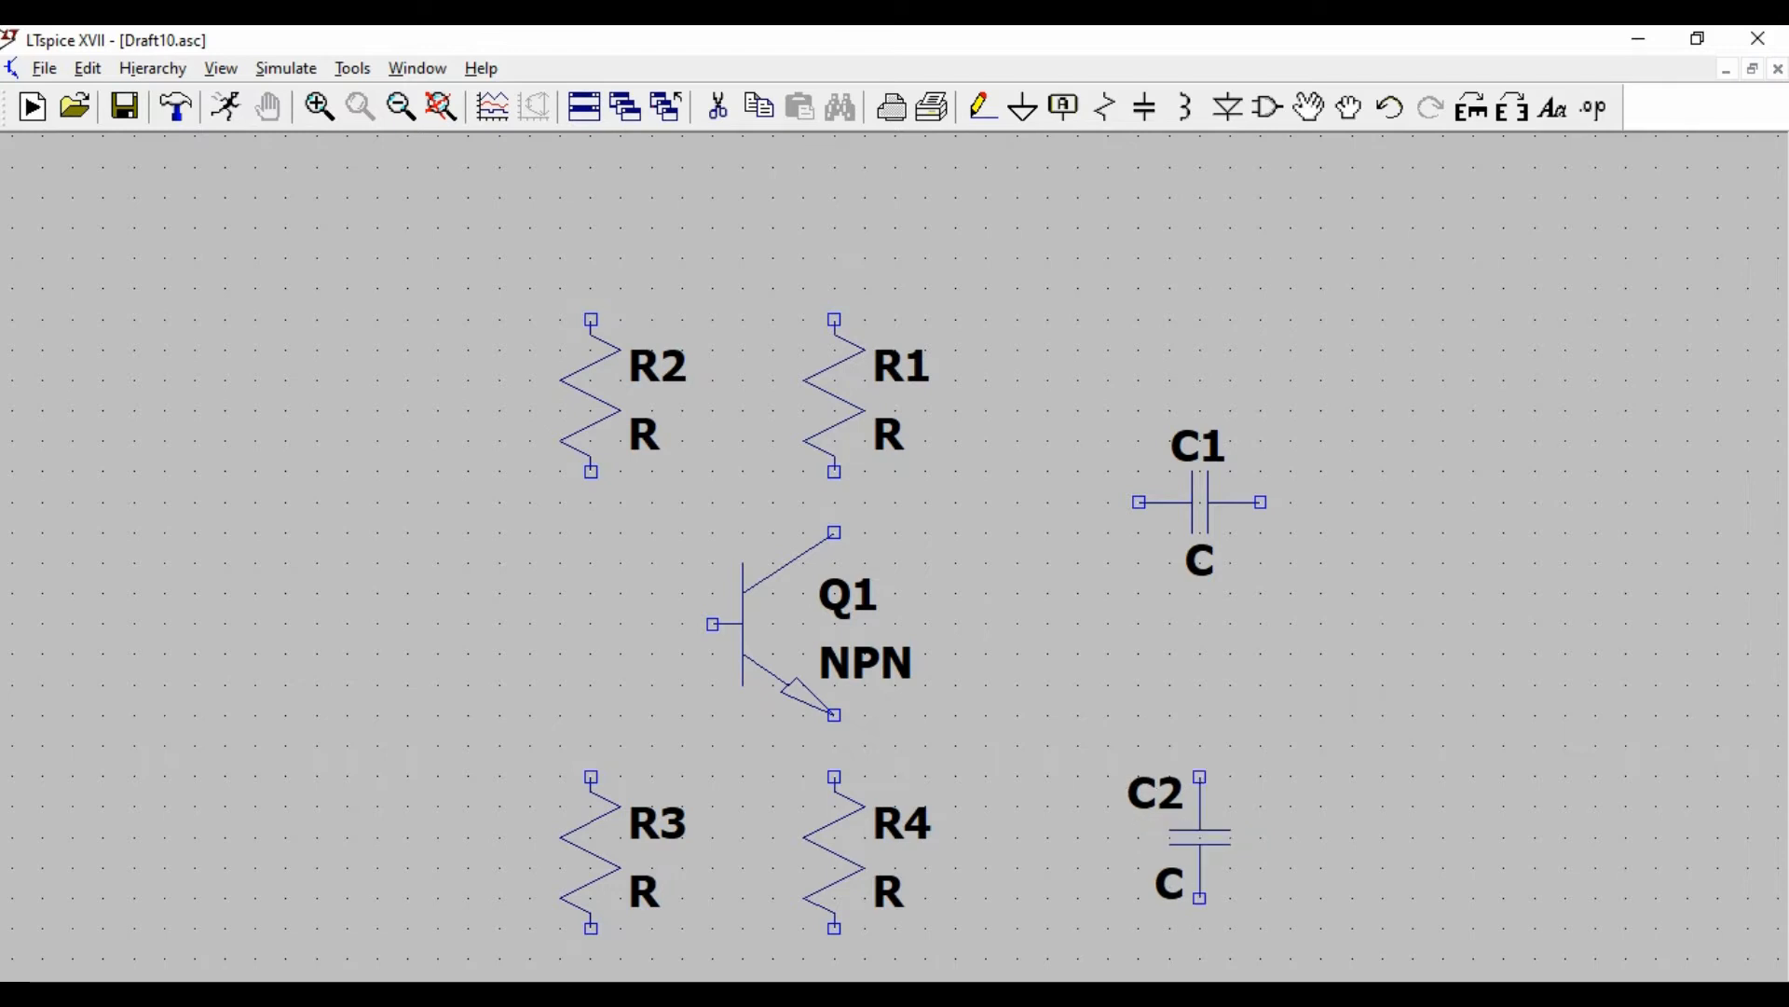
{"action": "key", "text": "ctrl+r"}
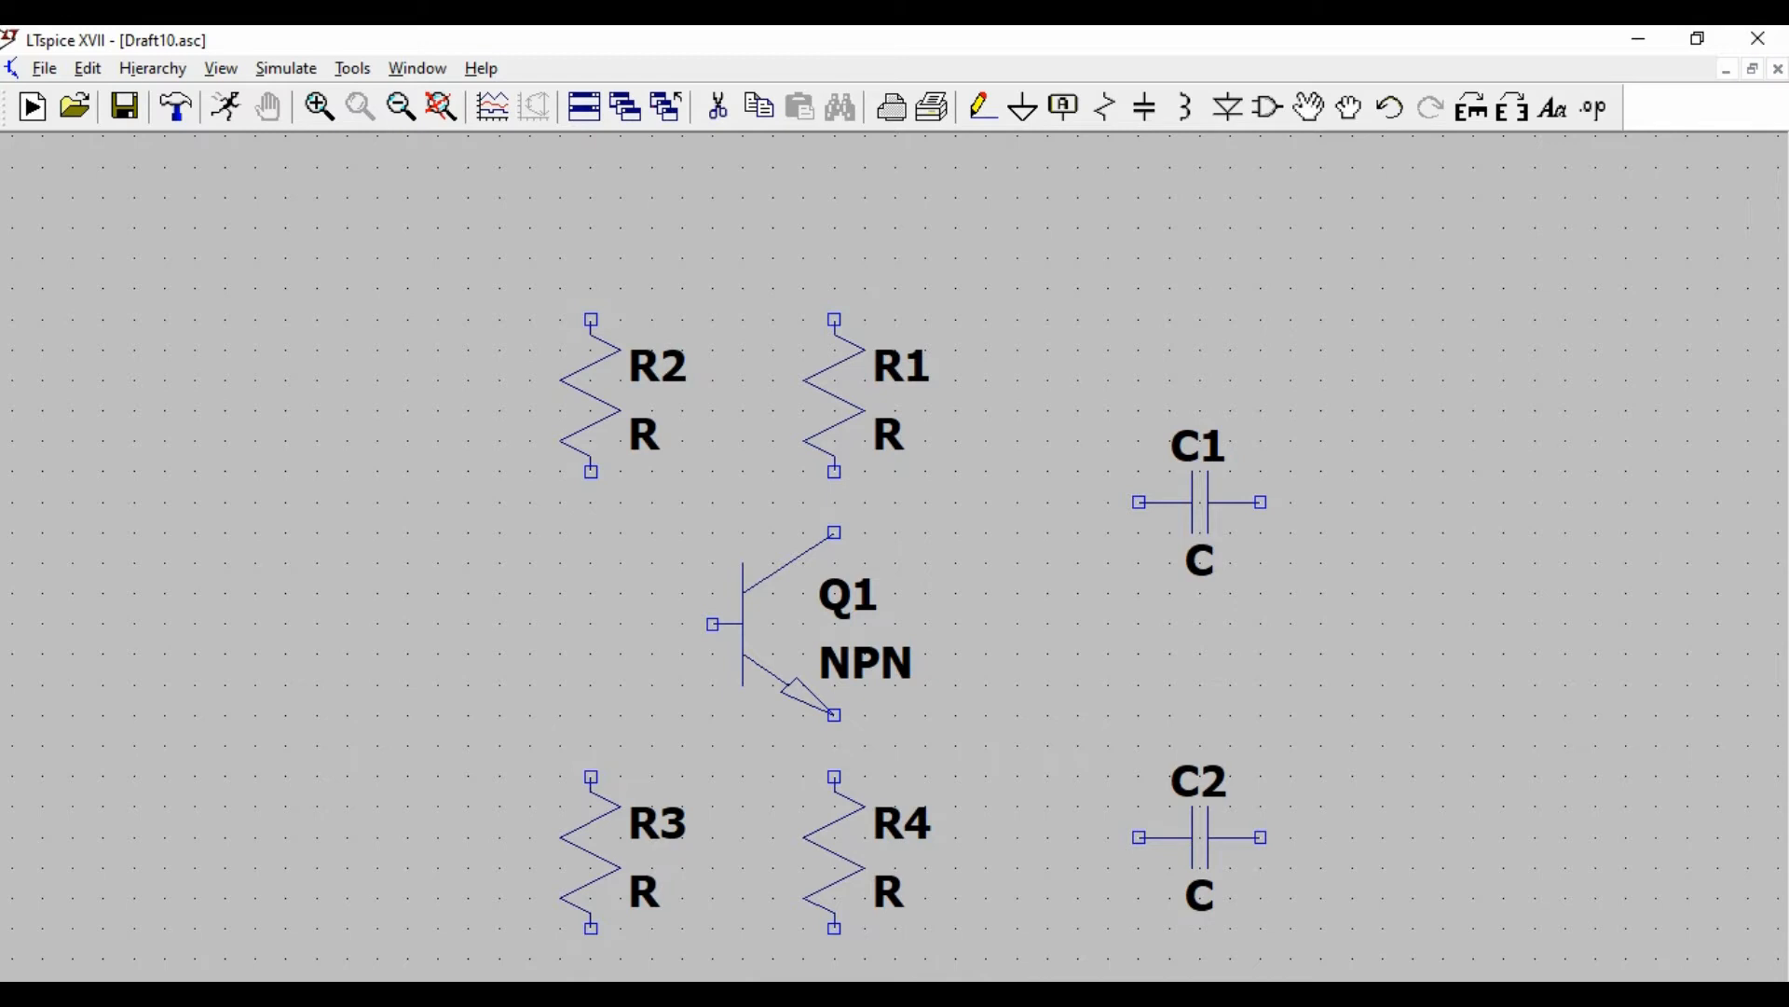
{"action": "key", "text": "ctrl+r"}
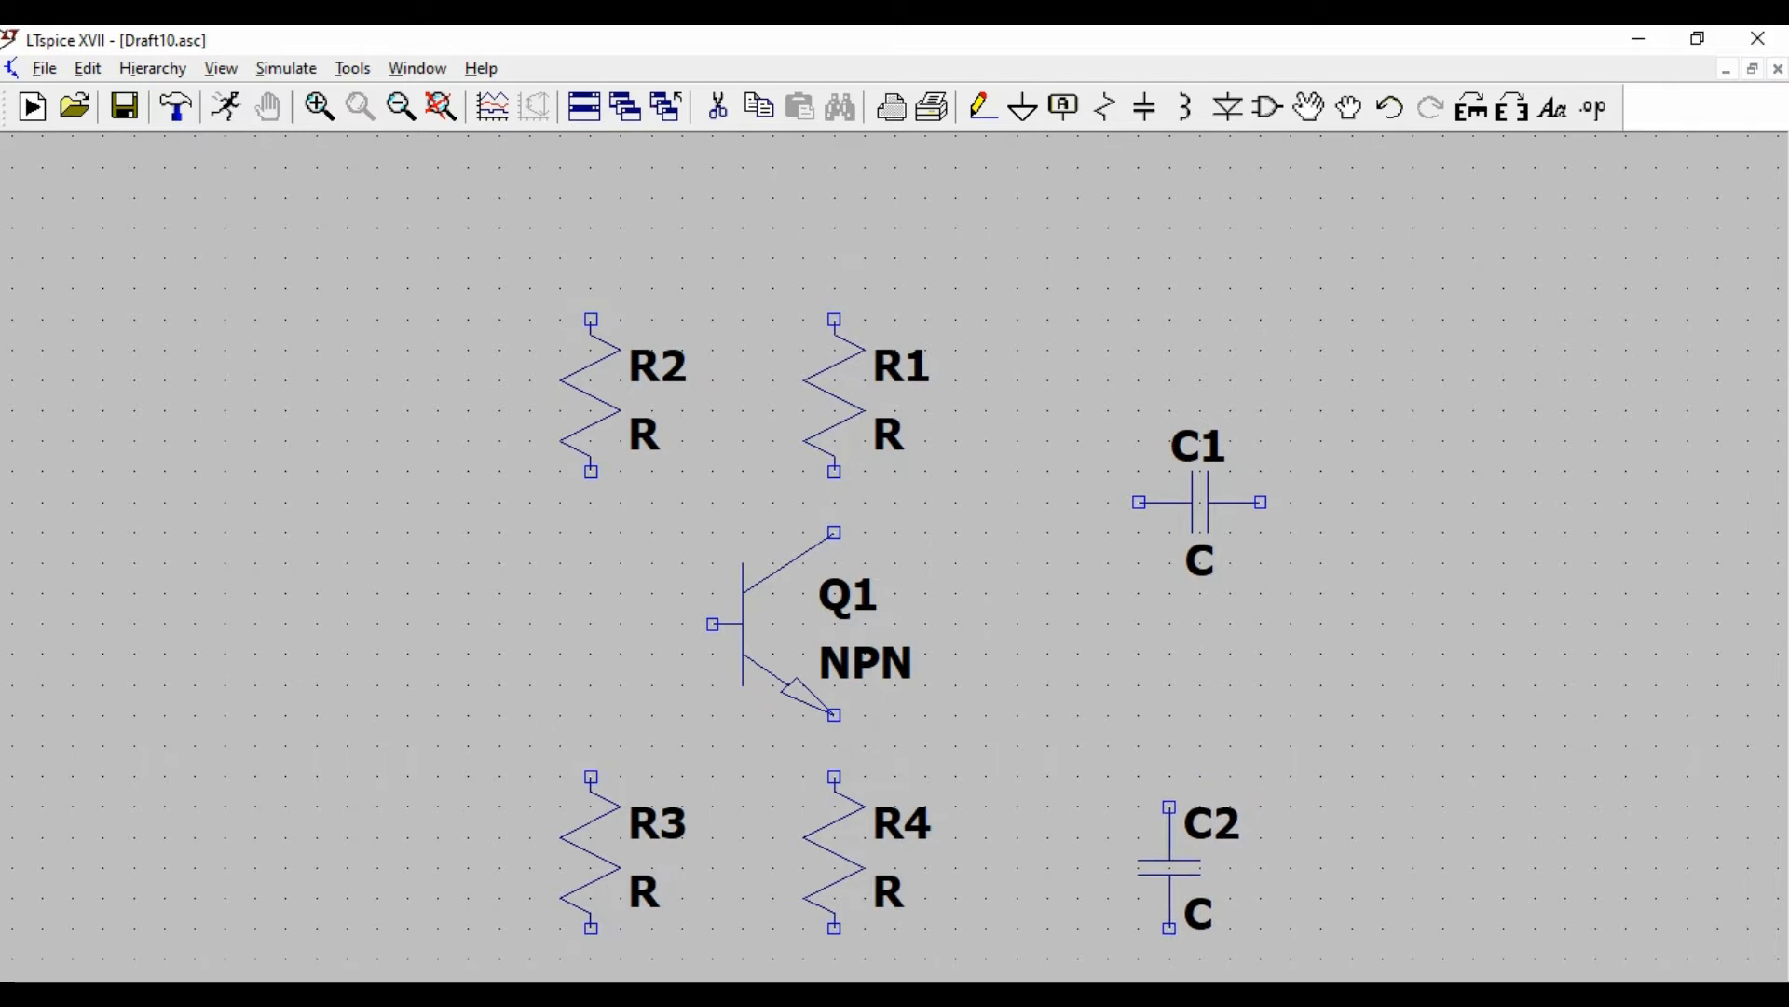
{"action": "left_click", "coordinate": [1171, 853]}
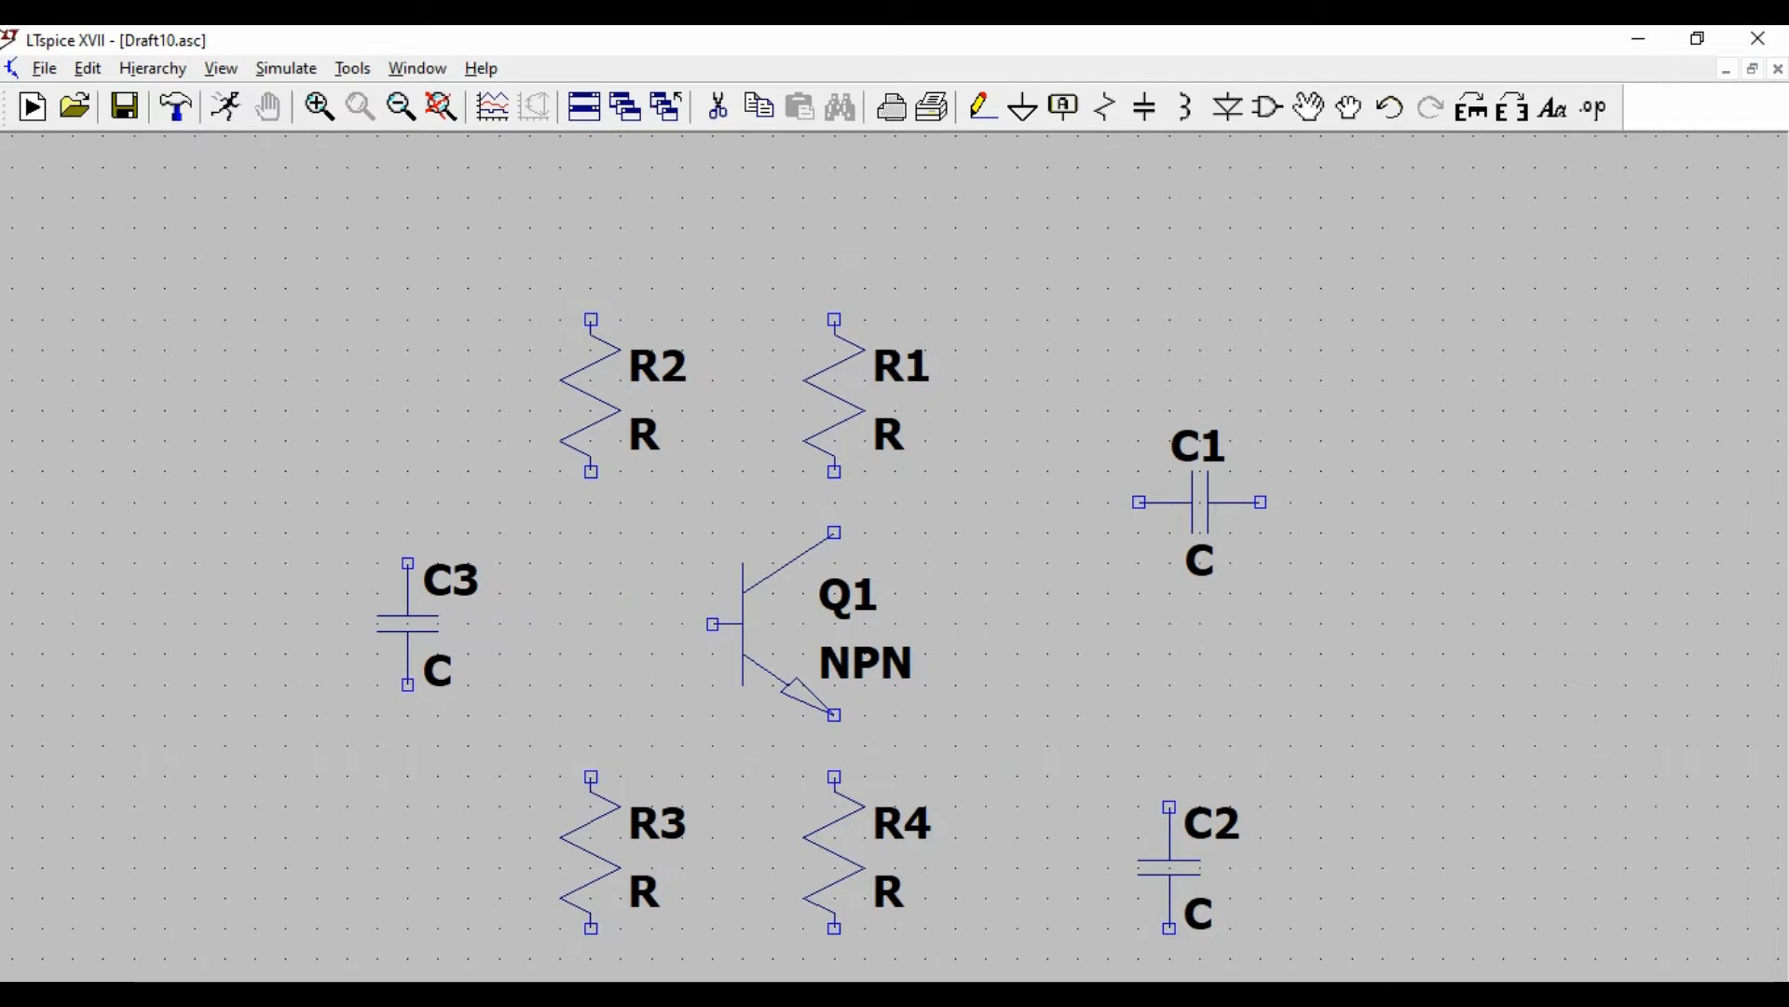
- Place a horizontal capacitor to the left of the transistor, level with its base
{"action": "key", "text": "ctrl+r"}
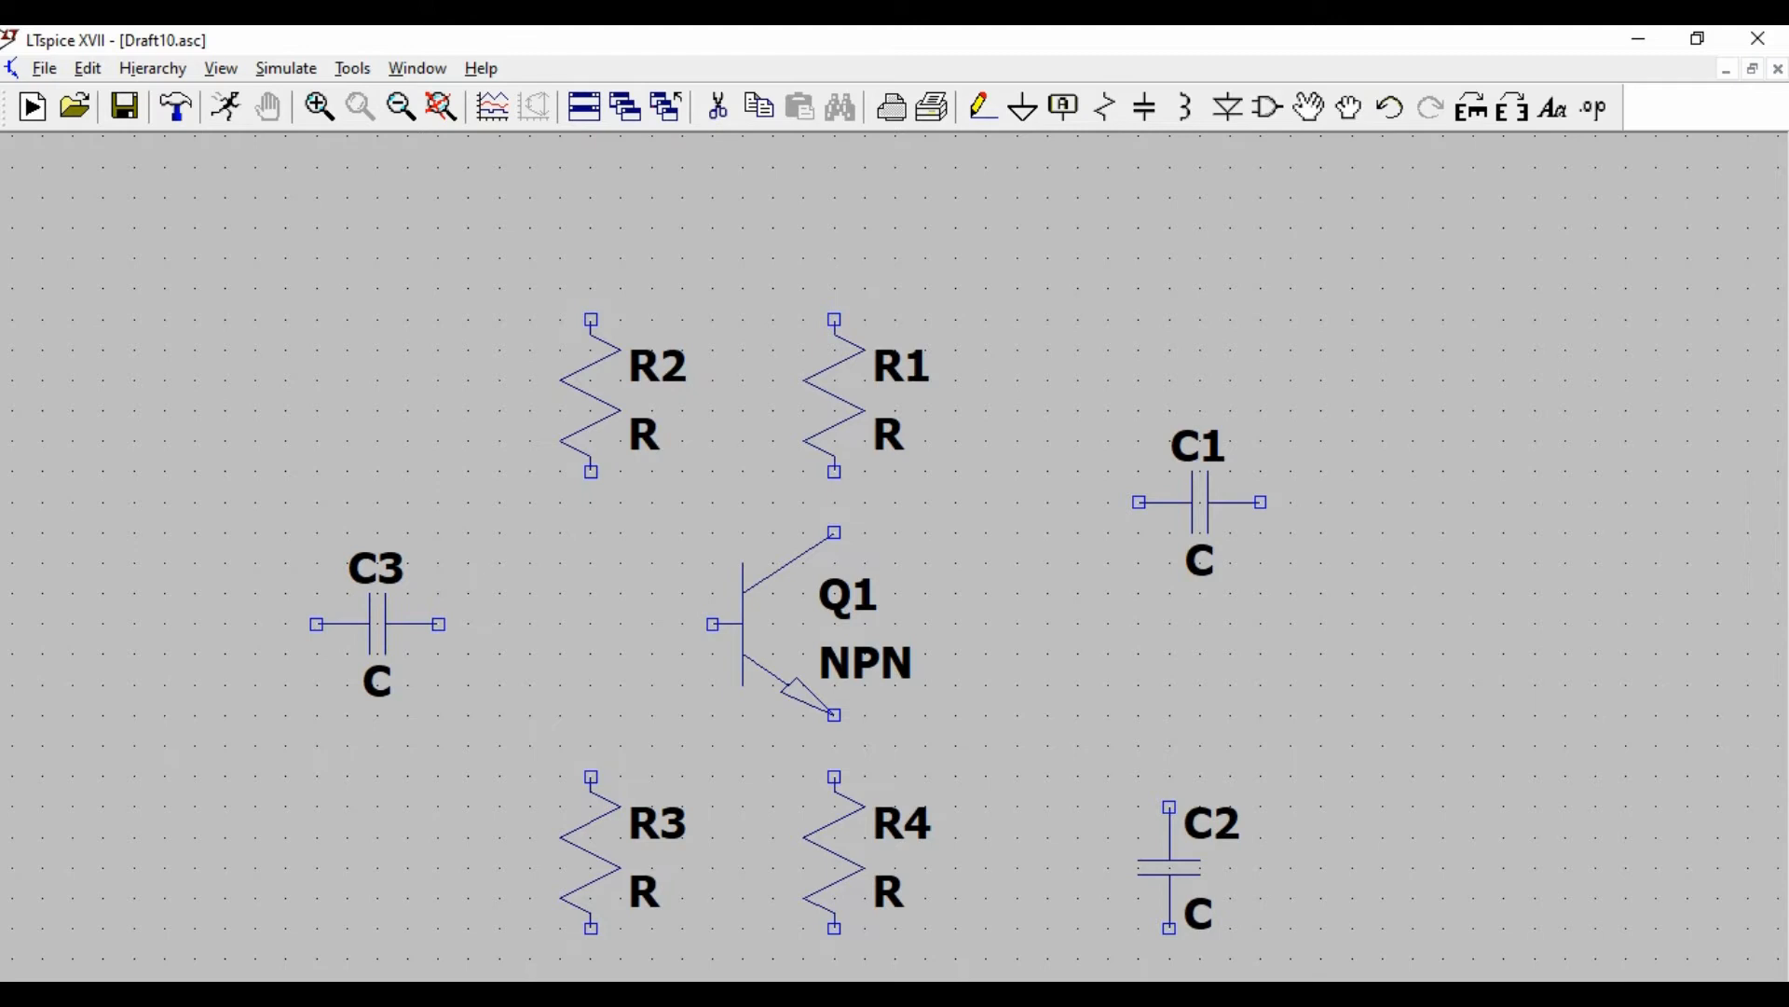
{"action": "left_click", "coordinate": [377, 625]}
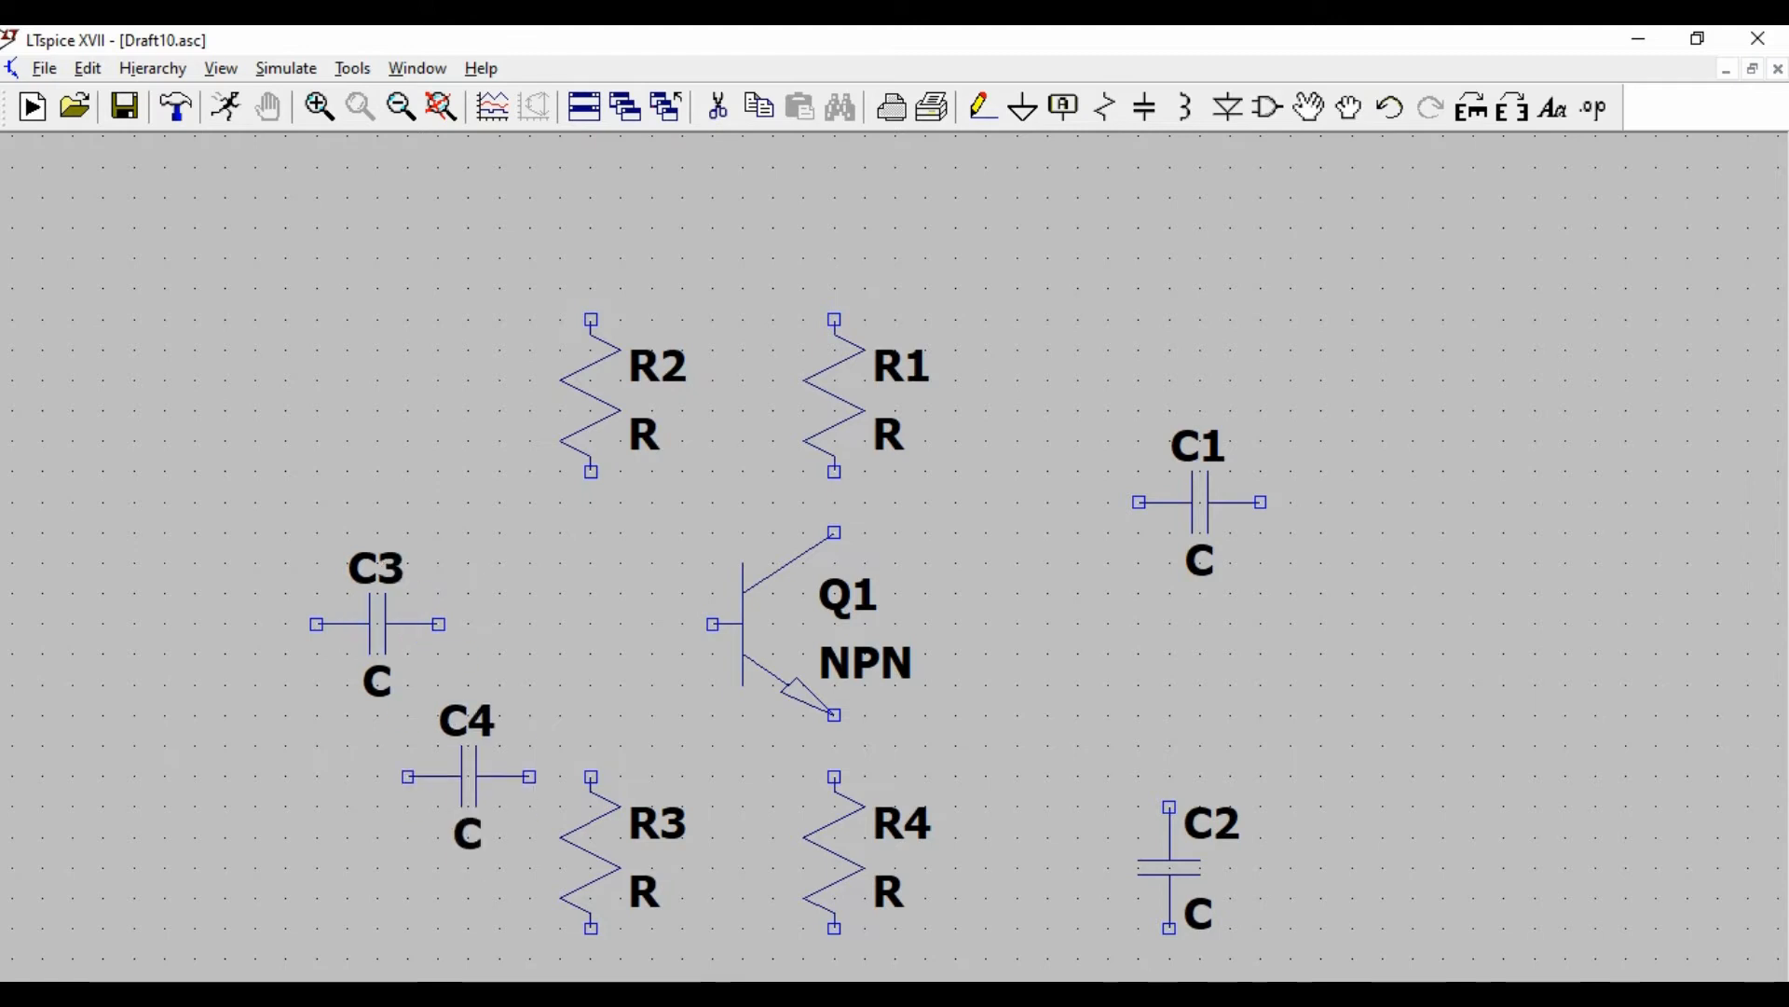
{"action": "key", "text": "Escape"}
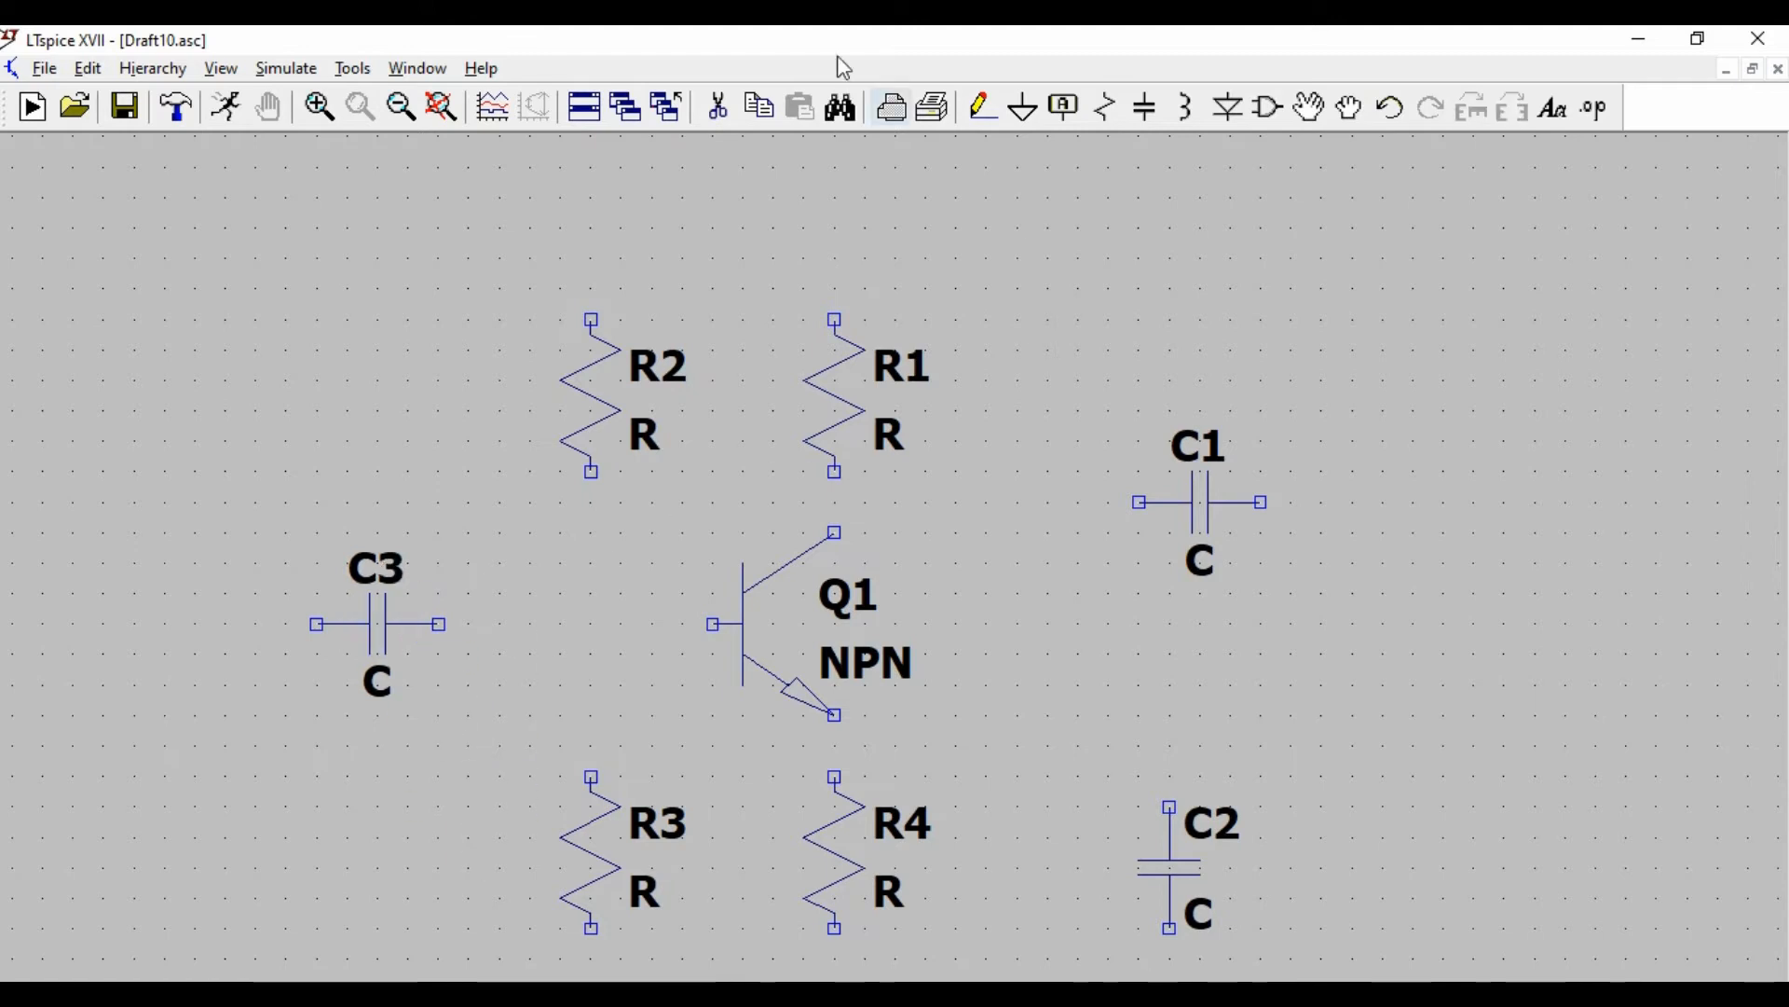
- Wire the upper ends of R2 and R1 together with a rail running above both resistors
{"action": "left_click", "coordinate": [983, 108]}
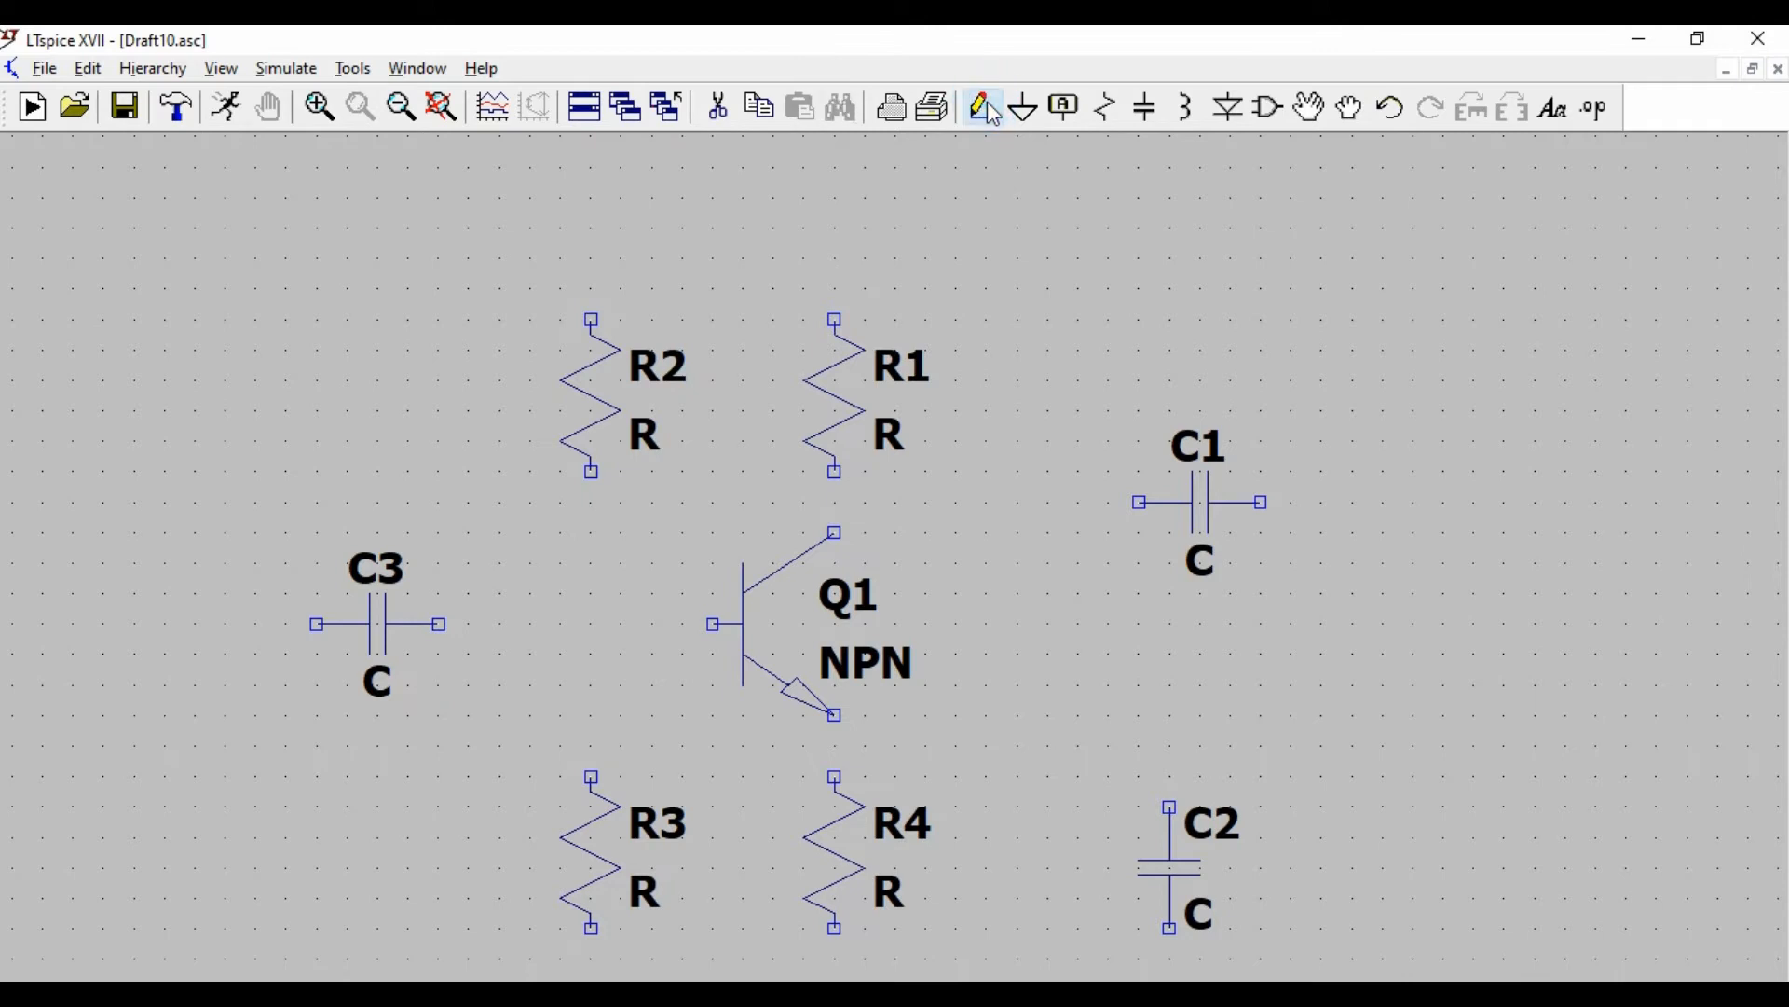
{"action": "left_click", "coordinate": [591, 320]}
{"action": "left_click", "coordinate": [591, 258]}
{"action": "left_click", "coordinate": [835, 258]}
{"action": "left_click", "coordinate": [835, 317]}
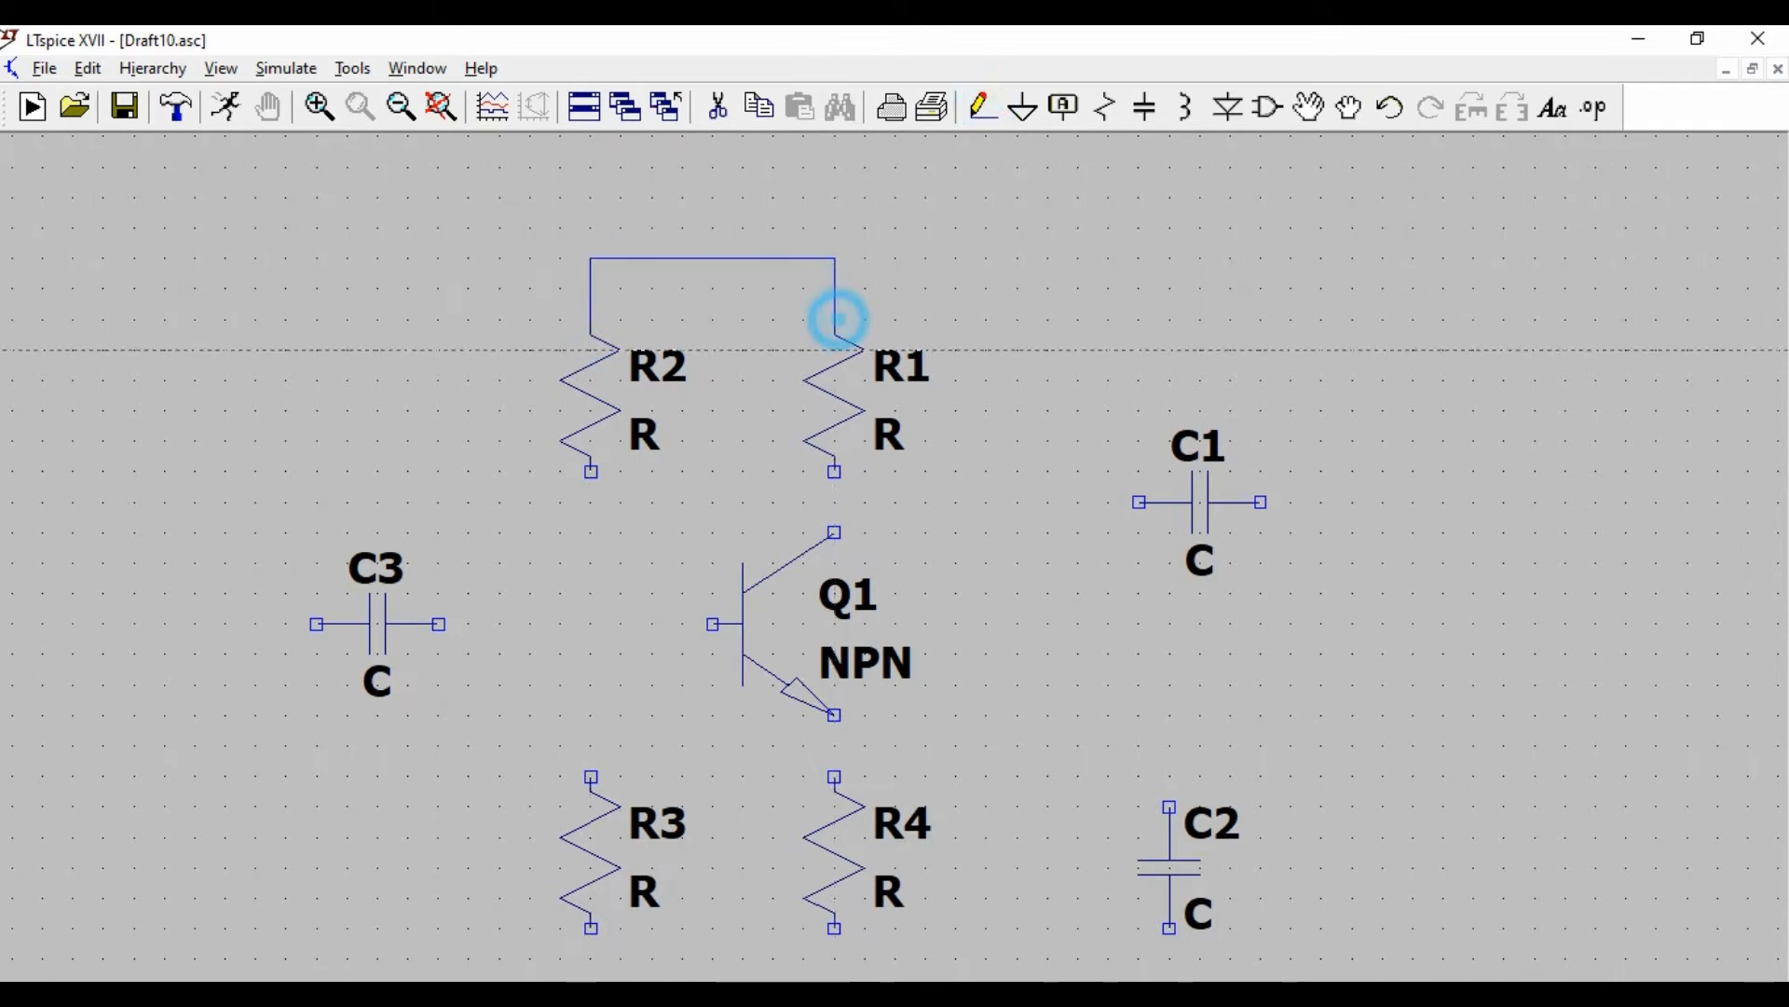
- Wire R1's lower end to the collector of Q1 and R2's lower end to the upper end of R3
{"action": "left_click", "coordinate": [835, 472]}
{"action": "left_click", "coordinate": [835, 532]}
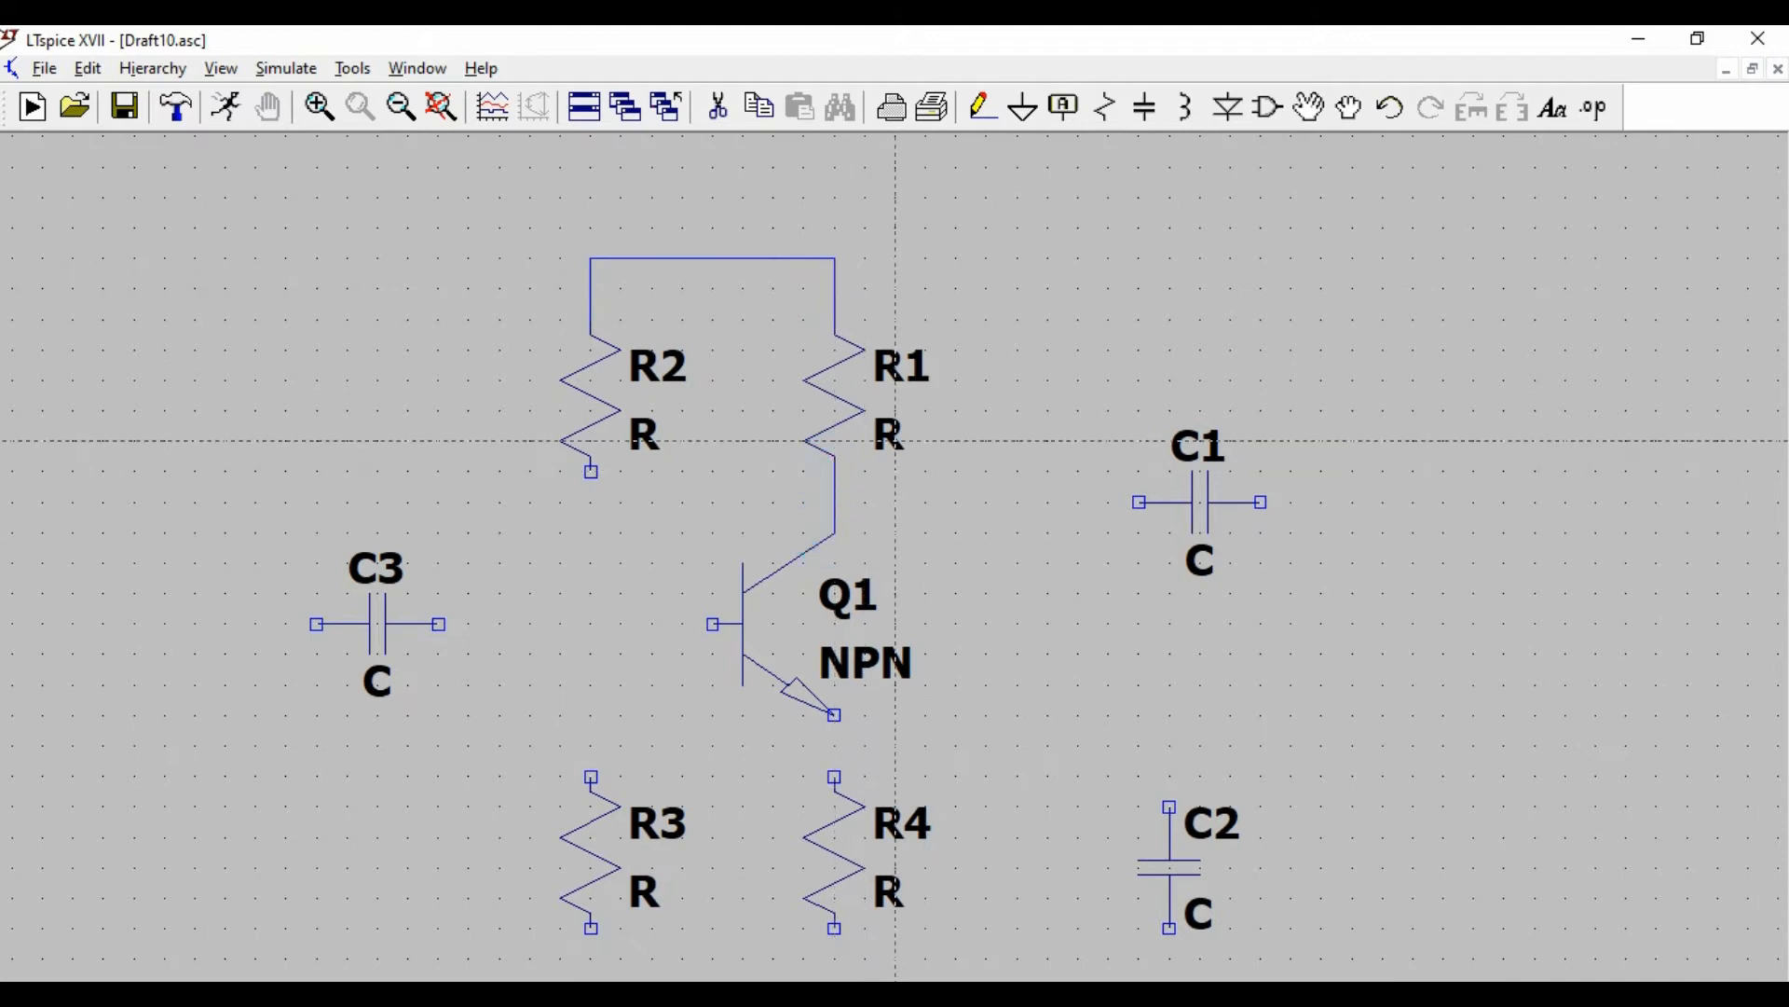
{"action": "left_click", "coordinate": [591, 472]}
{"action": "left_click", "coordinate": [591, 777]}
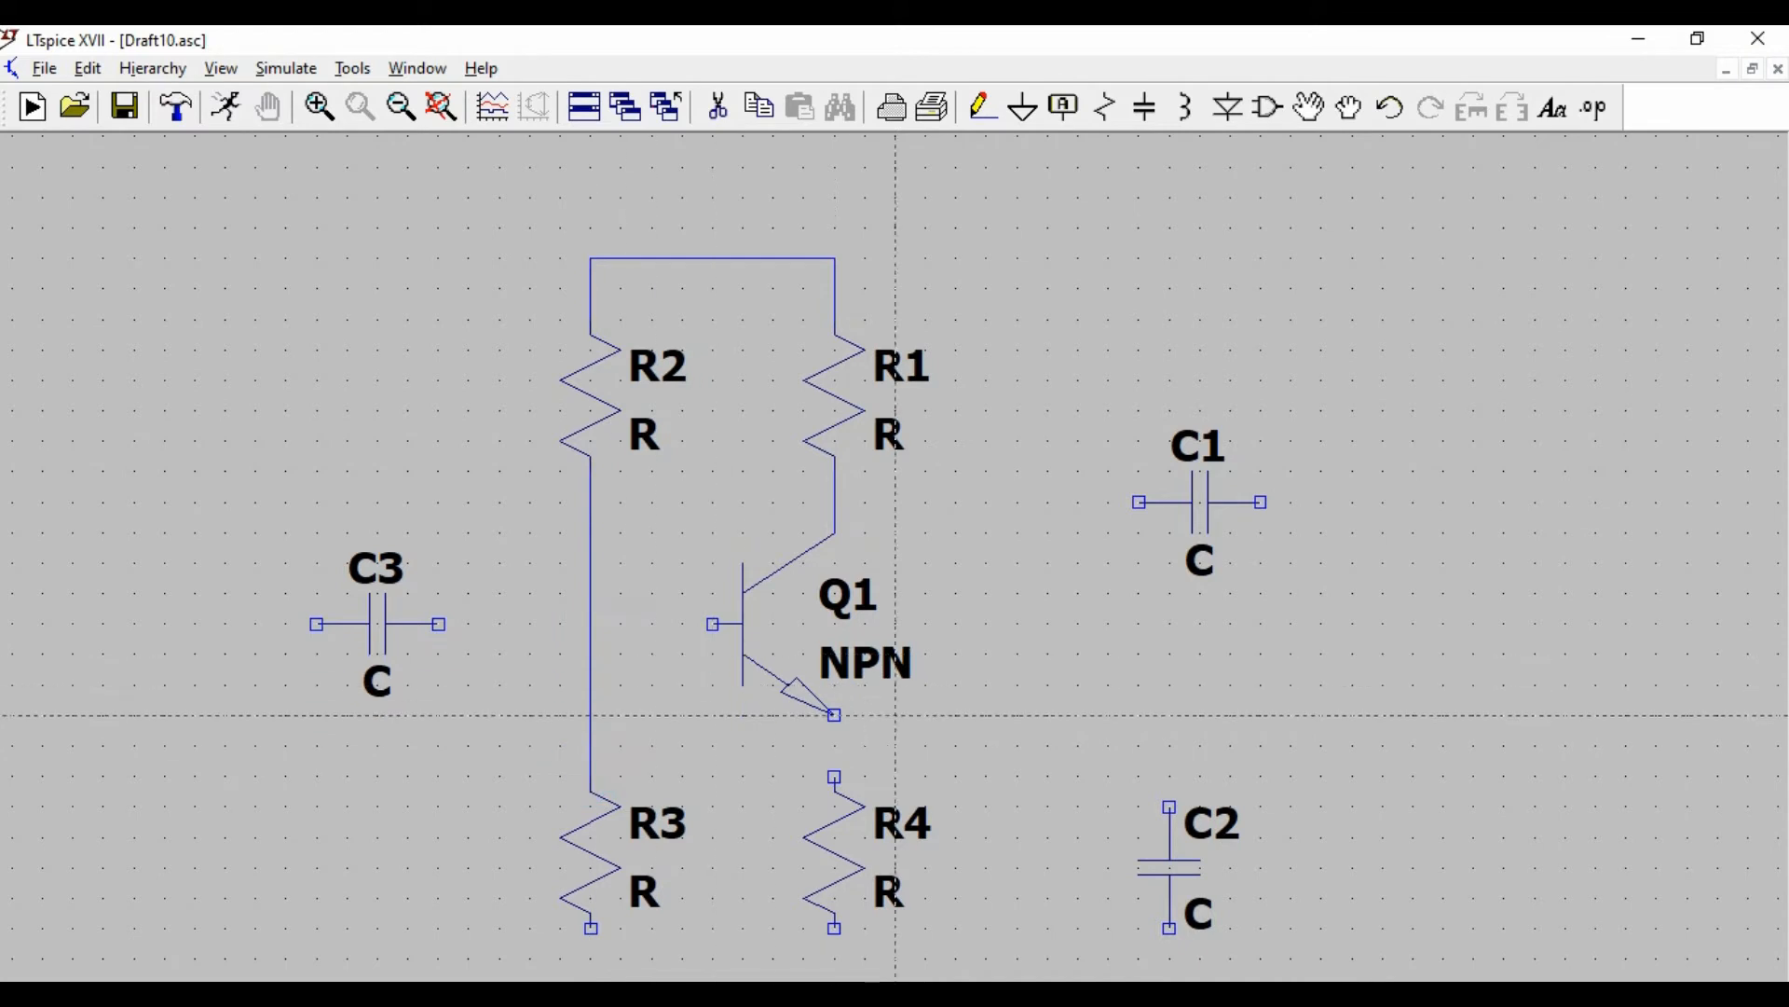
- Wire the emitter of Q1 to R4 and the base to C3, crossing the R2–R3 wire
{"action": "left_click", "coordinate": [835, 715]}
{"action": "left_click", "coordinate": [835, 777]}
{"action": "left_click", "coordinate": [713, 624]}
{"action": "left_click", "coordinate": [439, 624]}
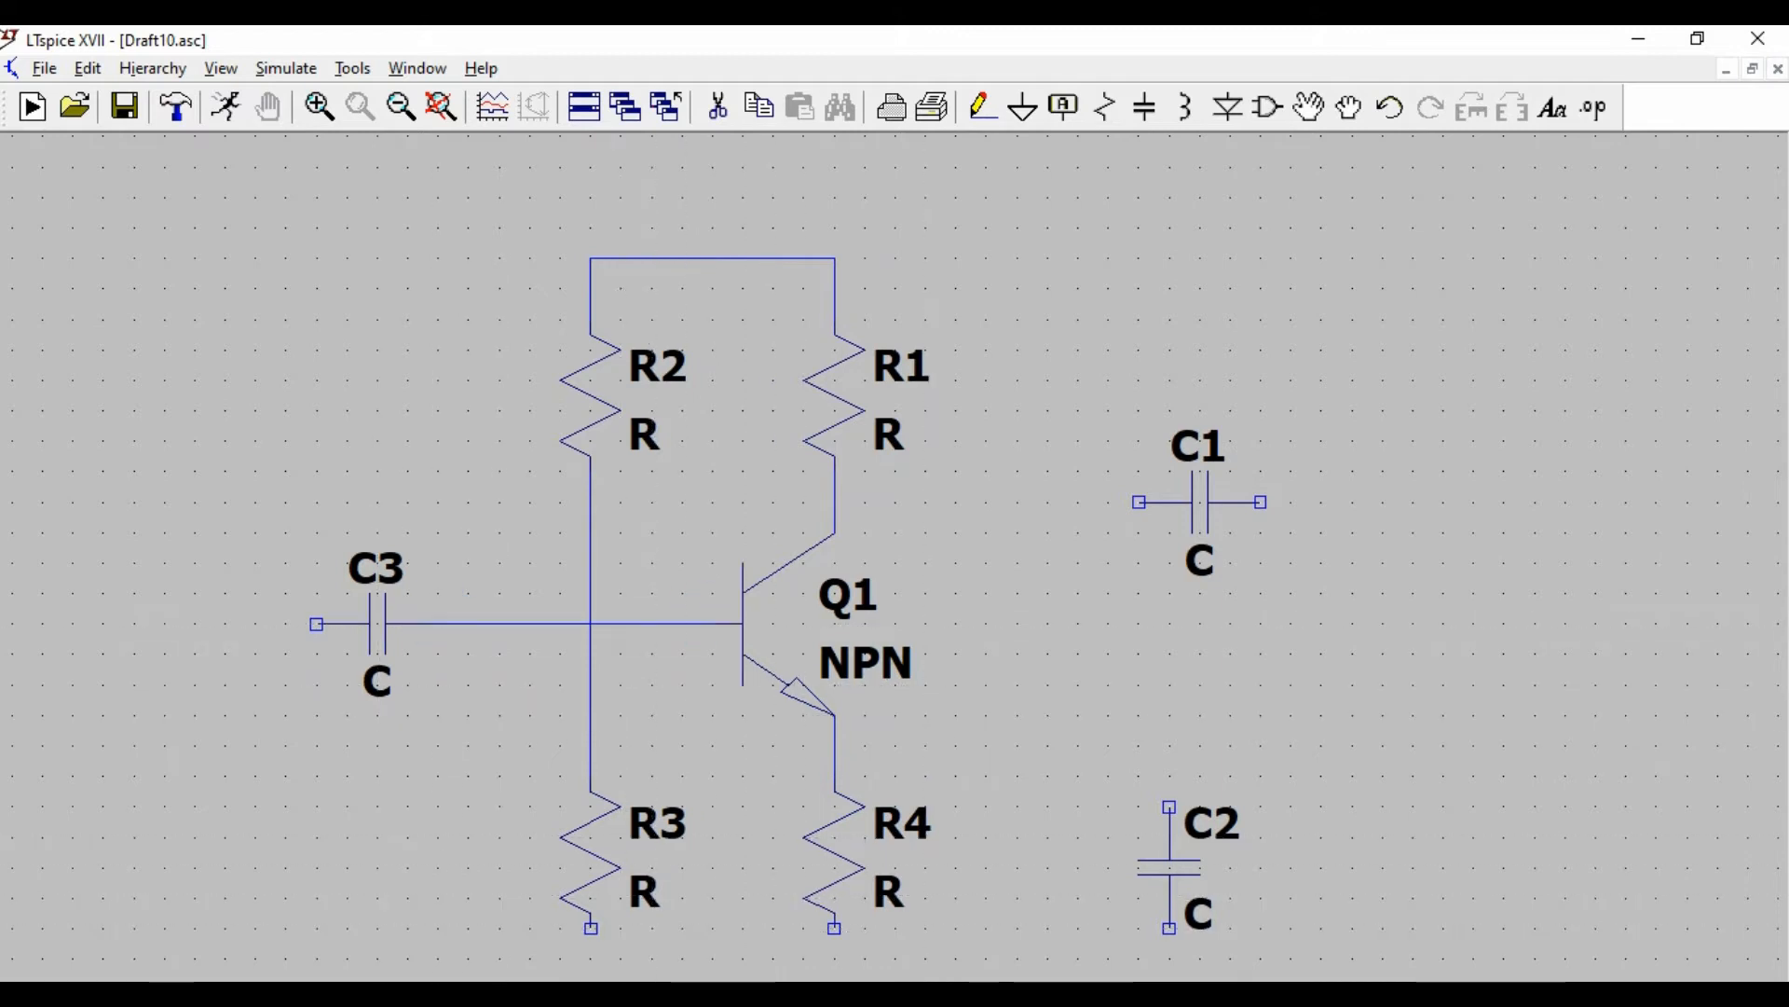
- Wire the lower ends of R3 and R4 together with a rail running below both resistors
{"action": "scroll", "coordinate": [653, 775], "scroll_direction": "down", "scroll_amount": 1}
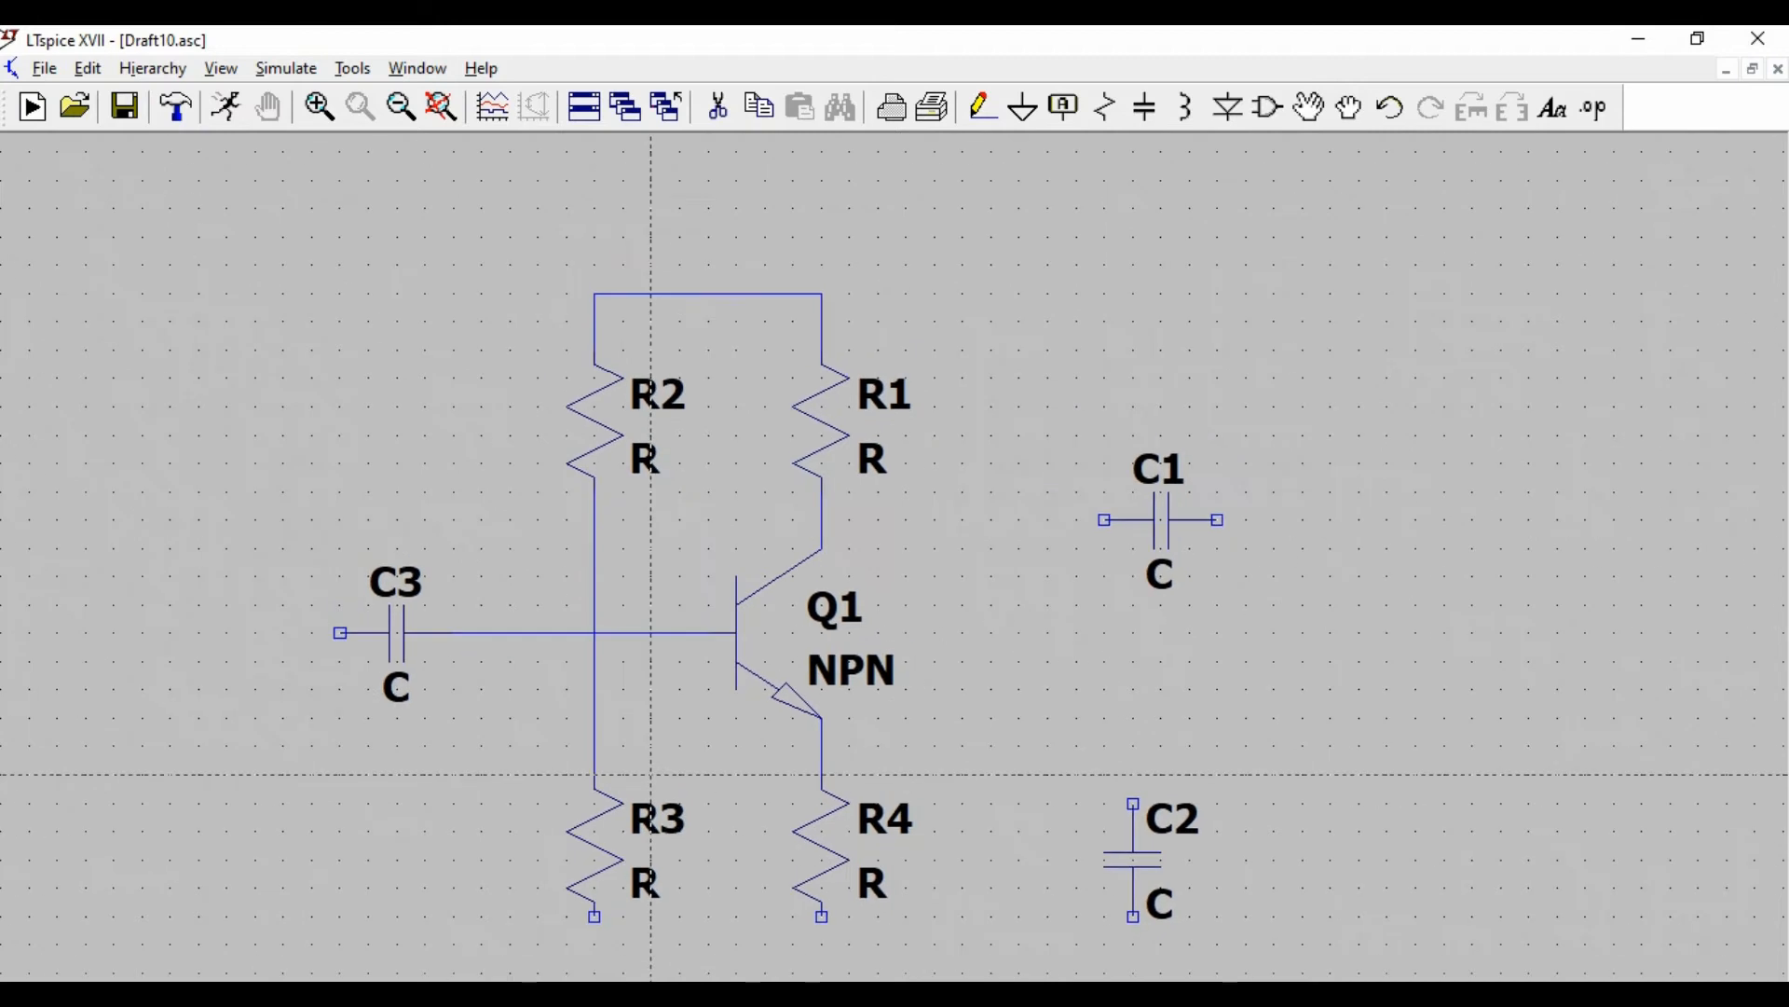
{"action": "left_click", "coordinate": [598, 906]}
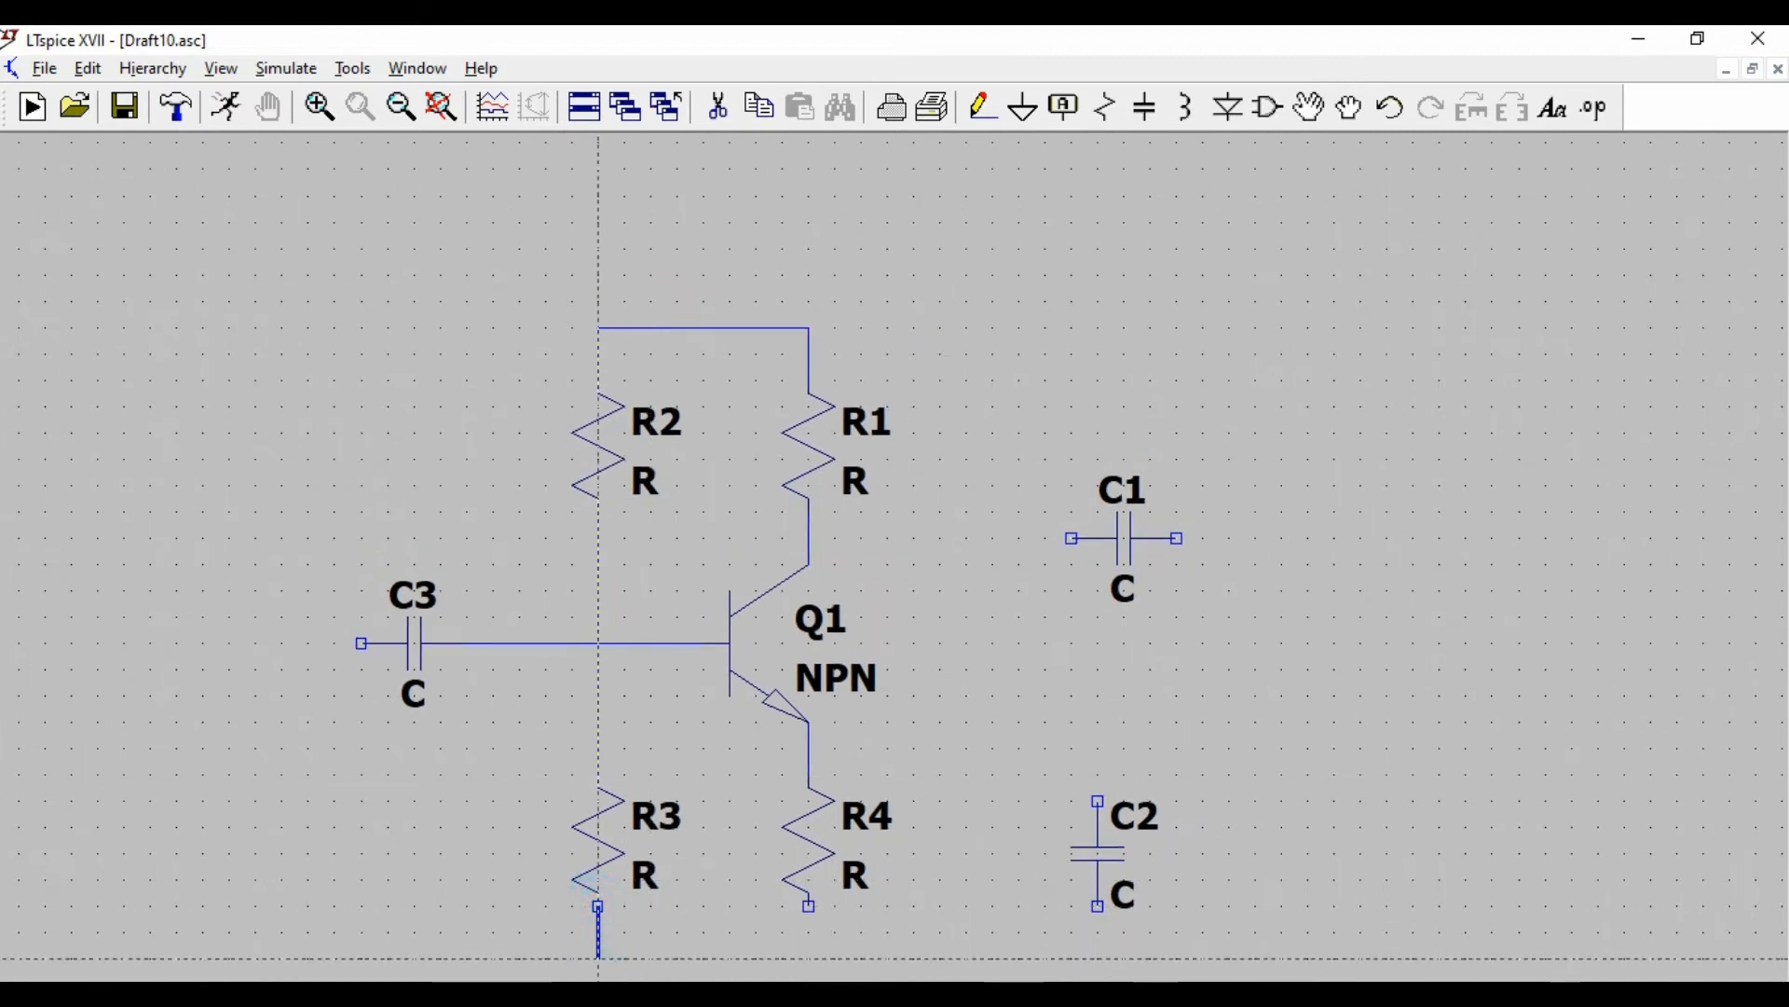
{"action": "left_click", "coordinate": [598, 957]}
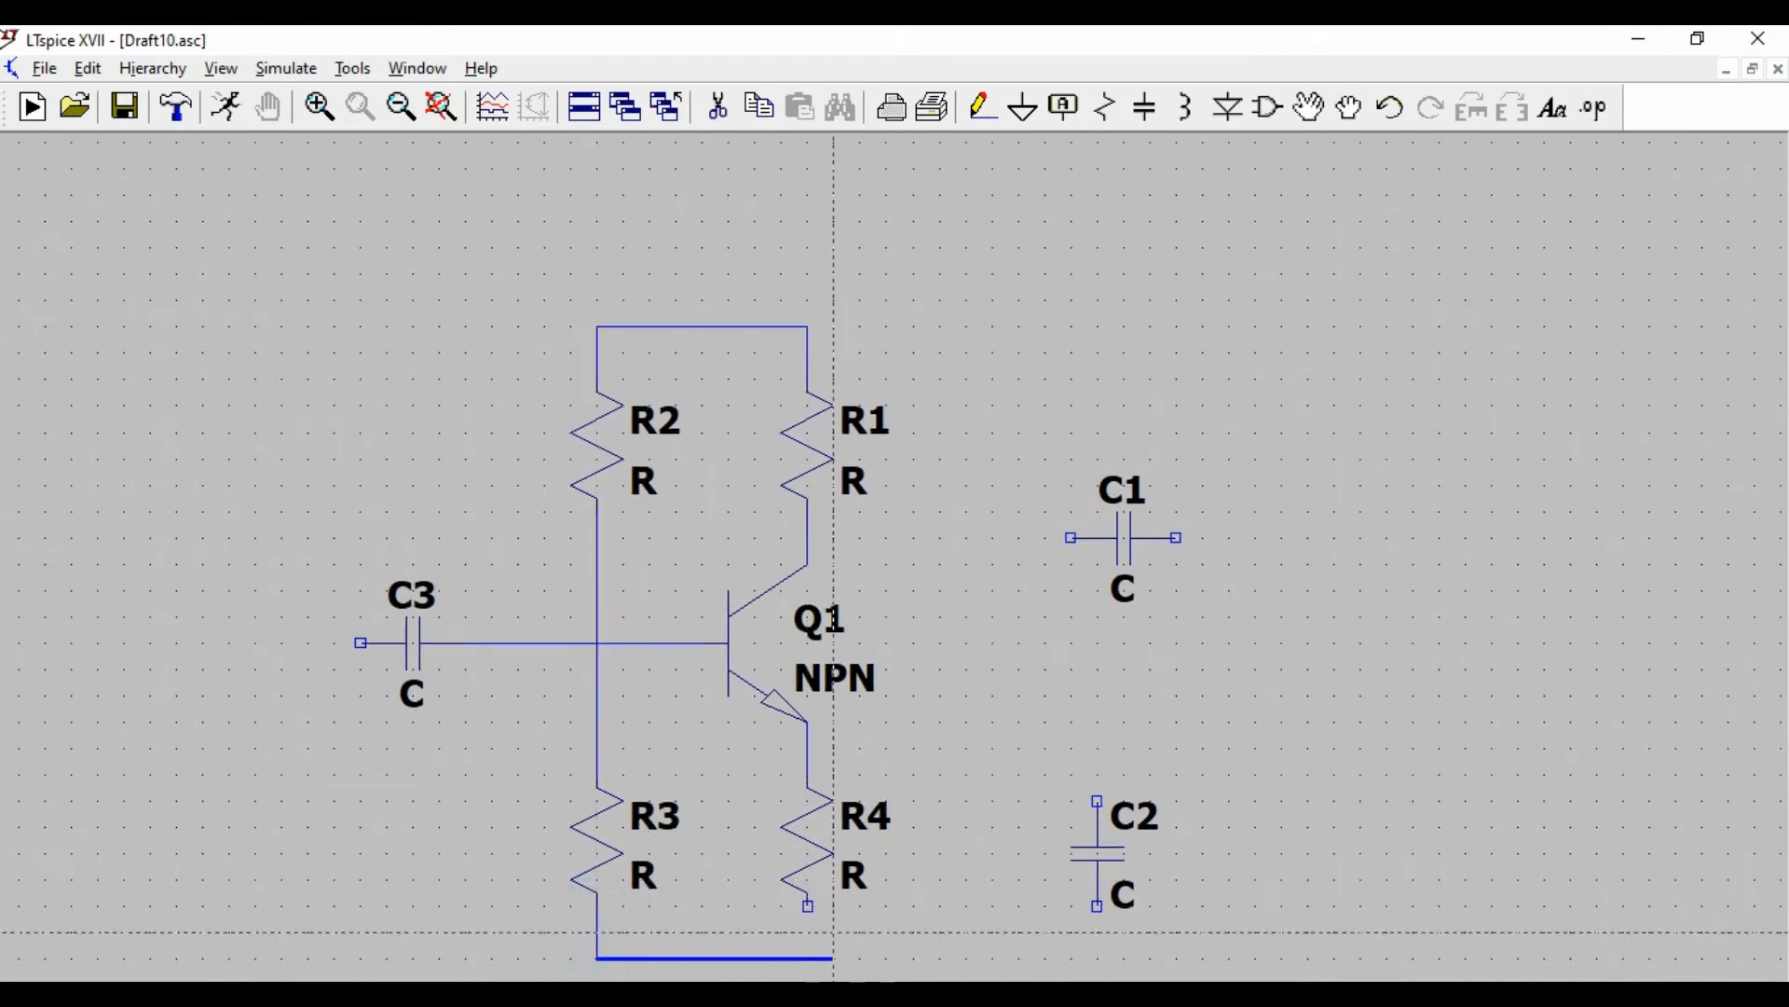
{"action": "left_click", "coordinate": [808, 932]}
{"action": "left_click", "coordinate": [808, 906]}
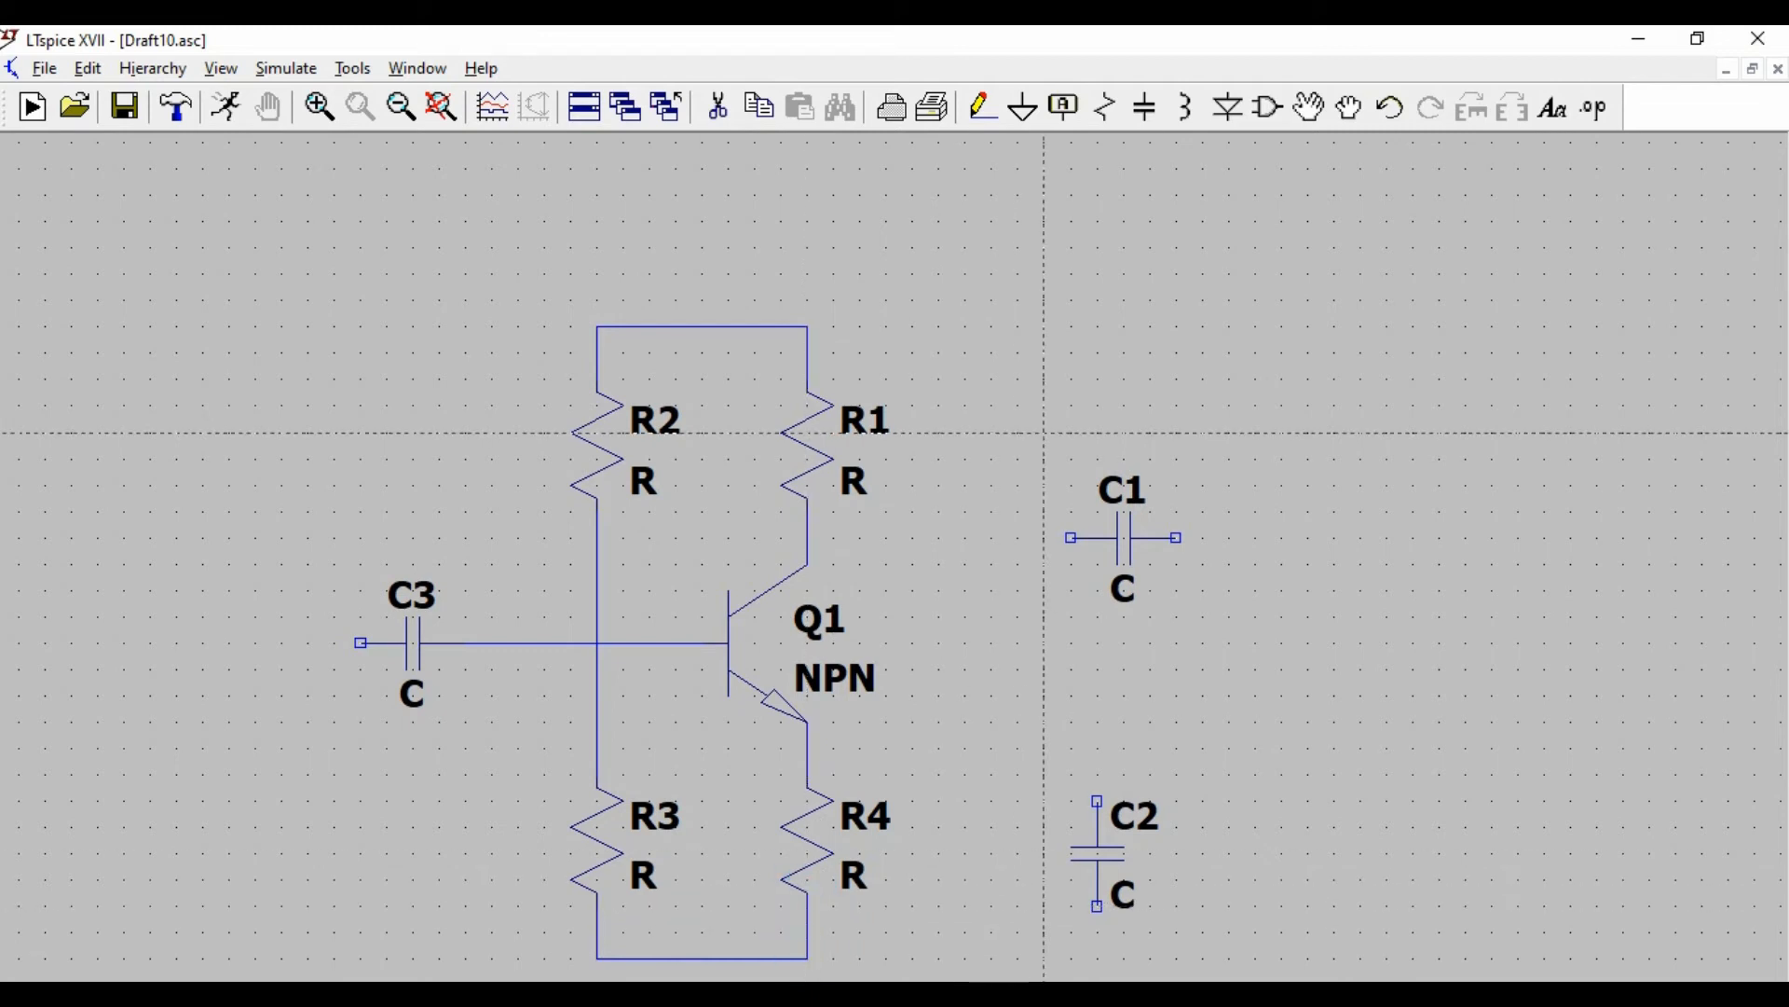
{"action": "scroll", "coordinate": [1042, 461], "scroll_direction": "down", "scroll_amount": 1}
{"action": "scroll", "coordinate": [1042, 462], "scroll_direction": "down", "scroll_amount": 1}
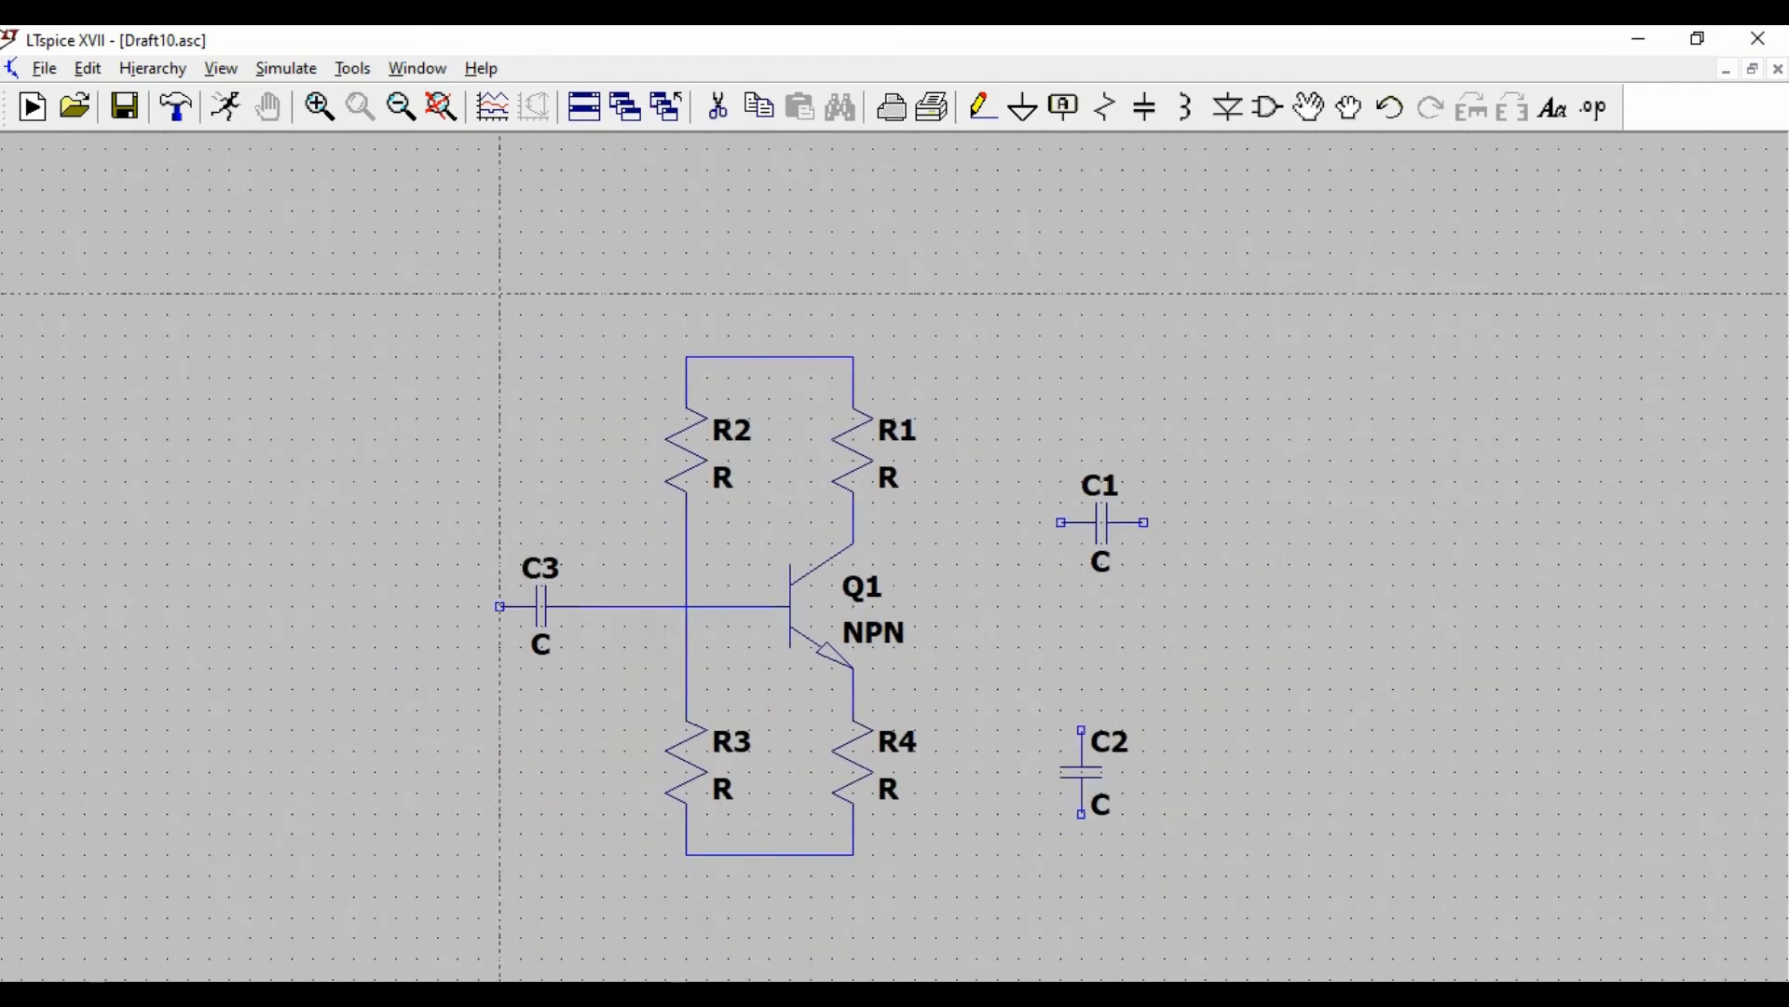
{"action": "key", "text": "Escape"}
{"action": "left_click_drag", "start_coordinate": [543, 323], "coordinate": [418, 272]}
{"action": "scroll", "coordinate": [945, 460], "scroll_direction": "up", "scroll_amount": 1}
{"action": "scroll", "coordinate": [945, 460], "scroll_direction": "up", "scroll_amount": 1}
{"action": "scroll", "coordinate": [942, 459], "scroll_direction": "down", "scroll_amount": 1}
{"action": "scroll", "coordinate": [555, 278], "scroll_direction": "up", "scroll_amount": 1}
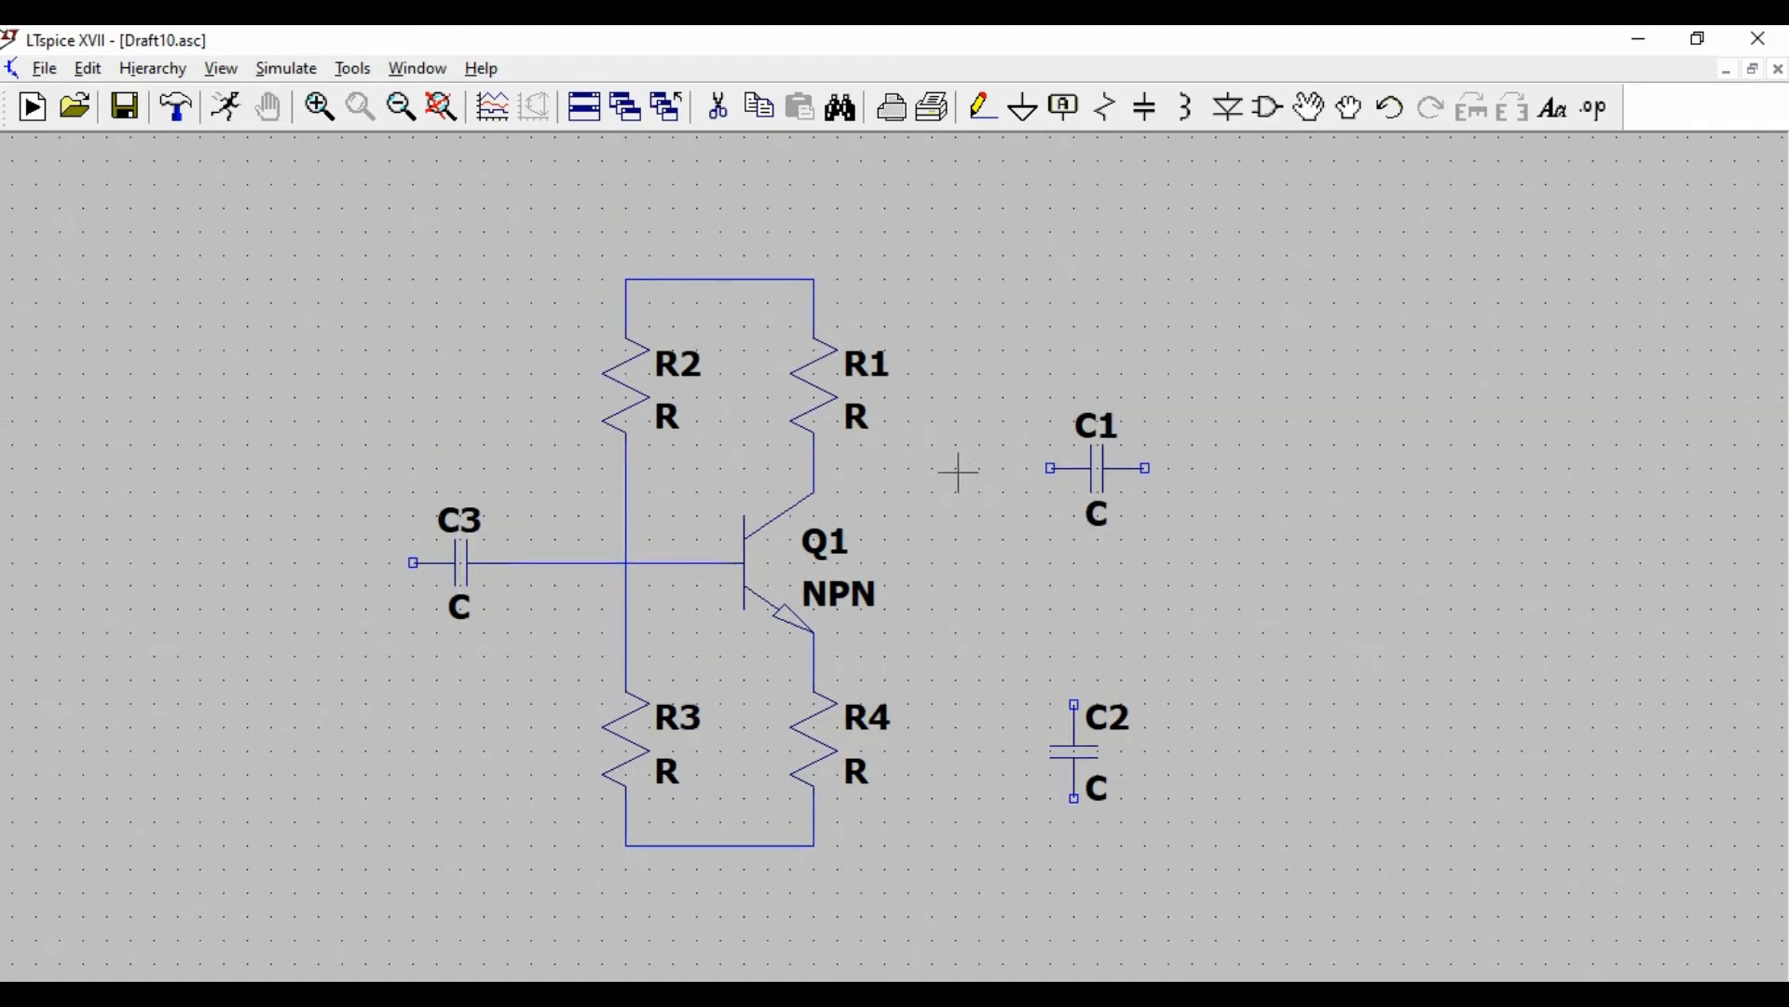
- Wire the left end of C1 to the node between R1 and the collector of Q1
{"action": "left_click", "coordinate": [979, 110]}
{"action": "left_click", "coordinate": [1051, 468]}
{"action": "left_click", "coordinate": [813, 468]}
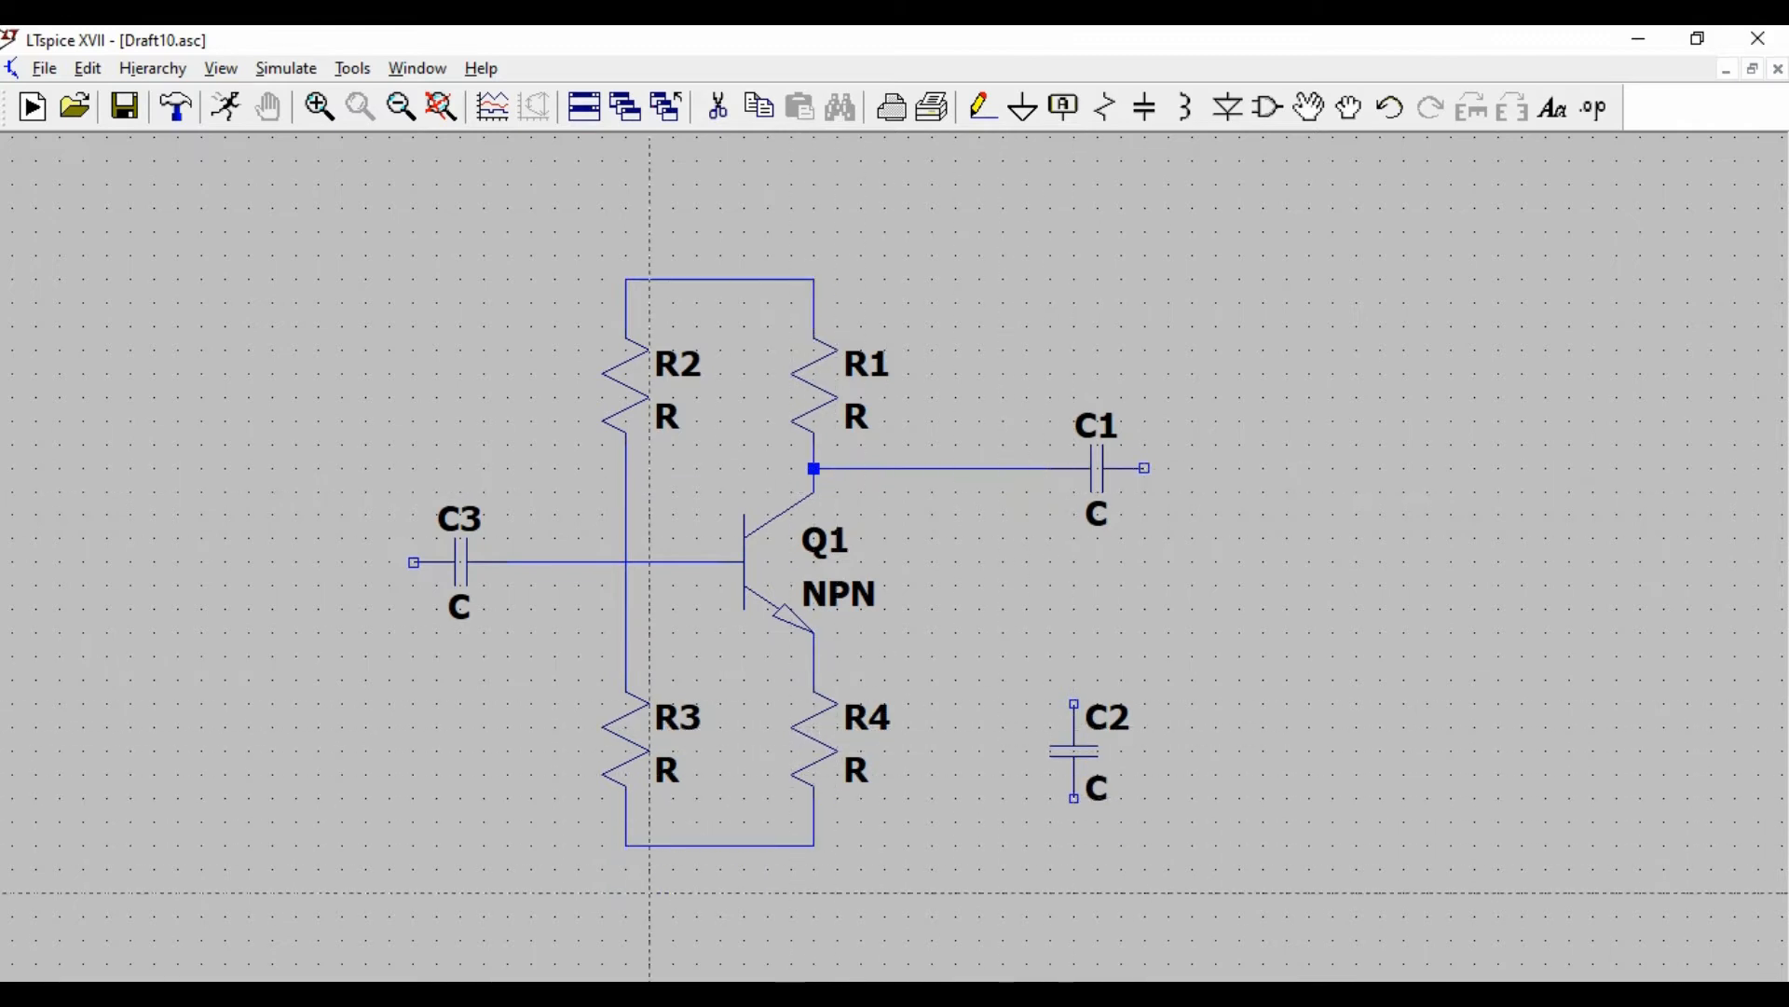
- Wire C2 in parallel with R4, from the rail below the resistors to the emitter node of Q1
{"action": "left_click", "coordinate": [814, 846]}
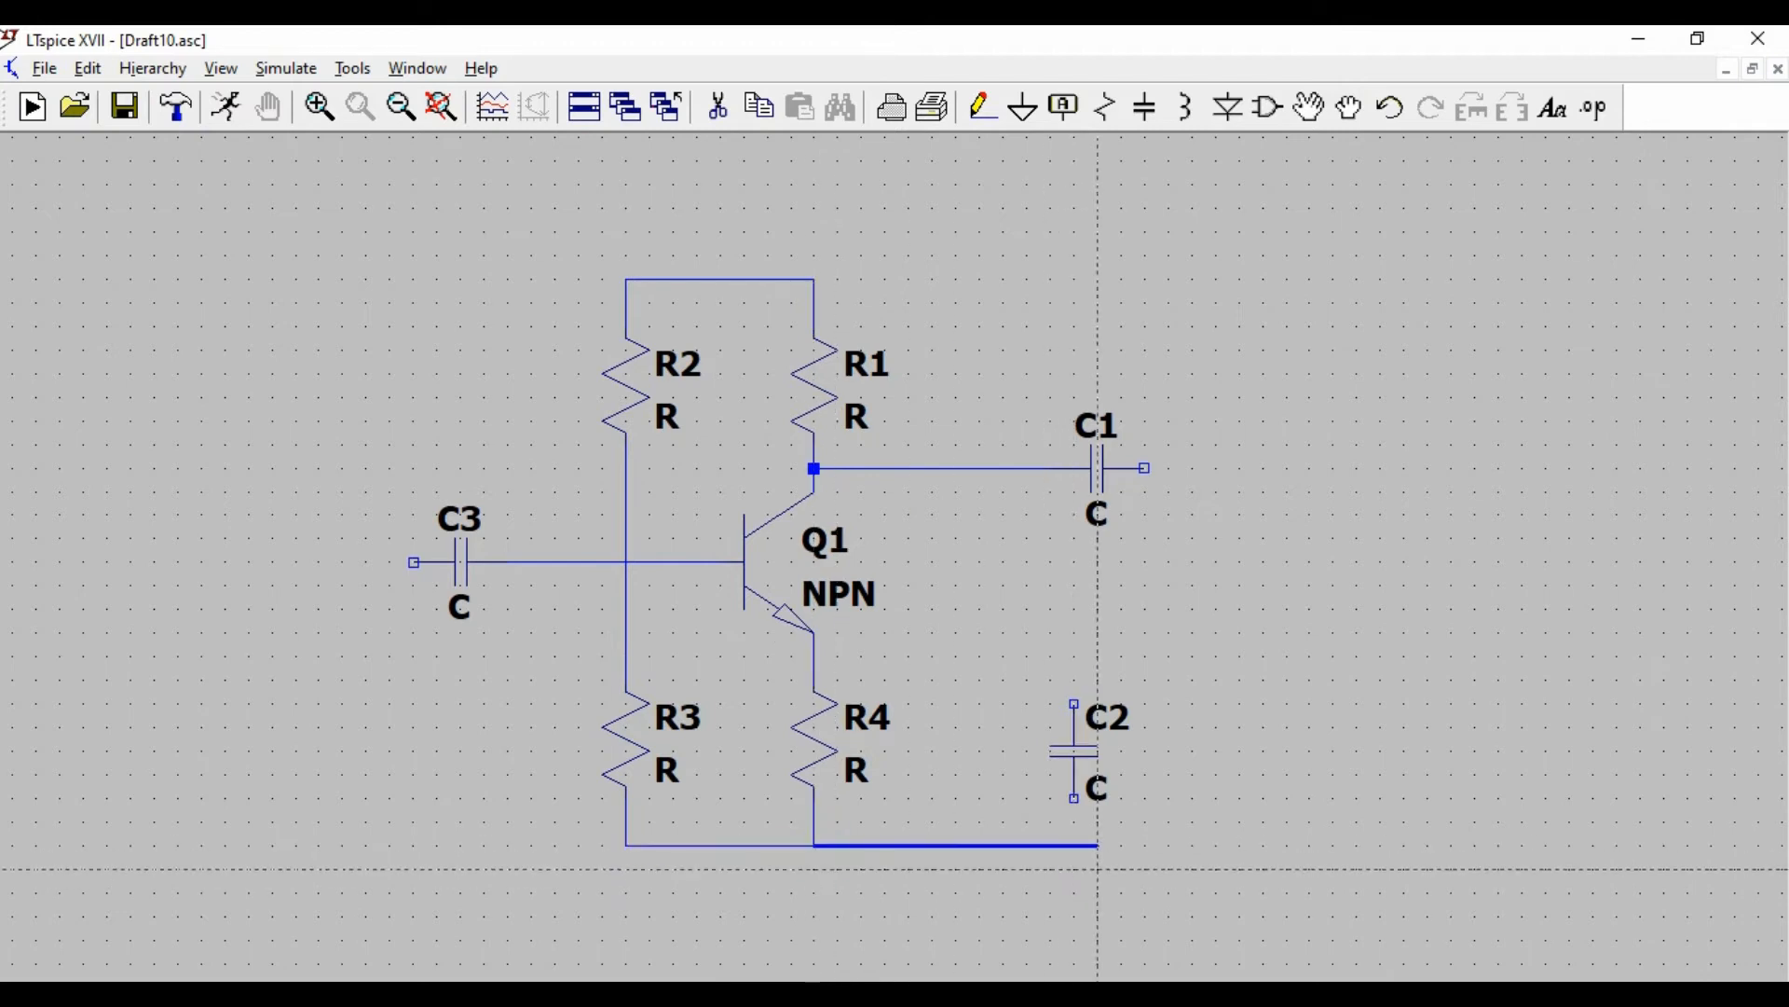
{"action": "left_click", "coordinate": [1075, 799]}
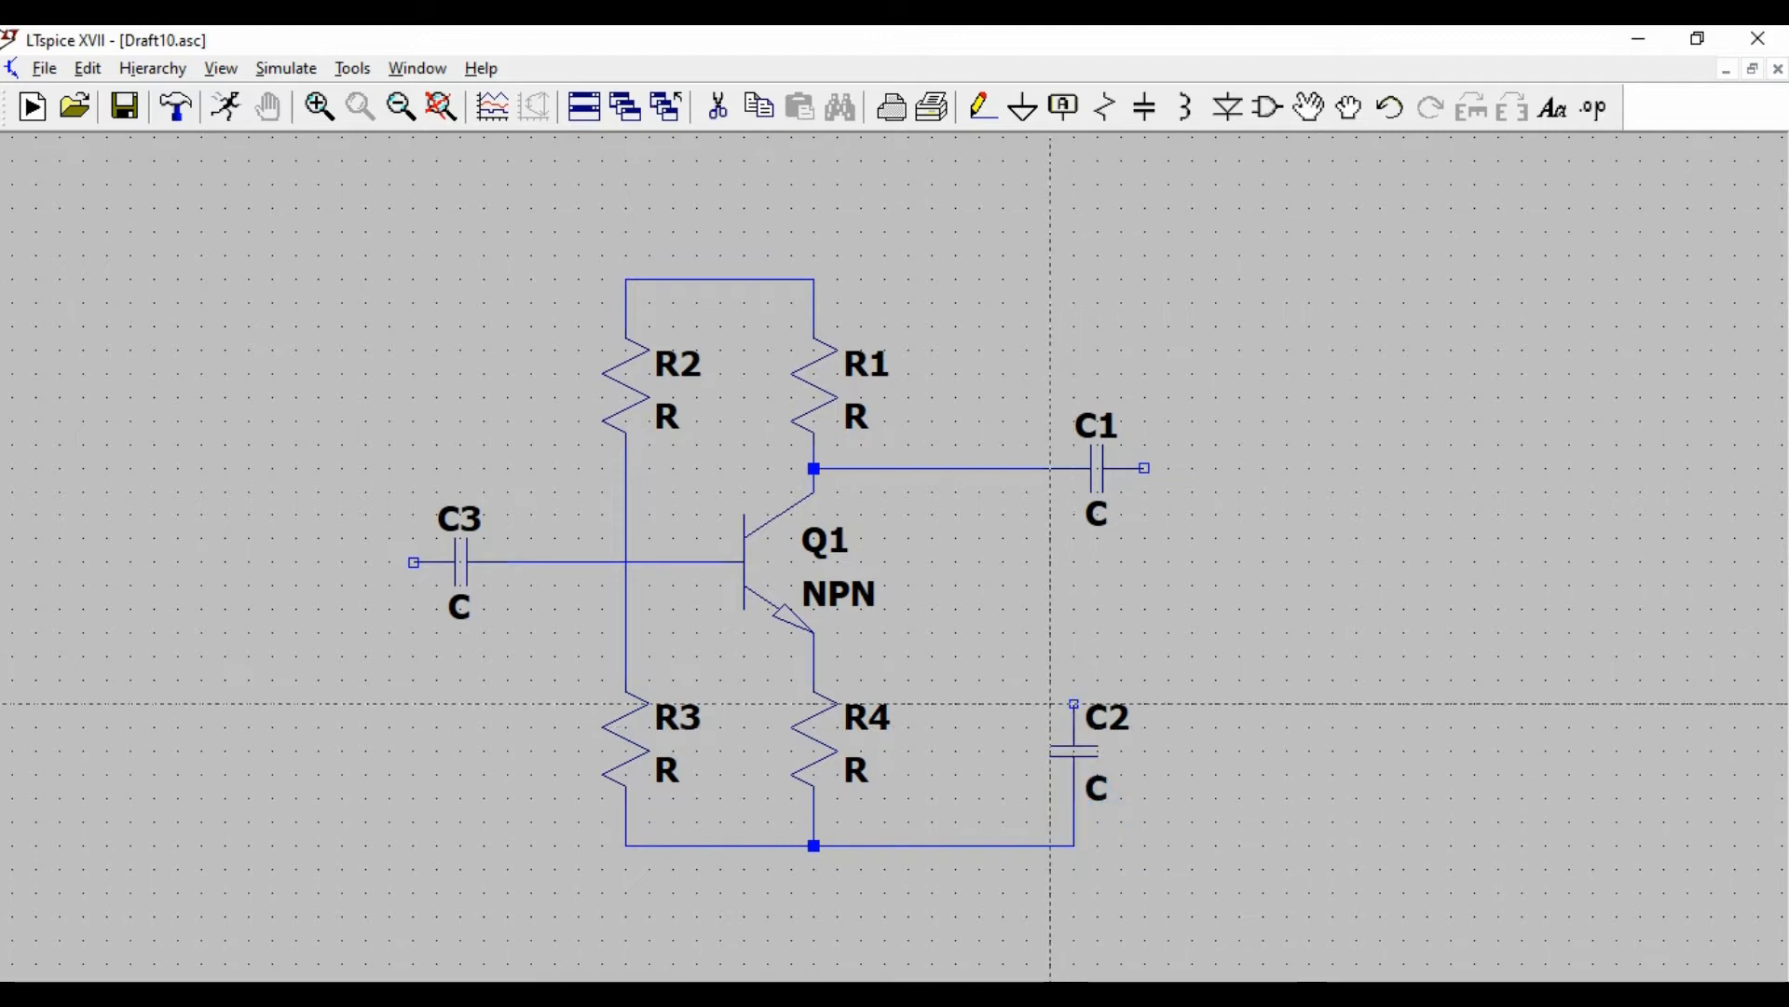
{"action": "left_click", "coordinate": [1074, 705]}
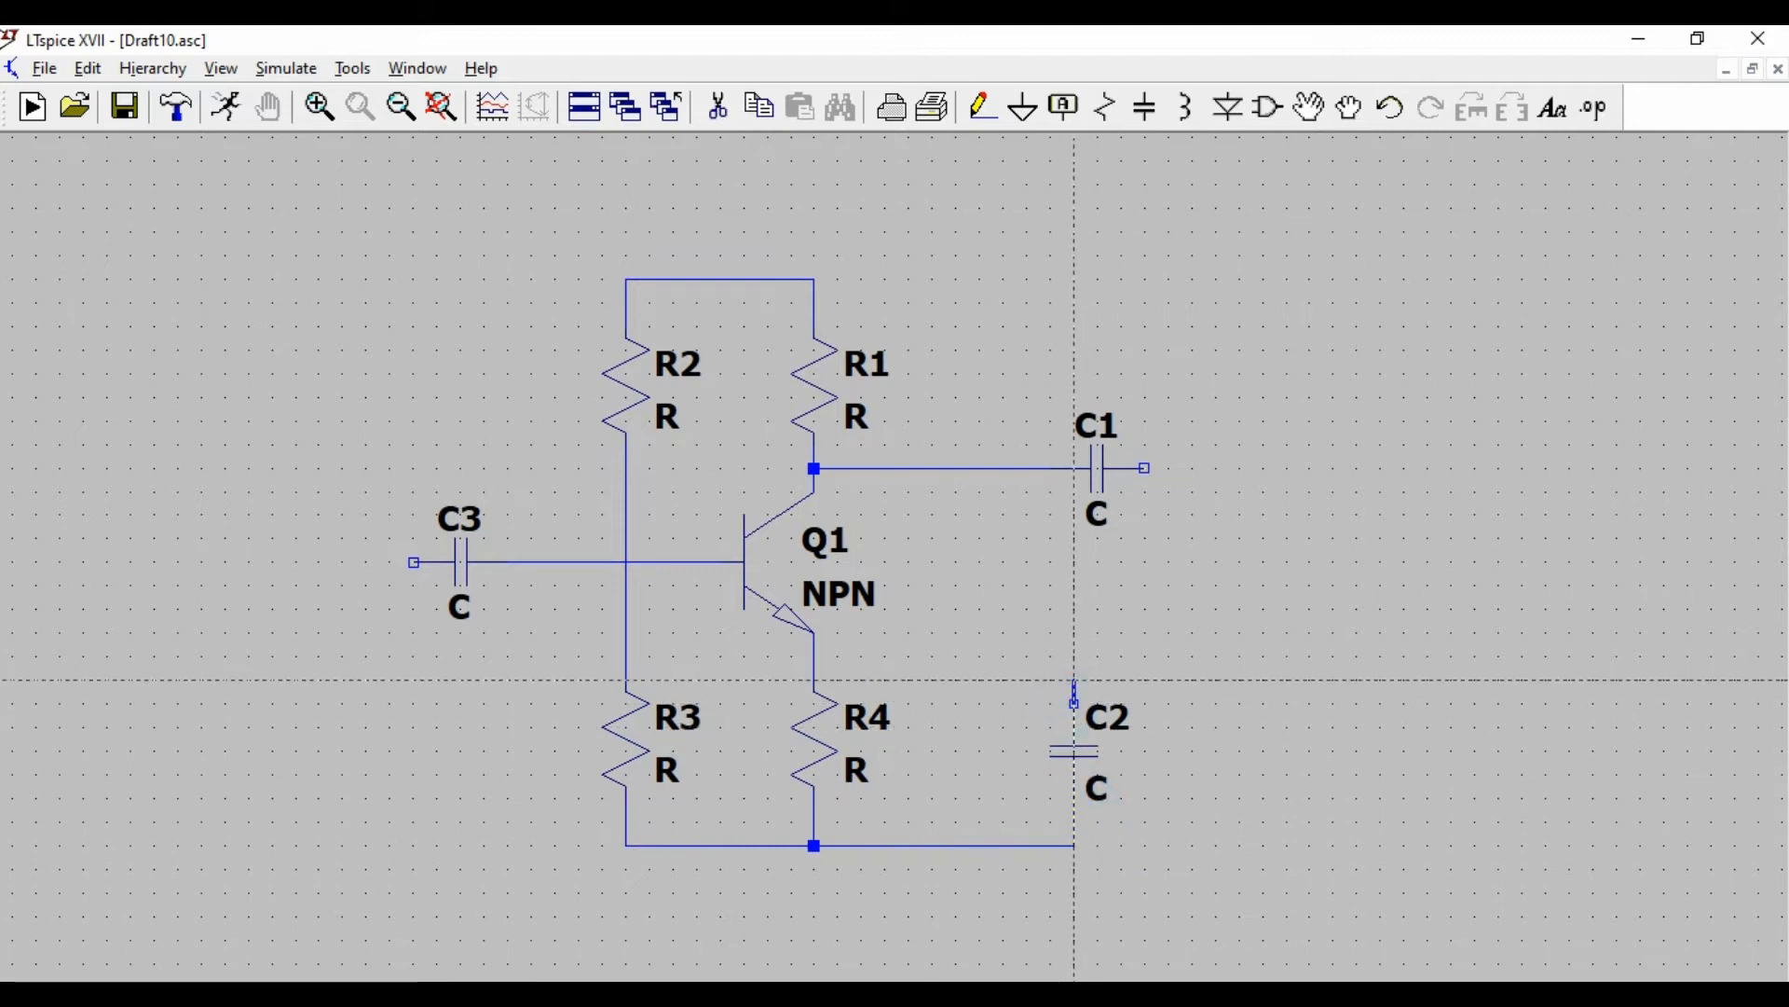
{"action": "left_click", "coordinate": [1075, 656]}
{"action": "left_click", "coordinate": [815, 656]}
{"action": "key", "text": "Escape"}
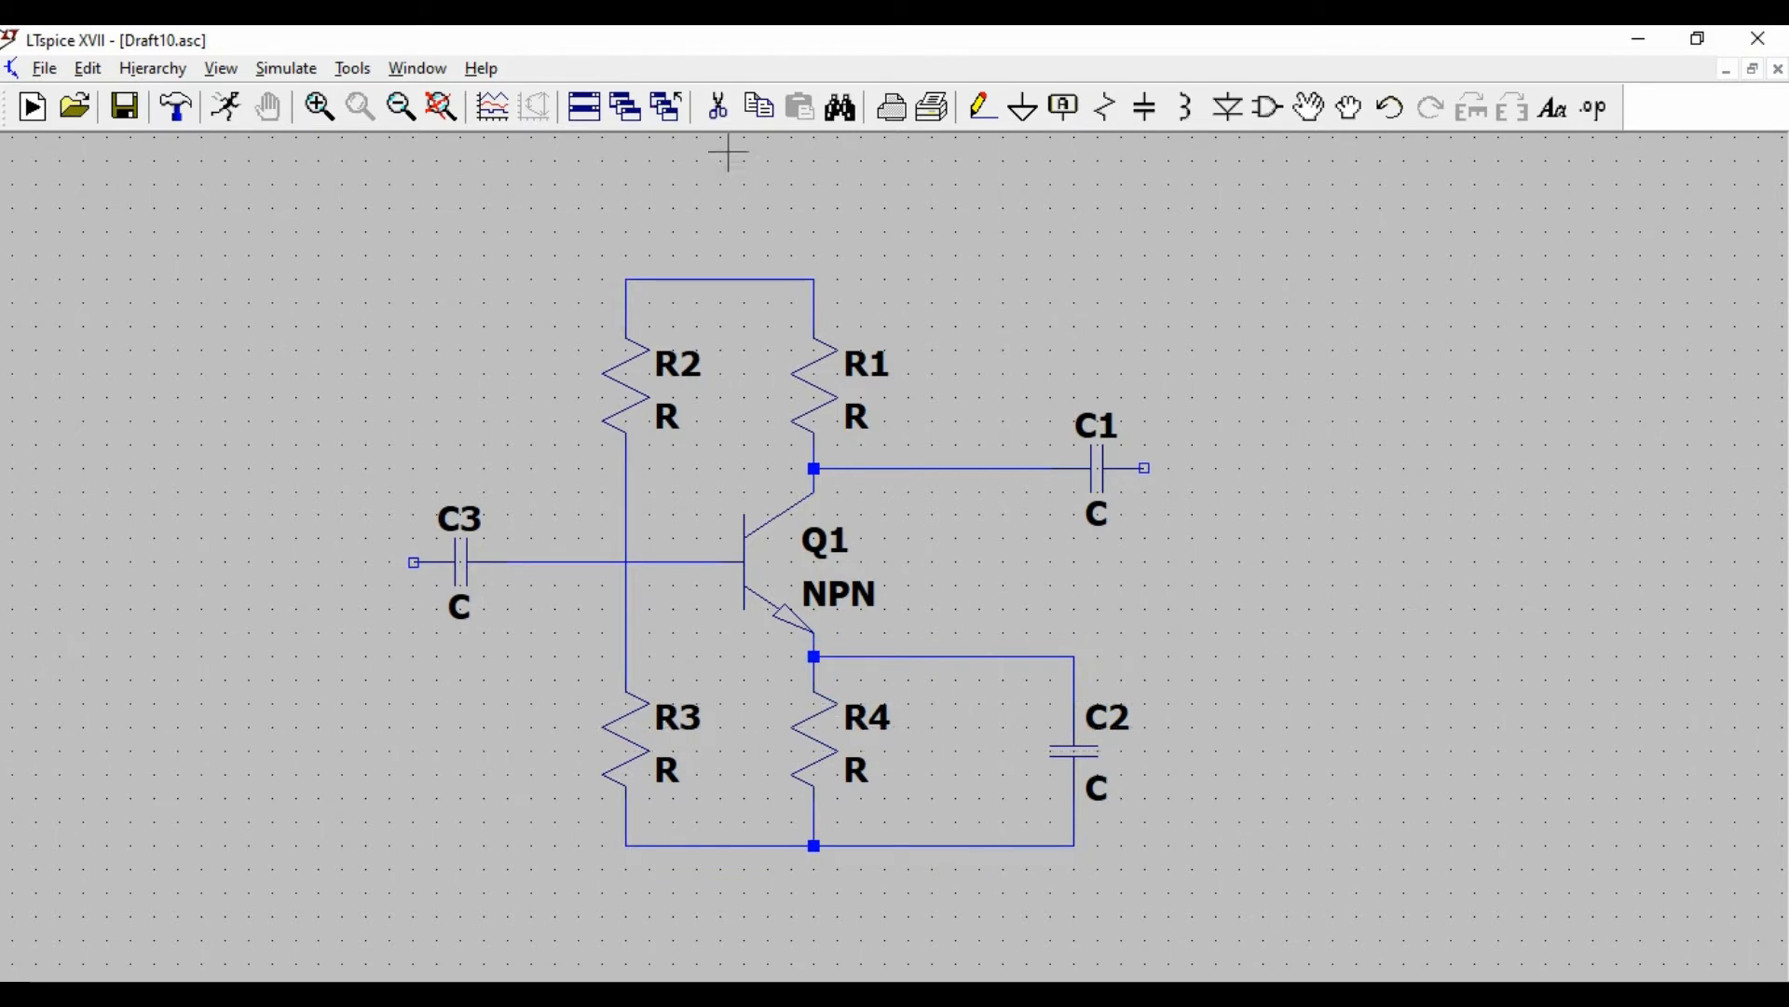
- Place a vertical load resistor below and to the right of C1
{"action": "left_click", "coordinate": [1111, 119]}
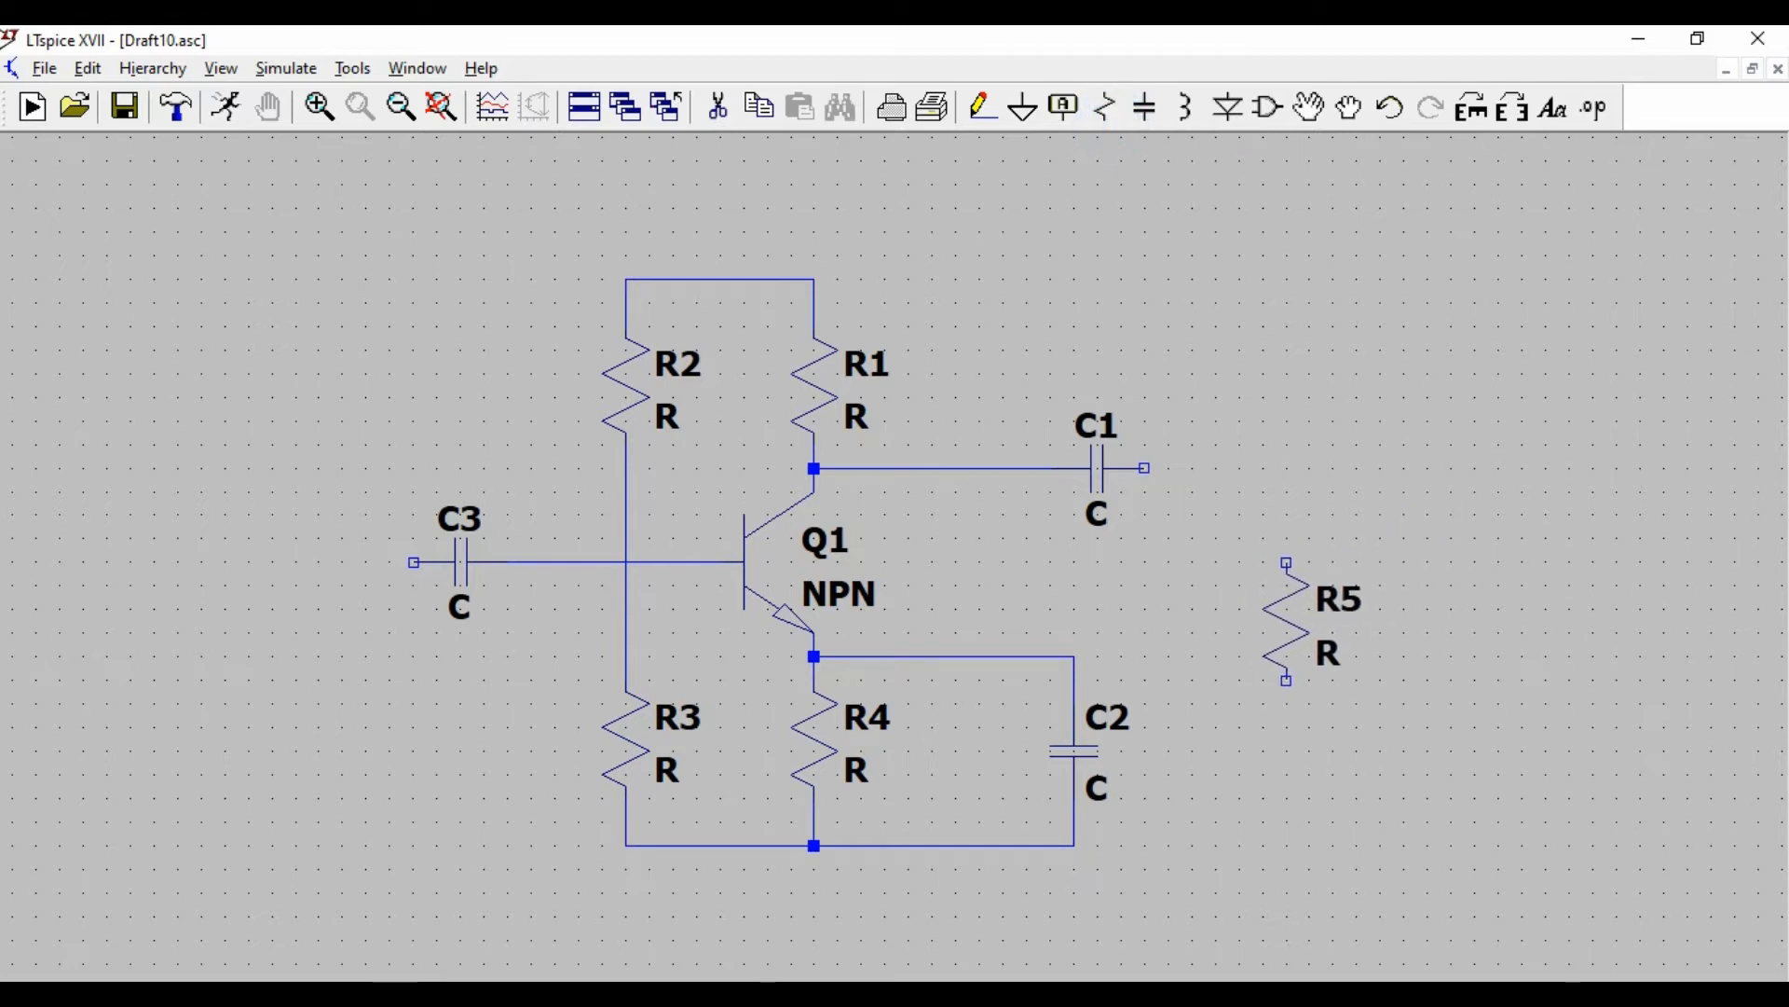
{"action": "left_click", "coordinate": [1281, 620]}
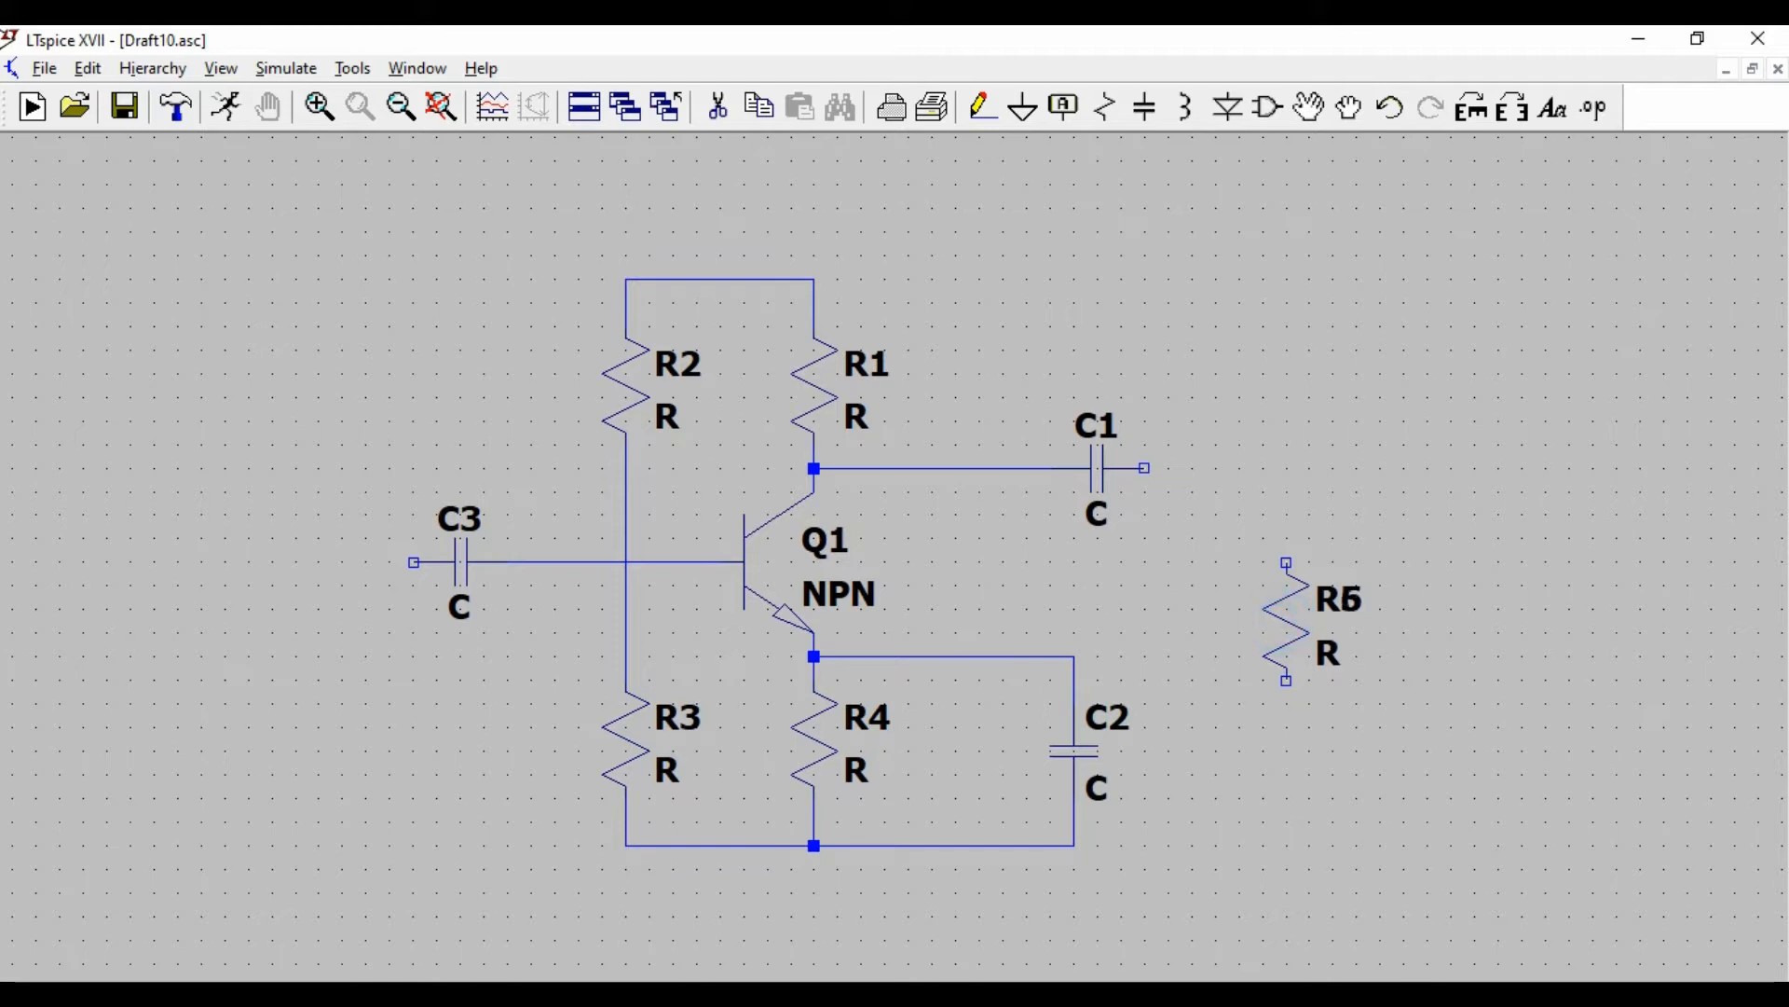
{"action": "key", "text": "Escape"}
- Wire R5's upper end to the right end of C1 and its lower end to the bottom rail at C2
{"action": "left_click", "coordinate": [984, 107]}
{"action": "left_click", "coordinate": [1145, 469]}
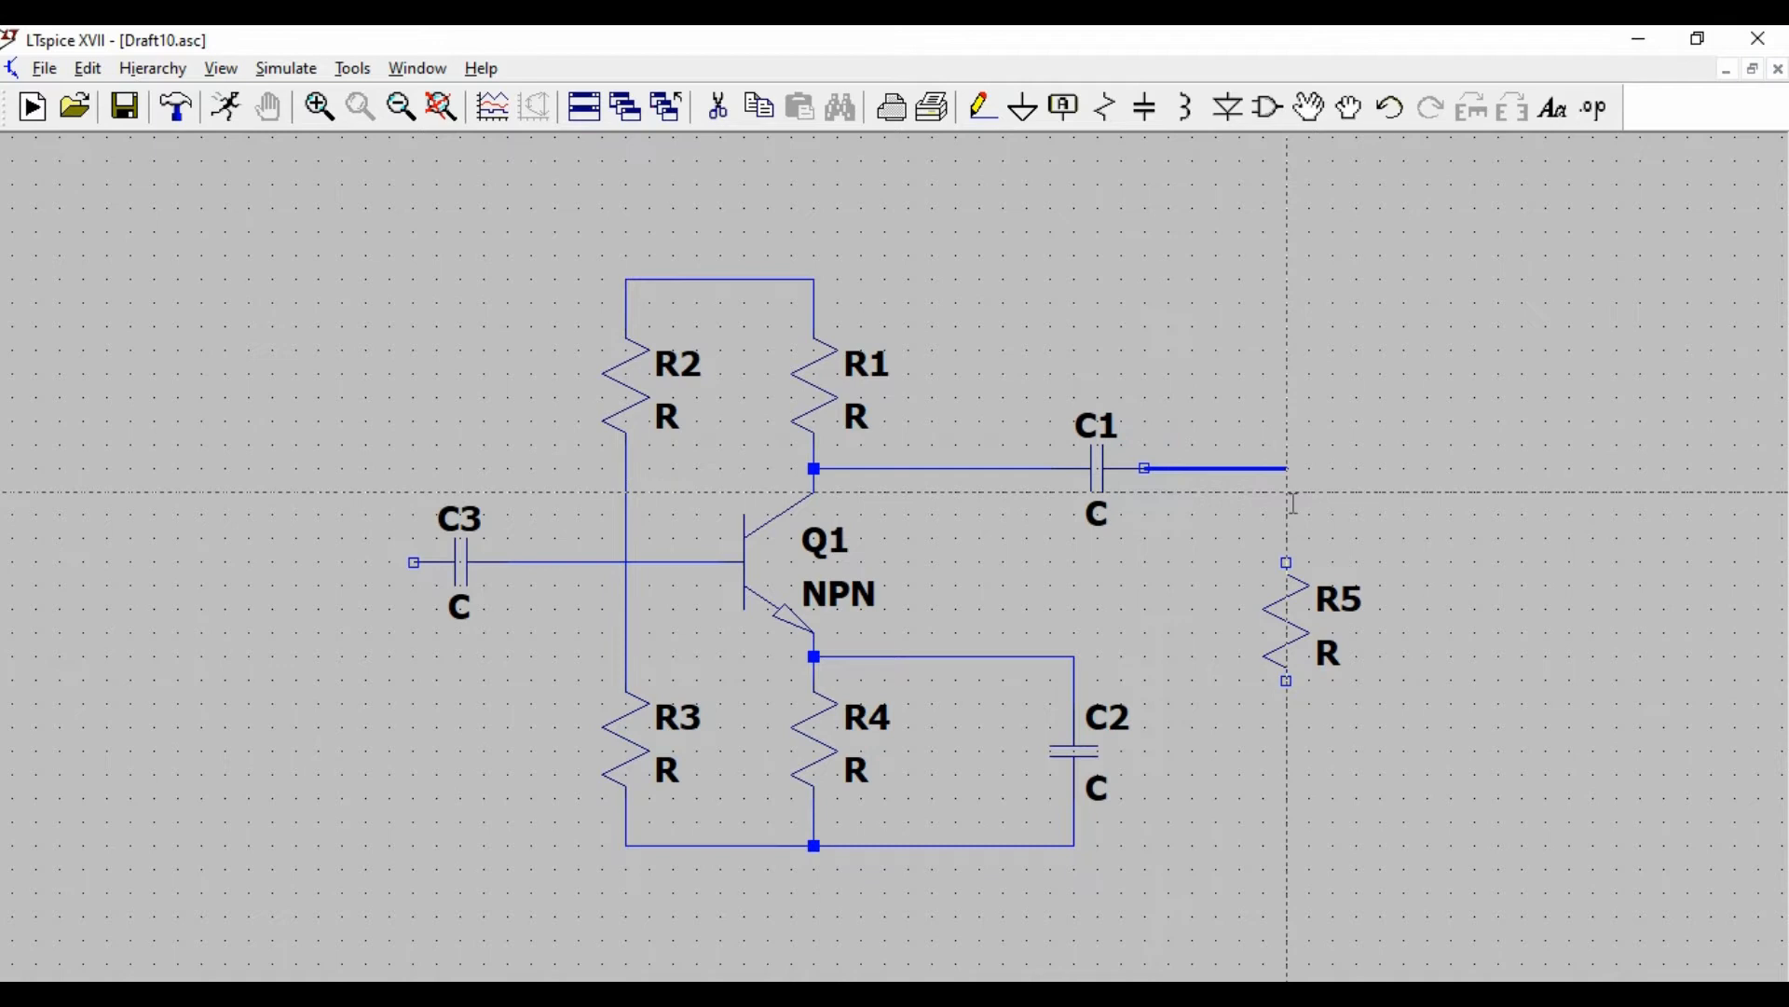
{"action": "left_click", "coordinate": [1287, 562]}
{"action": "left_click", "coordinate": [1287, 680]}
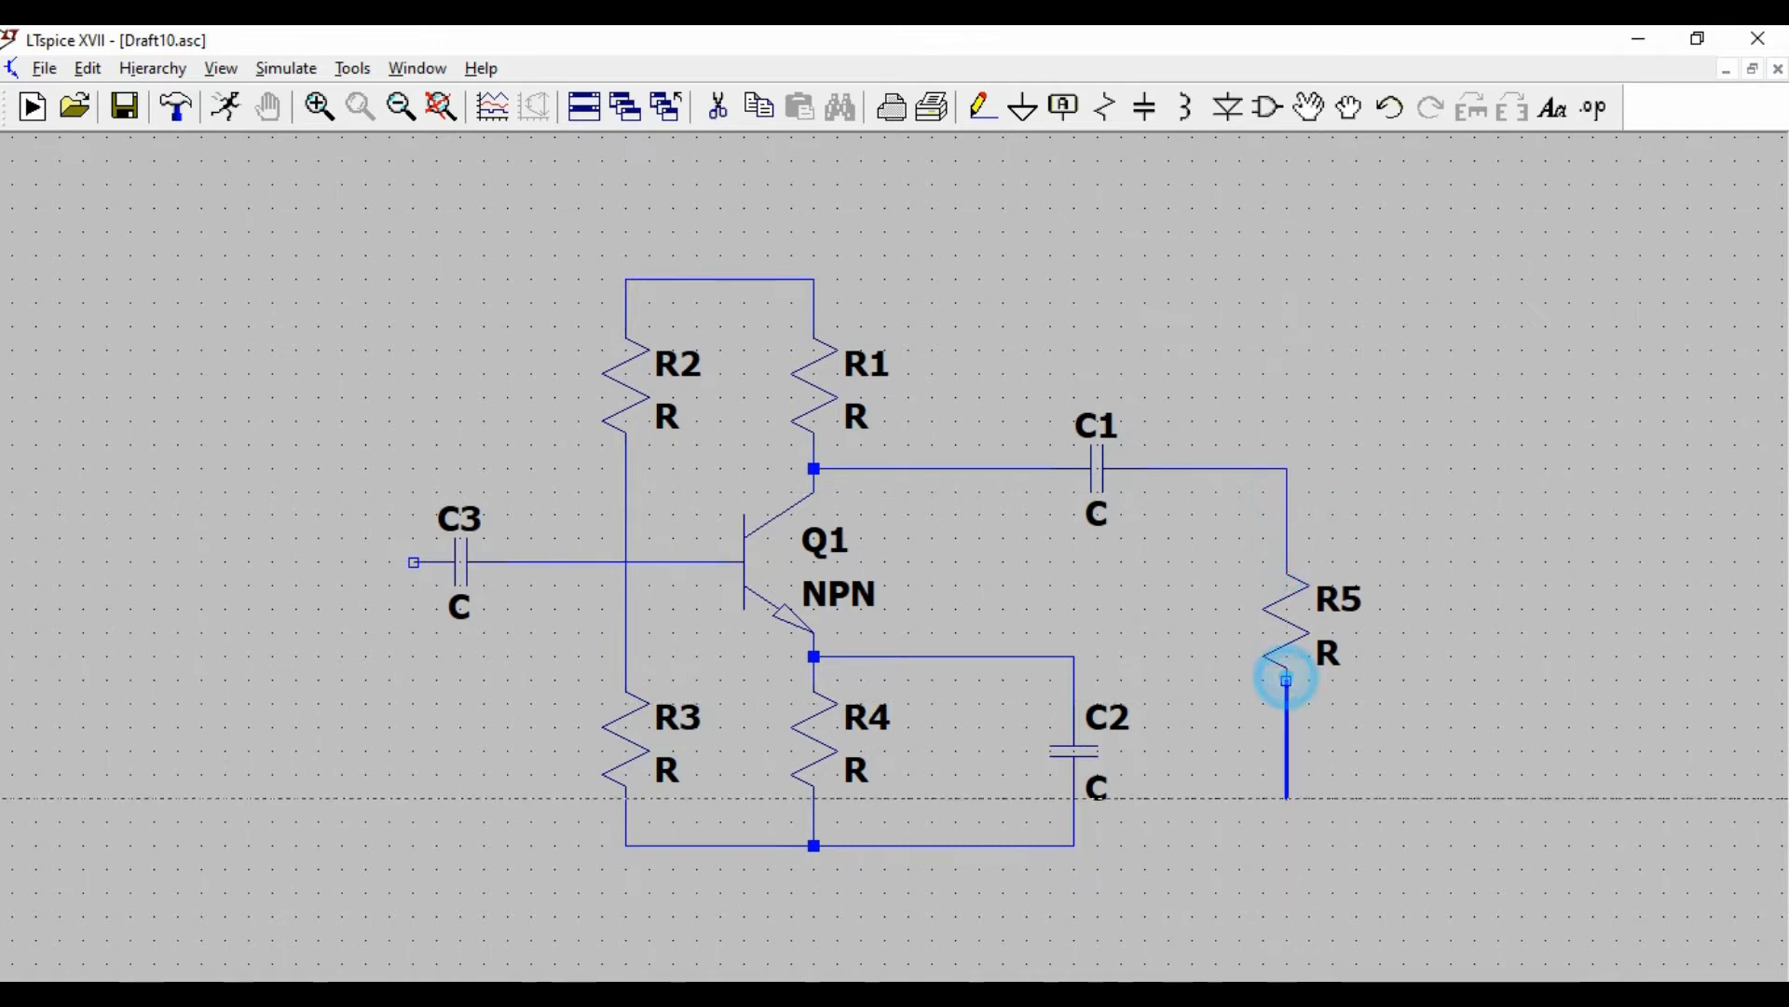
{"action": "left_click", "coordinate": [1073, 845]}
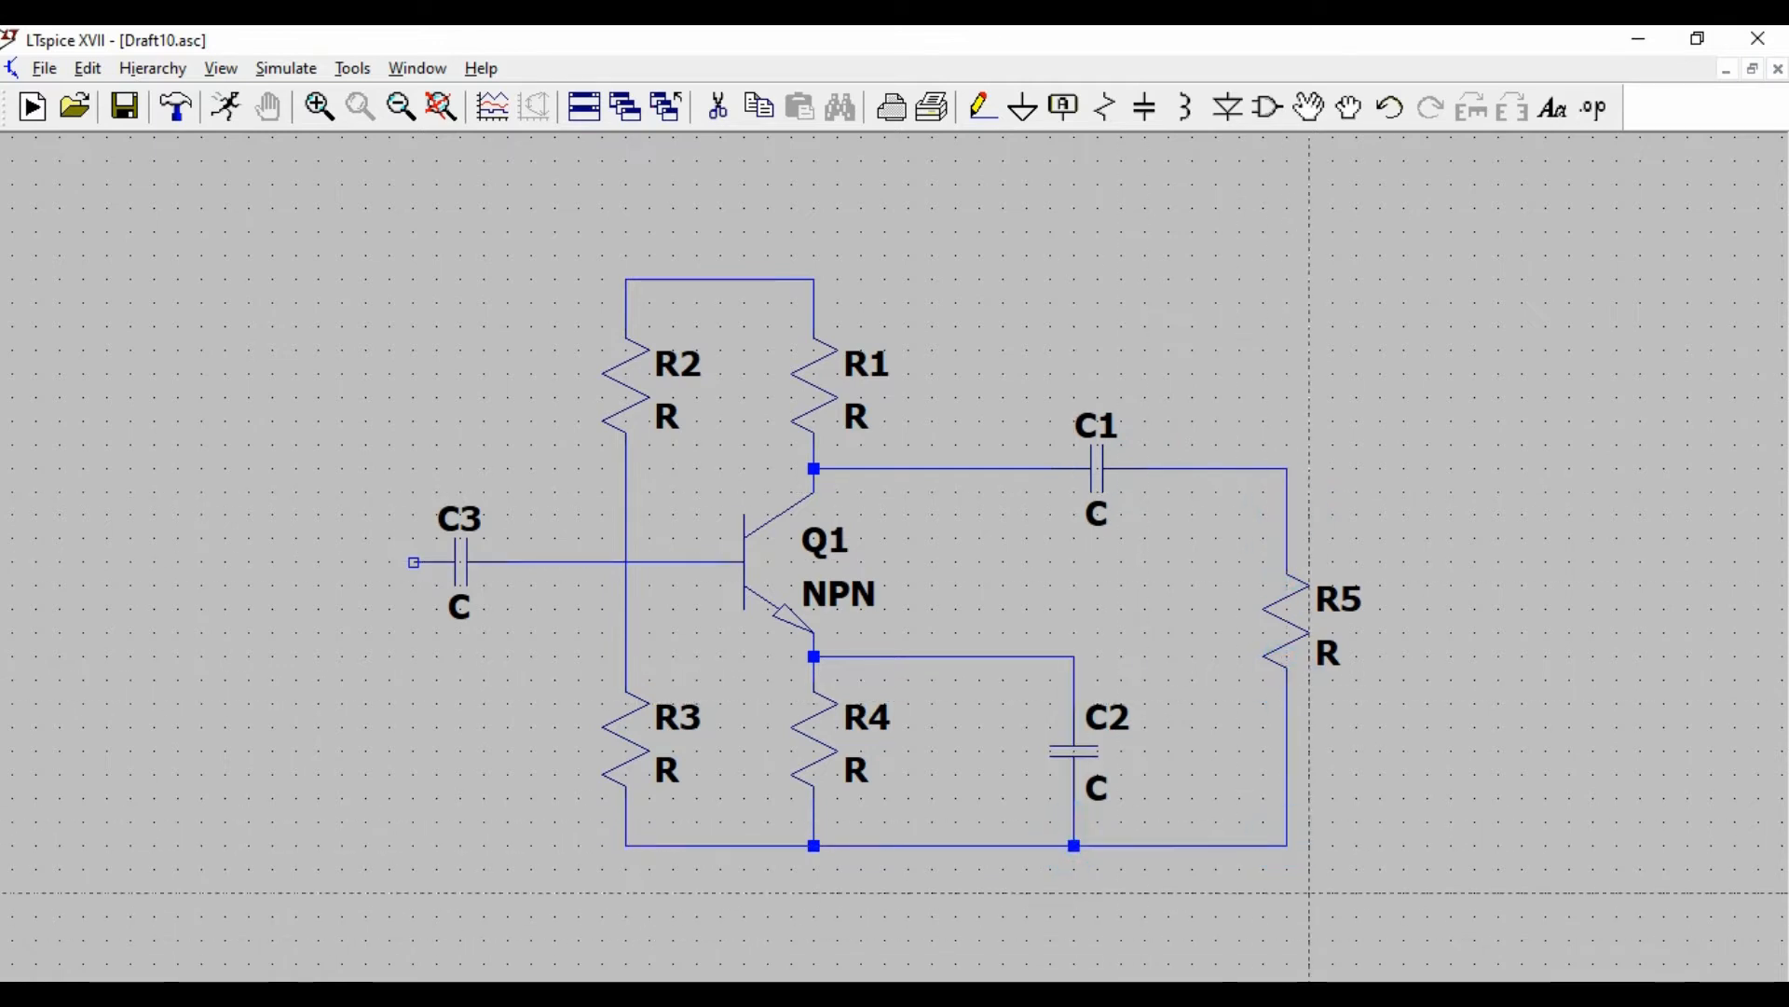
{"action": "key", "text": "Escape"}
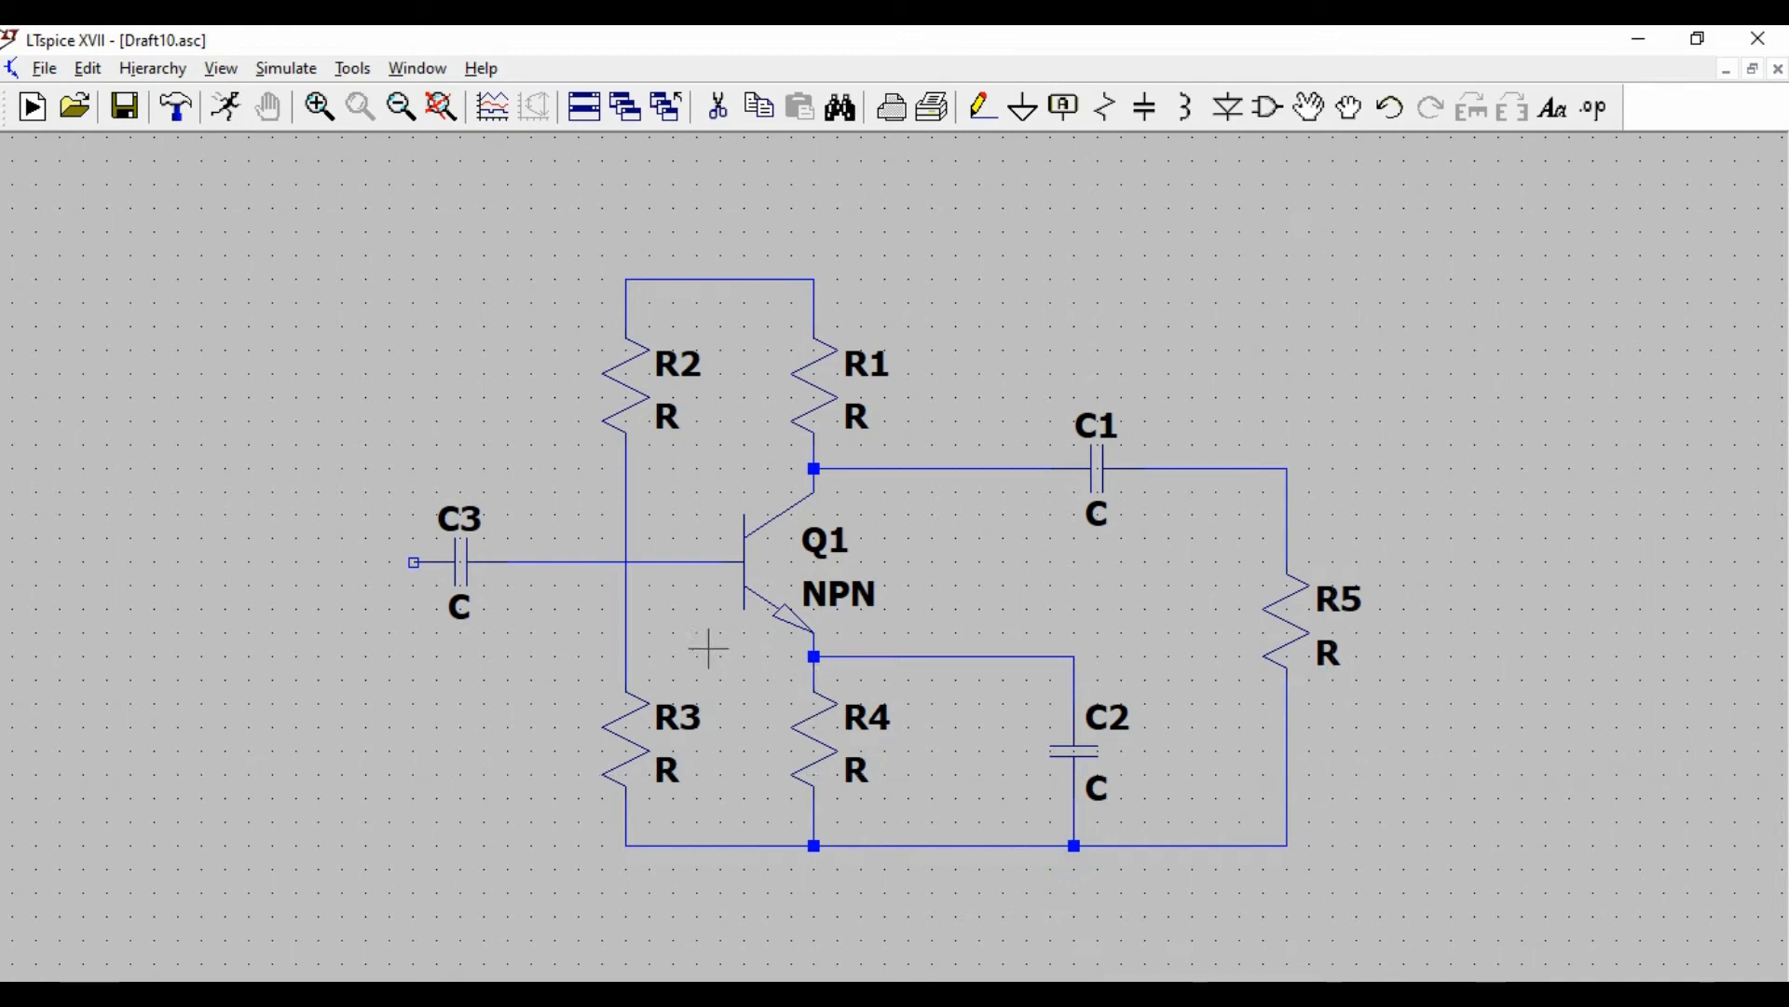
- Place a ground symbol below the bottom rail between R3 and R4 and wire it to the rail
{"action": "left_click", "coordinate": [1024, 107]}
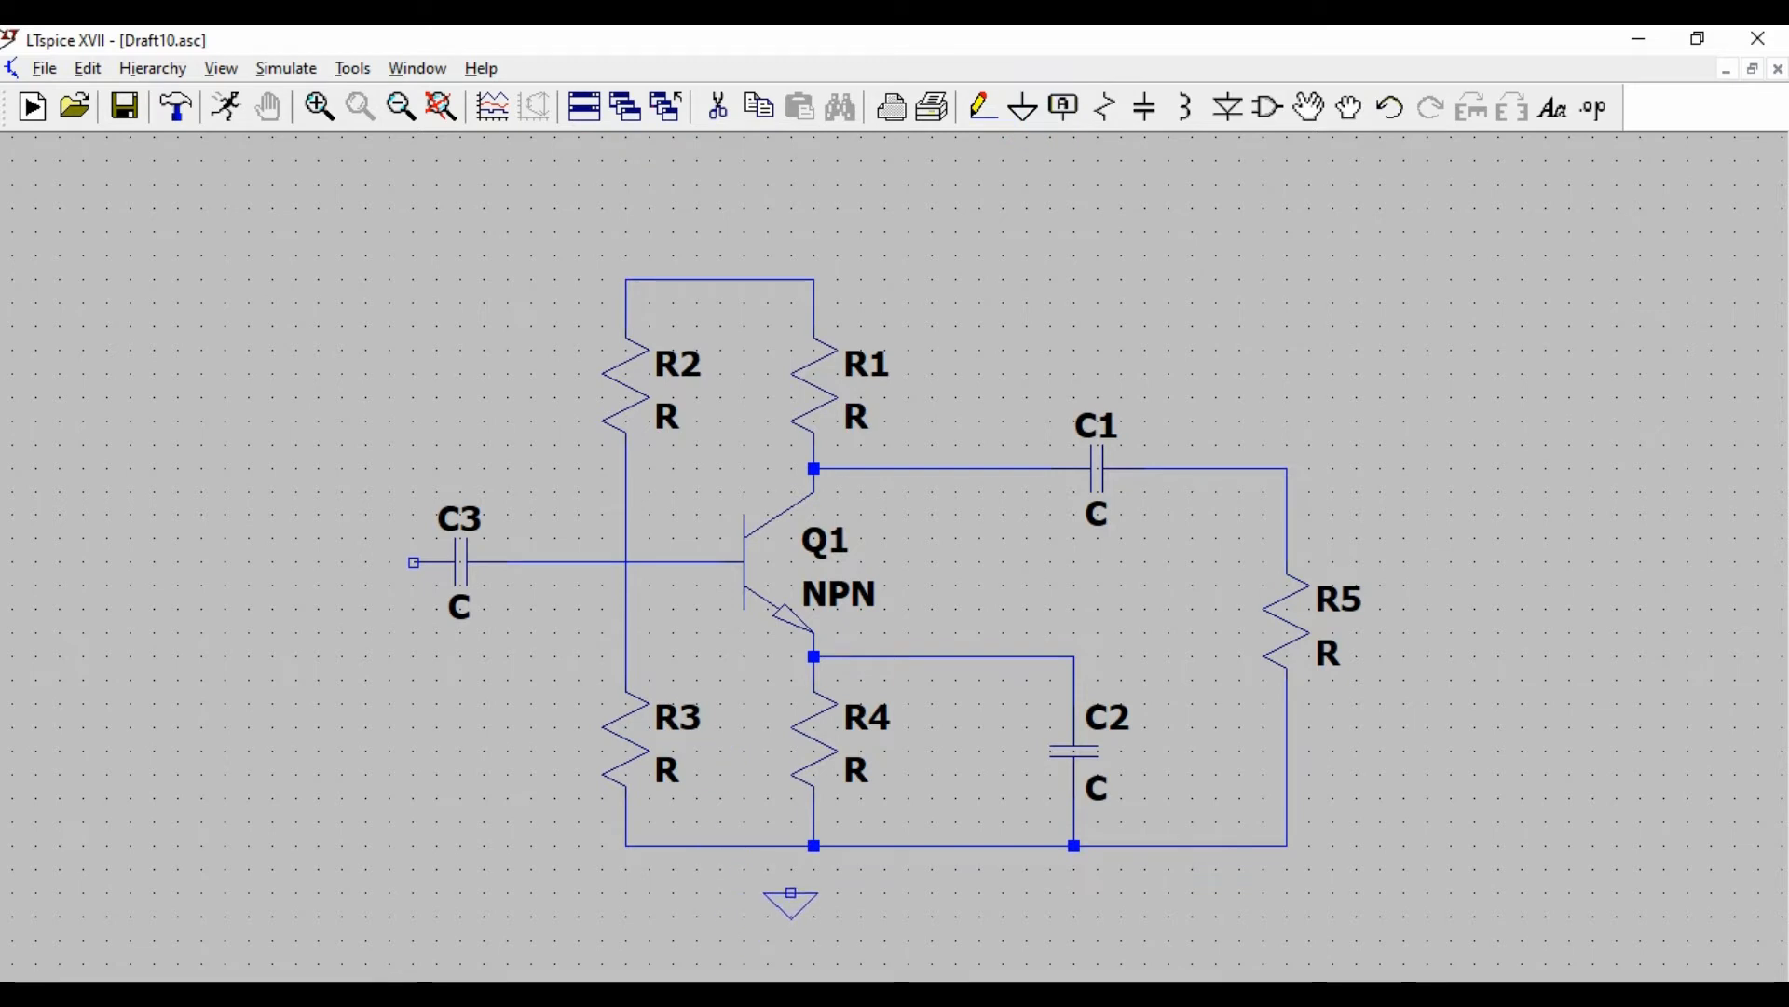
{"action": "left_click", "coordinate": [744, 893]}
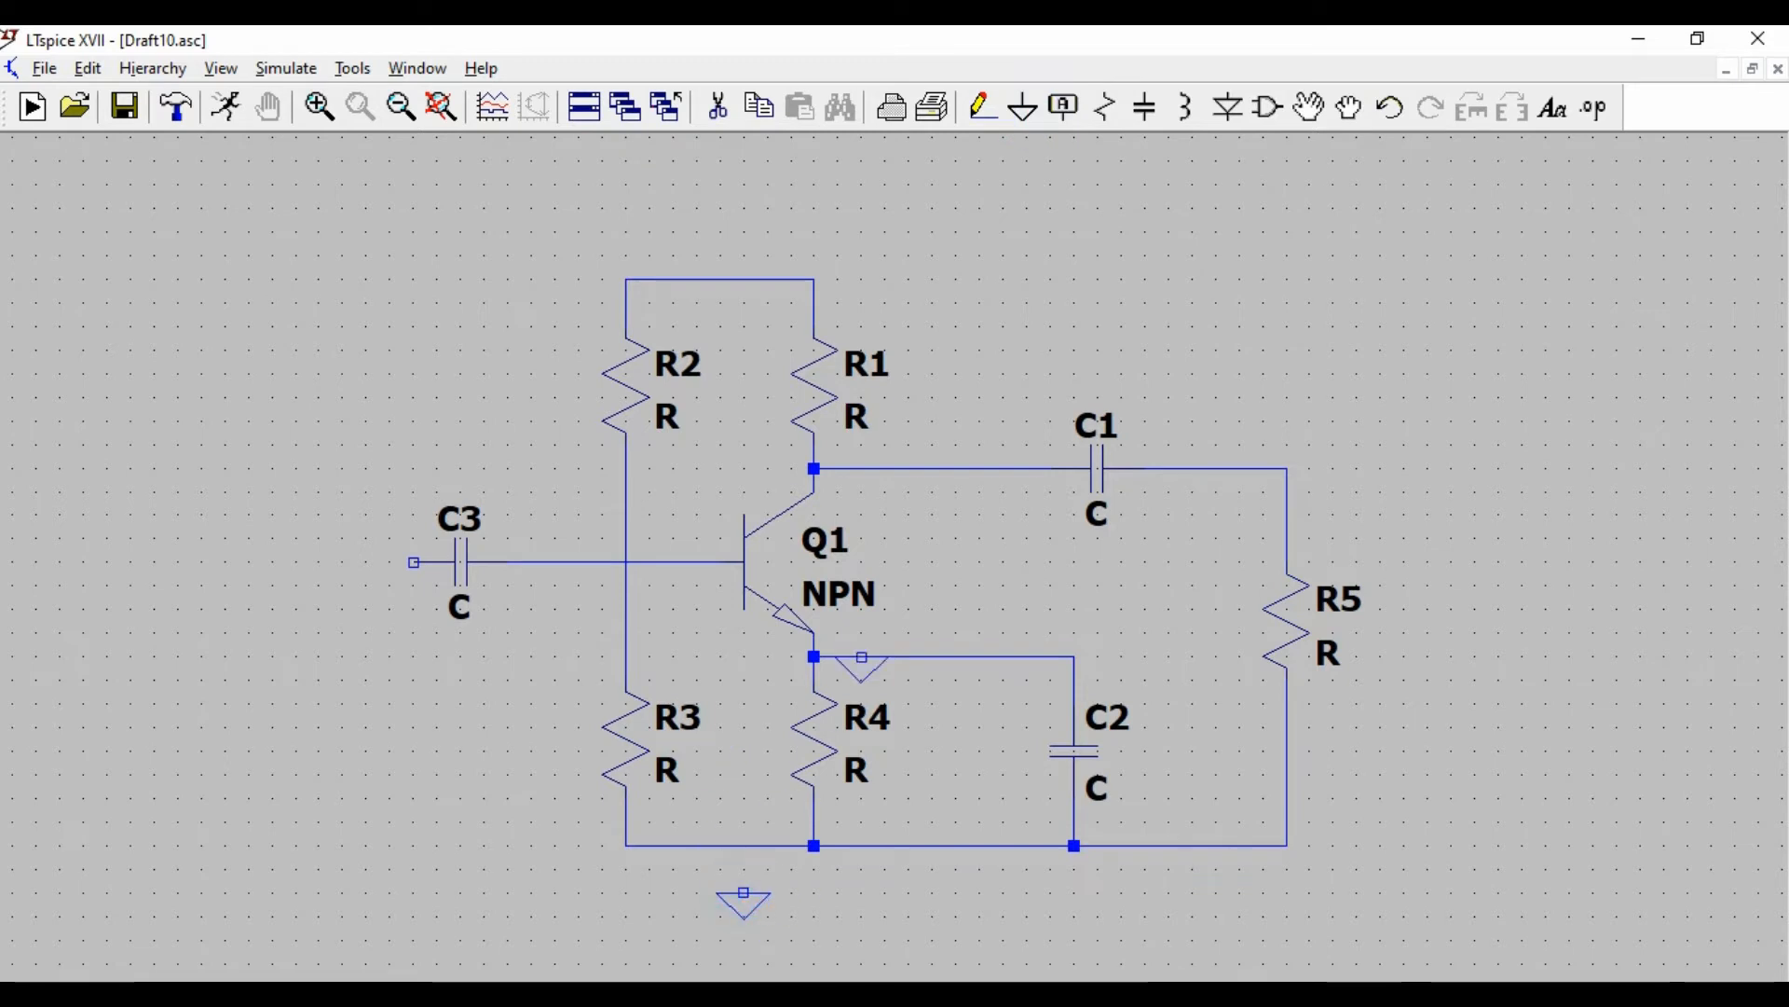
{"action": "key", "text": "Escape"}
{"action": "left_click", "coordinate": [982, 107]}
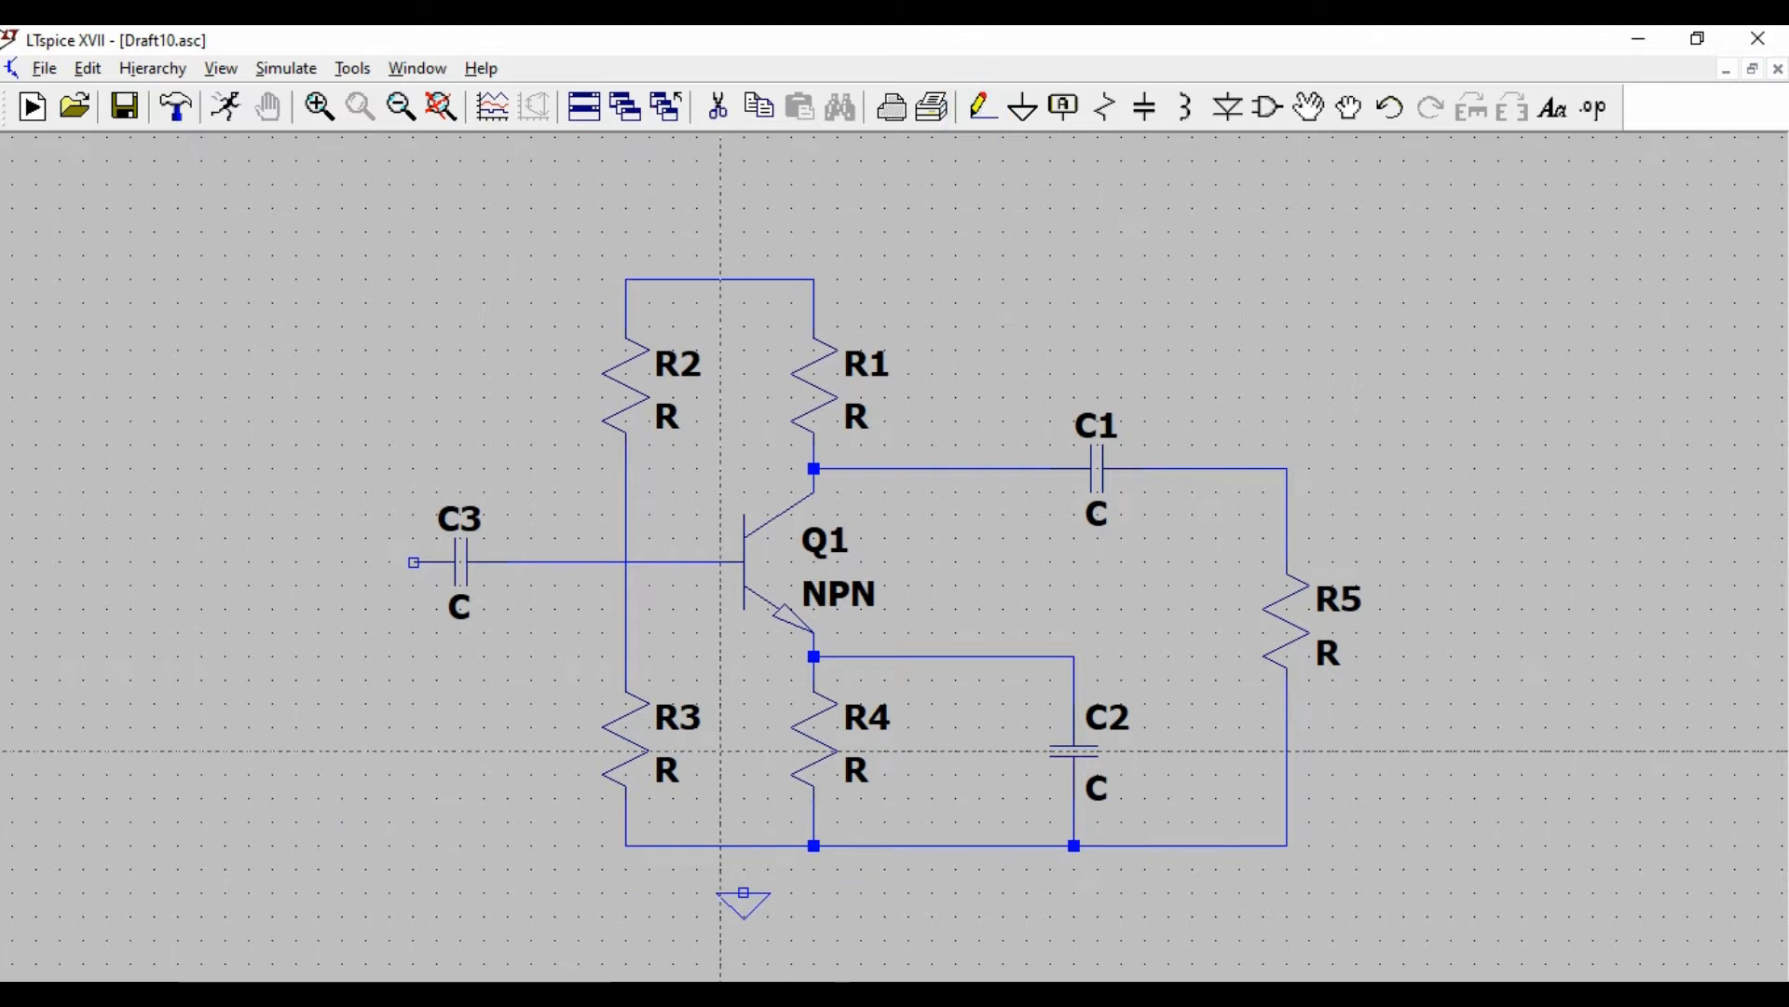
{"action": "left_click", "coordinate": [743, 892]}
{"action": "left_click", "coordinate": [744, 845]}
{"action": "key", "text": "Escape"}
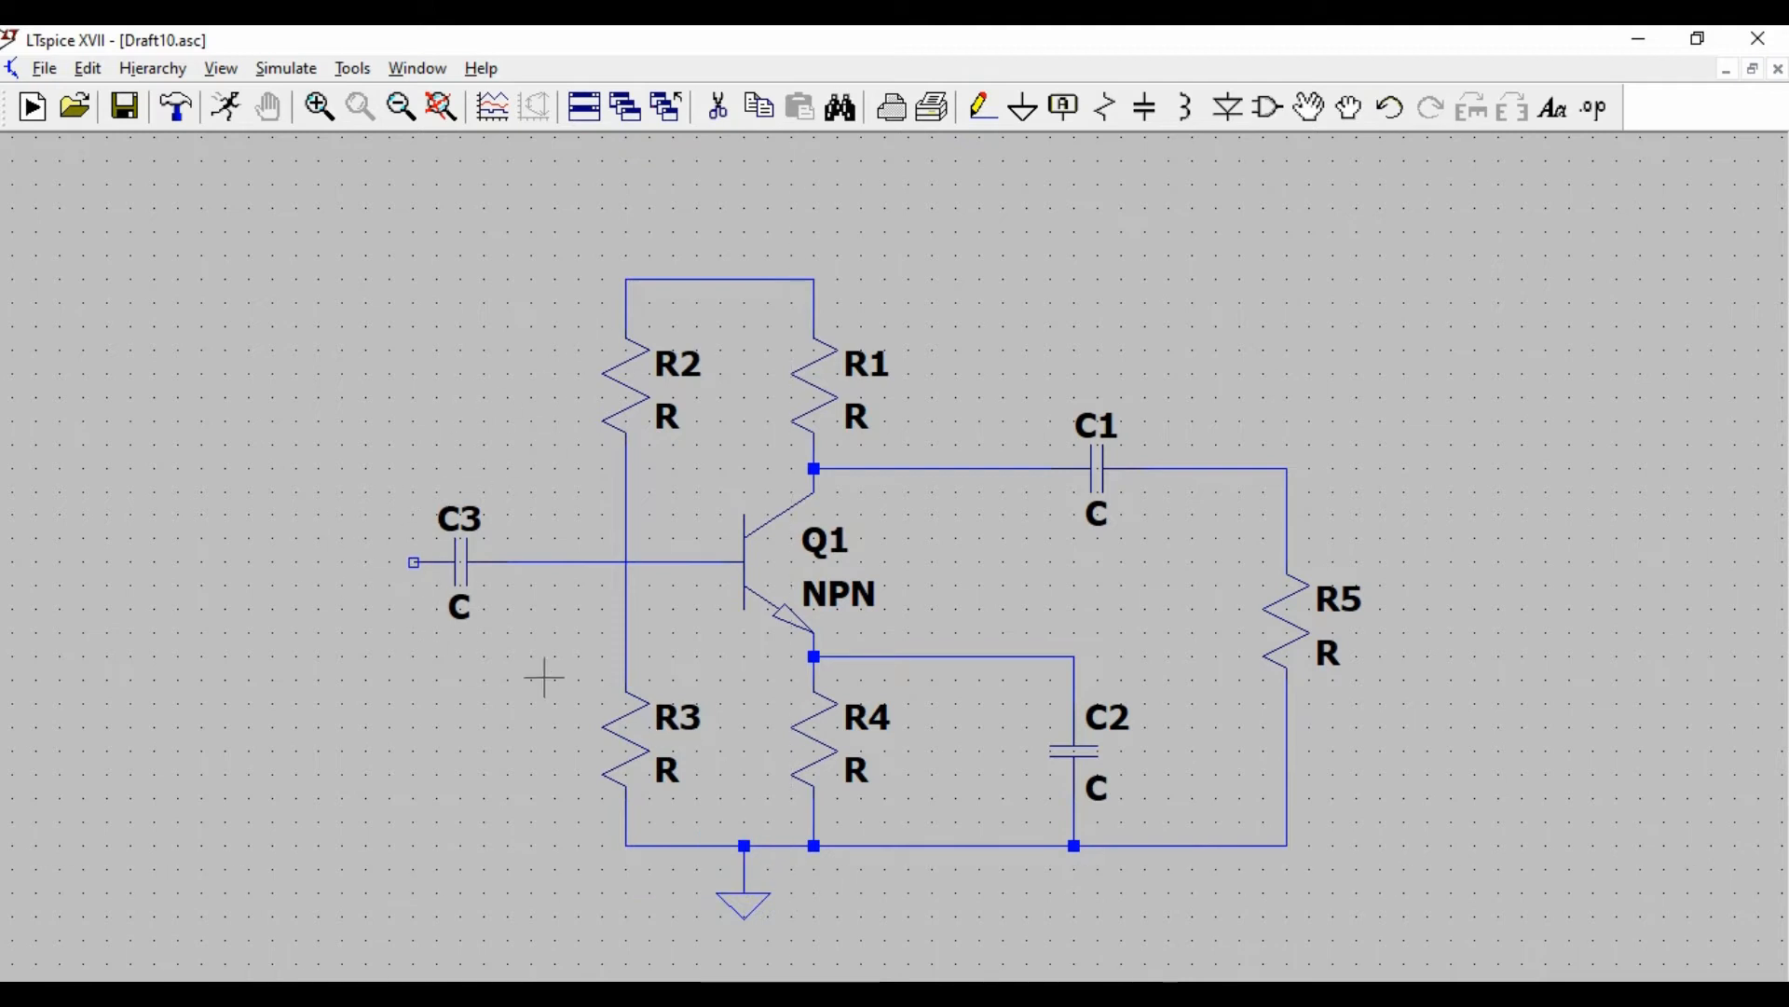
- Place a voltage source component below and to the left of C3
{"action": "left_click", "coordinate": [1266, 115]}
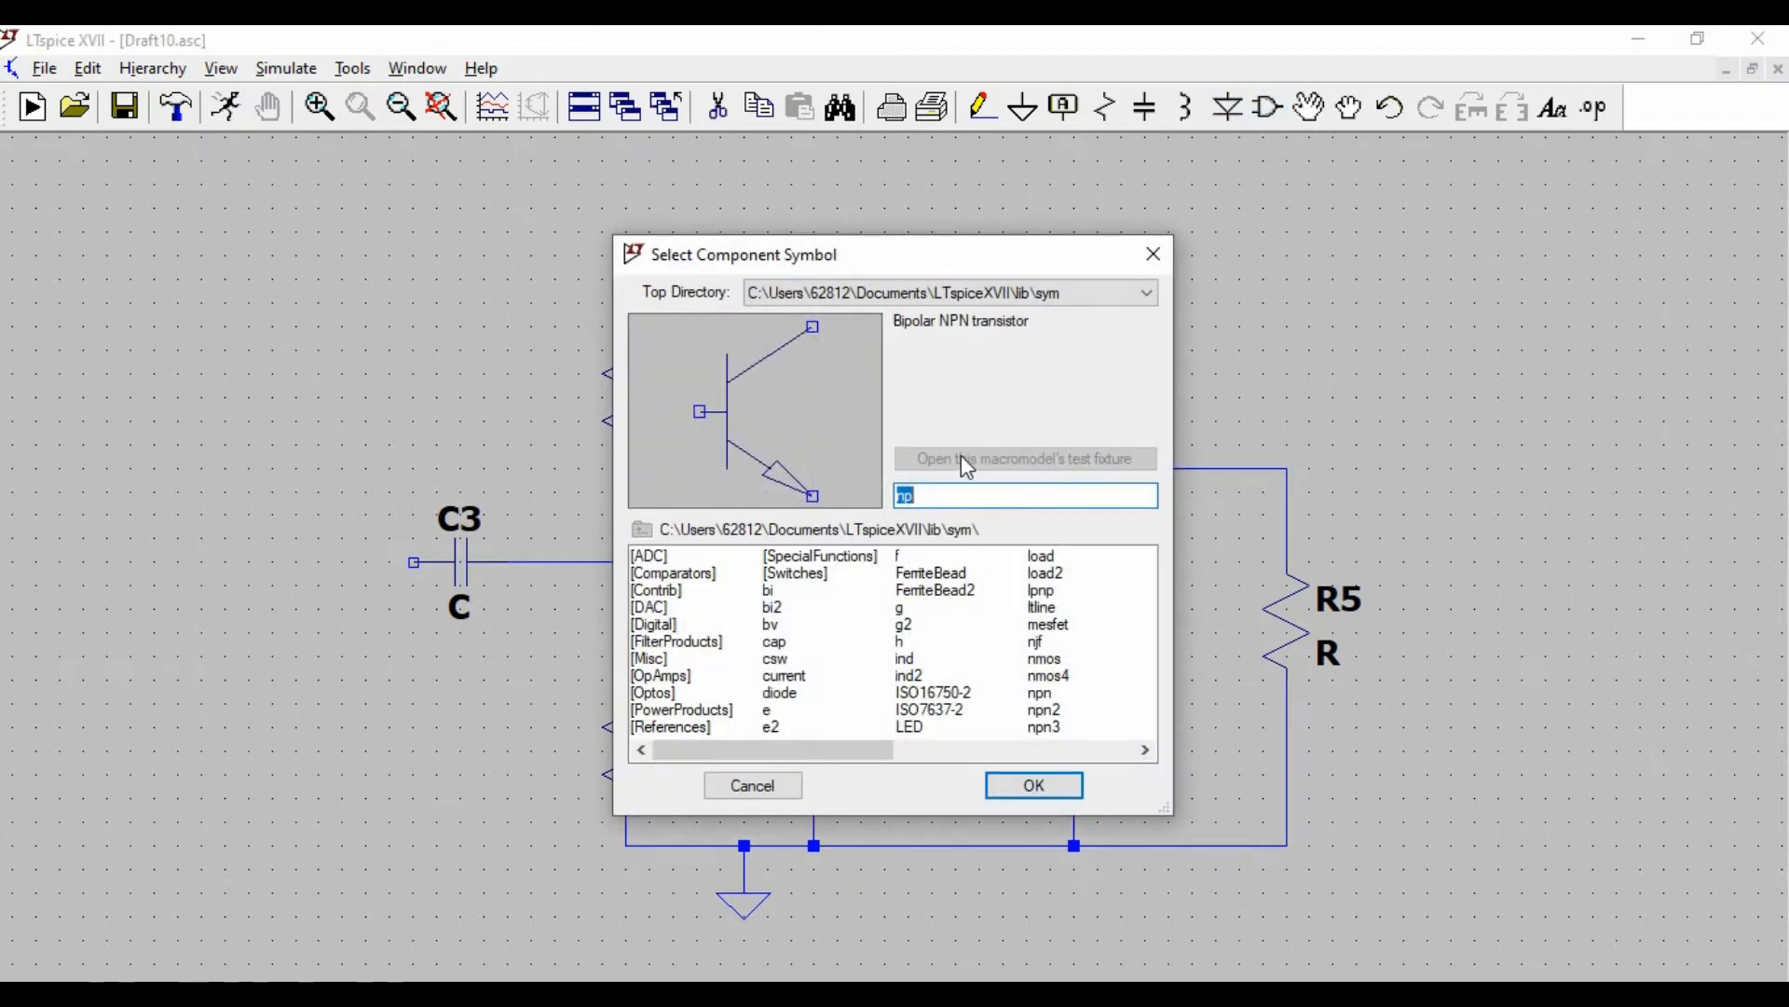
{"action": "type", "text": "vol"}
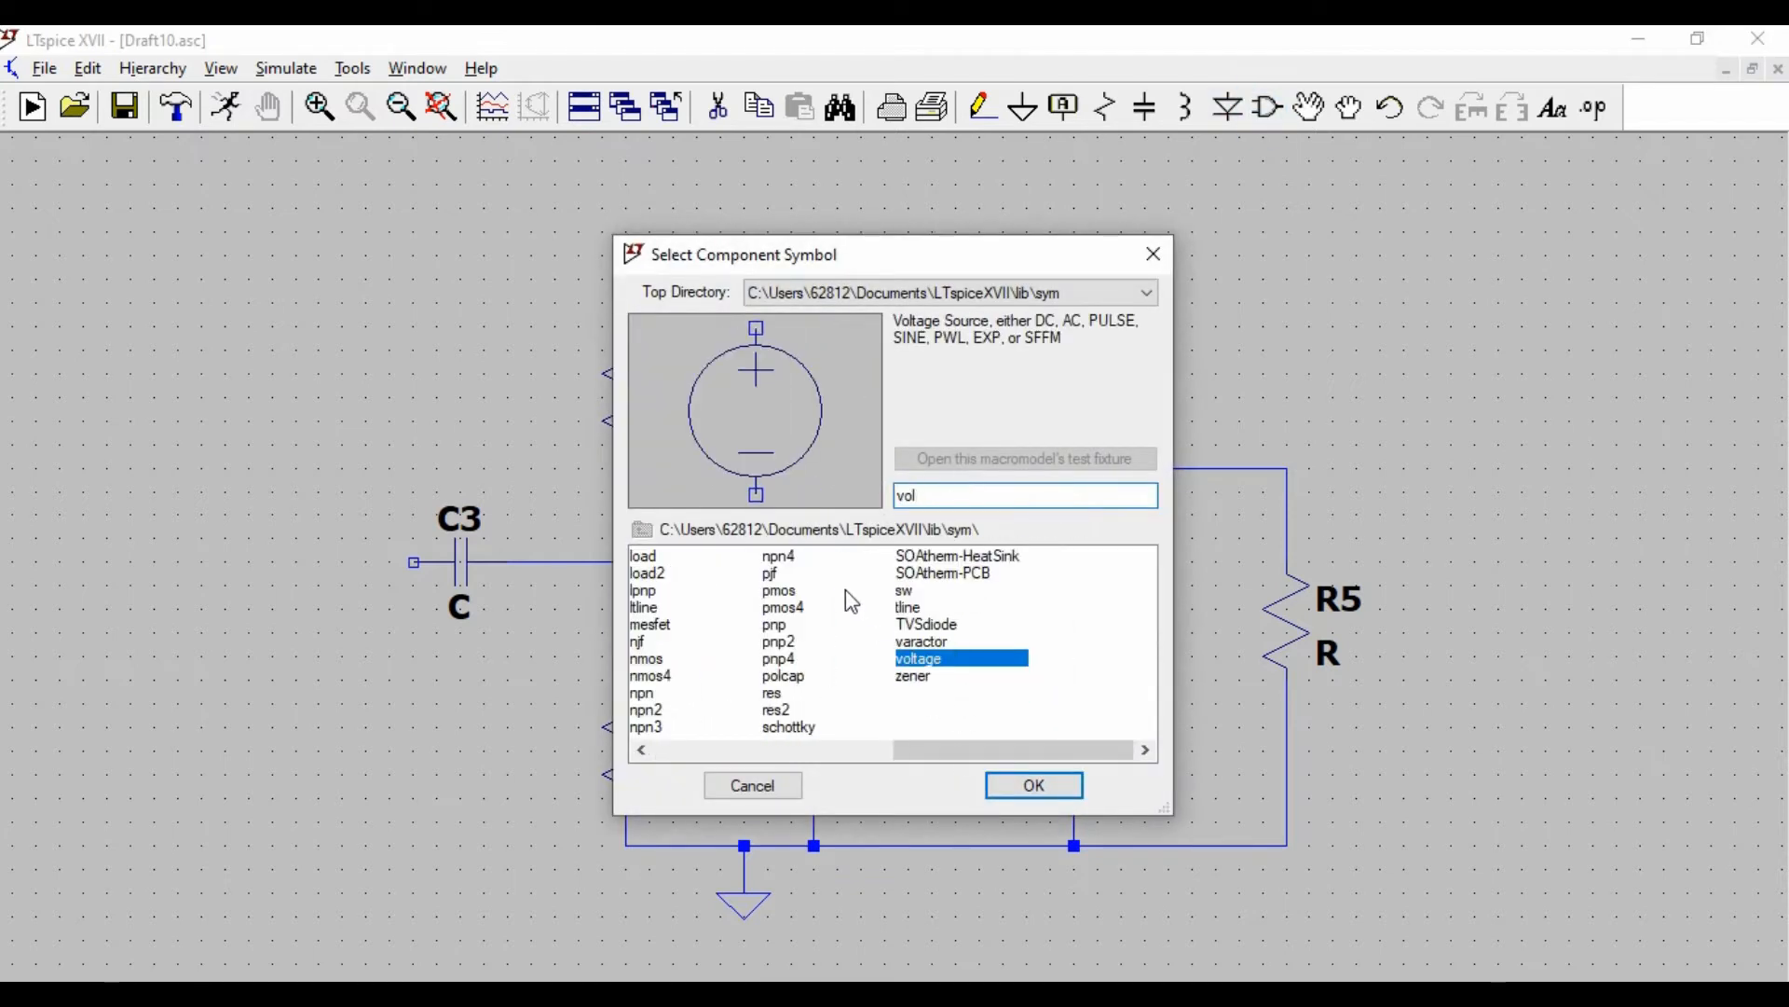
{"action": "left_click", "coordinate": [914, 659]}
{"action": "left_click", "coordinate": [1034, 785]}
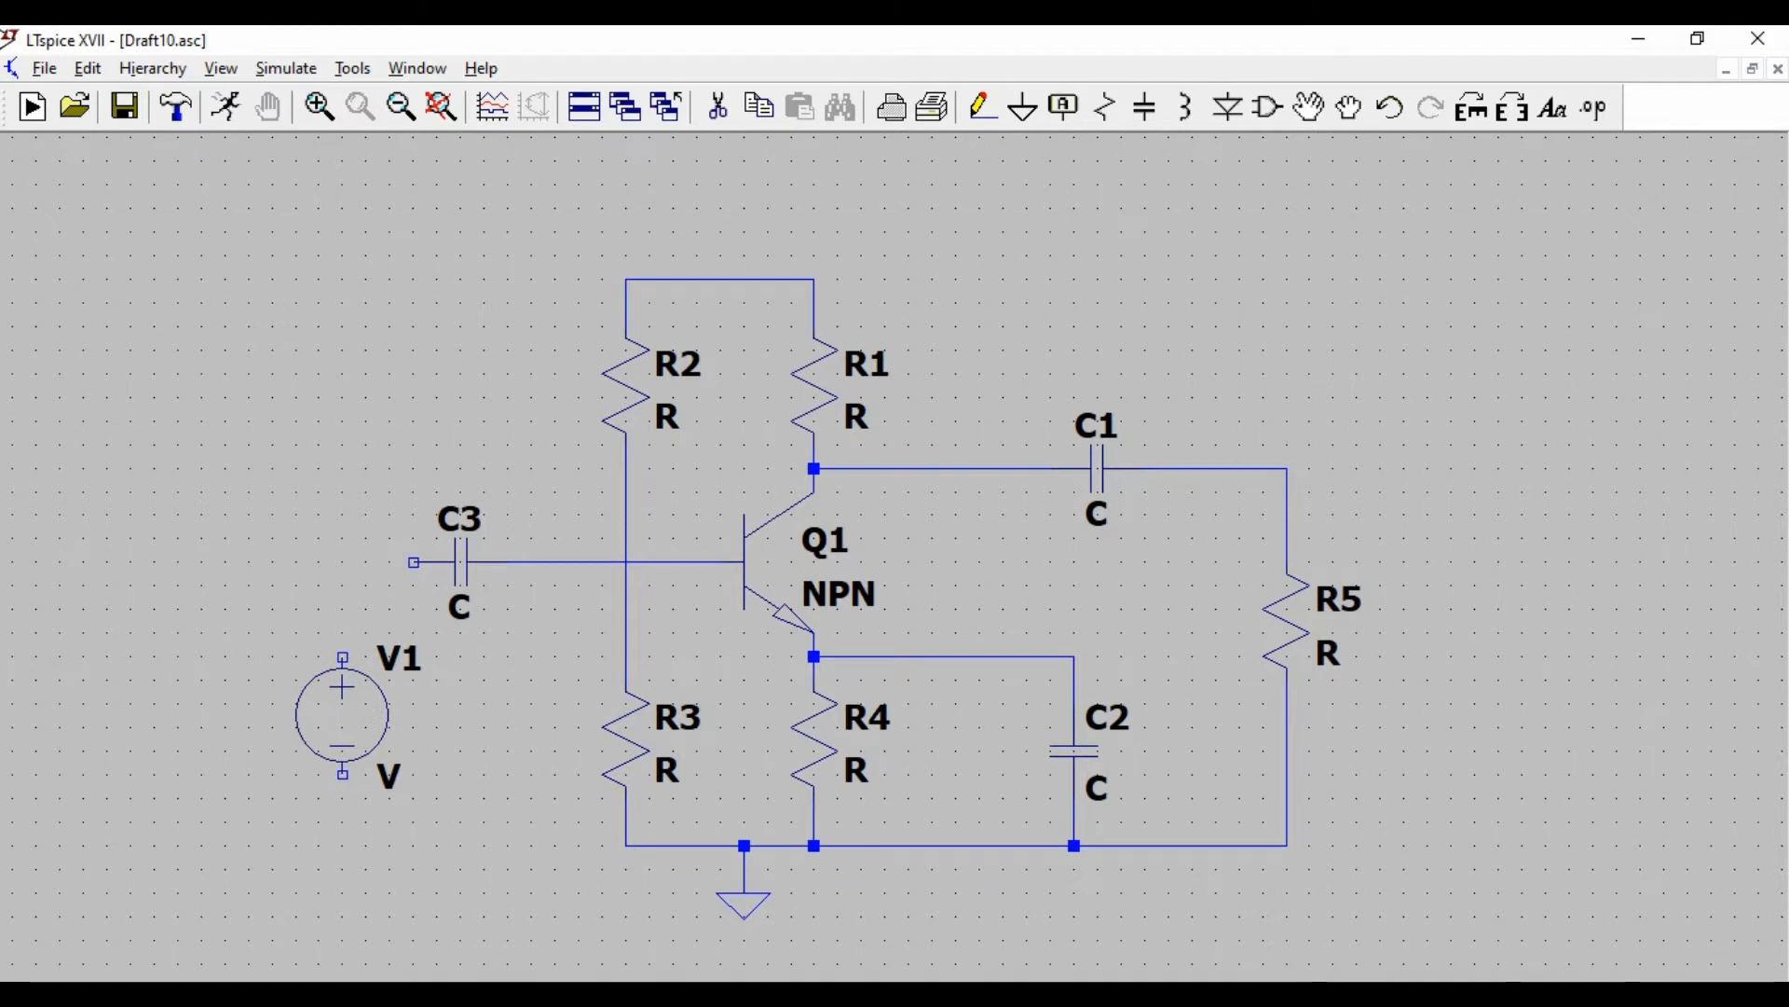
{"action": "left_click", "coordinate": [342, 715]}
{"action": "key", "text": "Escape"}
- Wire the positive terminal of V1 to the left end of C3
{"action": "left_click", "coordinate": [983, 108]}
{"action": "left_click", "coordinate": [342, 657]}
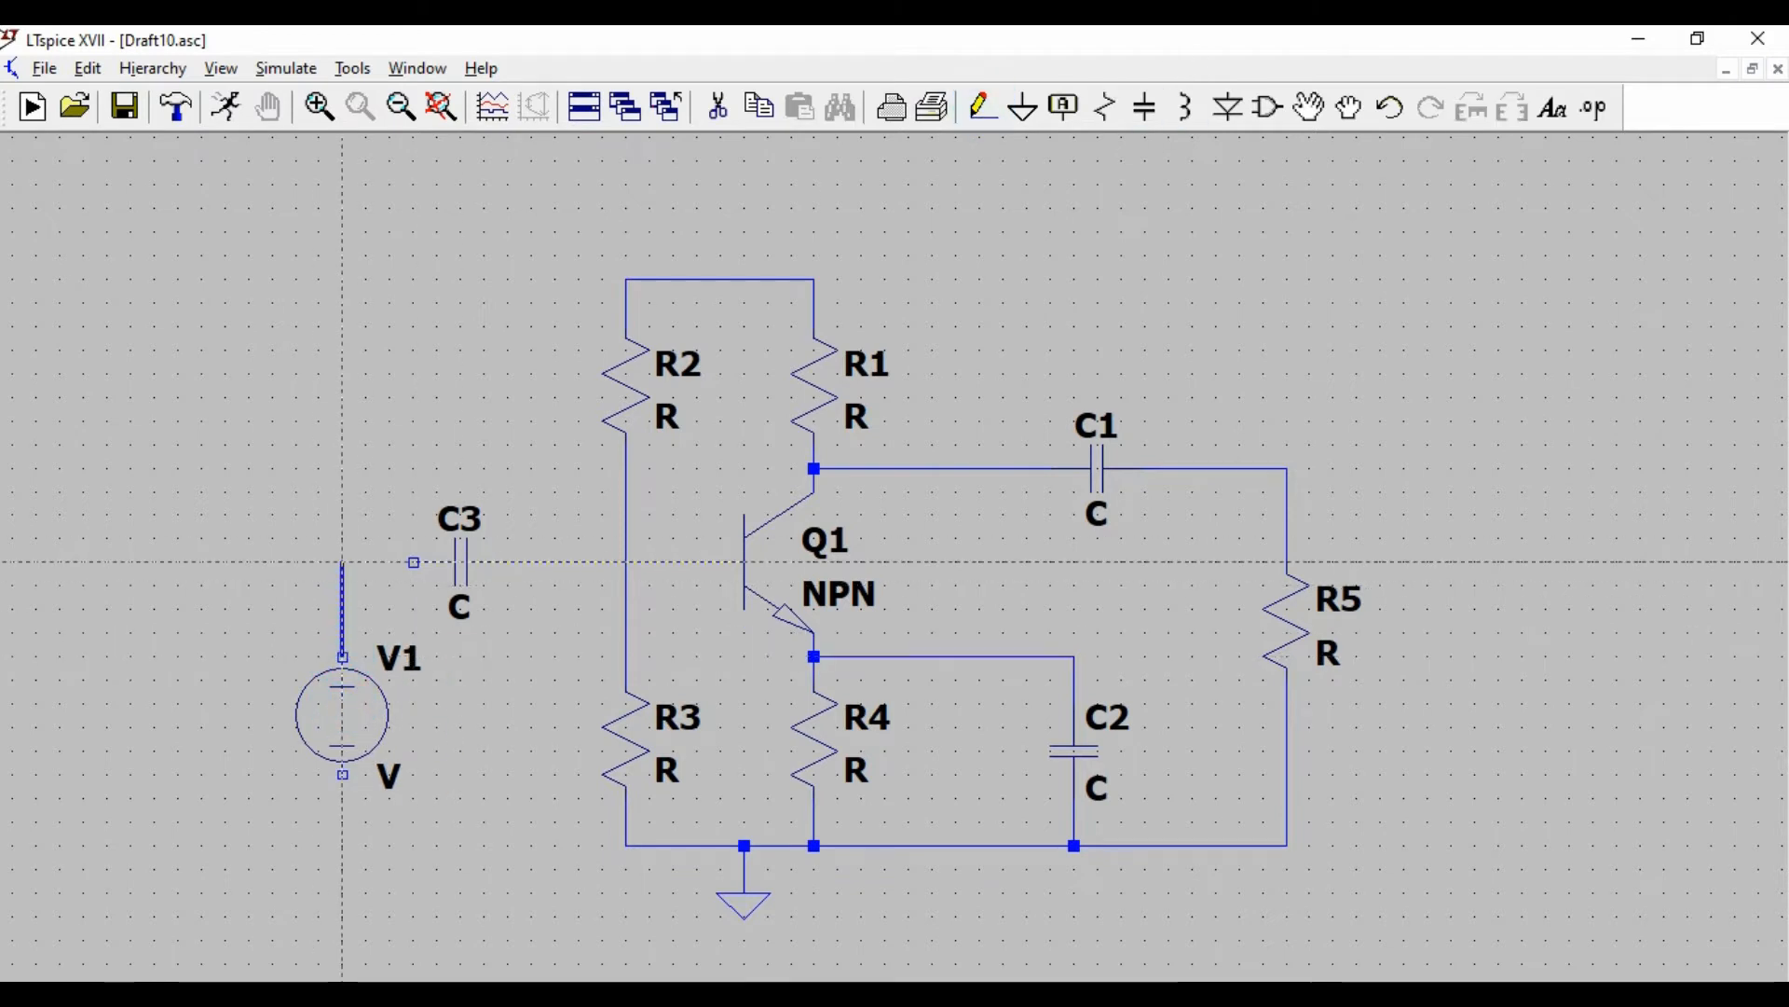
{"action": "left_click", "coordinate": [413, 563]}
{"action": "key", "text": "Escape"}
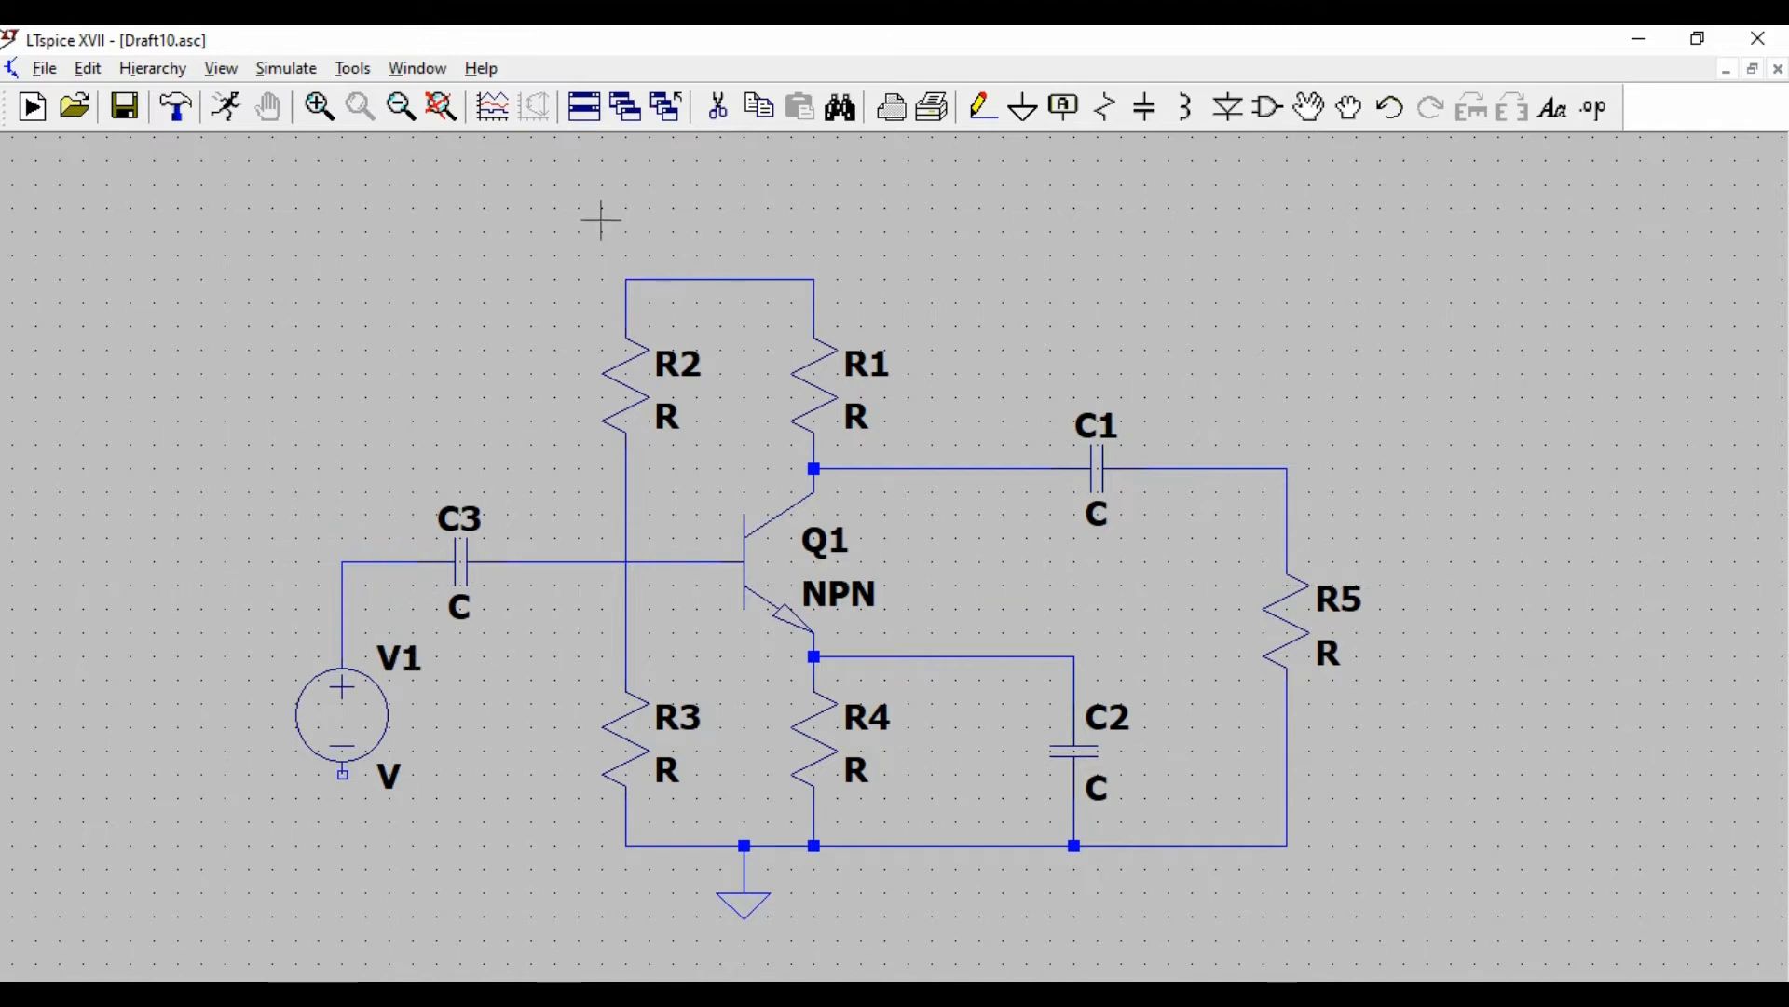
- Place a second voltage source above C3, to the left of R2
{"action": "left_click", "coordinate": [1266, 110]}
{"action": "left_click", "coordinate": [1014, 787]}
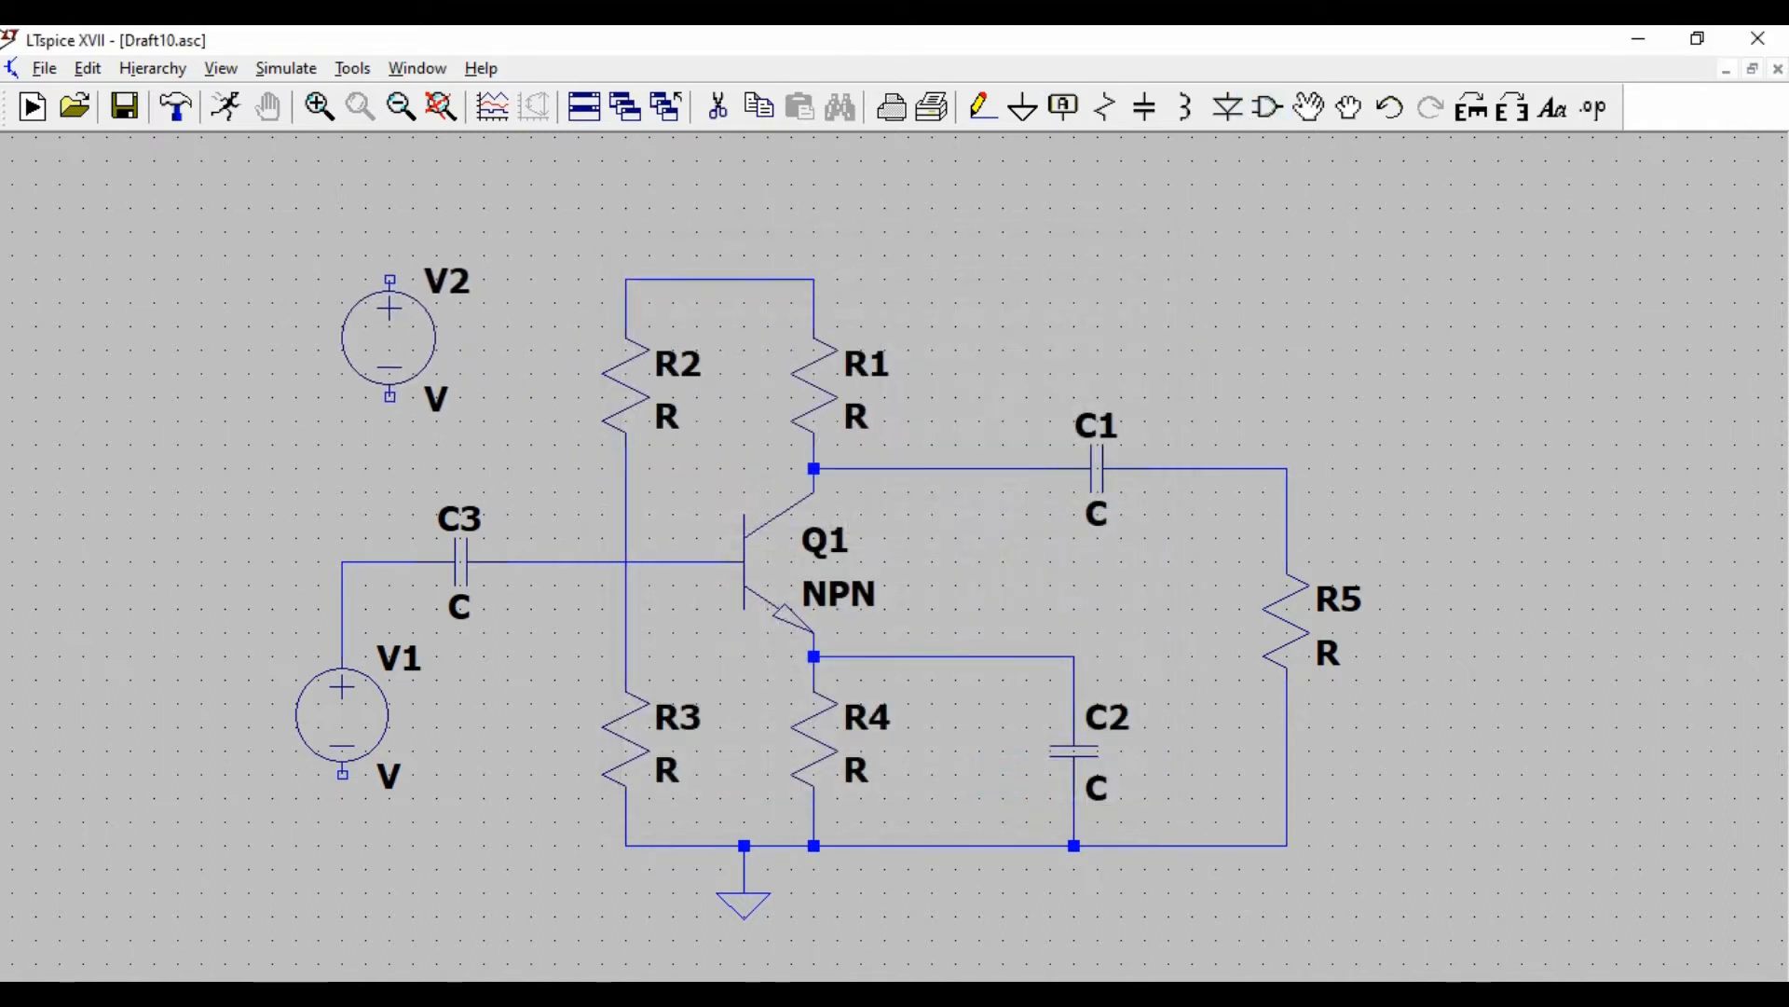
{"action": "left_click", "coordinate": [387, 313]}
{"action": "key", "text": "Escape"}
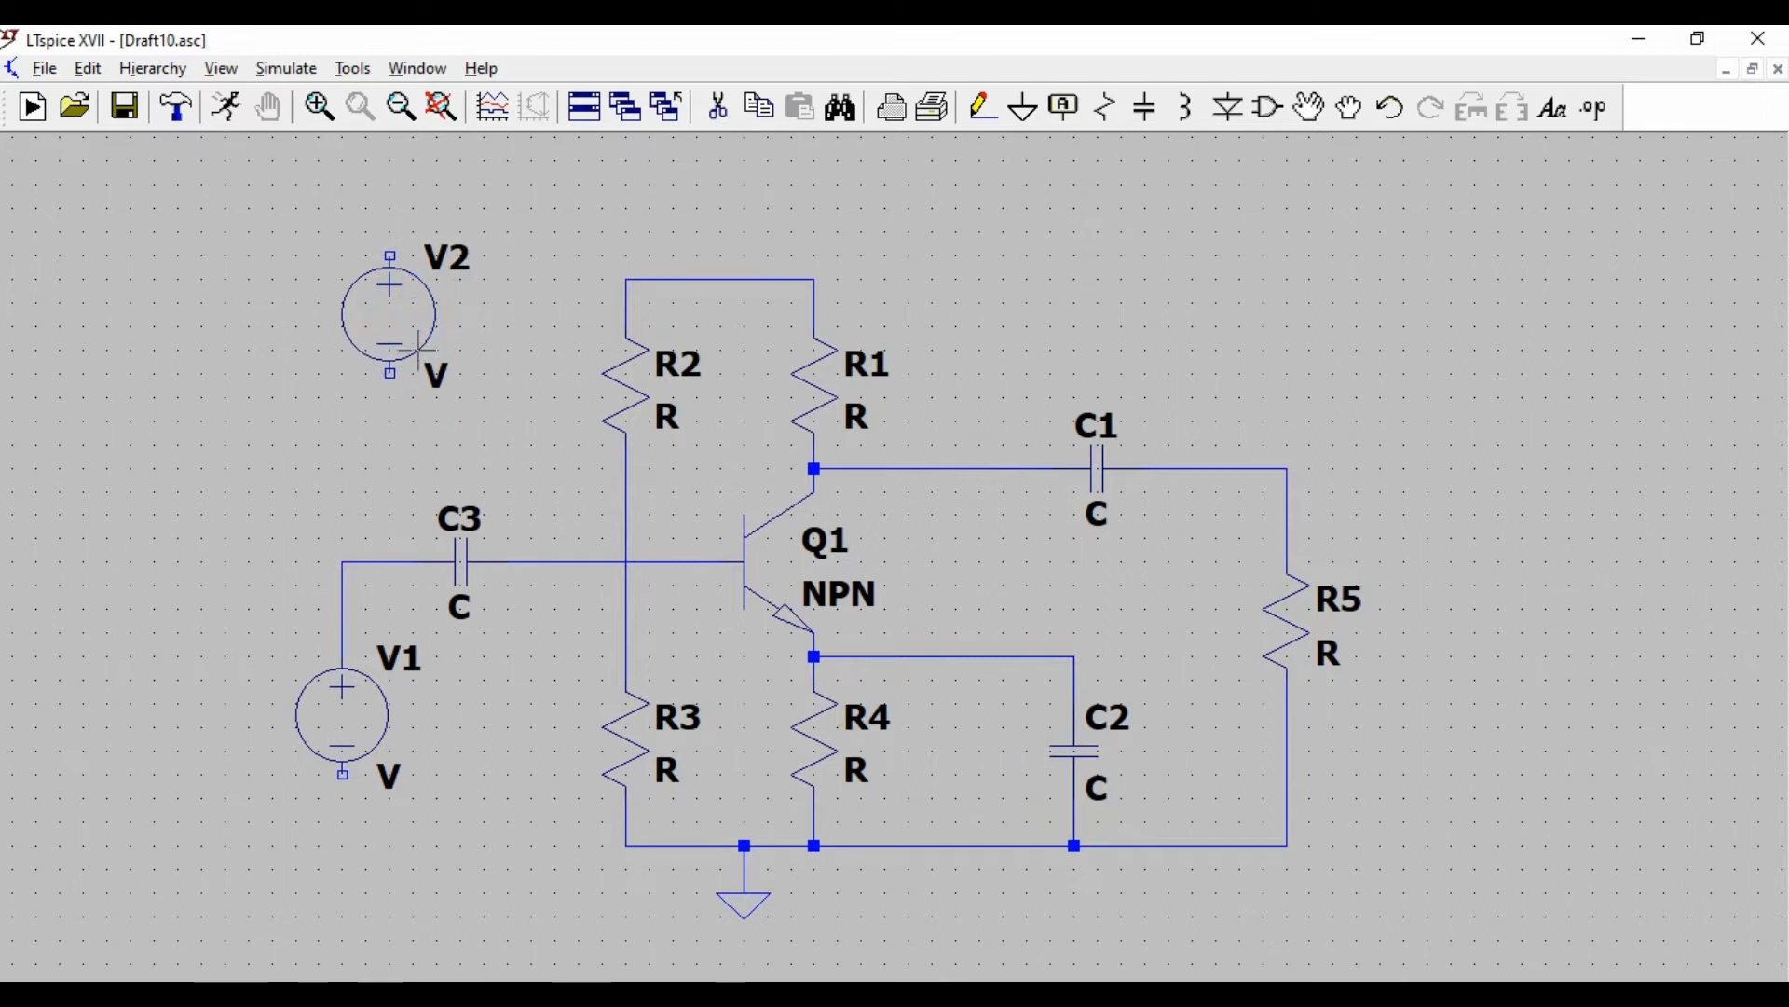
- Wire the positive terminal of V2 to the top rail midway between R2 and R1
{"action": "left_click", "coordinate": [983, 112]}
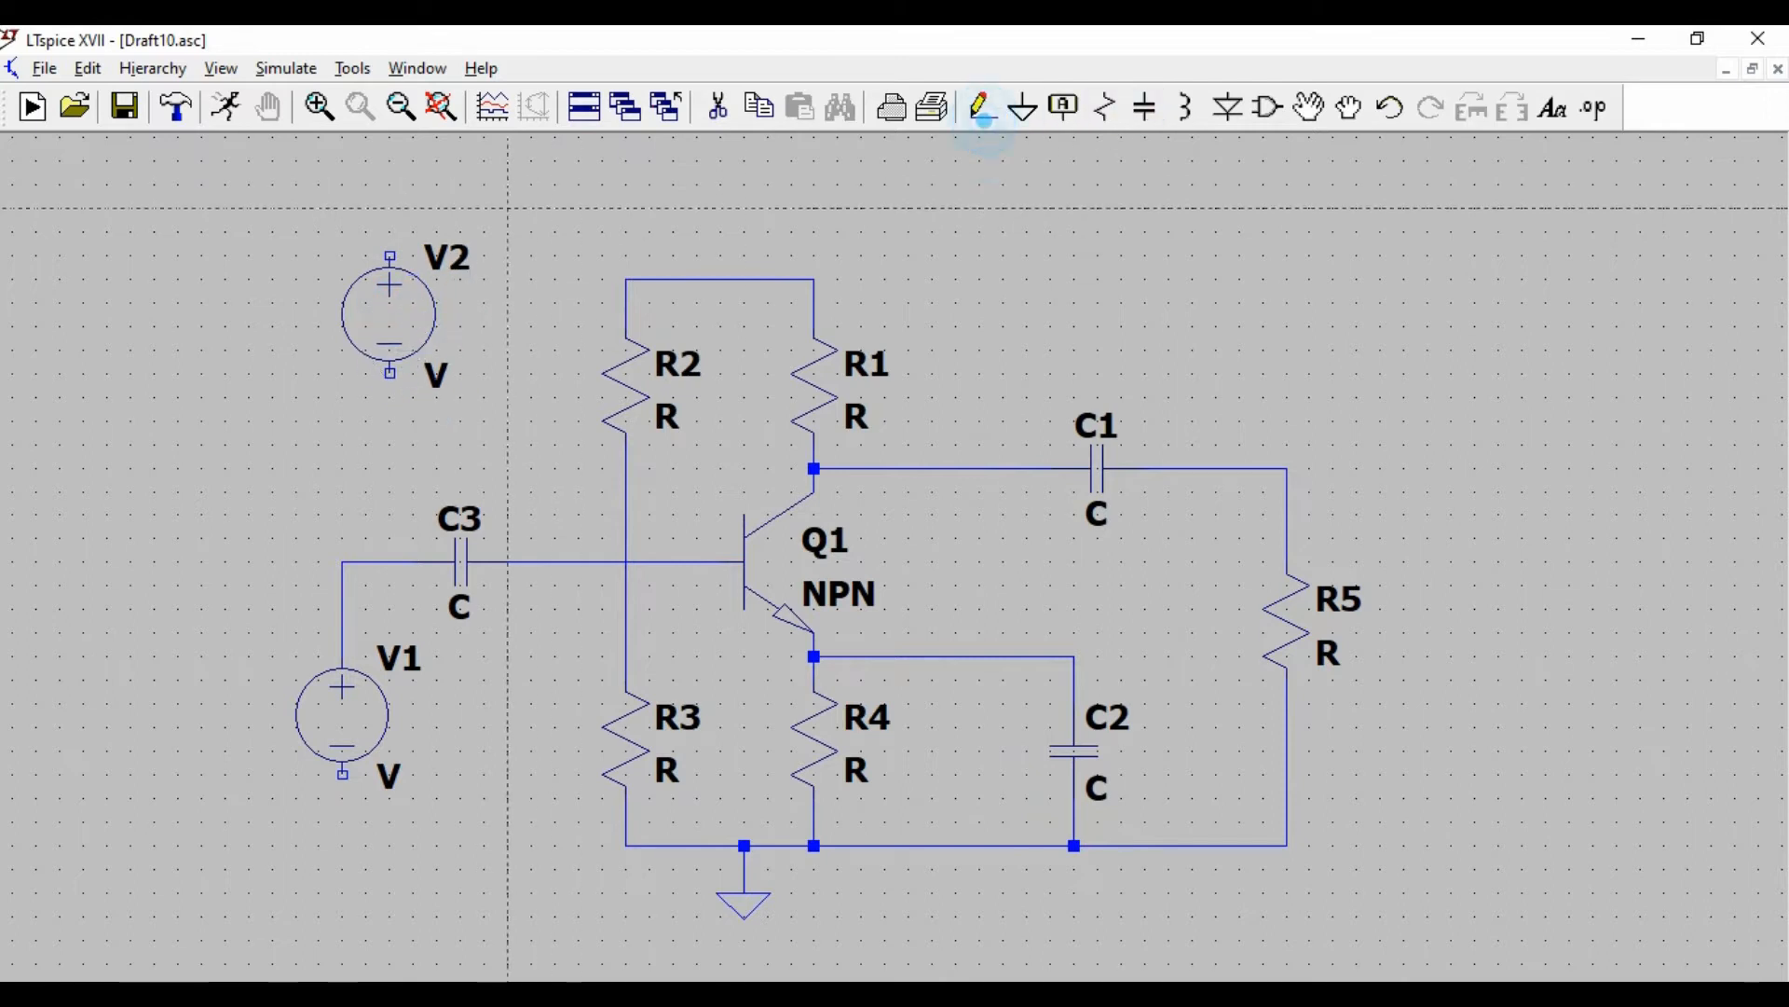
{"action": "left_click", "coordinate": [390, 255]}
{"action": "left_click", "coordinate": [388, 208]}
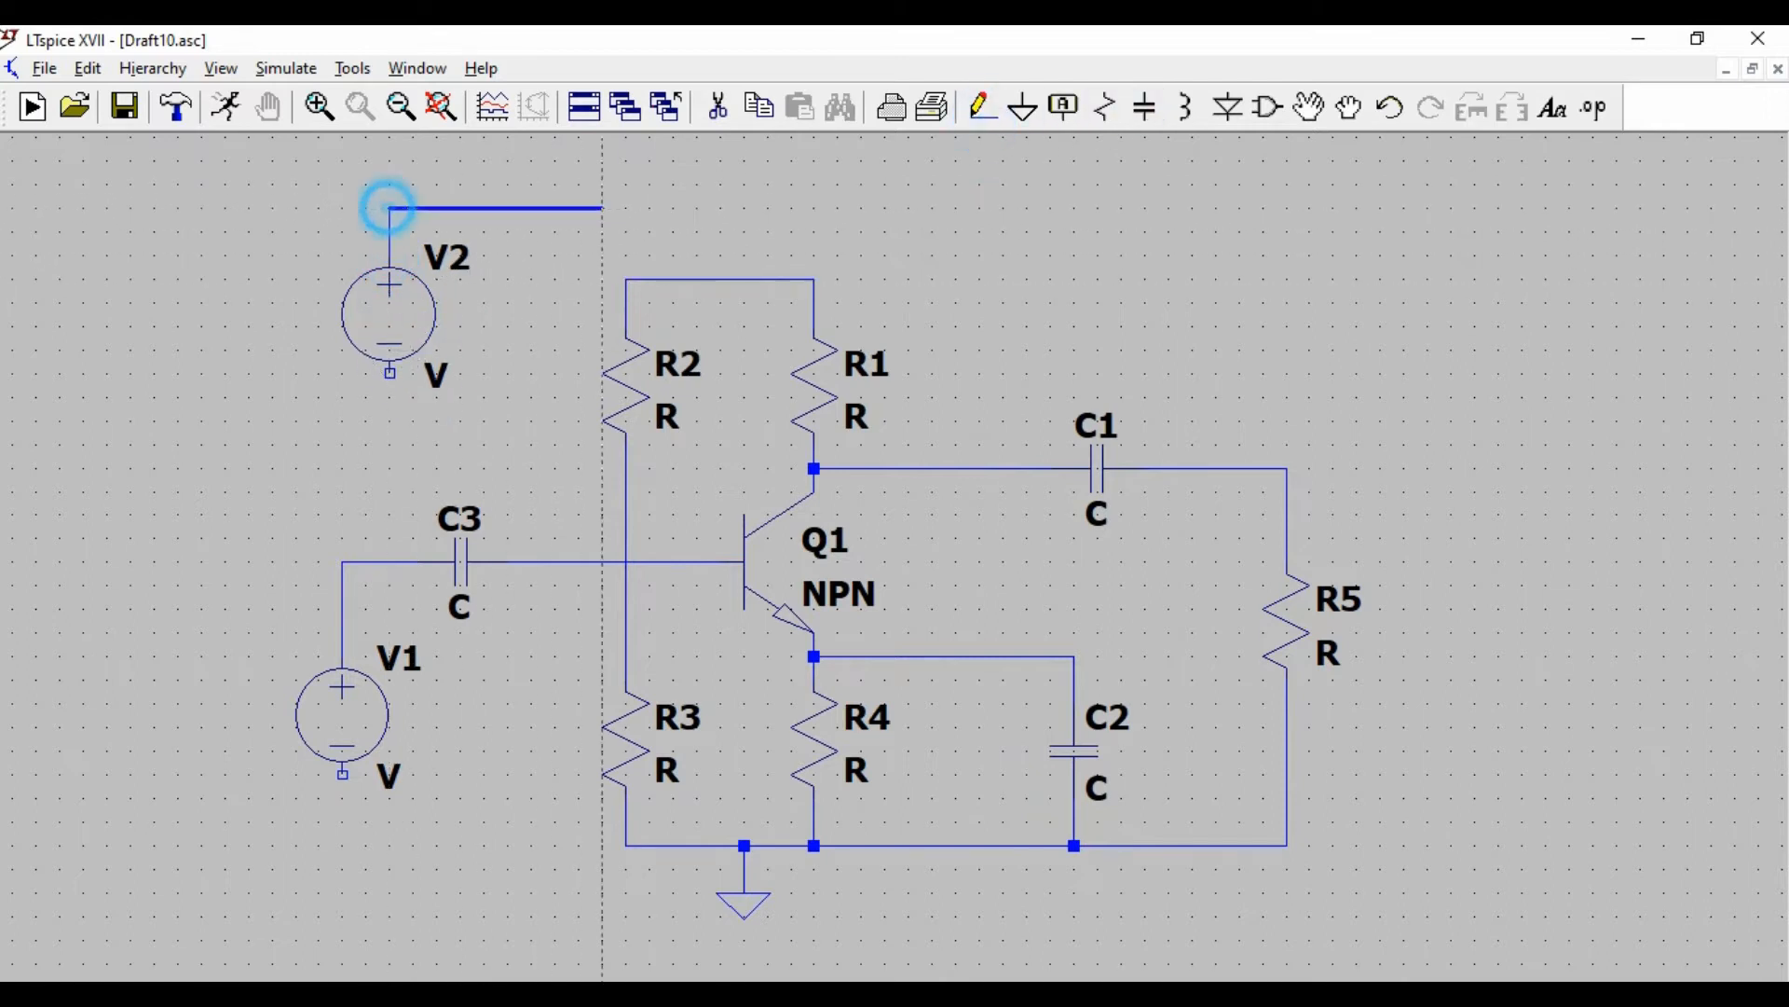
{"action": "left_click", "coordinate": [721, 279]}
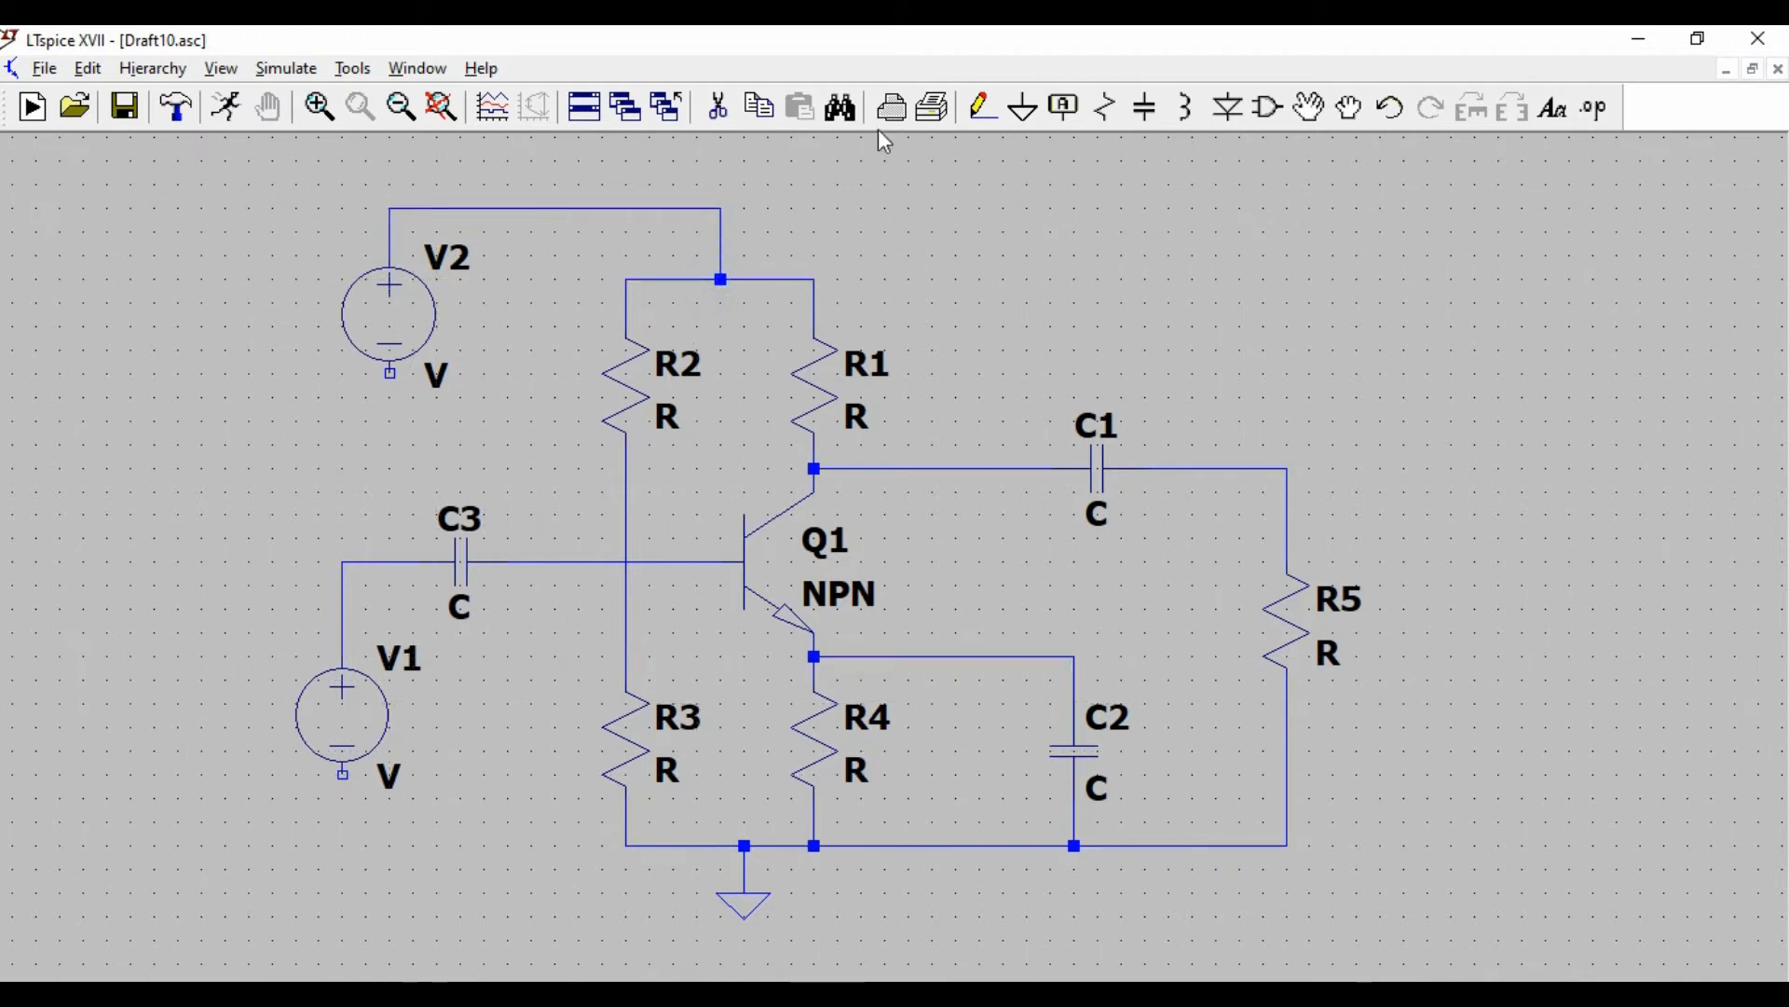
- Place a ground symbol below each of the voltage sources V2 and V1
{"action": "left_click", "coordinate": [1023, 108]}
{"action": "left_click", "coordinate": [389, 445]}
{"action": "left_click", "coordinate": [343, 845]}
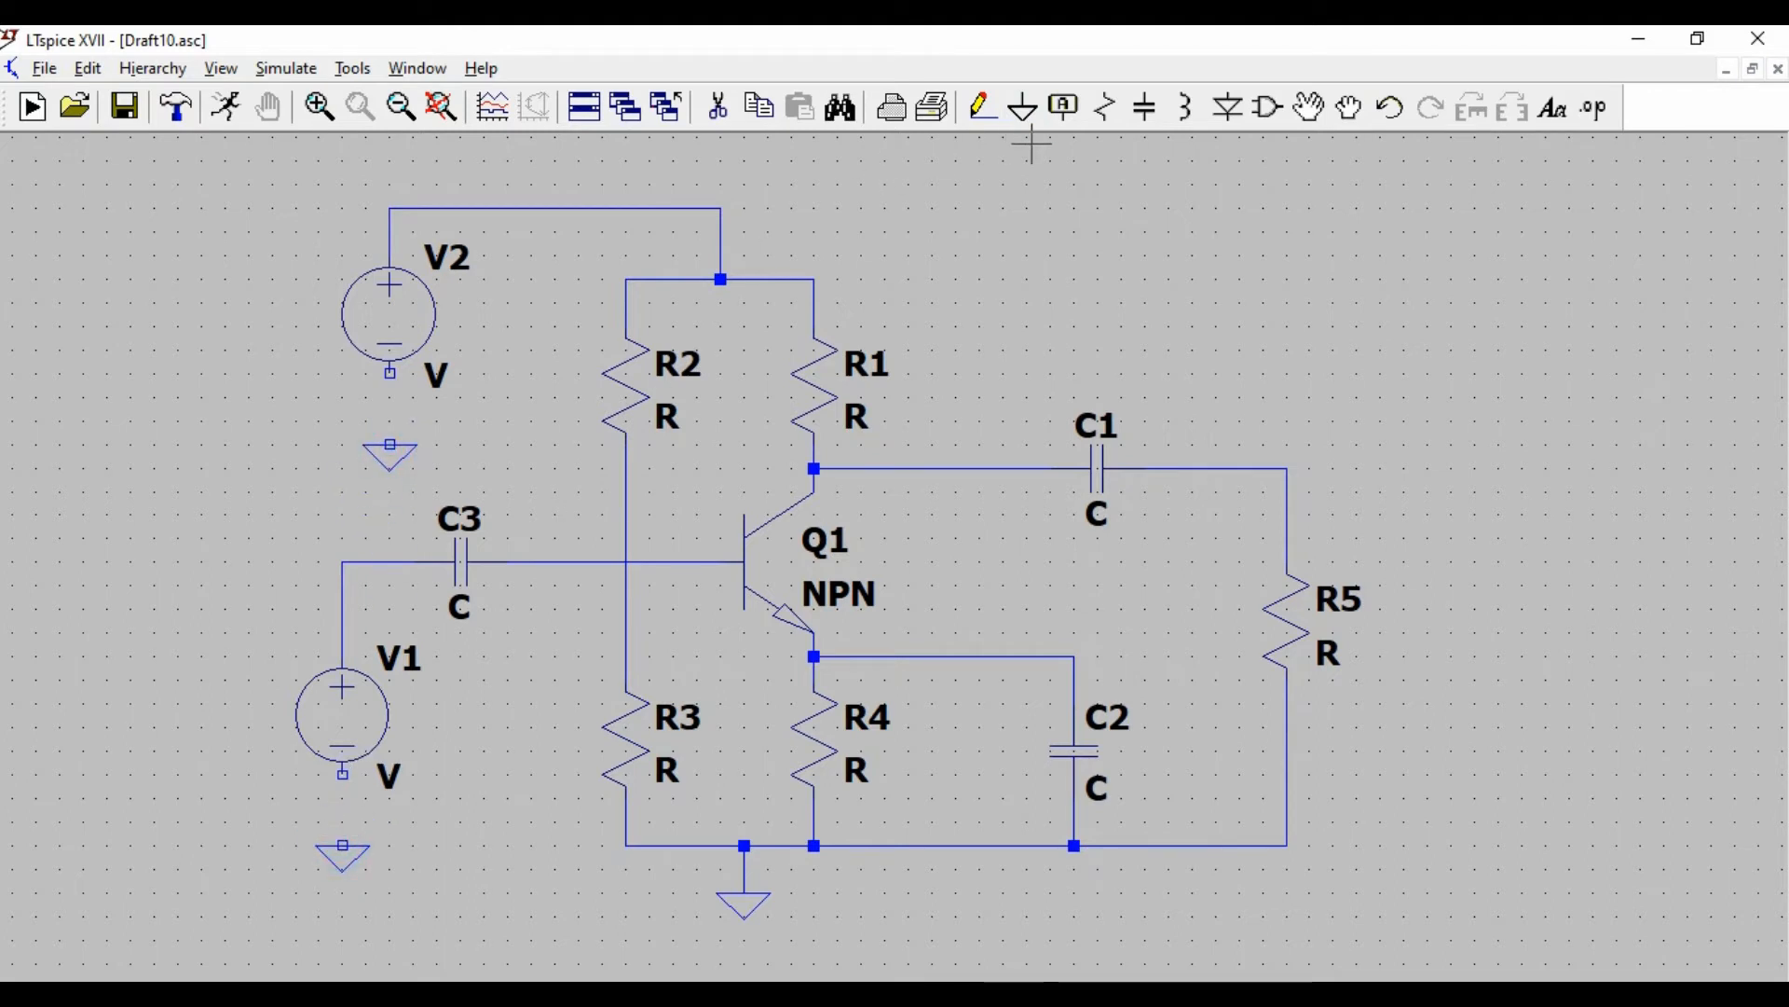
- Wire the negative terminals of V2 and V1 to the ground symbols below them
{"action": "left_click", "coordinate": [983, 108]}
{"action": "left_click", "coordinate": [390, 446]}
{"action": "left_click", "coordinate": [390, 372]}
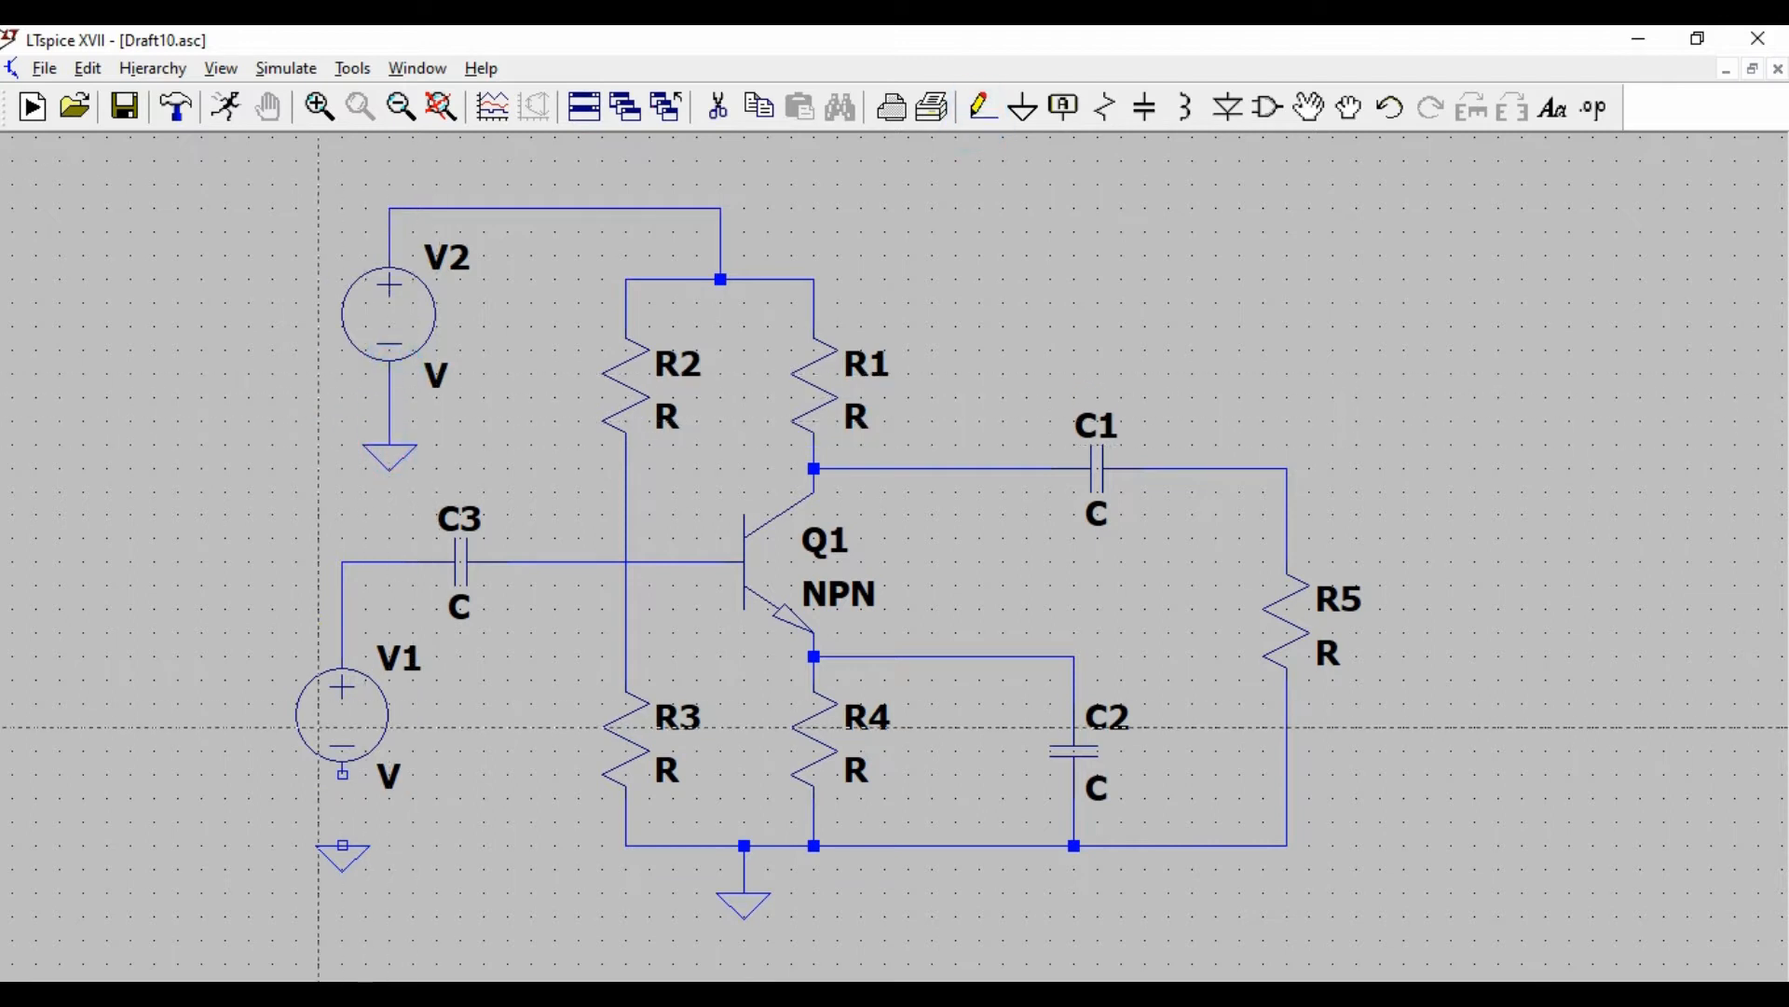
{"action": "left_click", "coordinate": [341, 775]}
{"action": "left_click", "coordinate": [326, 846]}
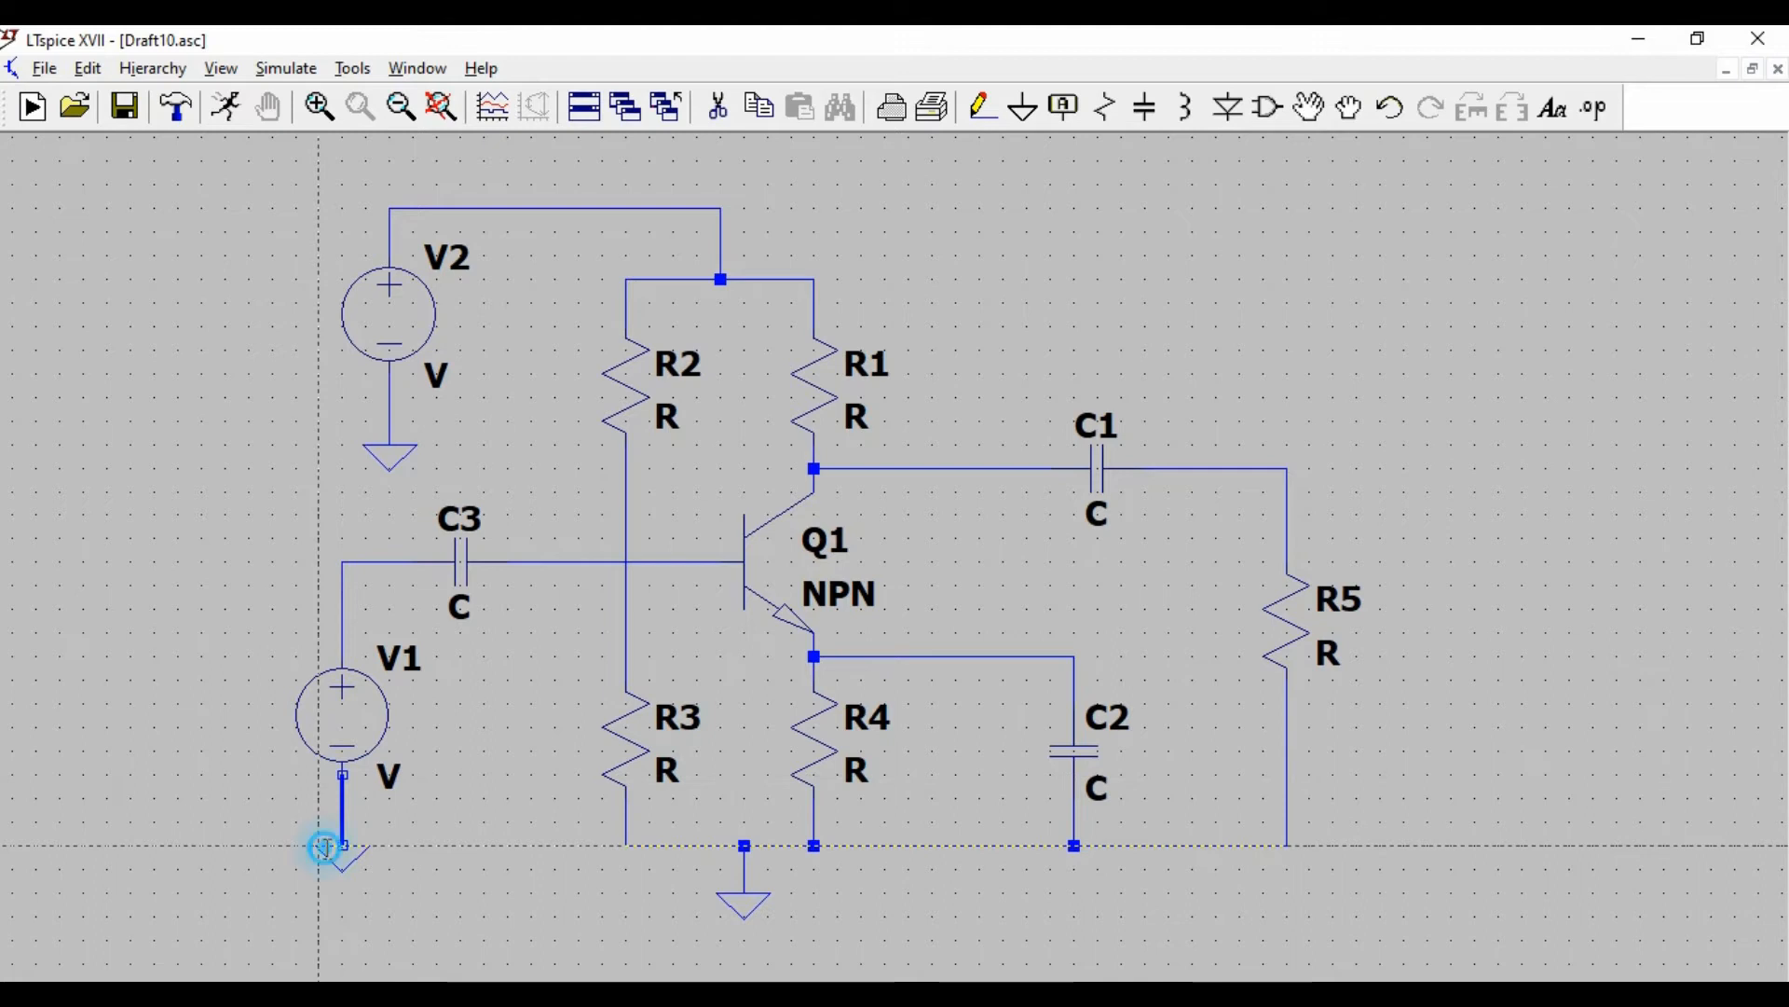
{"action": "left_click", "coordinate": [885, 846]}
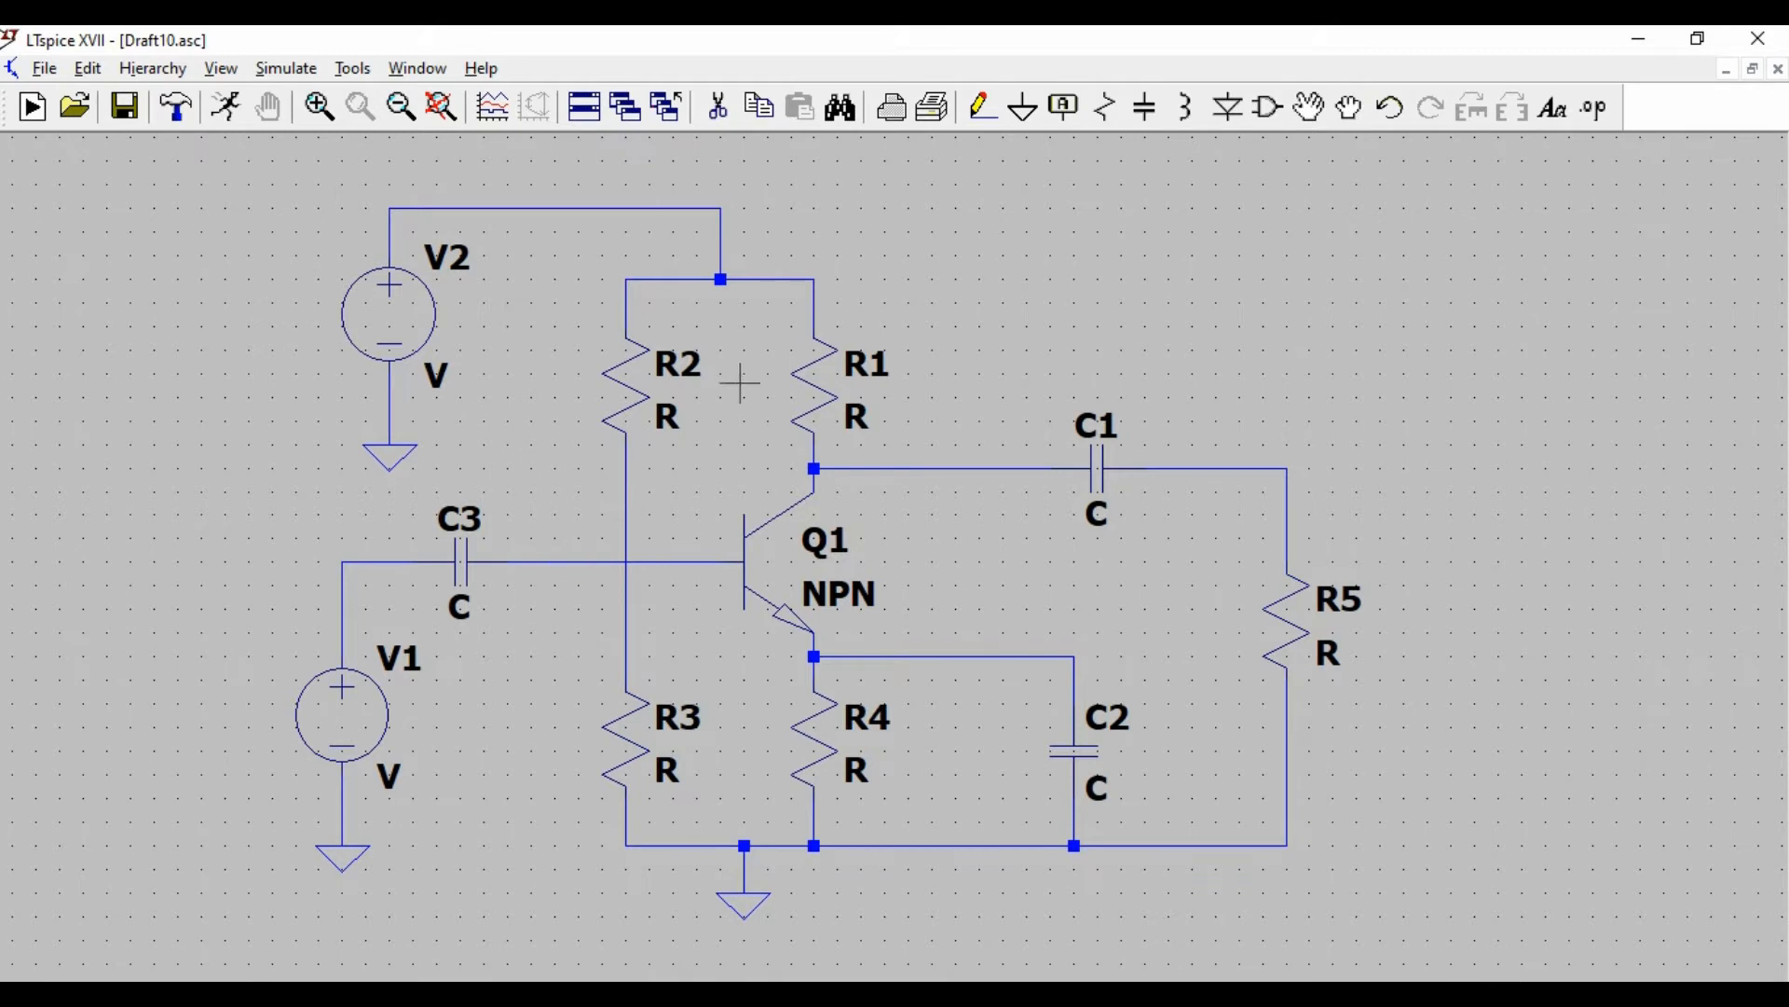
- Set the resistance of R1 to 10K
{"action": "right_click", "coordinate": [844, 392]}
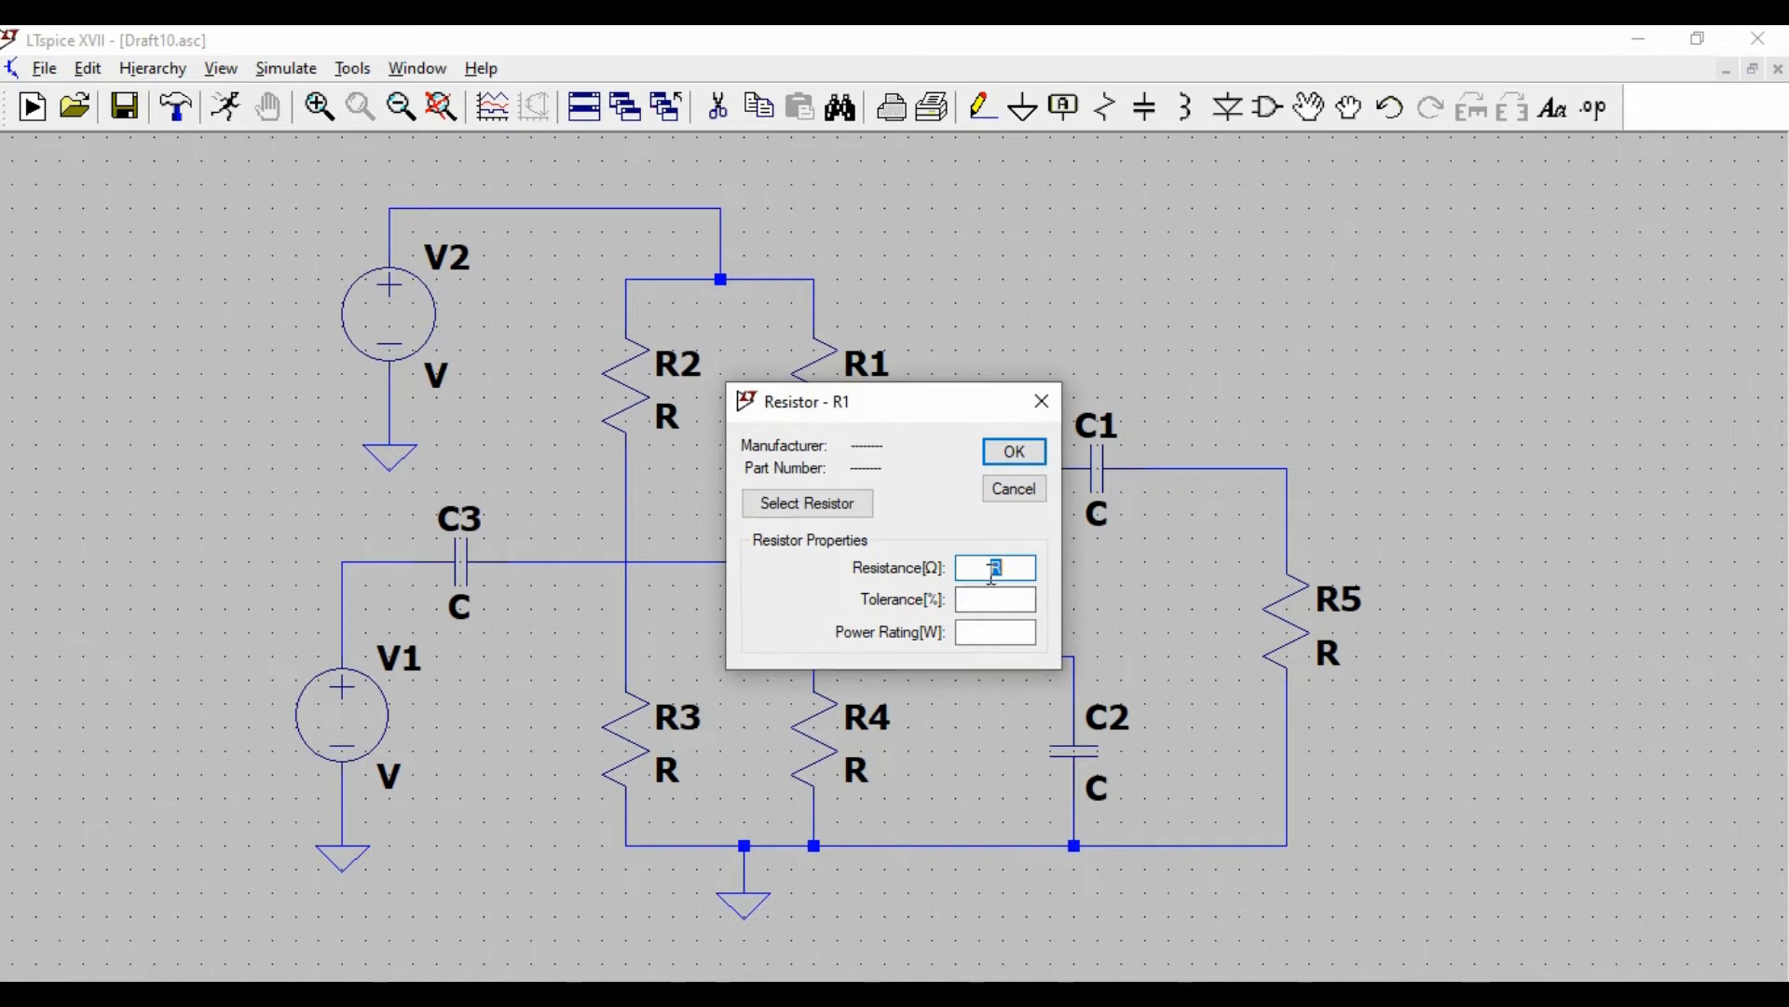
{"action": "type", "text": "10K"}
{"action": "left_click", "coordinate": [1012, 451]}
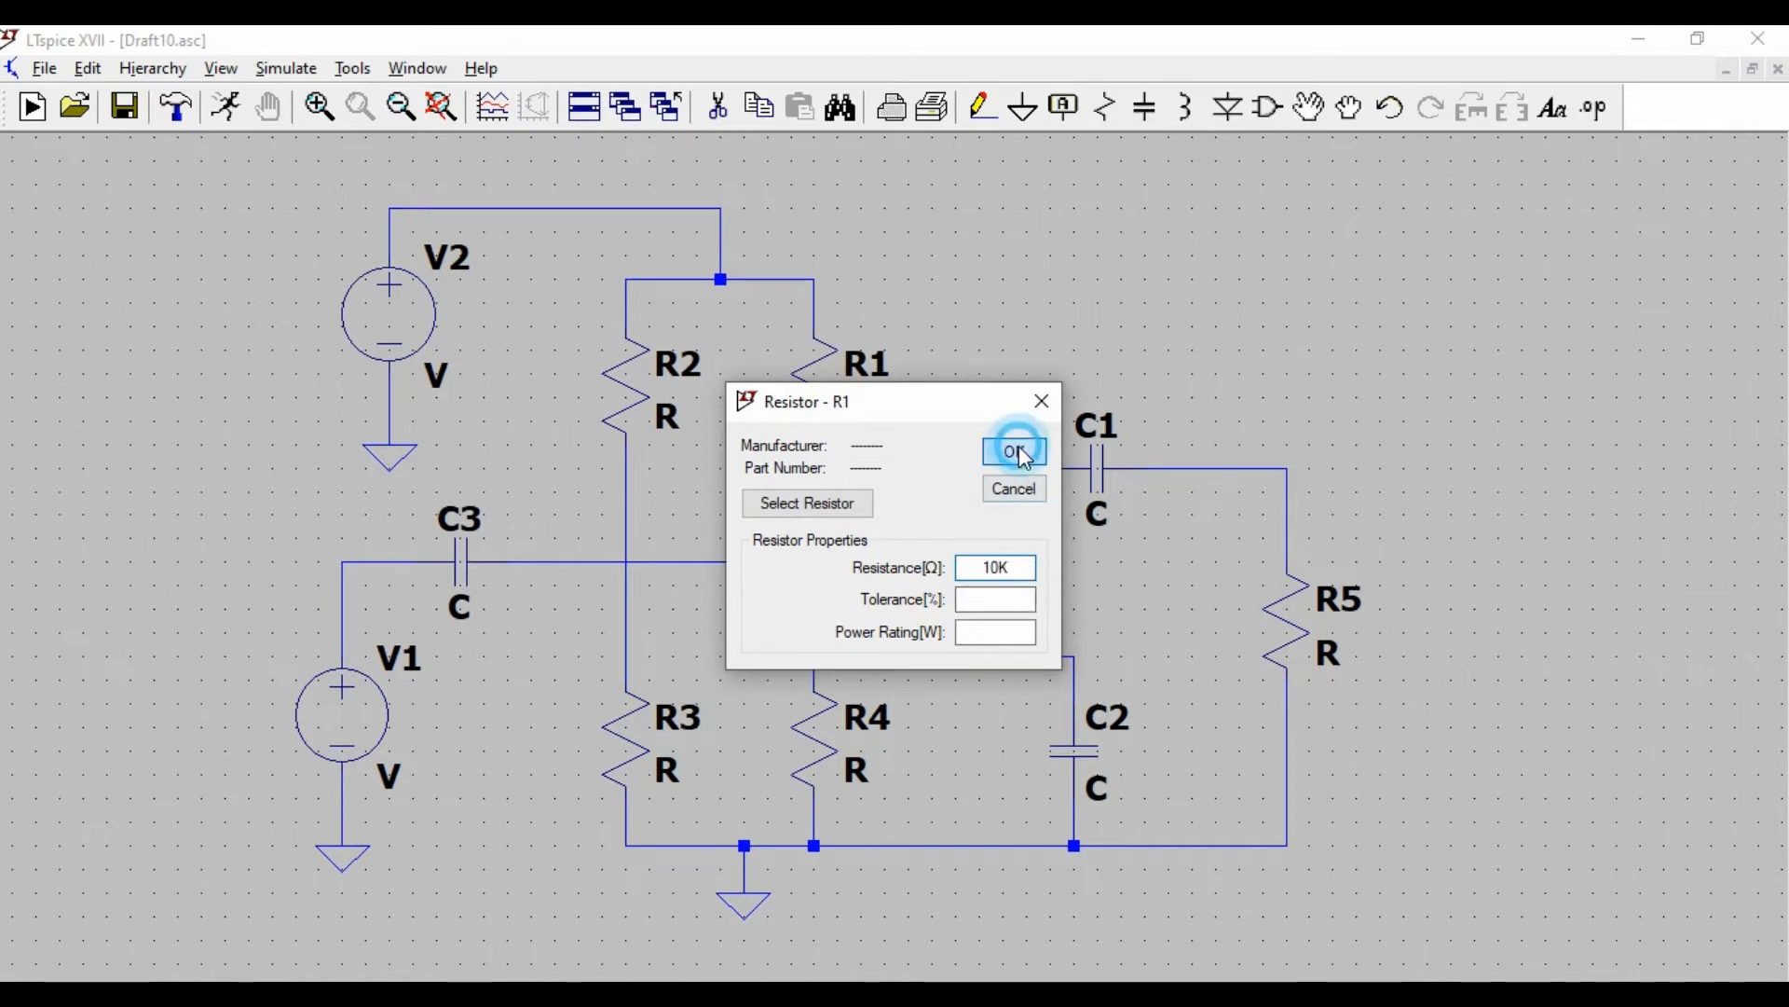
- Set the resistance of R2 to 85K
{"action": "right_click", "coordinate": [663, 378]}
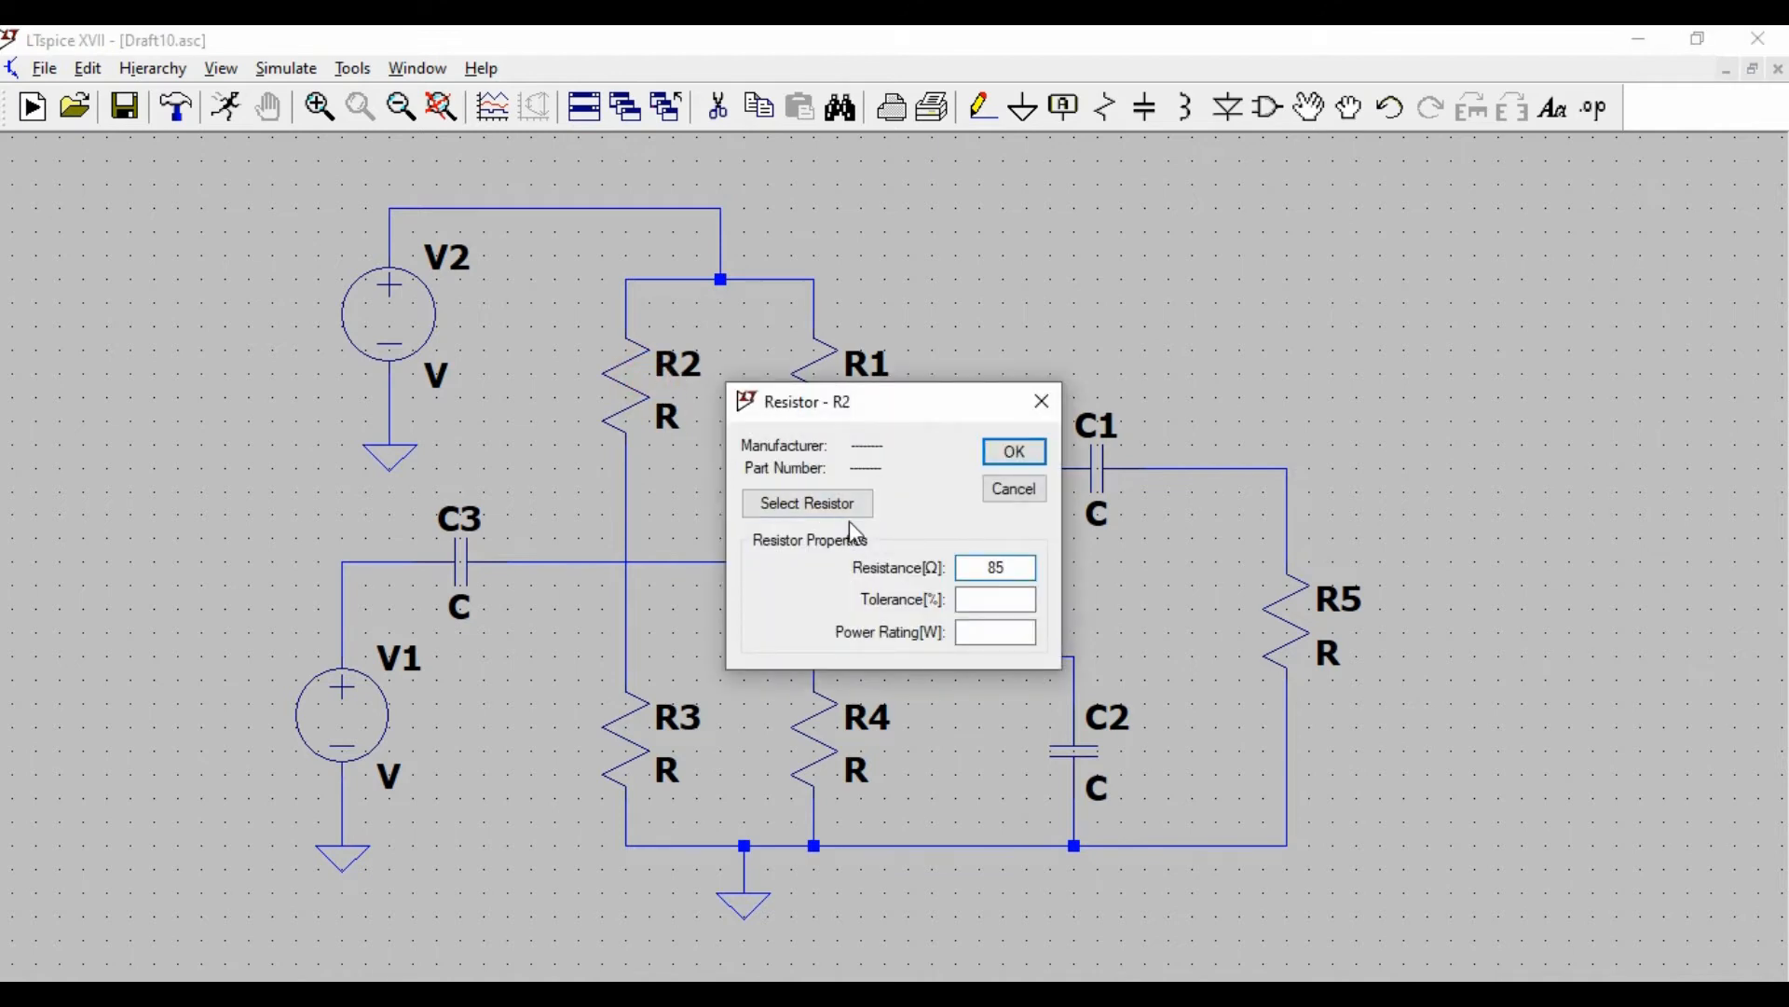
{"action": "left_click", "coordinate": [1014, 451]}
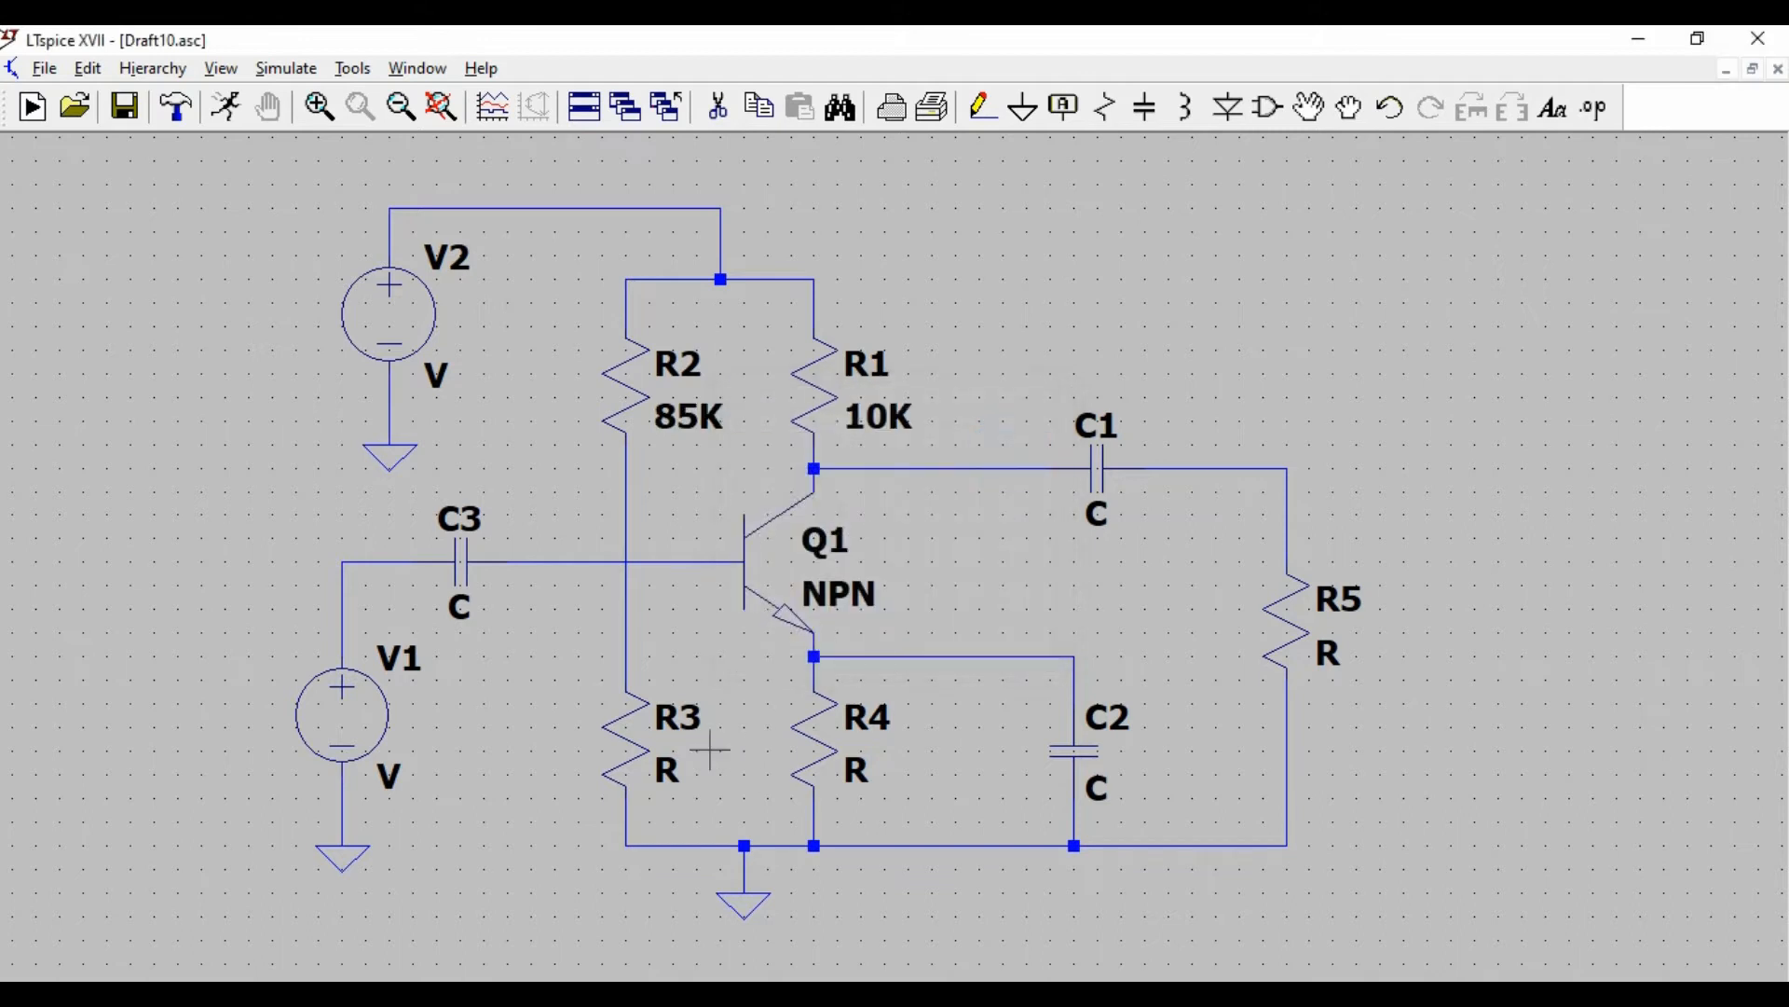
{"action": "right_click", "coordinate": [658, 729]}
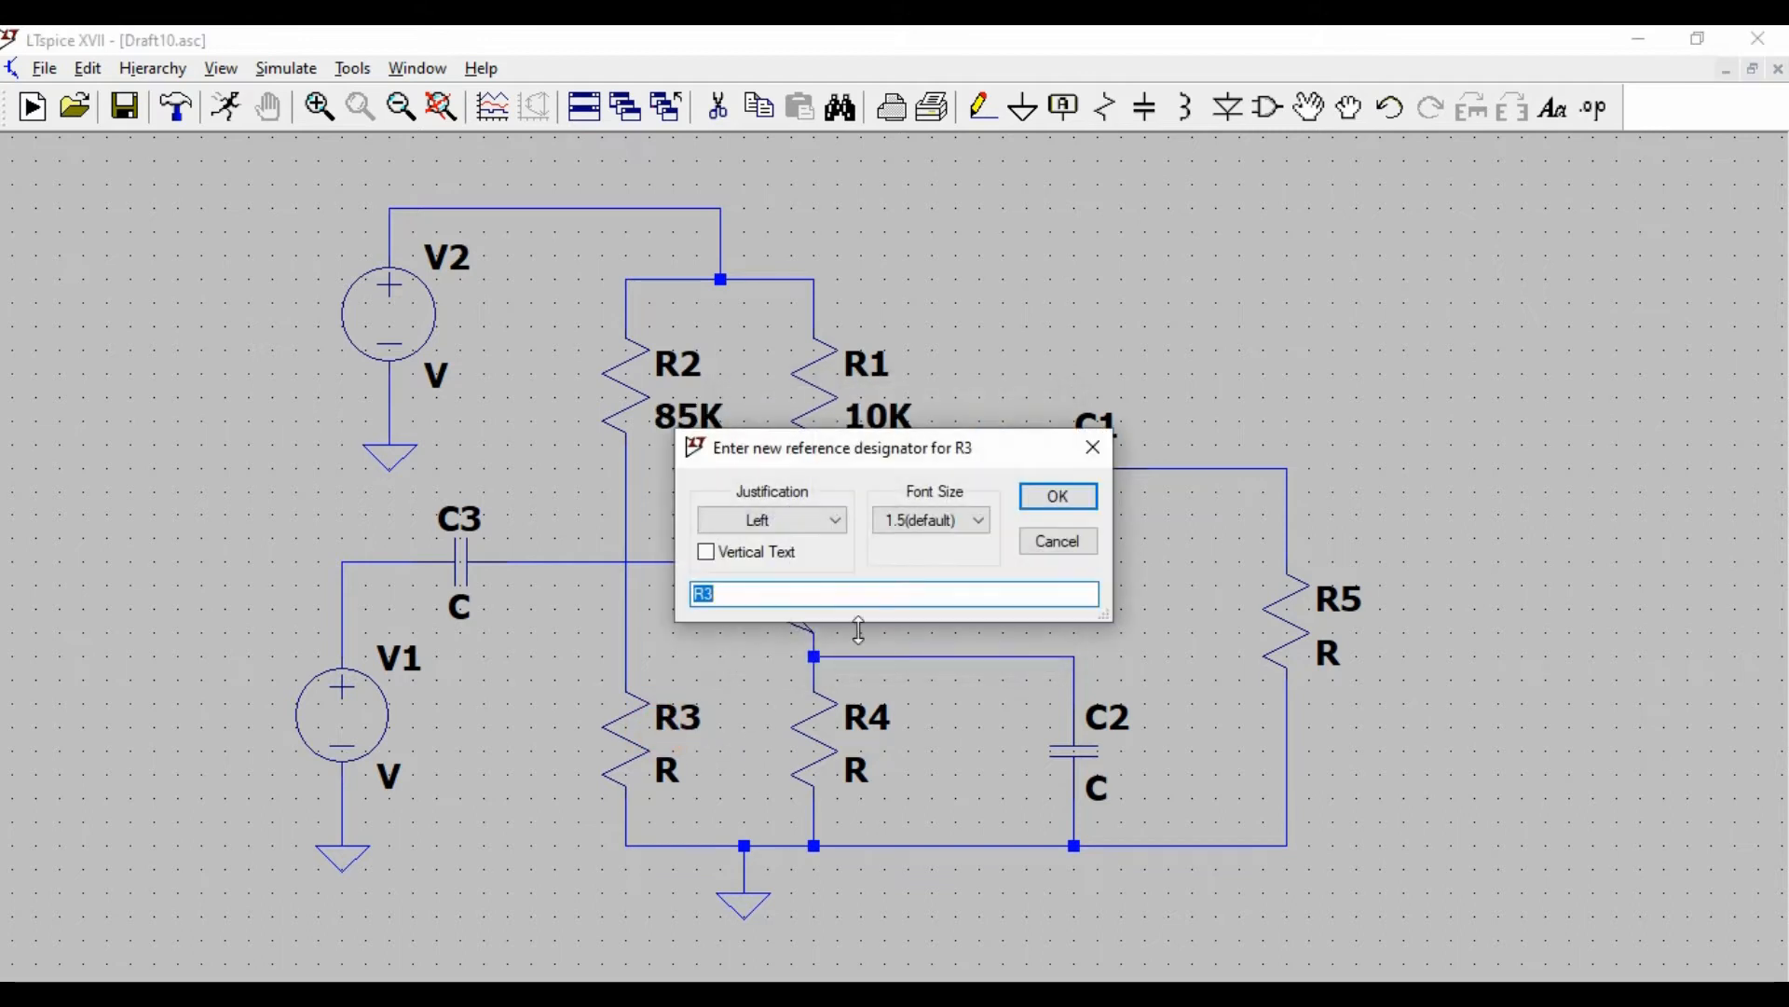
{"action": "left_click", "coordinate": [1097, 448]}
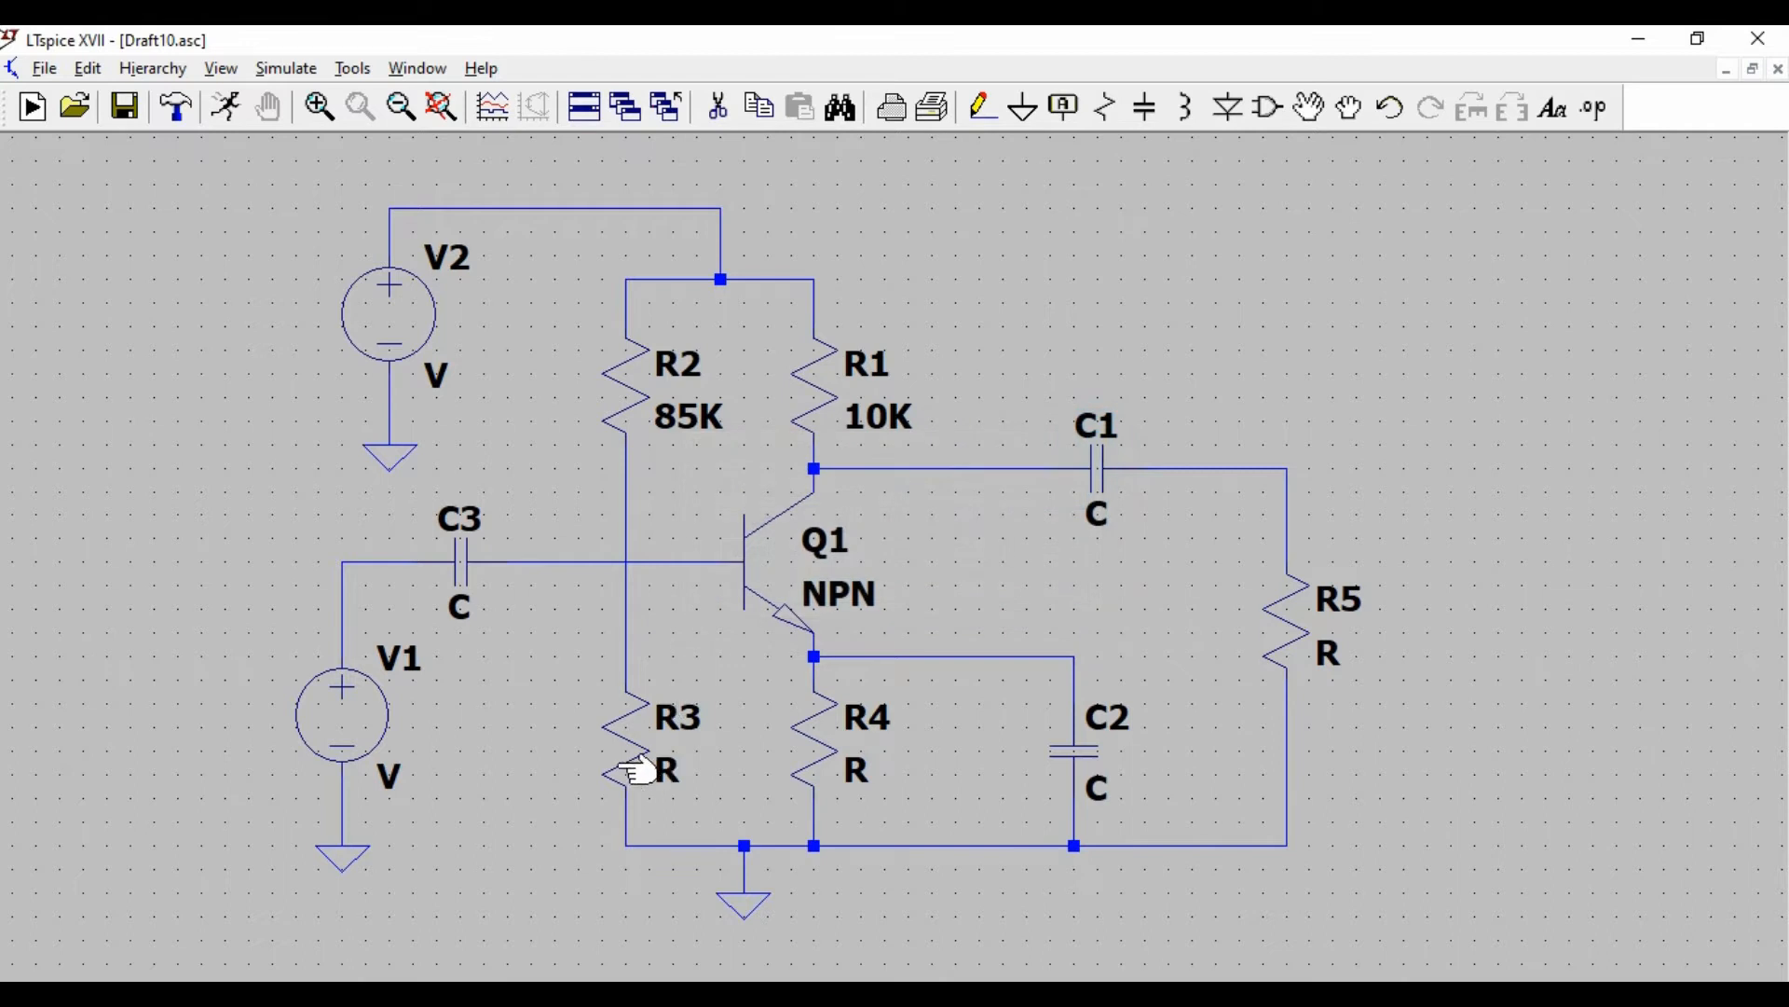
- Set the resistance of R3 to 15K and the resistance of R4 to 2K
{"action": "right_click", "coordinate": [626, 757]}
{"action": "type", "text": "1"}
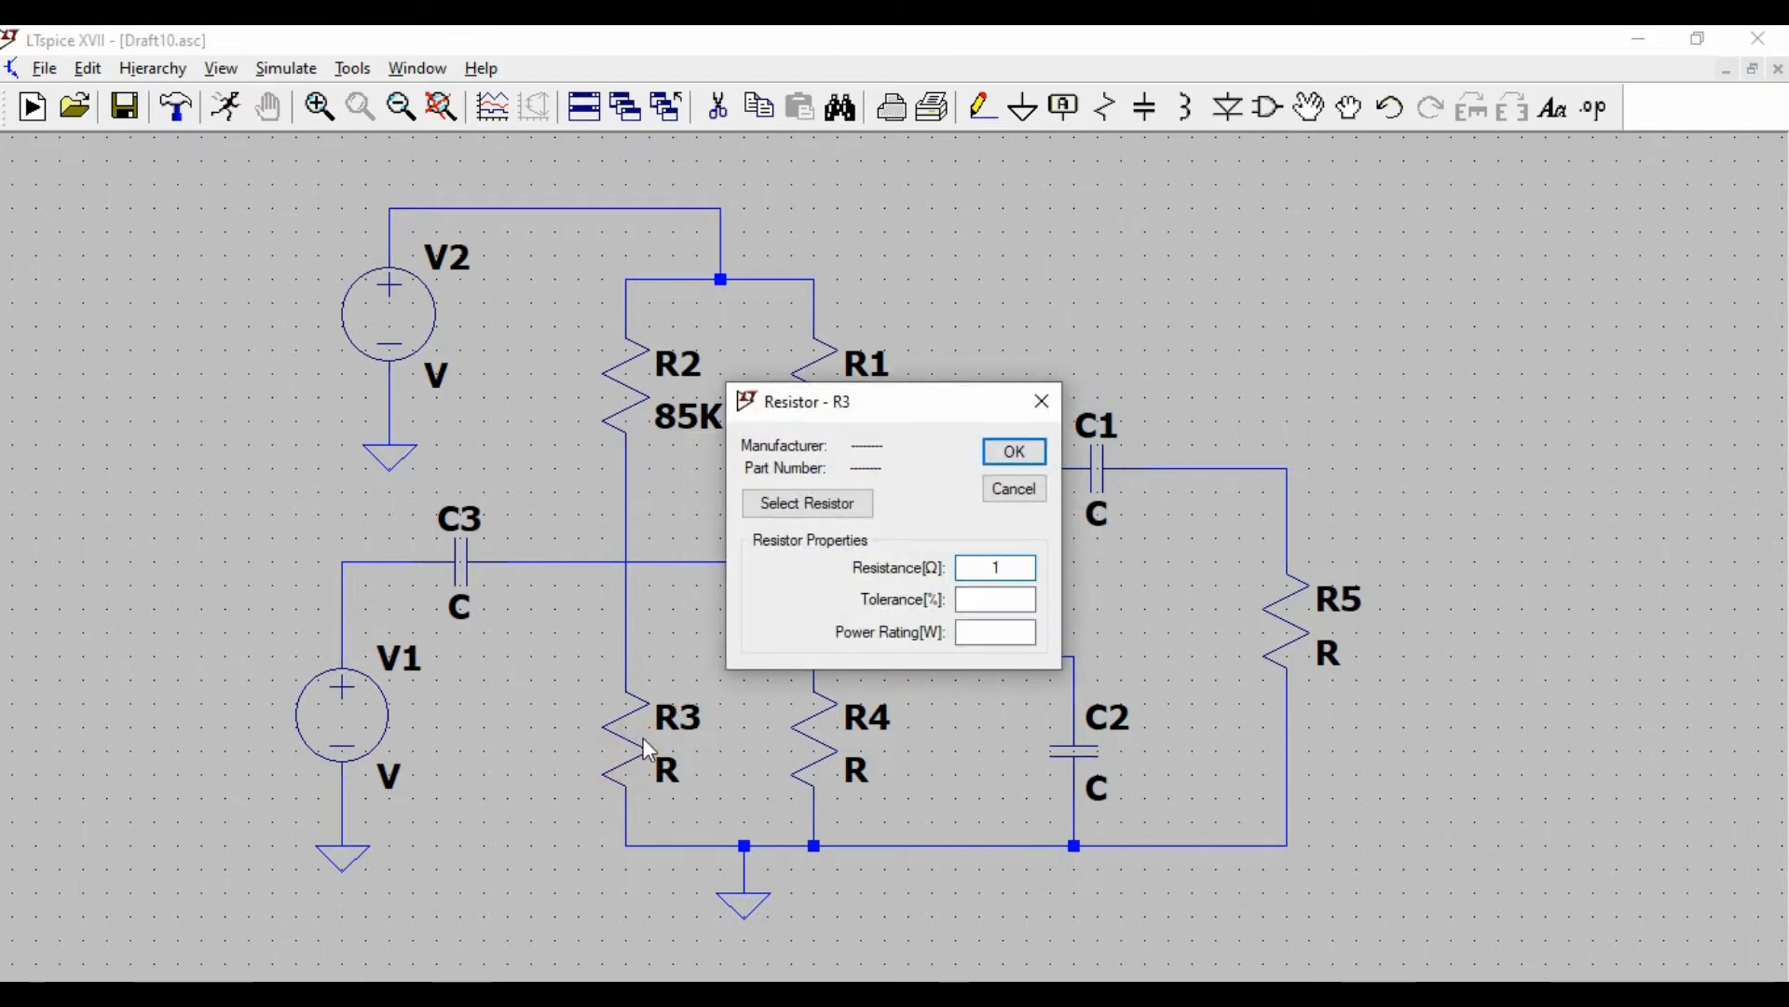
{"action": "type", "text": "5K"}
{"action": "left_click", "coordinate": [1011, 454]}
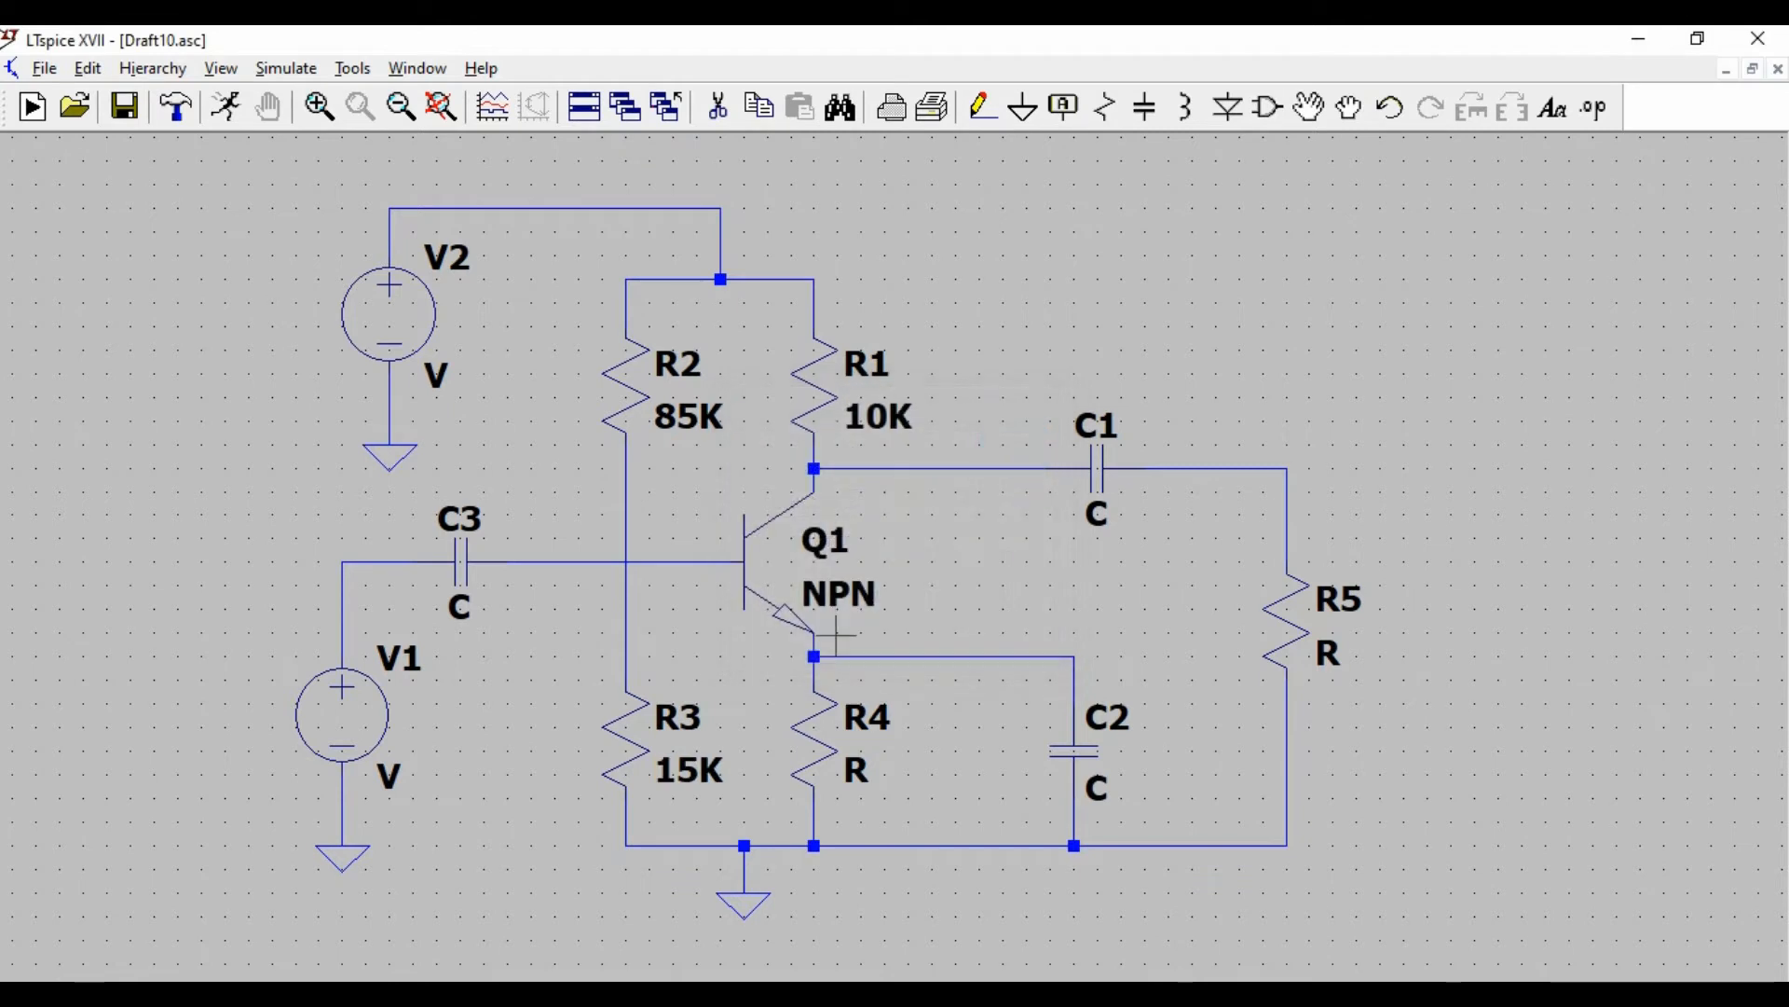
{"action": "right_click", "coordinate": [843, 743]}
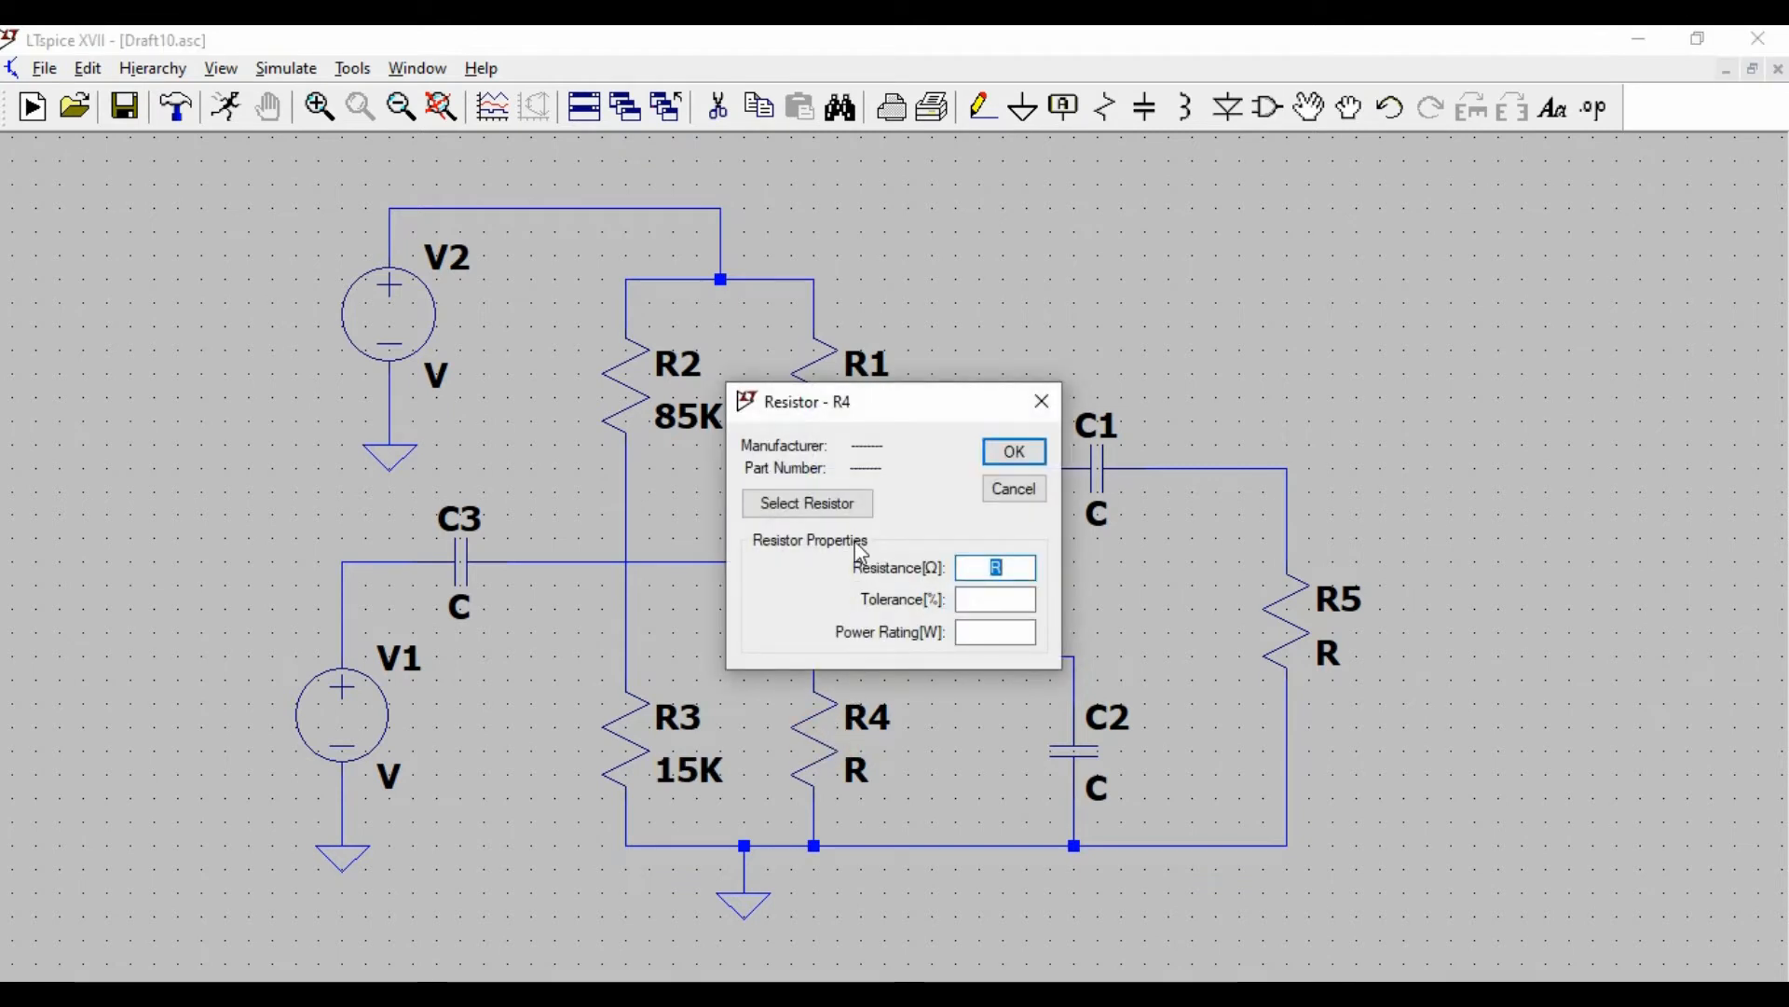
{"action": "type", "text": "2K"}
{"action": "left_click", "coordinate": [1014, 452]}
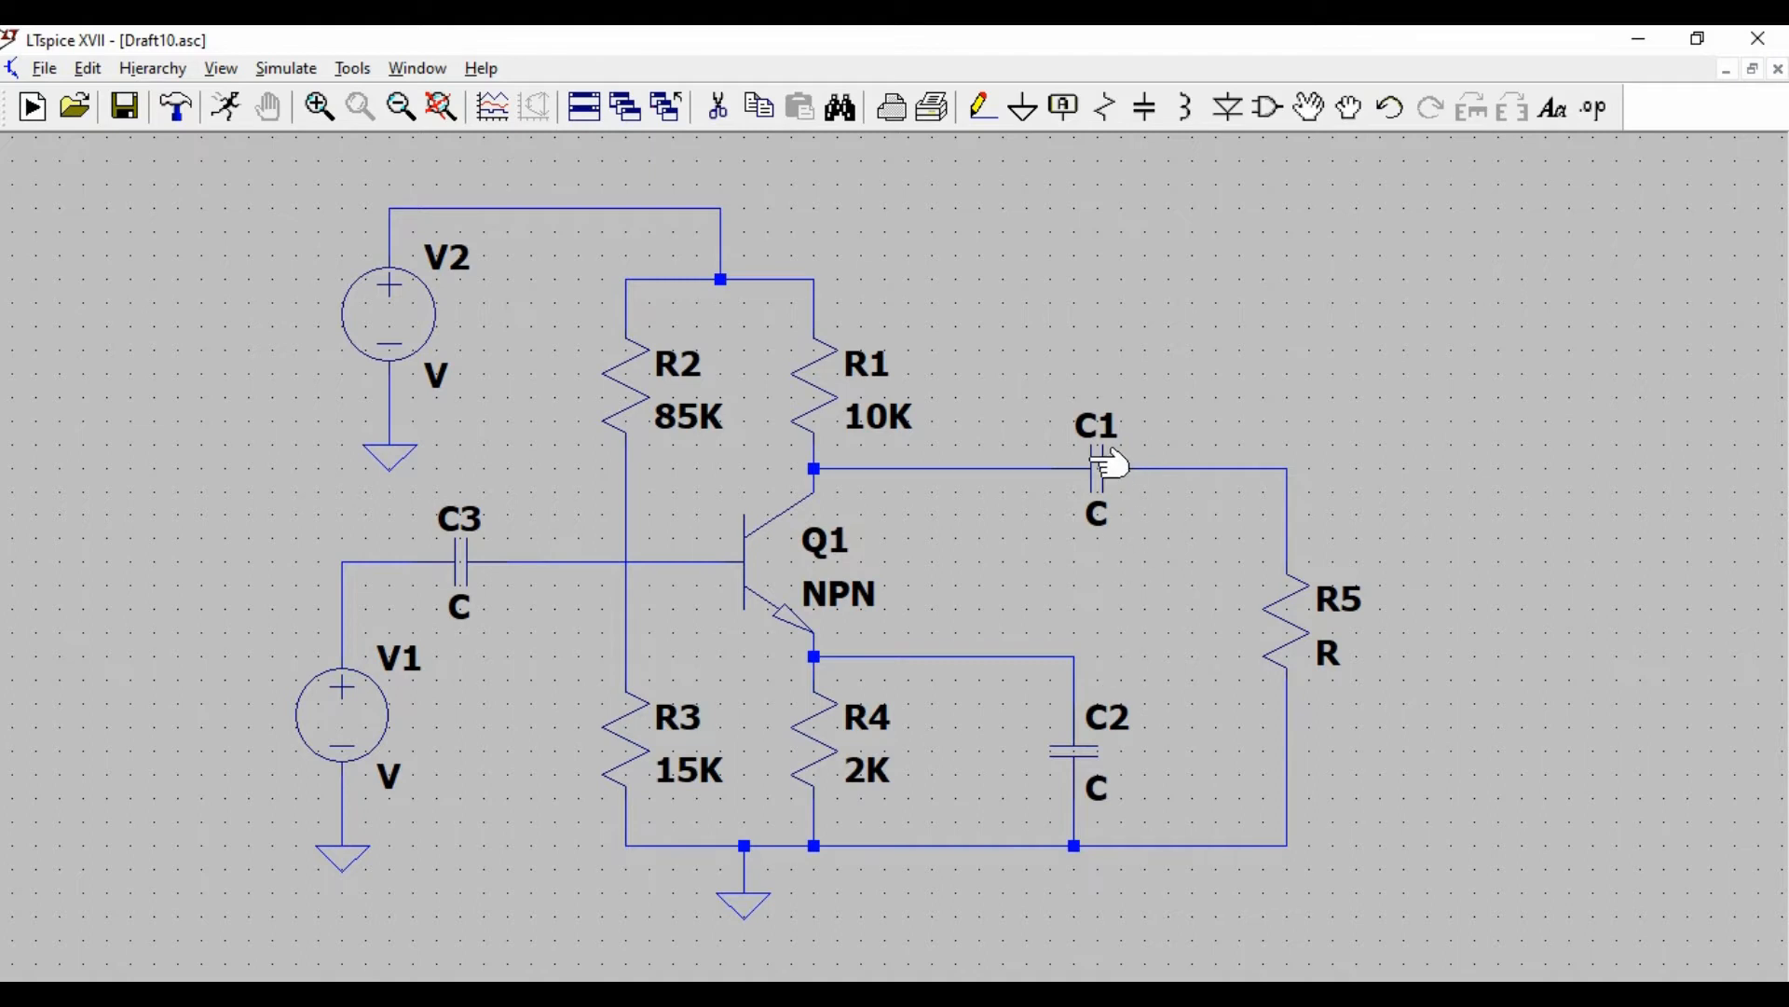
- Set the capacitance of both C1 and C2 to 100u
{"action": "right_click", "coordinate": [1109, 464]}
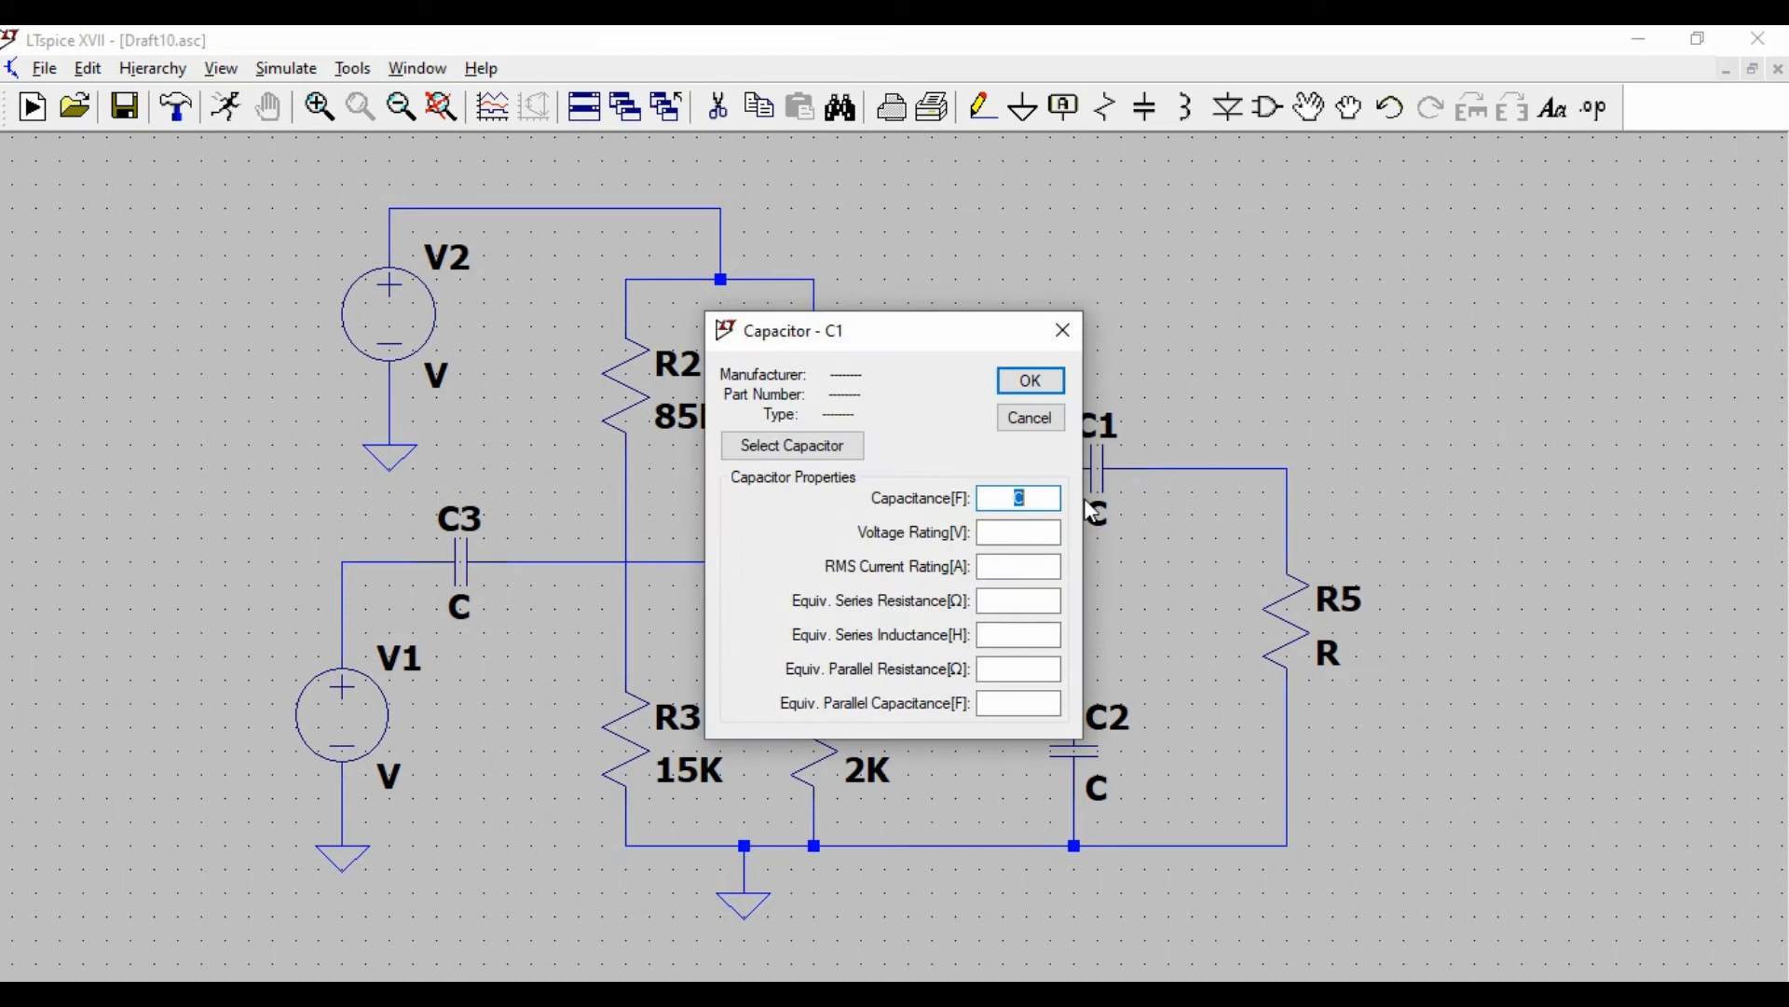
{"action": "type", "text": "100u"}
{"action": "left_click", "coordinate": [1049, 377]}
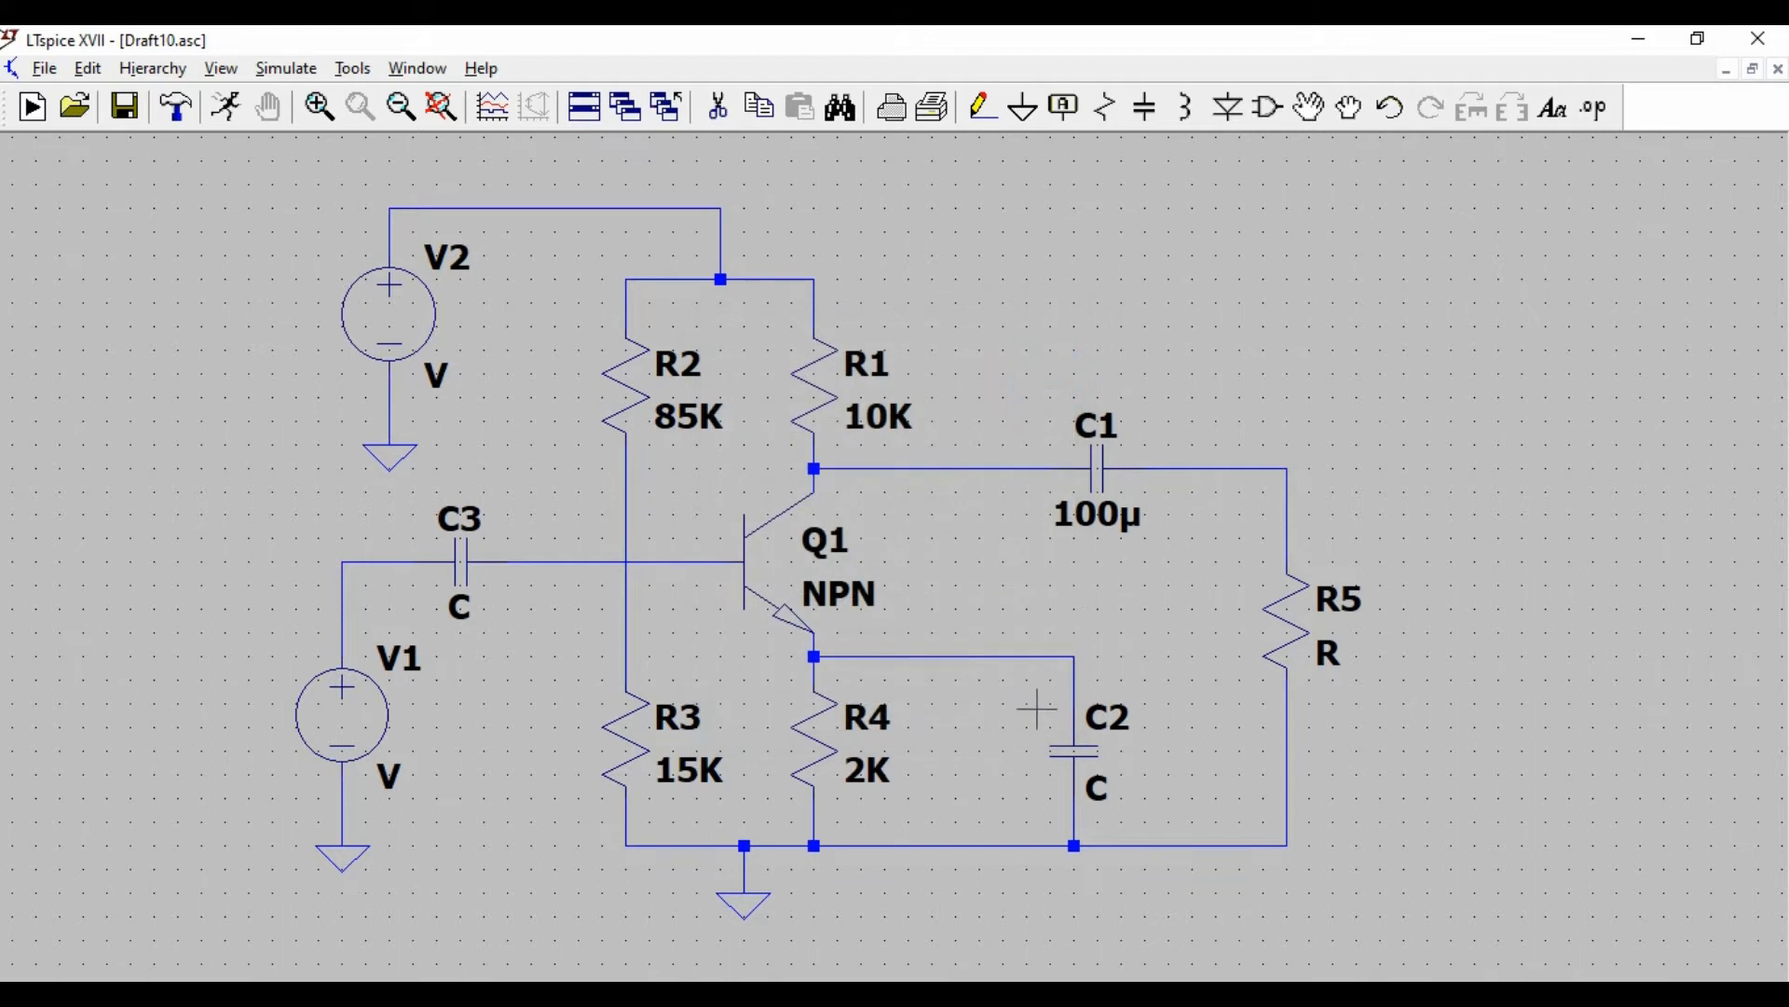
{"action": "right_click", "coordinate": [1065, 748]}
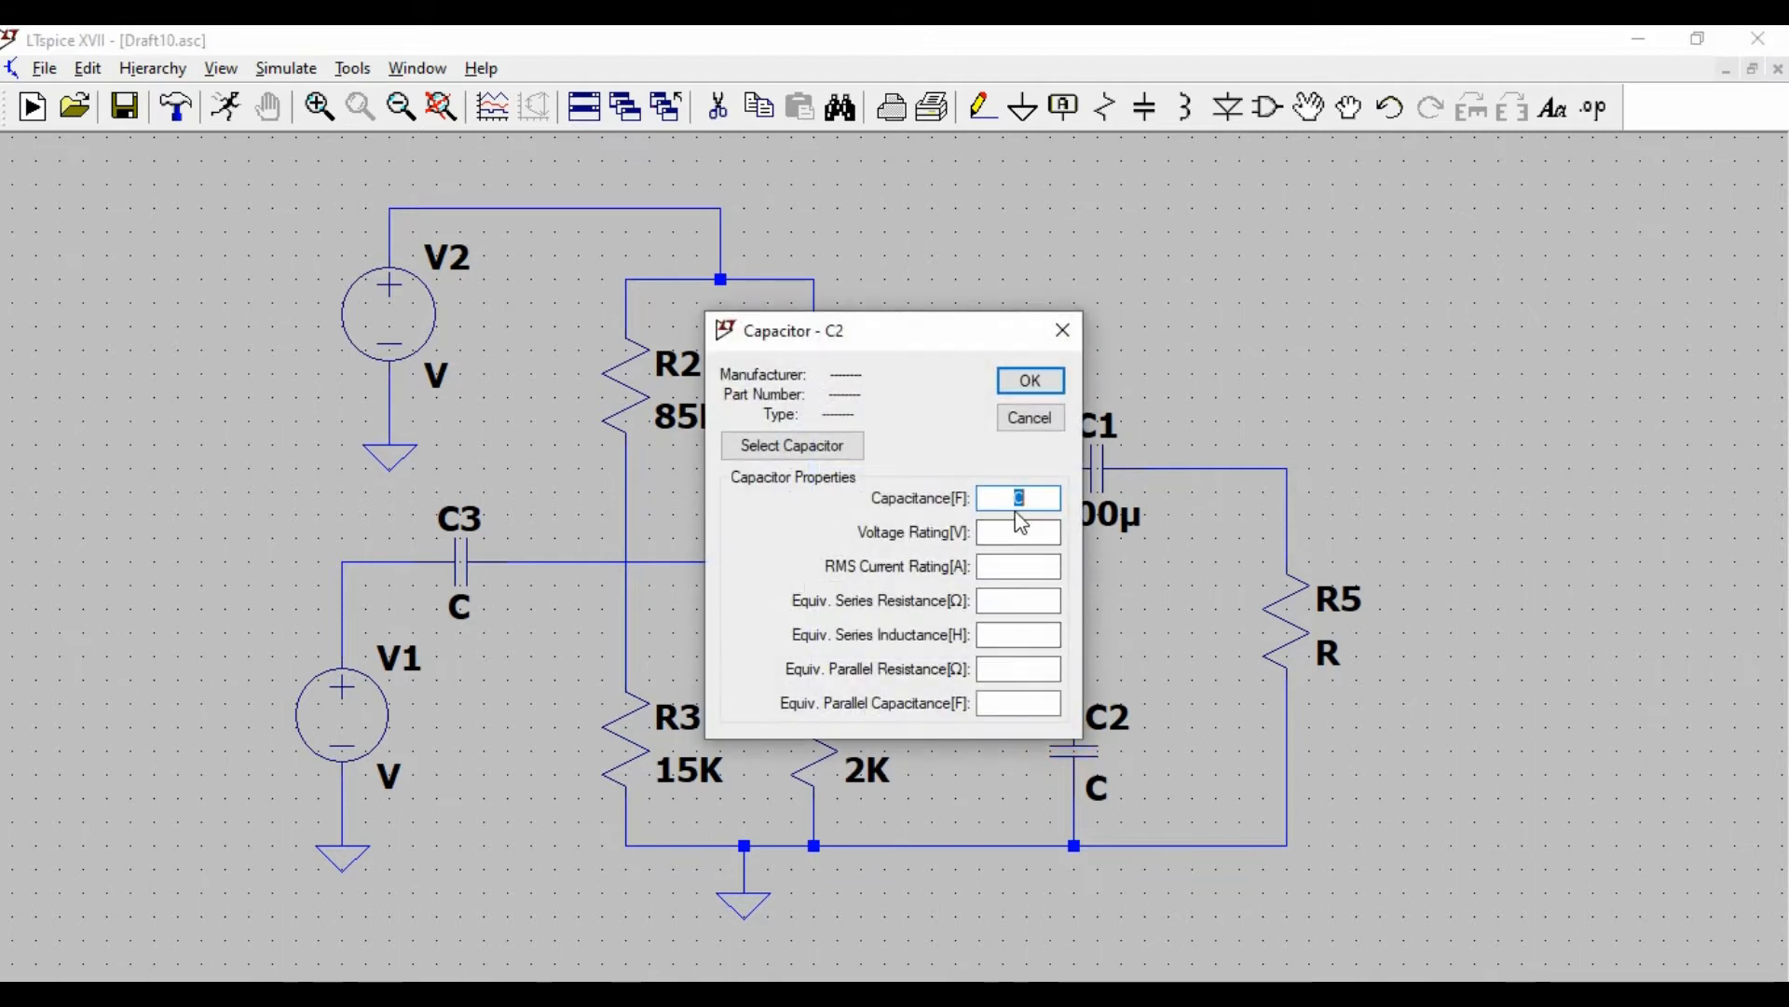
{"action": "type", "text": "100u"}
{"action": "left_click", "coordinate": [1030, 381]}
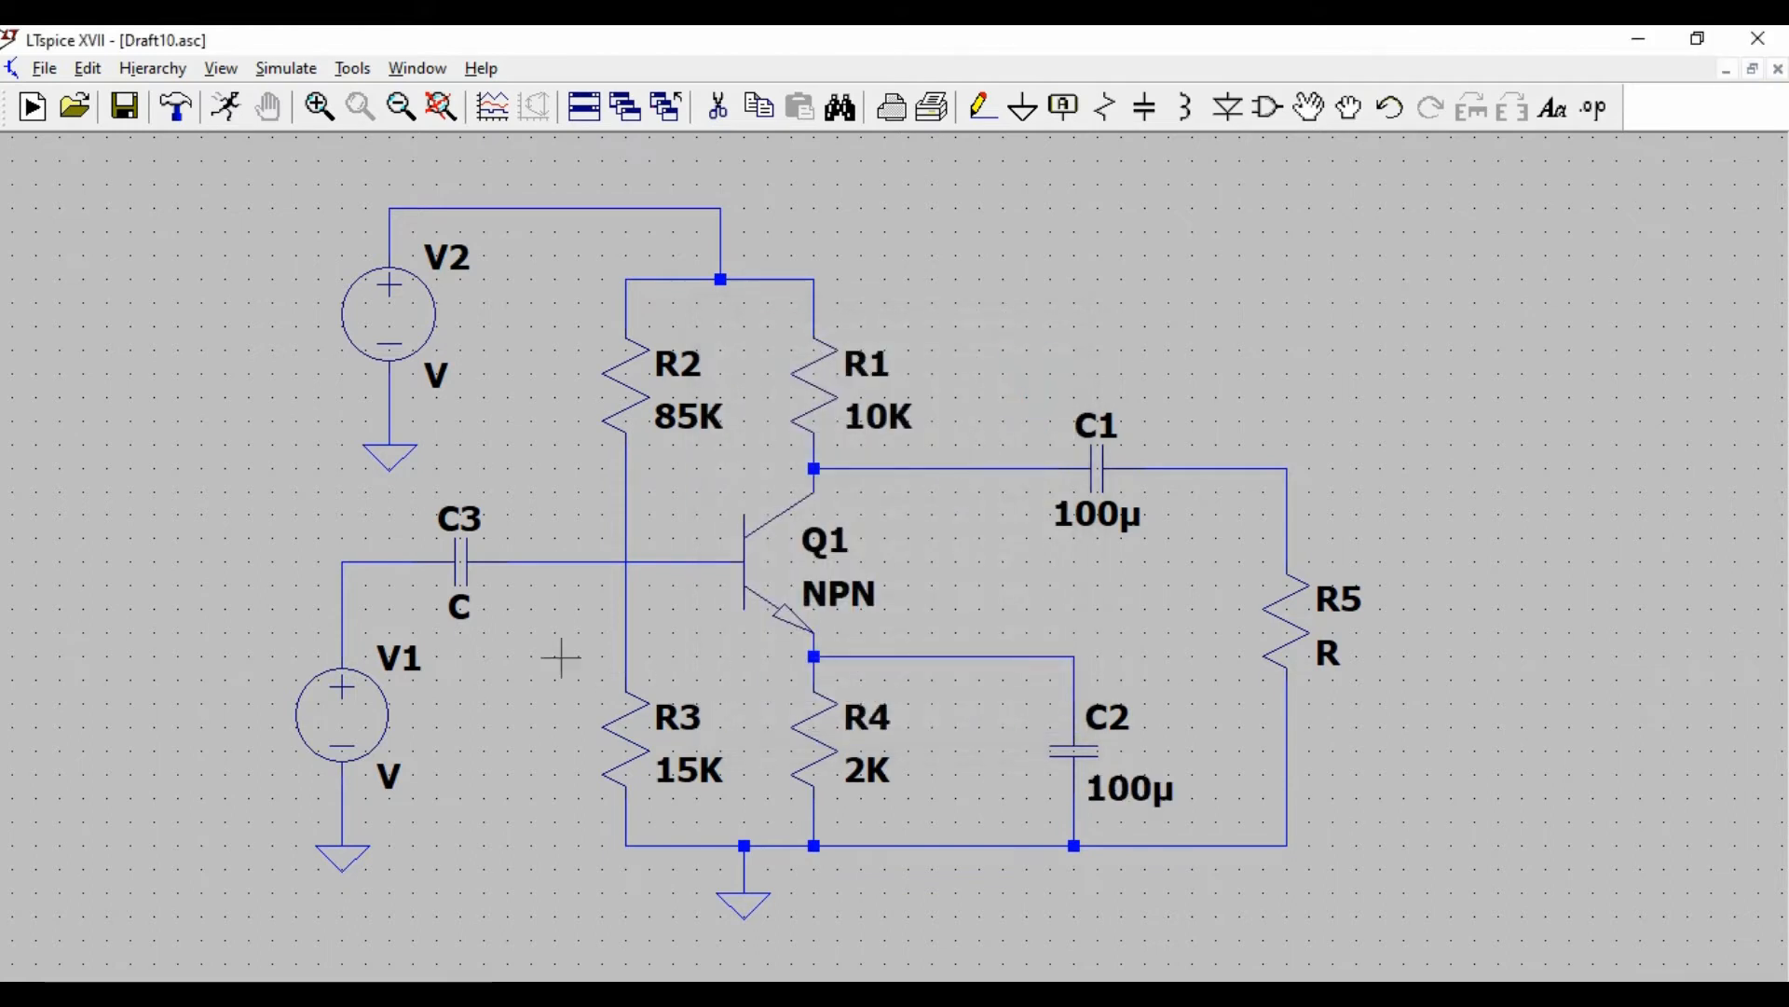
- Set the resistance of the load resistor R5 to 50K
{"action": "right_click", "coordinate": [1297, 619]}
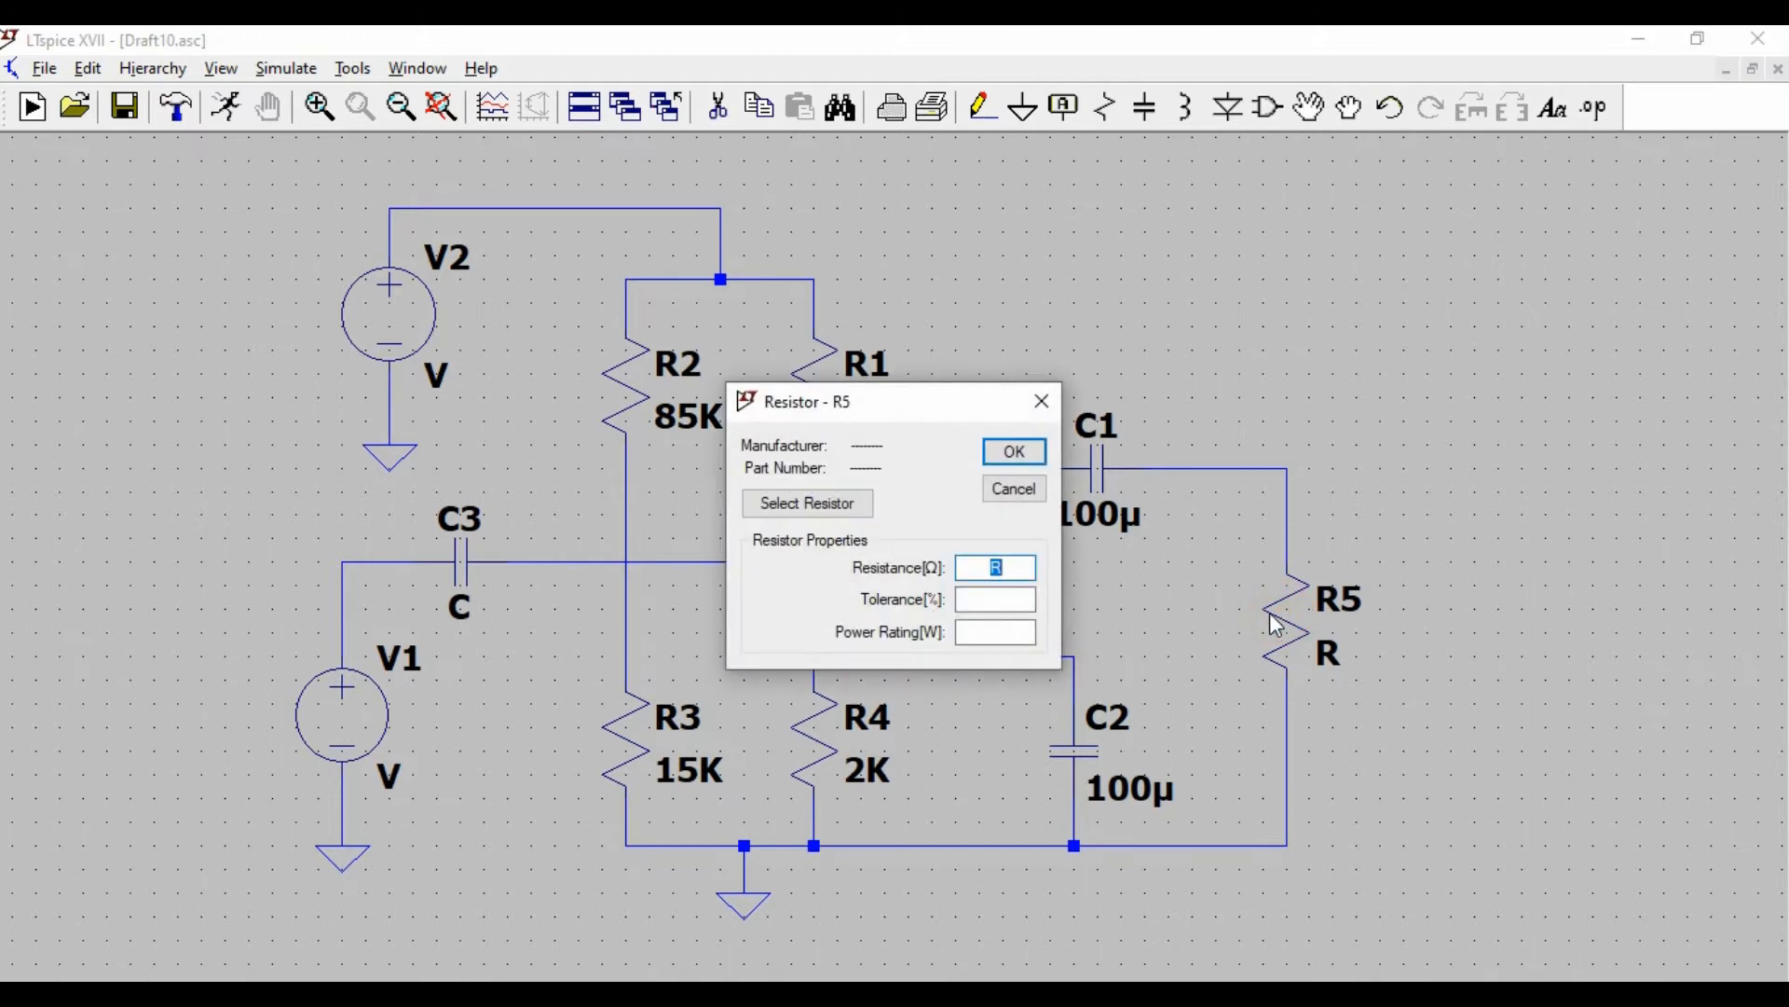
{"action": "type", "text": "50"}
{"action": "left_click", "coordinate": [1014, 452]}
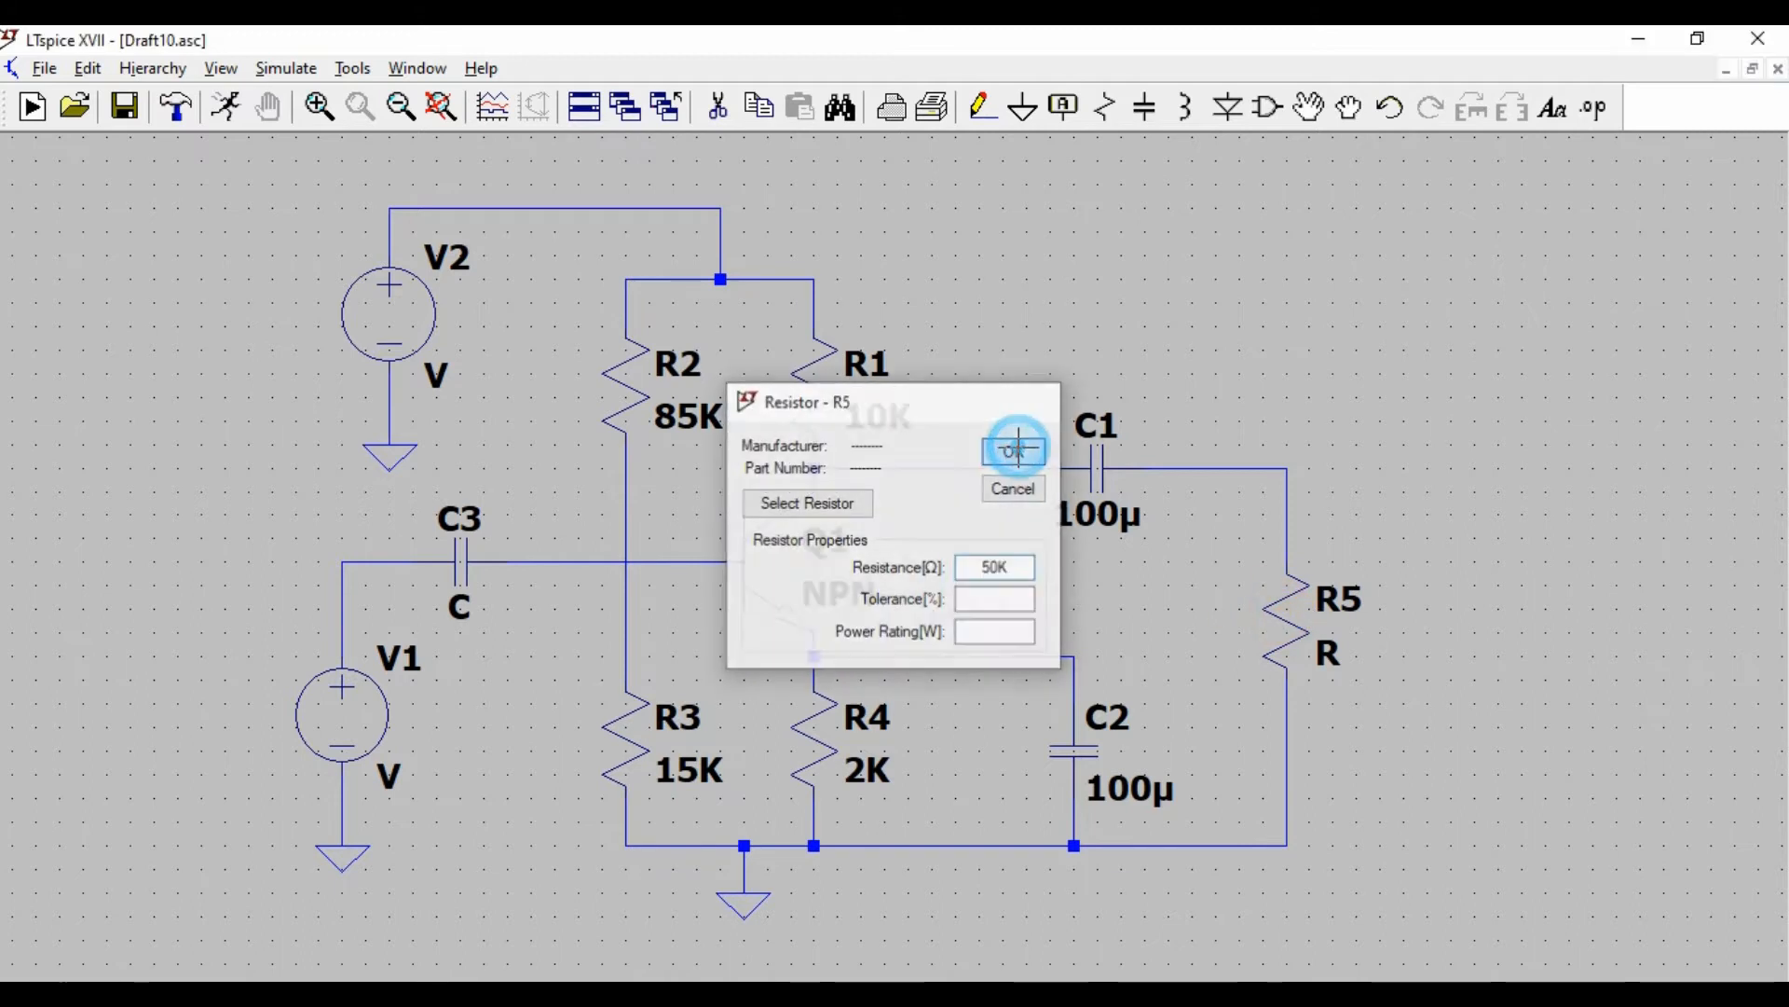
- Set the capacitance of the input coupling capacitor C3 to 100u
{"action": "right_click", "coordinate": [476, 569]}
{"action": "type", "text": "100u"}
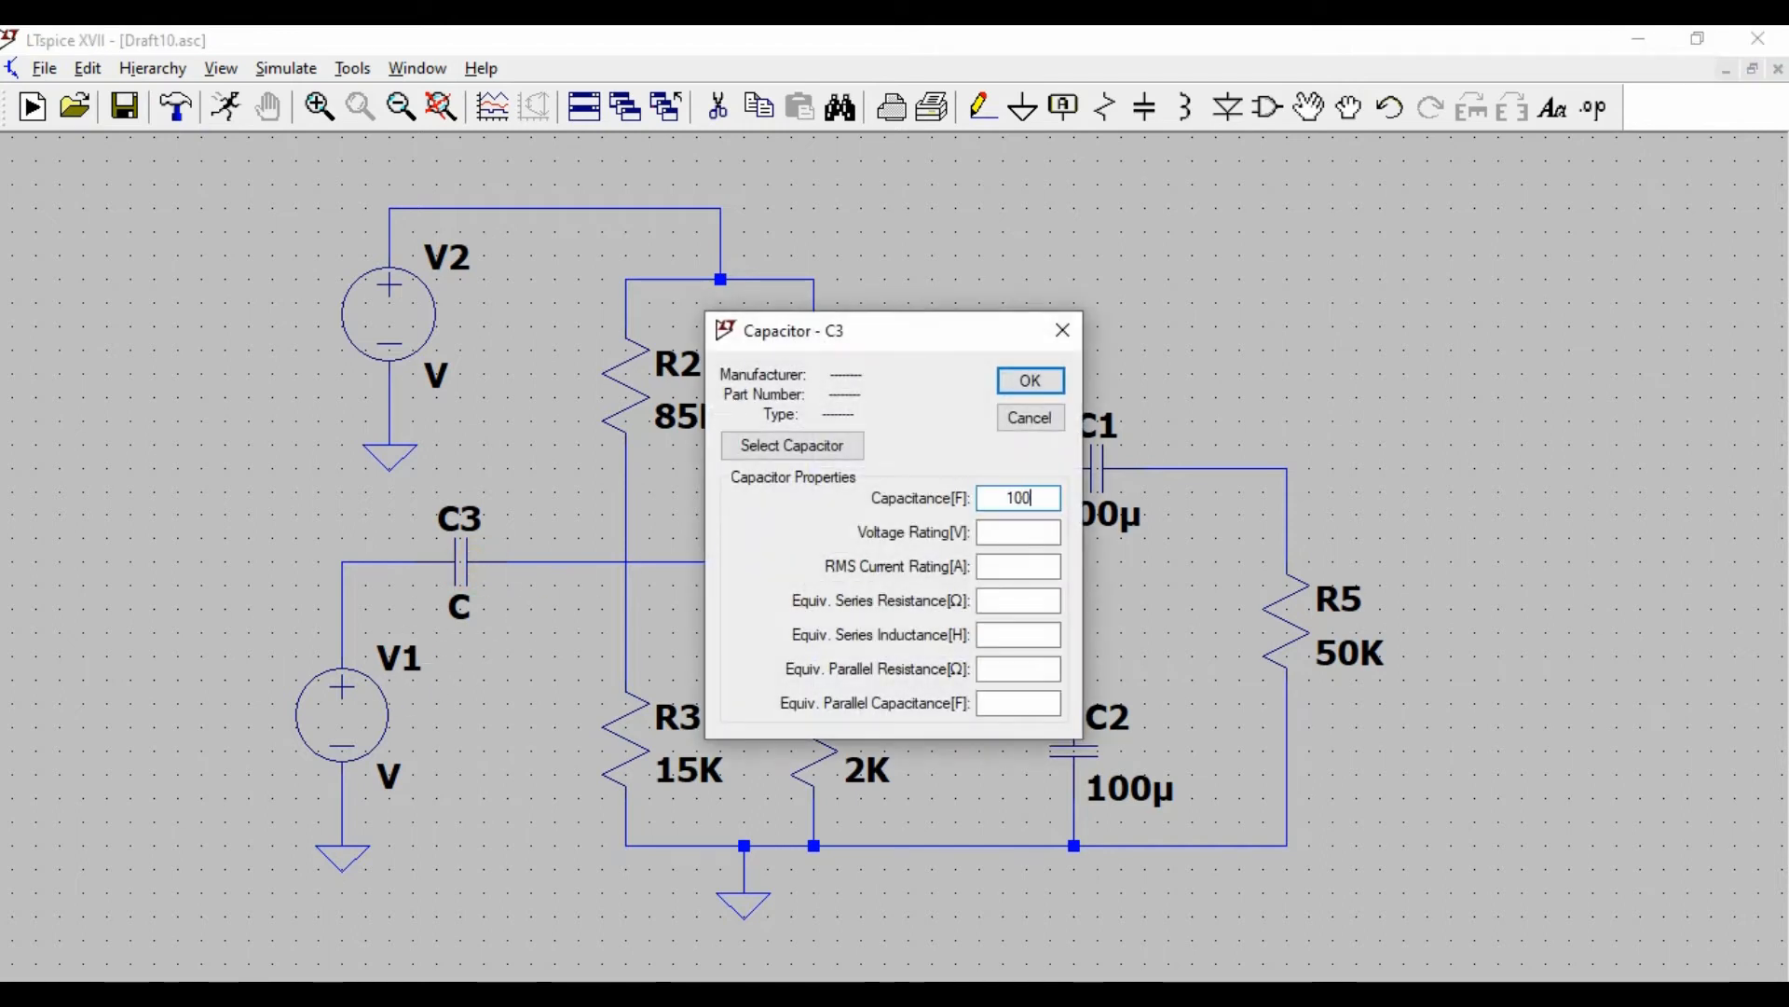
{"action": "left_click", "coordinate": [1033, 381]}
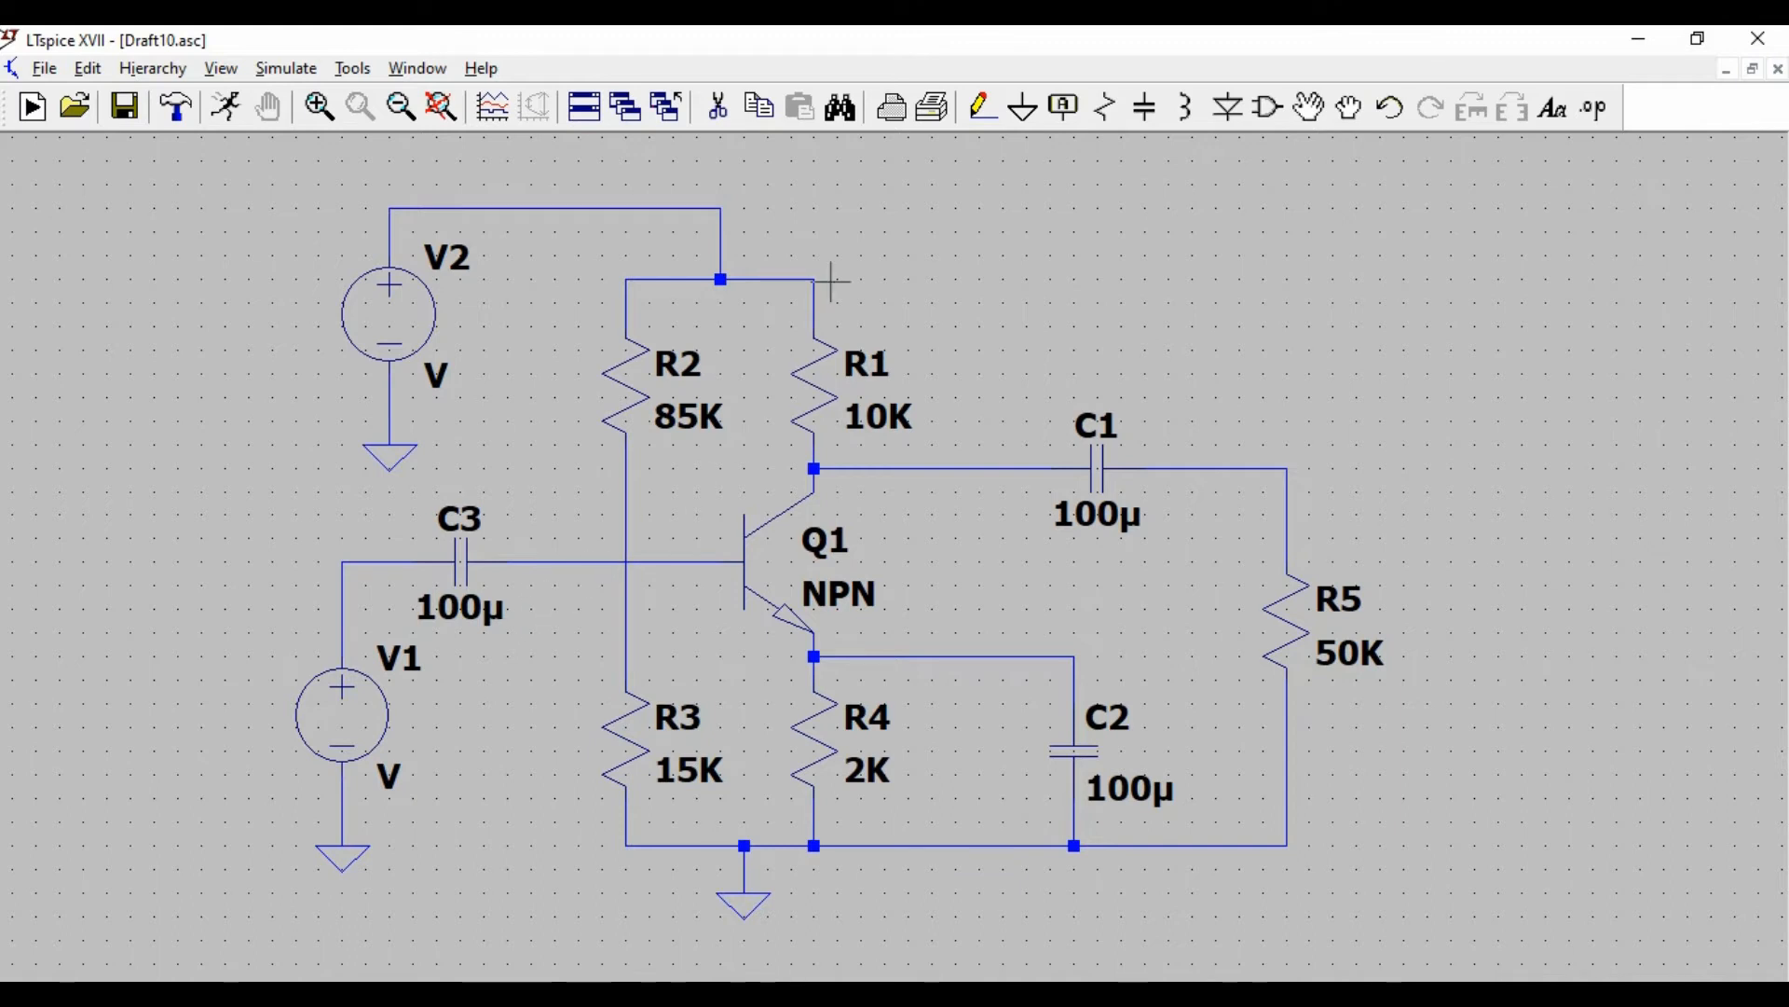
{"action": "left_click", "coordinate": [1063, 106]}
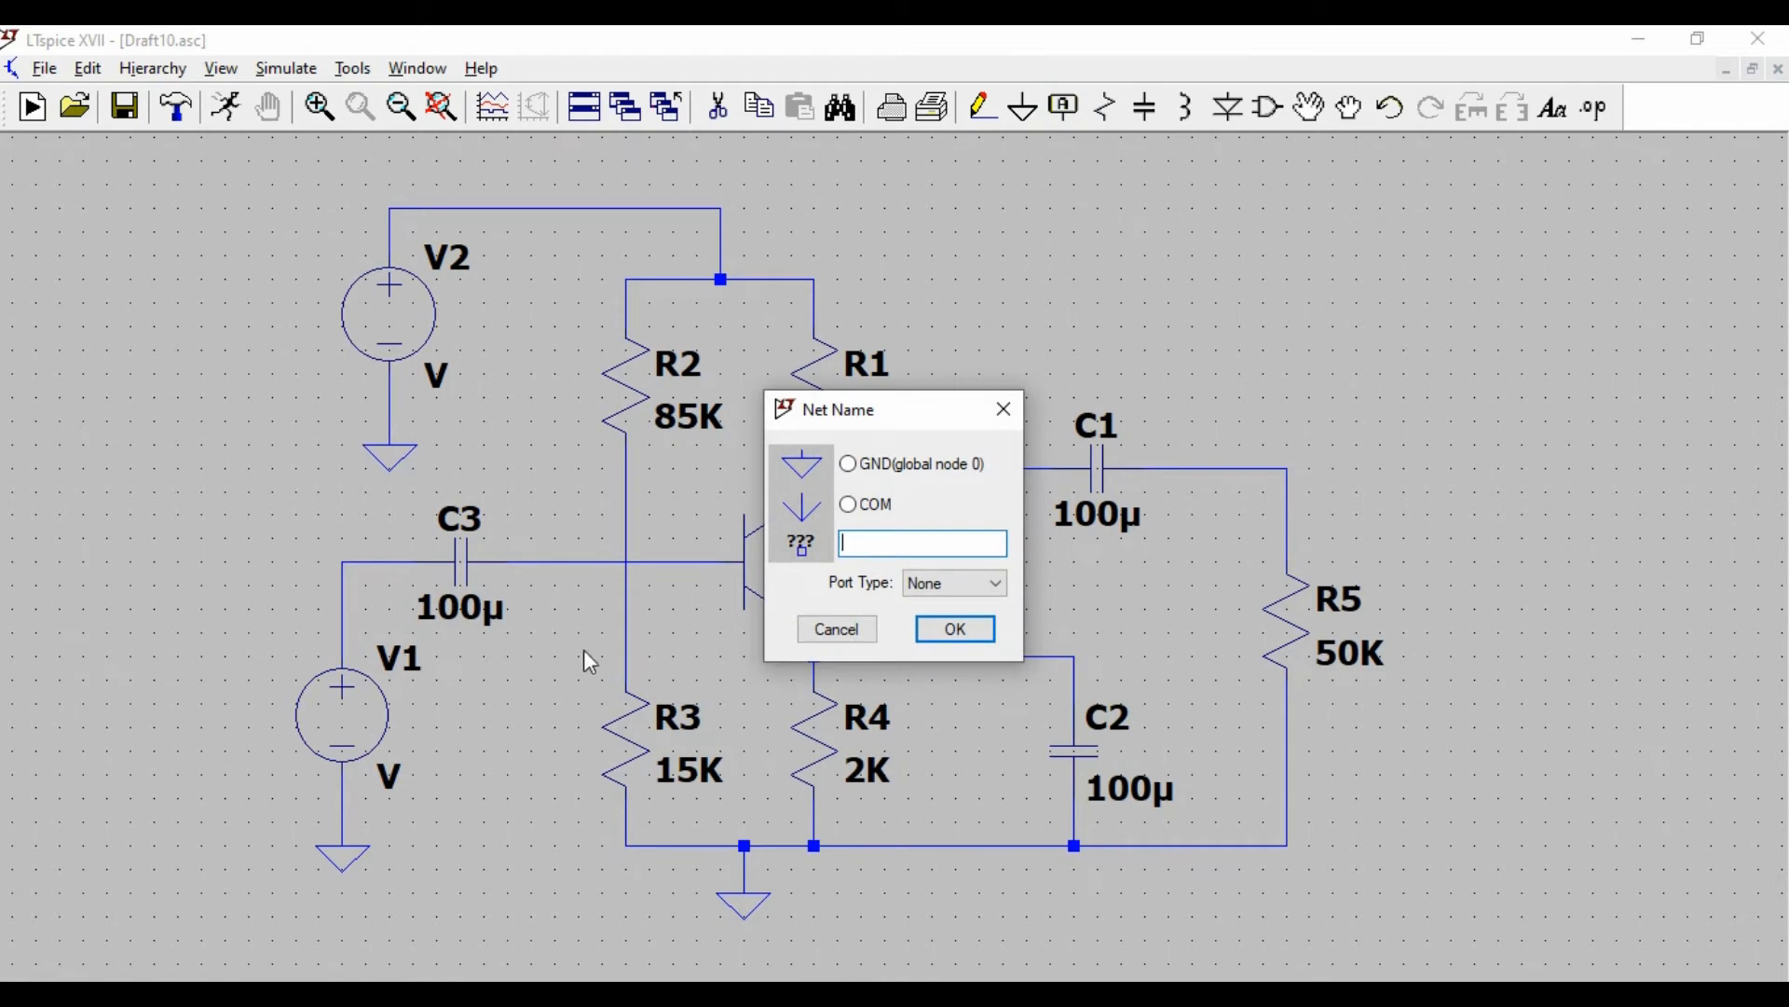
{"action": "type", "text": "Vs"}
{"action": "left_click", "coordinate": [937, 640]}
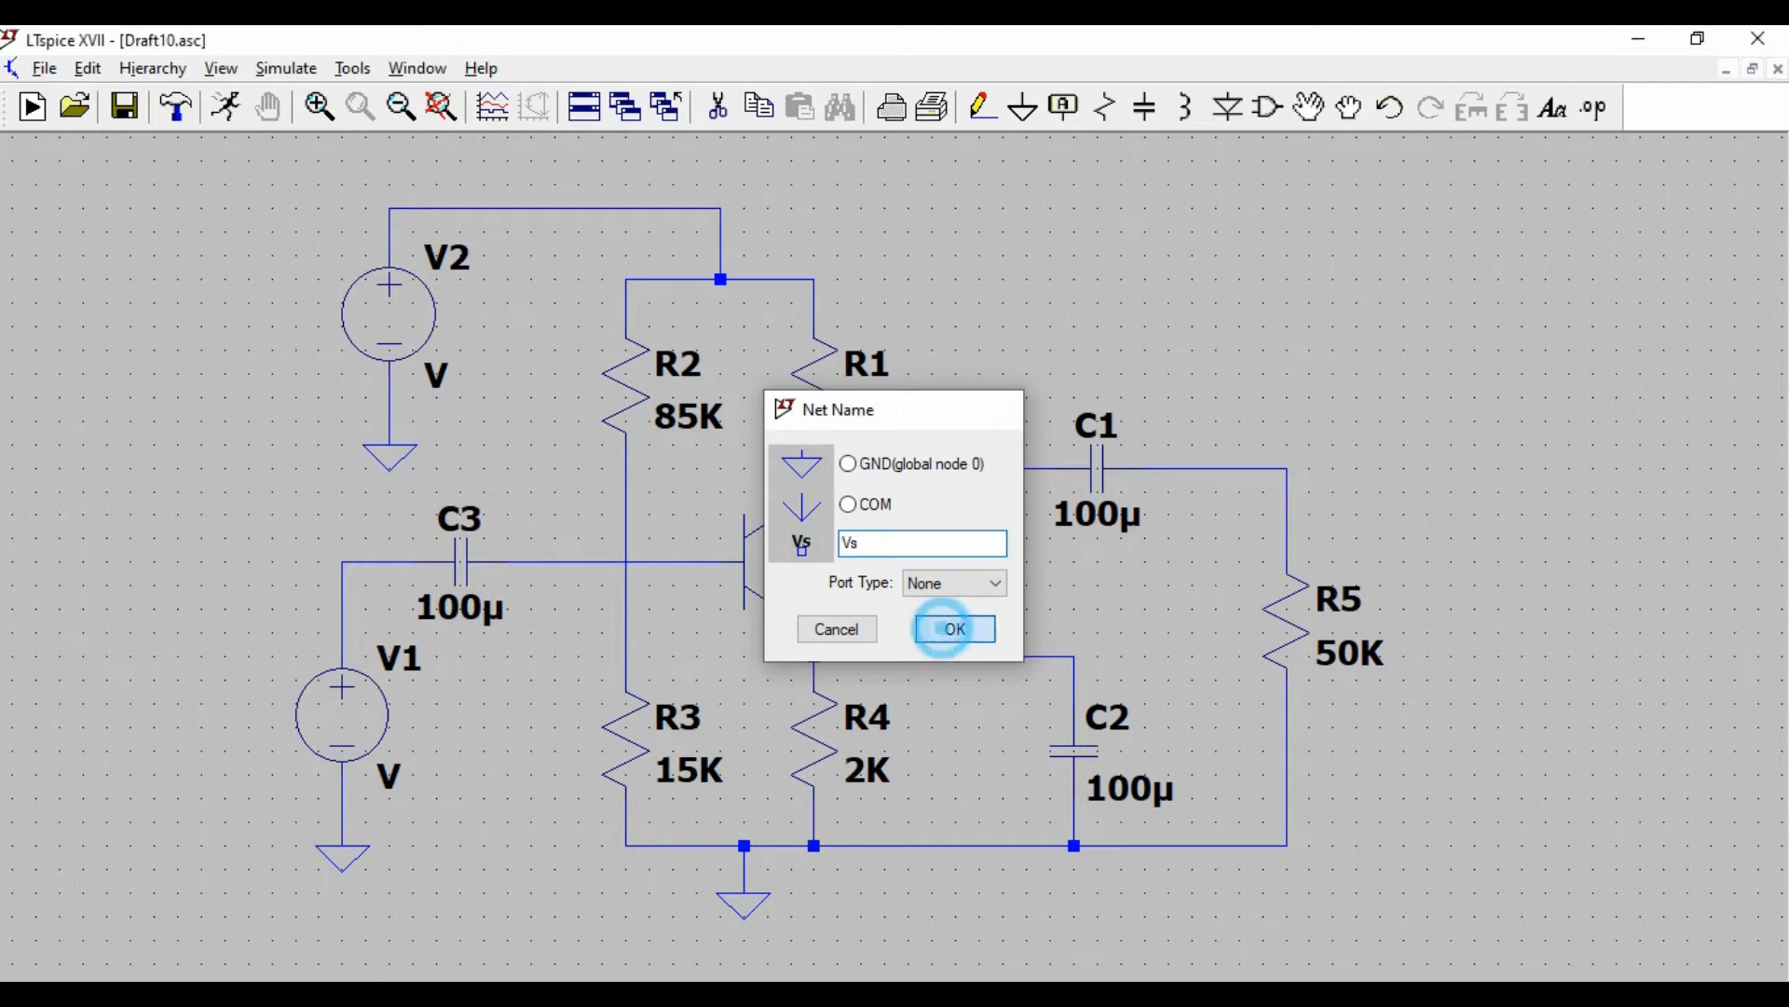
{"action": "left_click", "coordinate": [366, 563]}
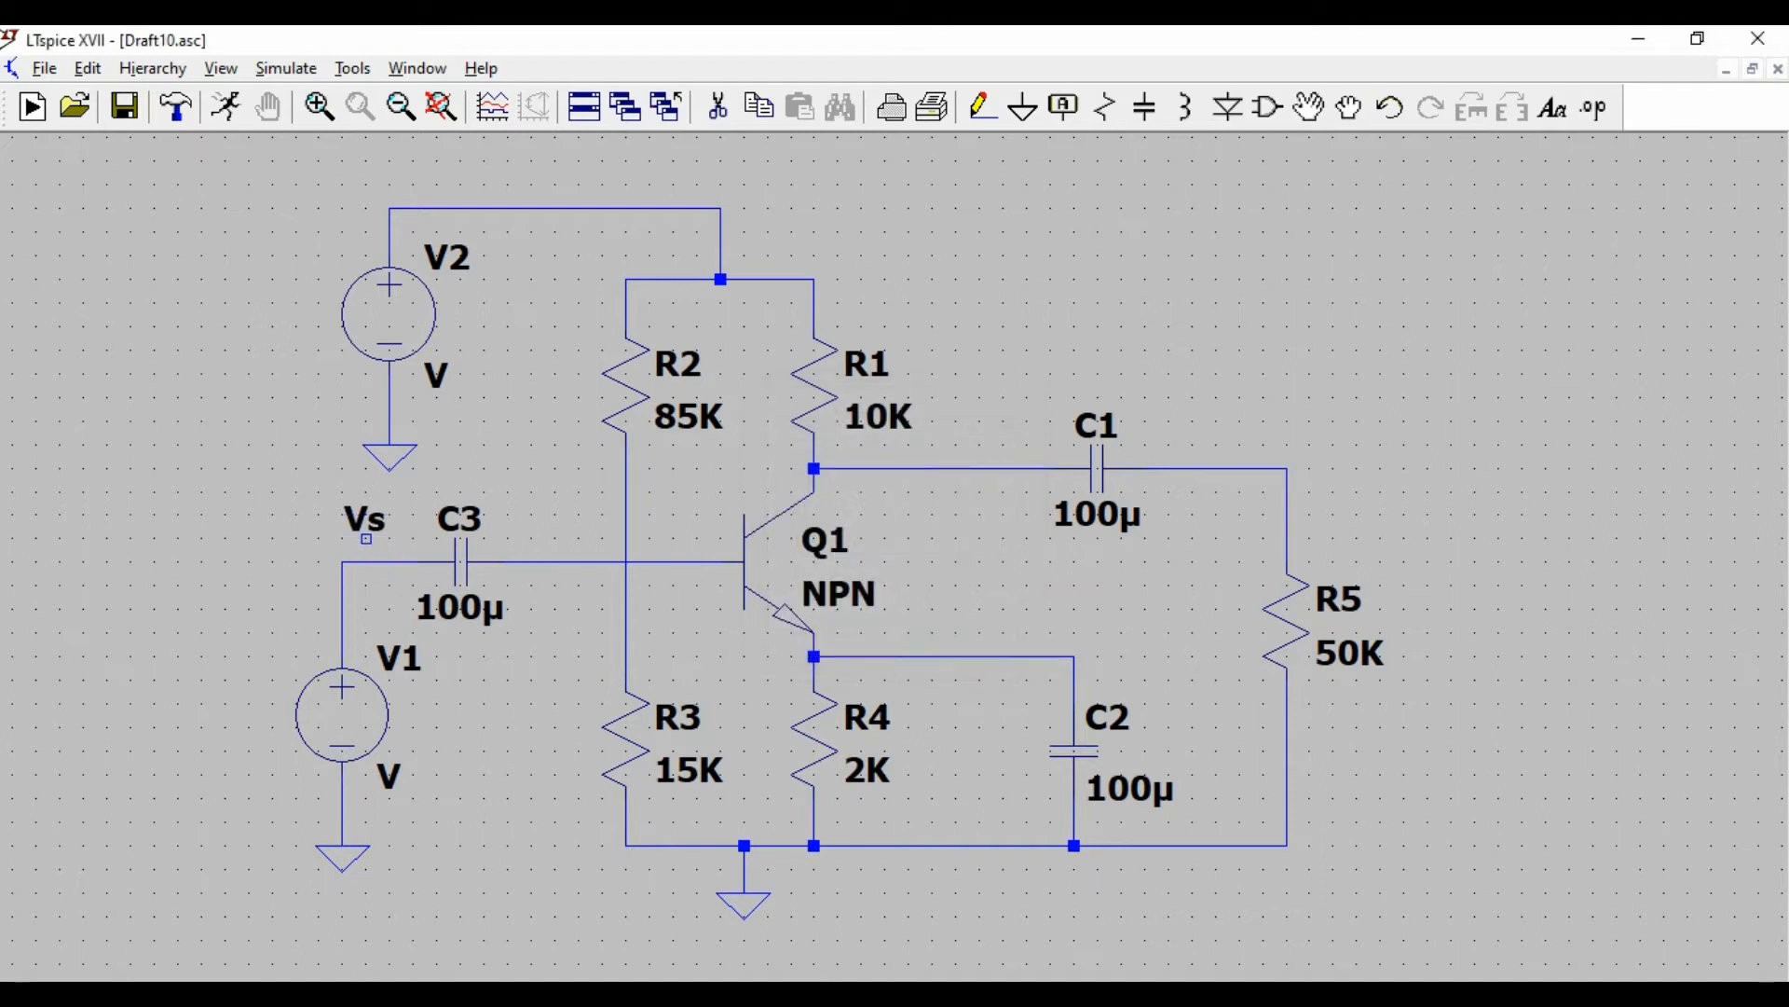
{"action": "left_click", "coordinate": [343, 563]}
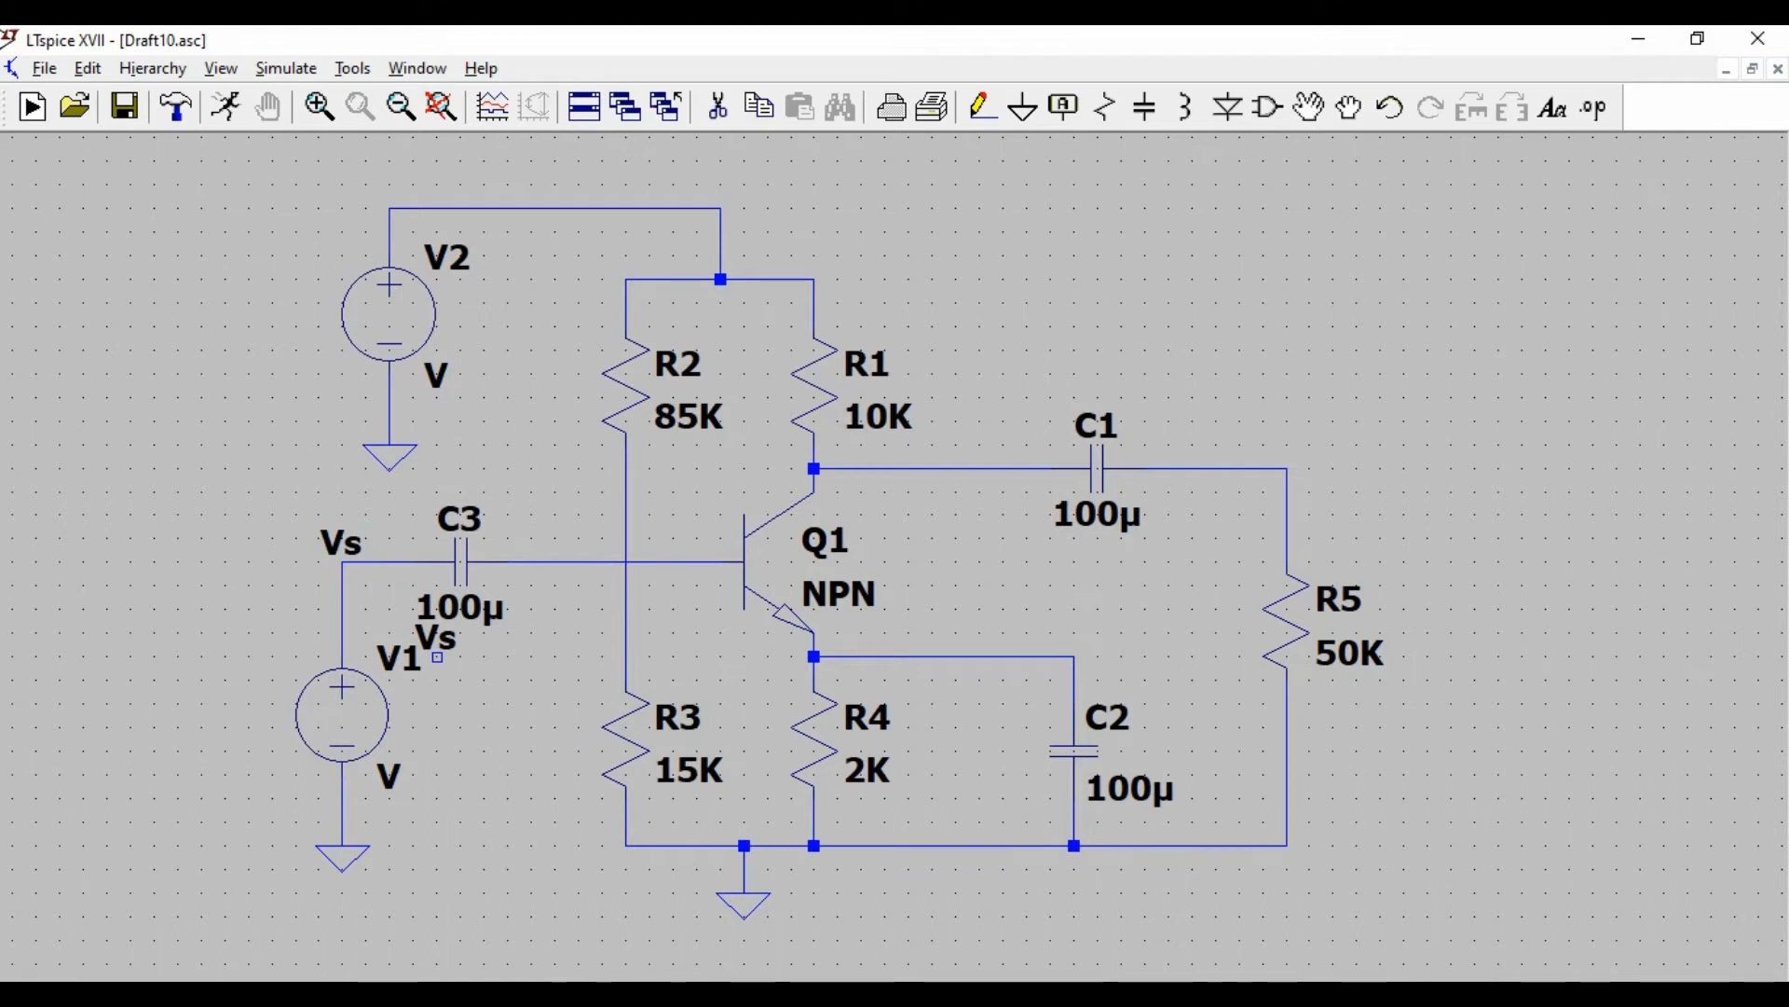
{"action": "key", "text": "Escape"}
{"action": "left_click", "coordinate": [745, 110]}
{"action": "left_click", "coordinate": [357, 533]}
- Place a vertically oriented net label Vs on the wire between V1's positive terminal and C3
{"action": "left_click", "coordinate": [1064, 106]}
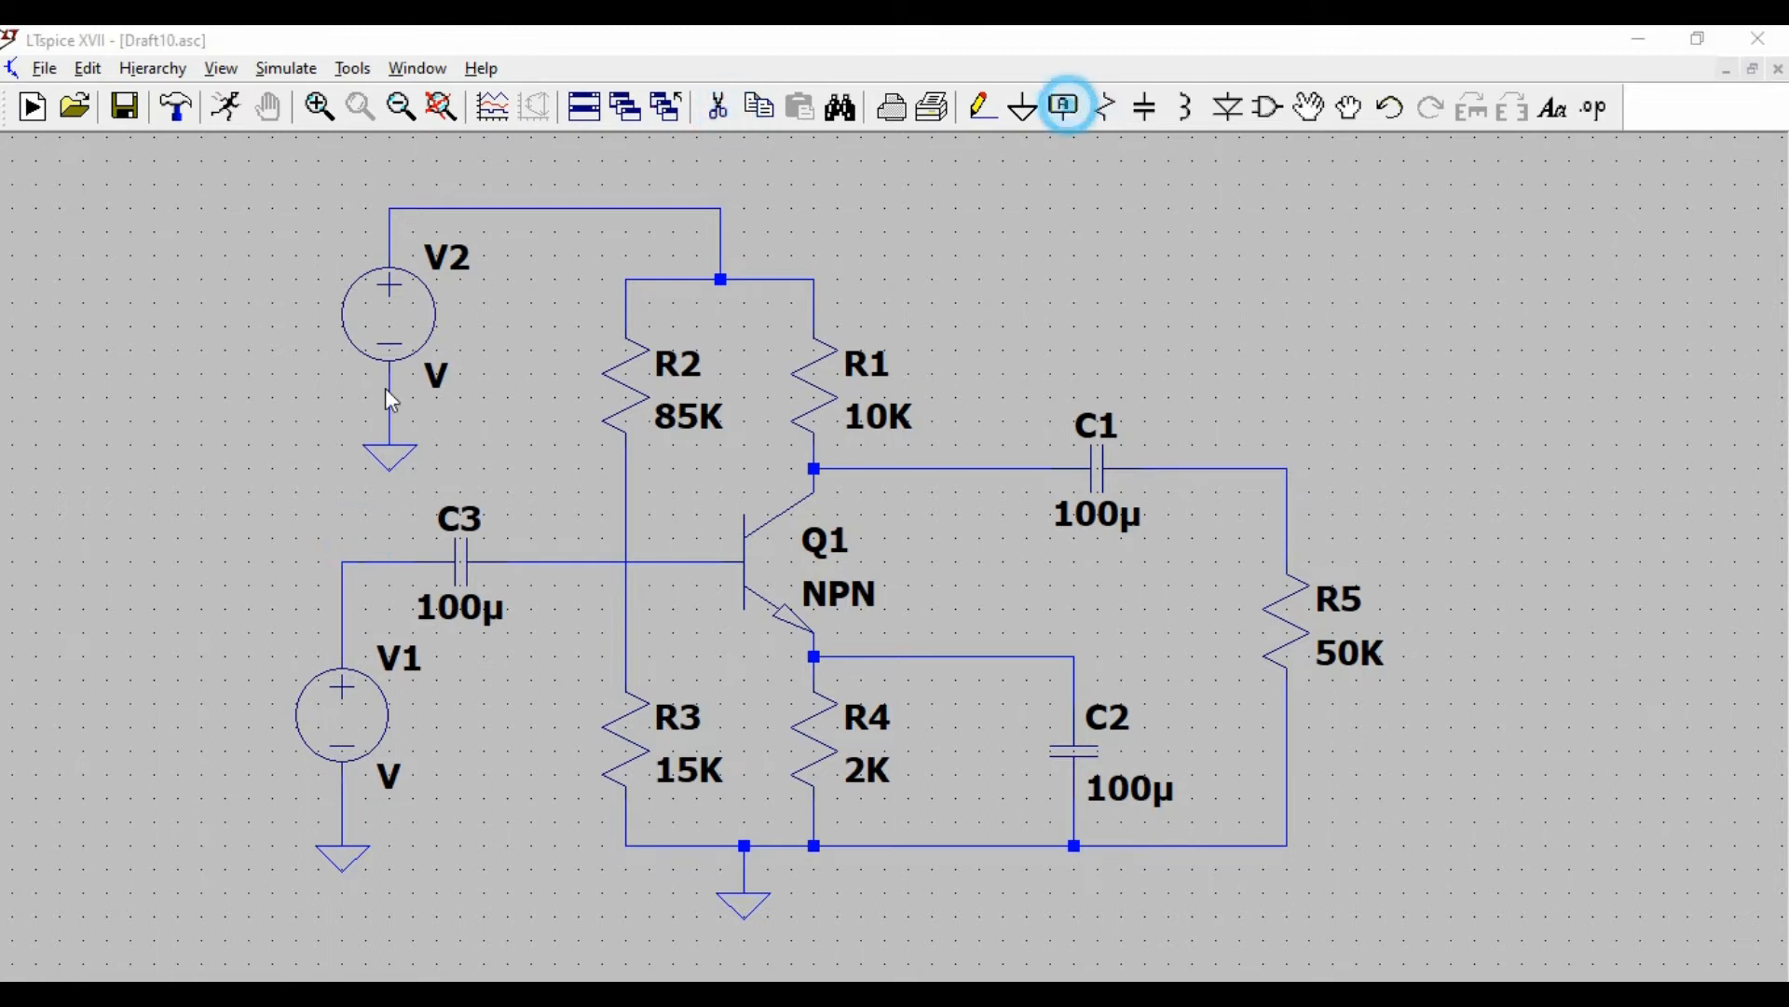
{"action": "type", "text": "Vs"}
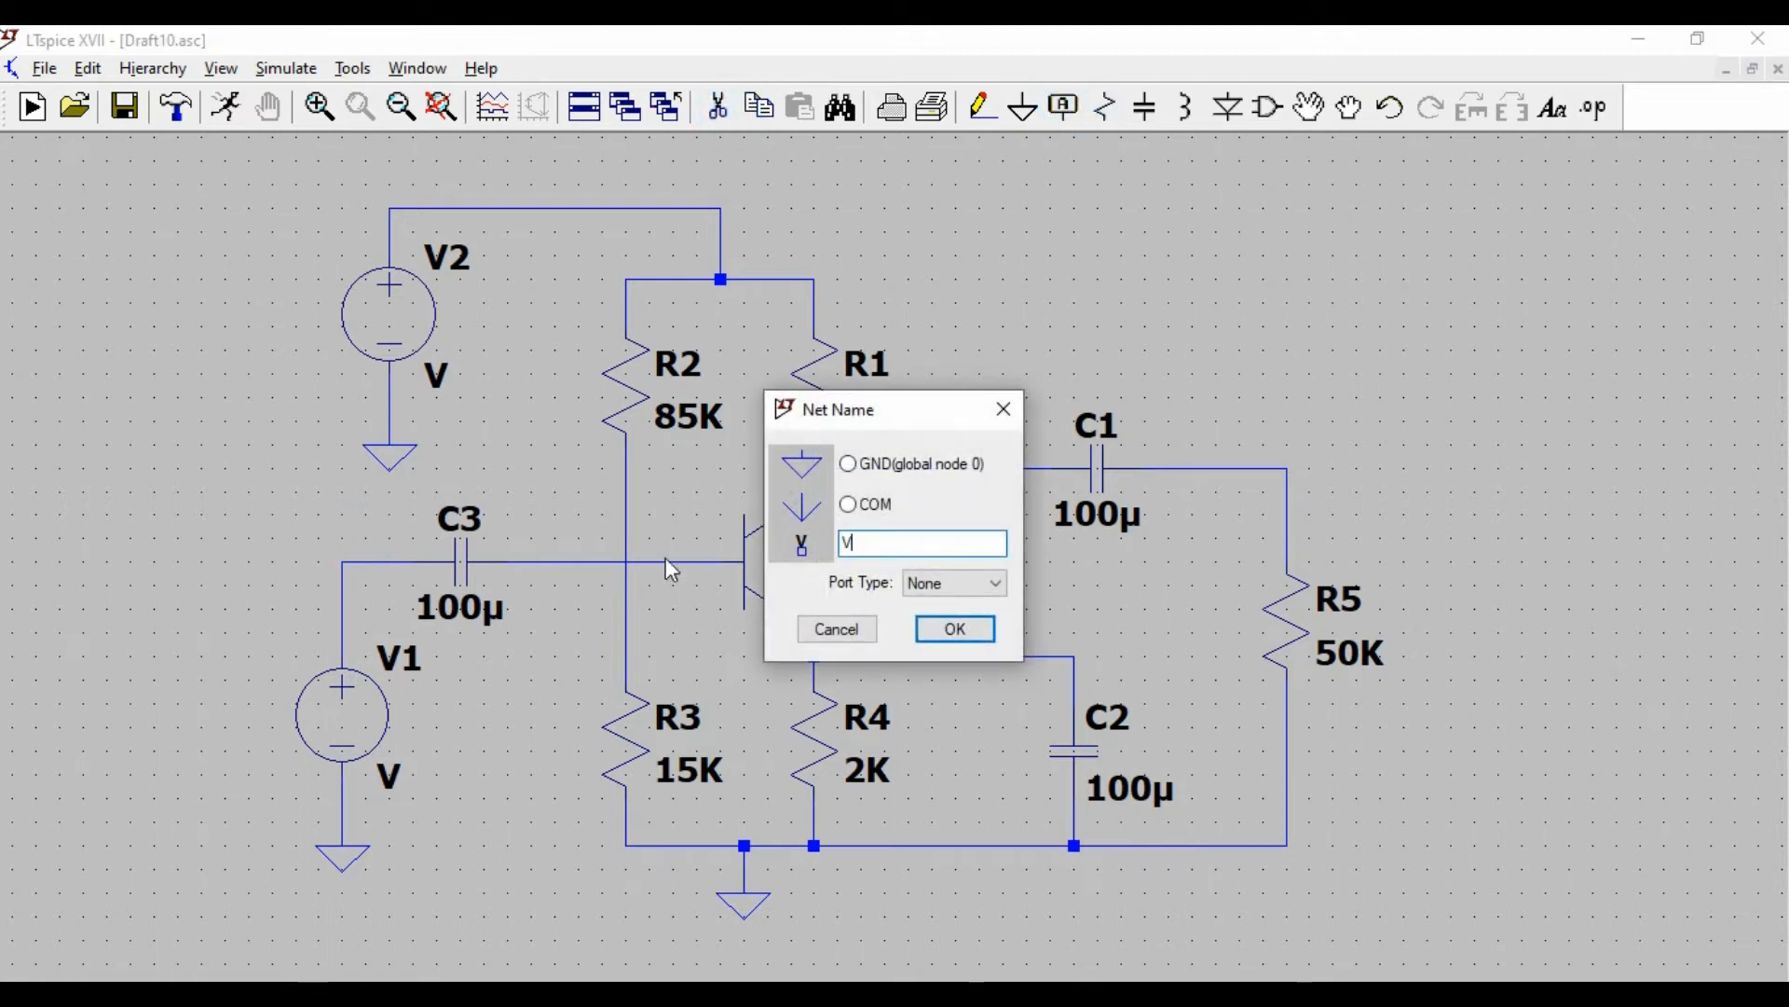
{"action": "left_click", "coordinate": [954, 629]}
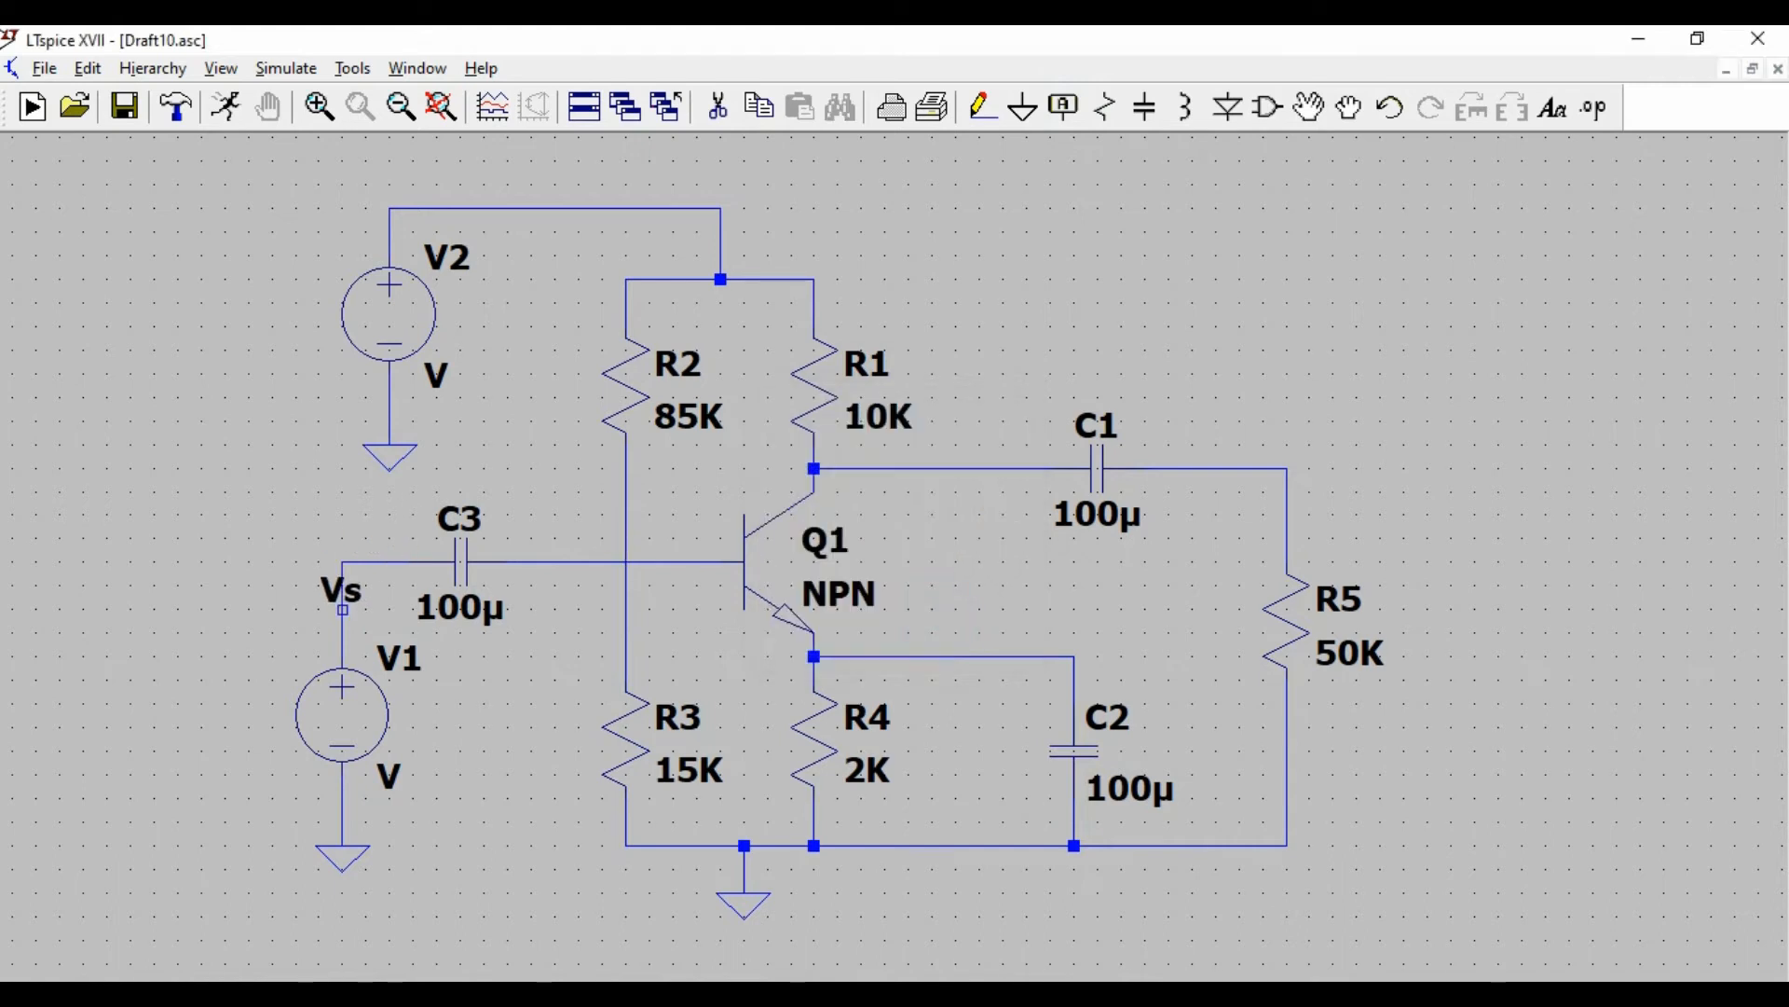
{"action": "left_click", "coordinate": [343, 611]}
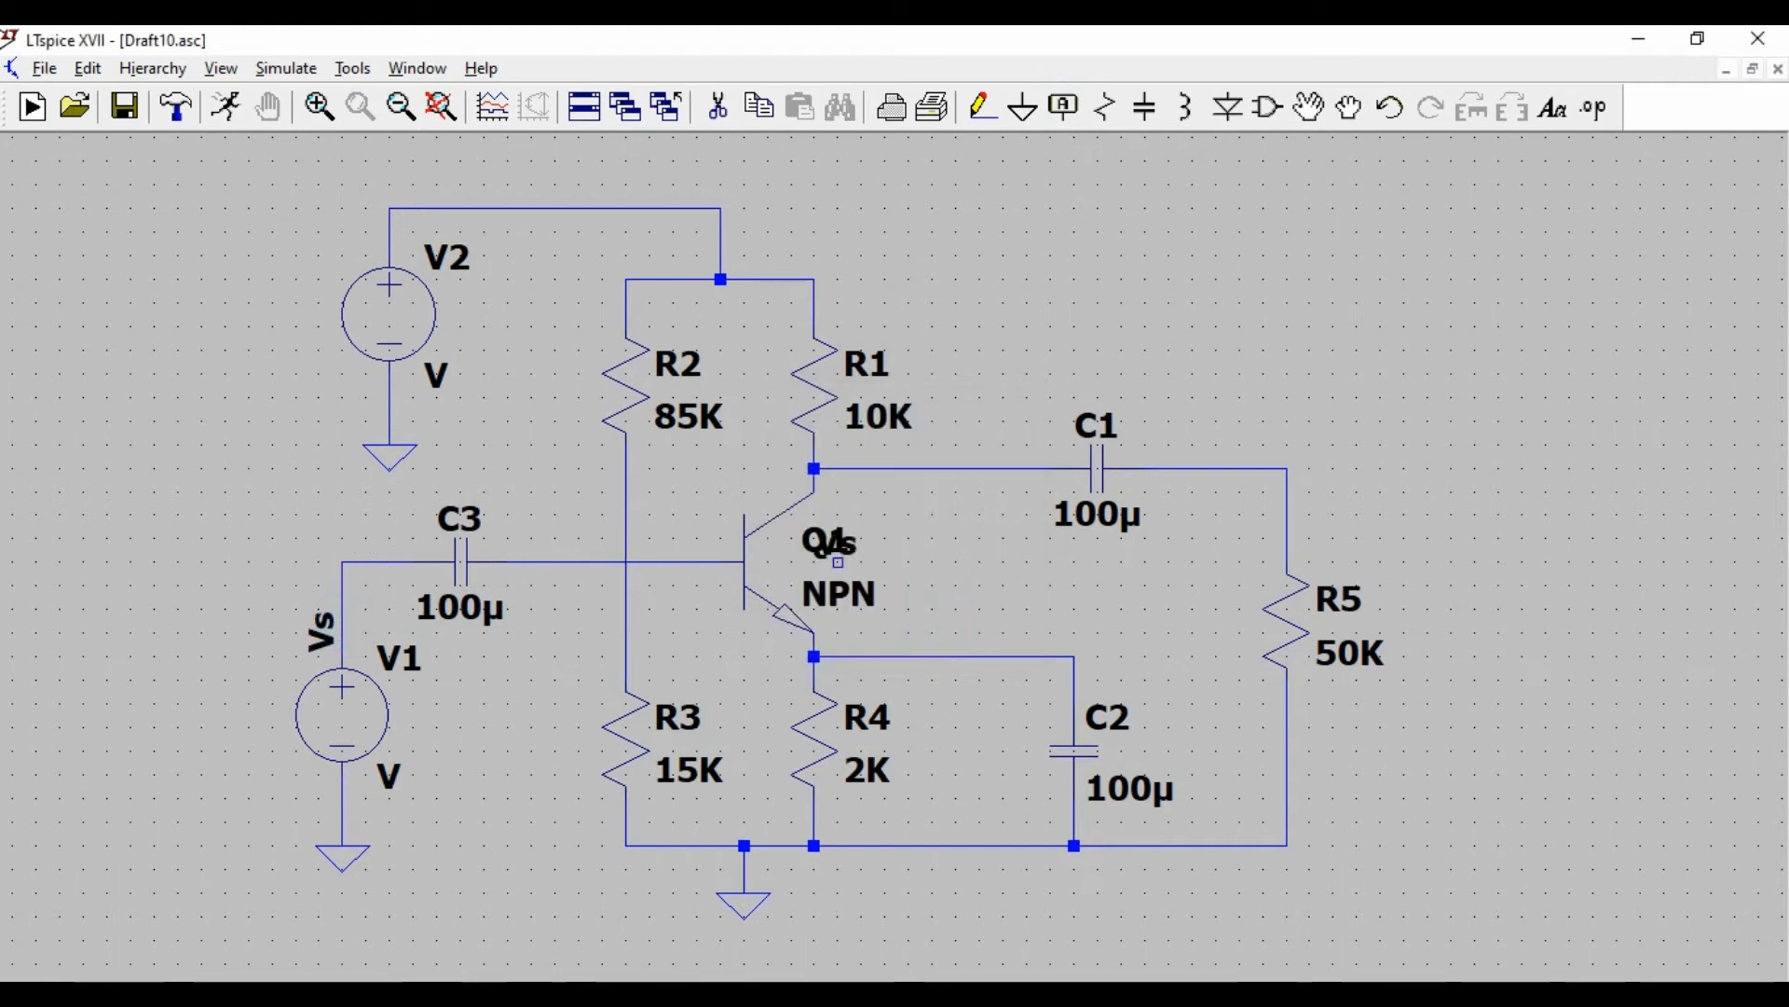
{"action": "key", "text": "Escape"}
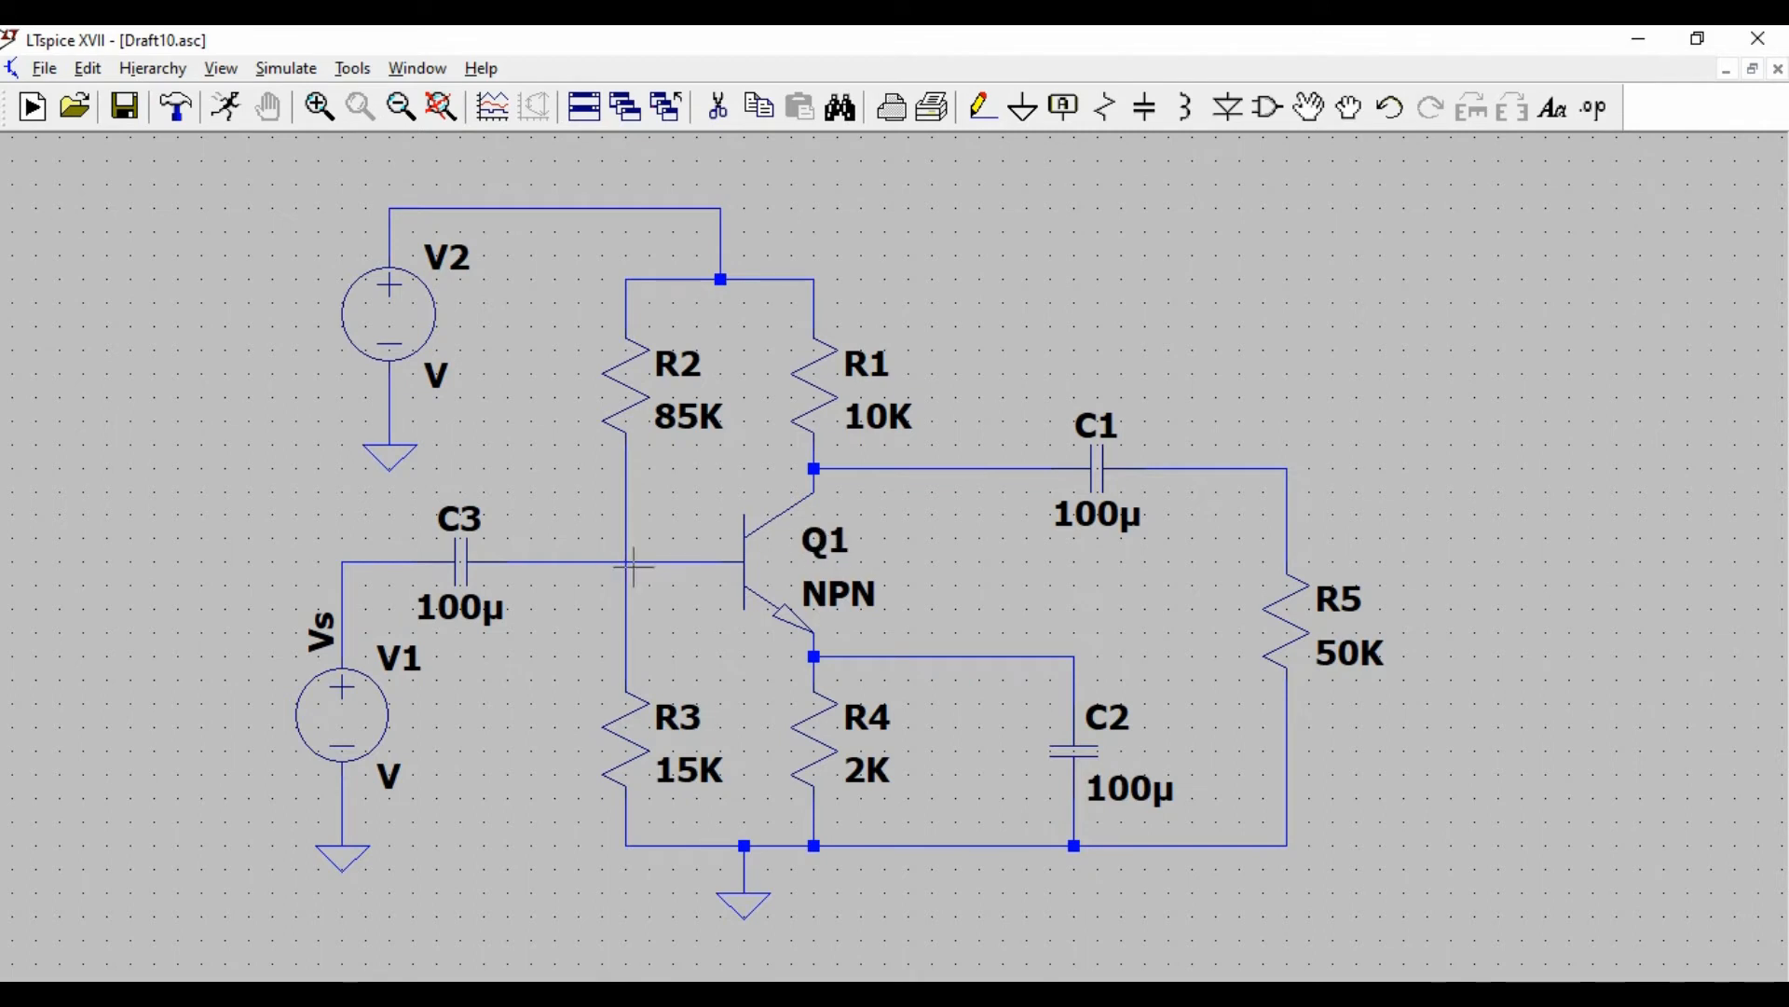
- Place a net label Vin where the R2–R3 wire crosses the base wire of Q1
{"action": "left_click", "coordinate": [1065, 110]}
{"action": "type", "text": "Vin"}
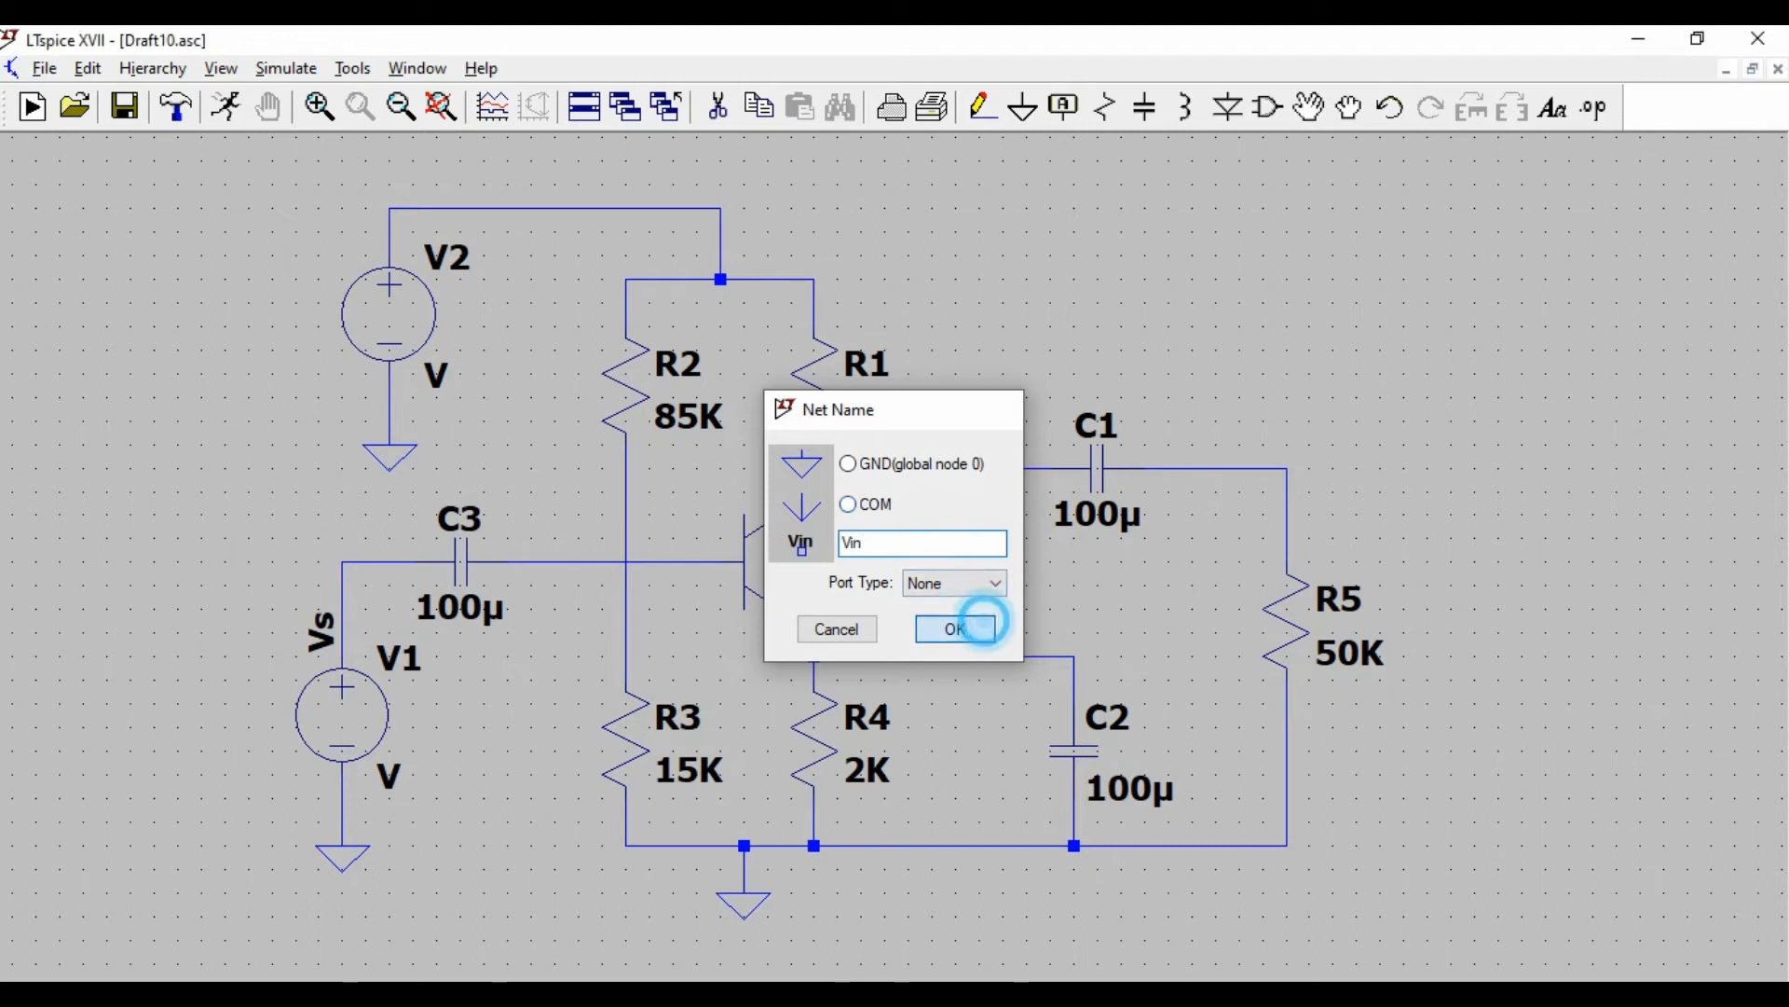
{"action": "left_click", "coordinate": [955, 628]}
{"action": "left_click", "coordinate": [625, 562]}
{"action": "key", "text": "Escape"}
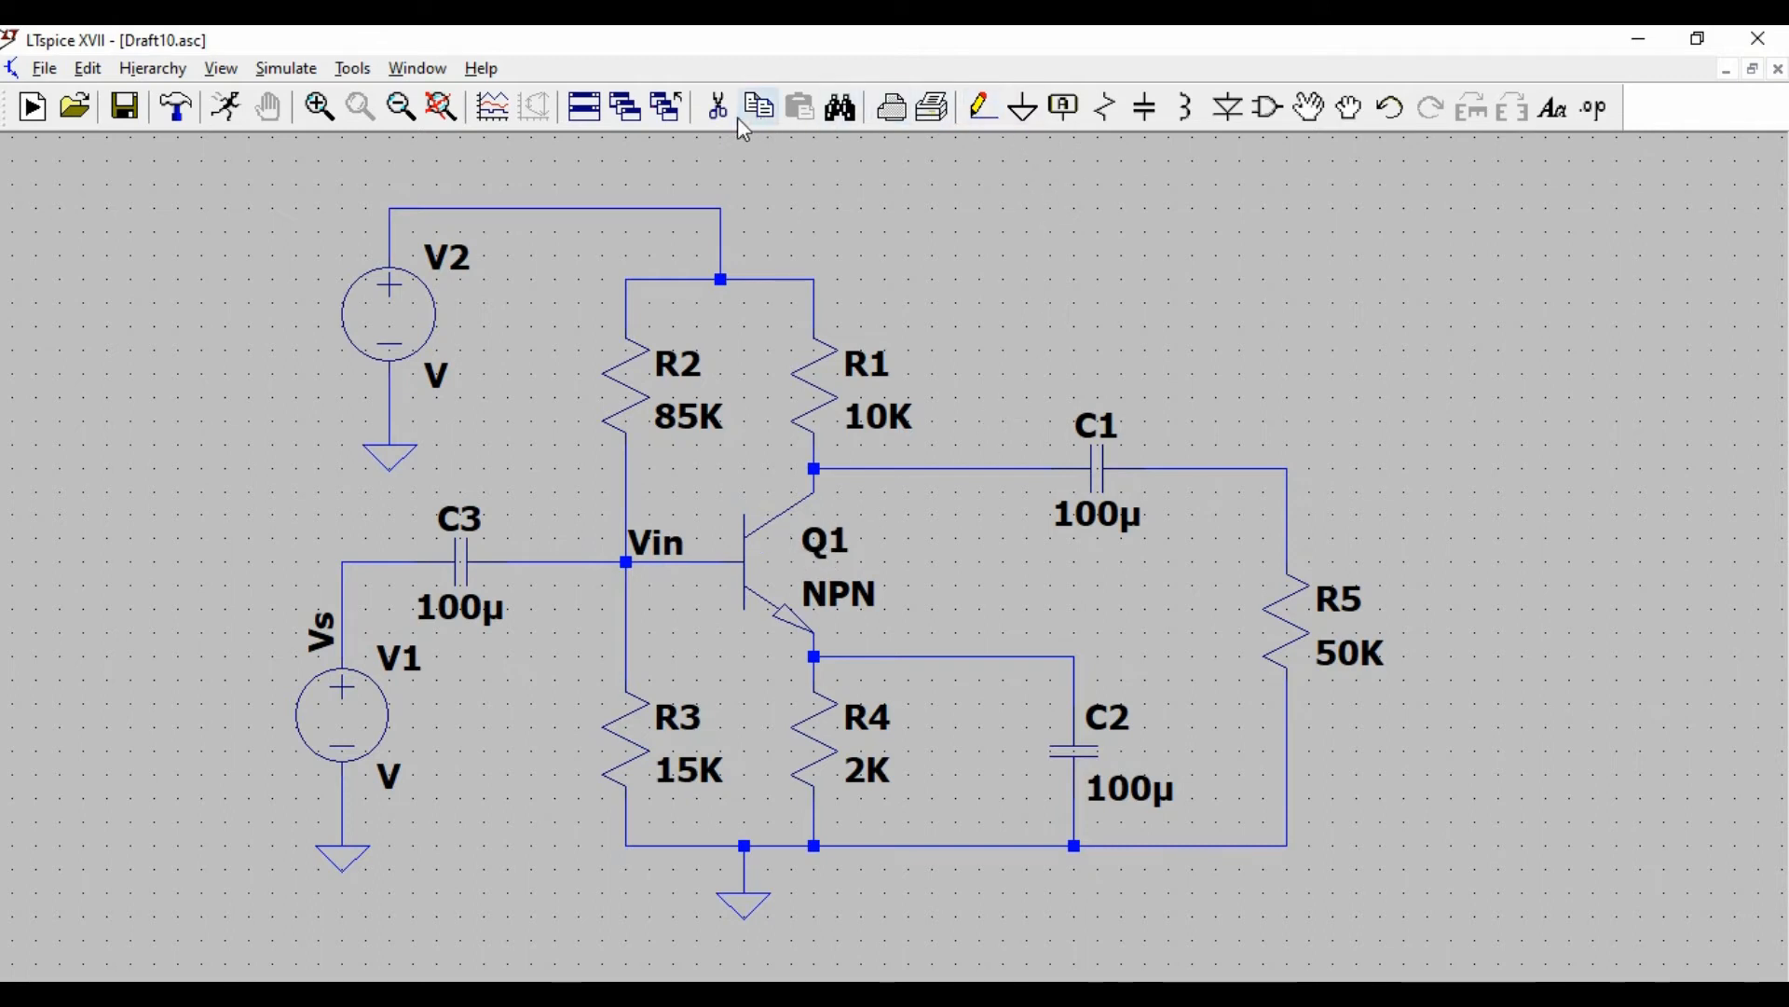
- Place a net label Vout on the collector node of Q1, between R1 and C1
{"action": "left_click", "coordinate": [1062, 106]}
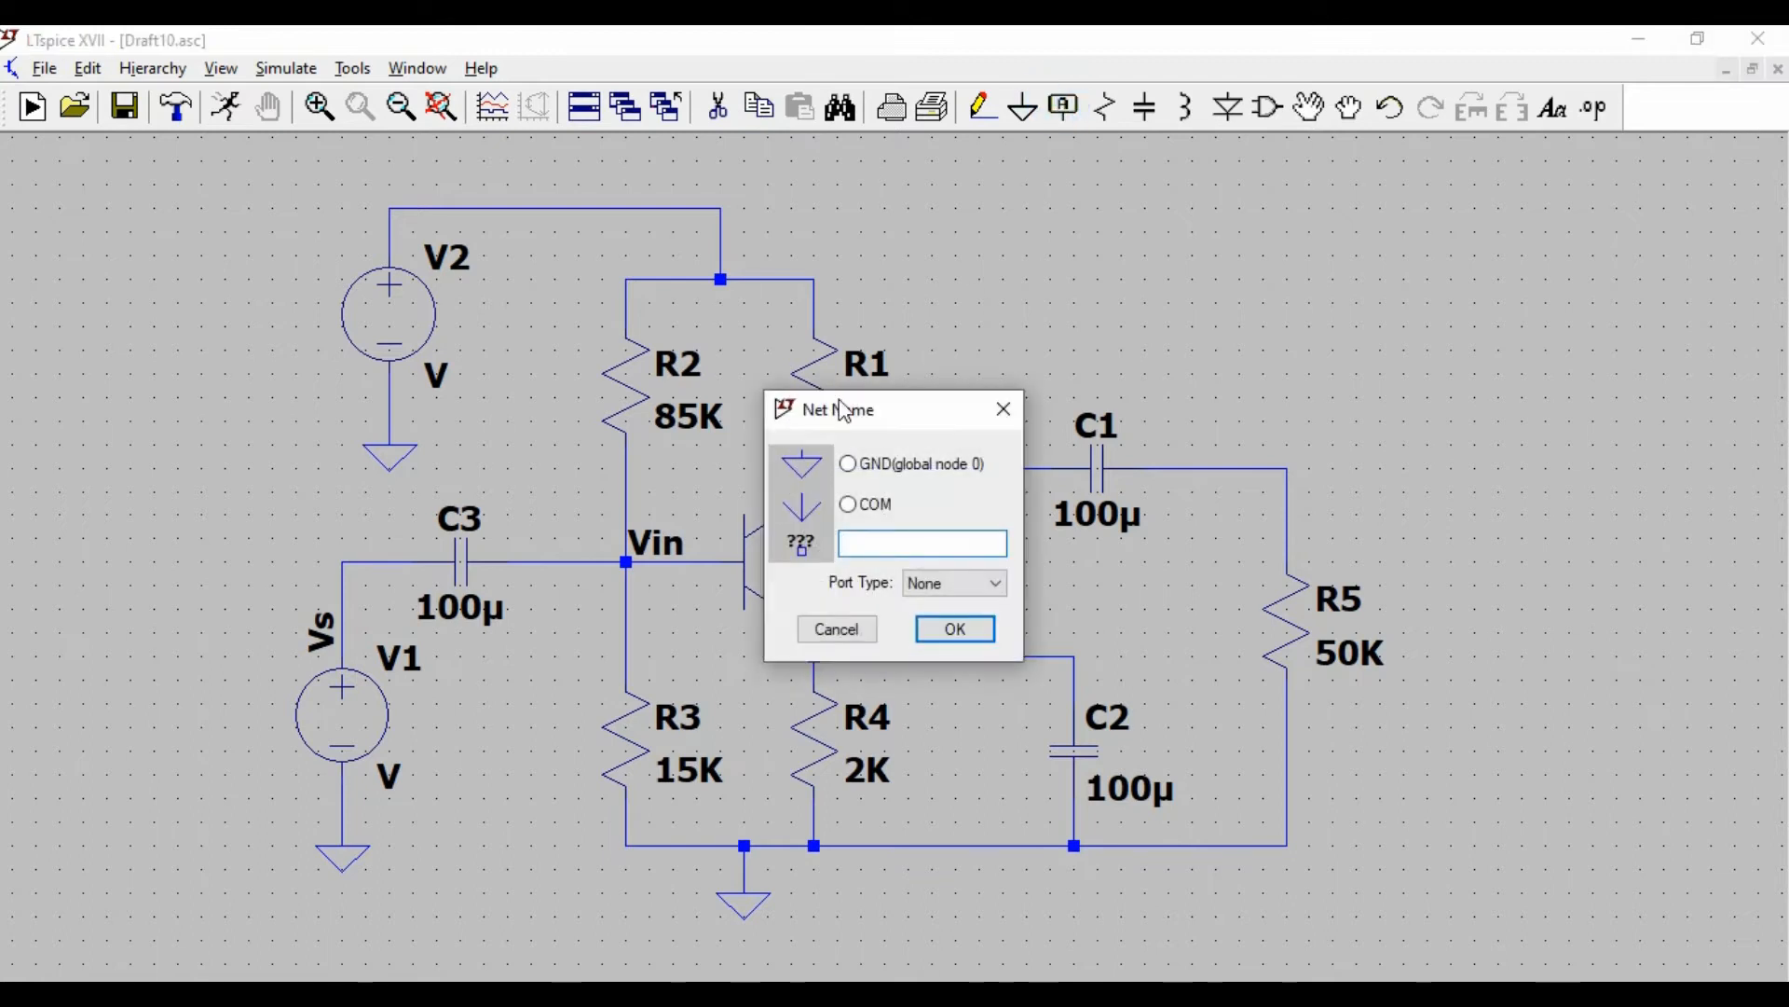
{"action": "type", "text": "V"}
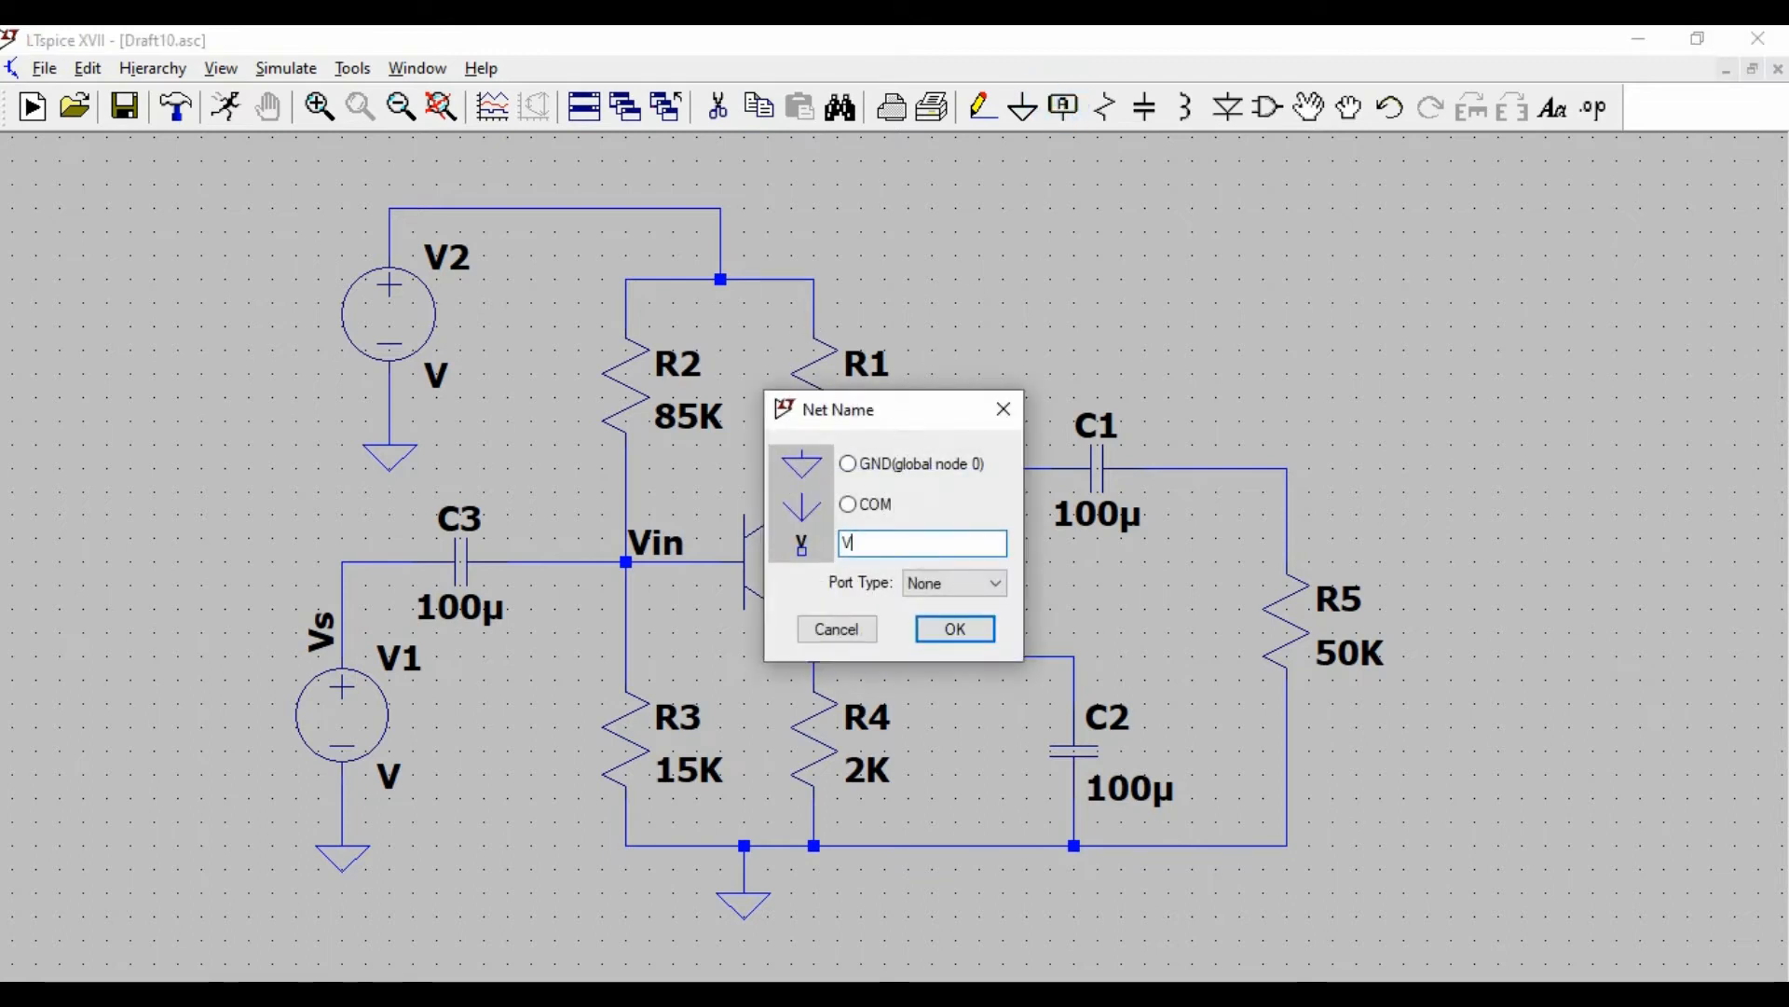
{"action": "type", "text": "out"}
{"action": "left_click", "coordinate": [956, 628]}
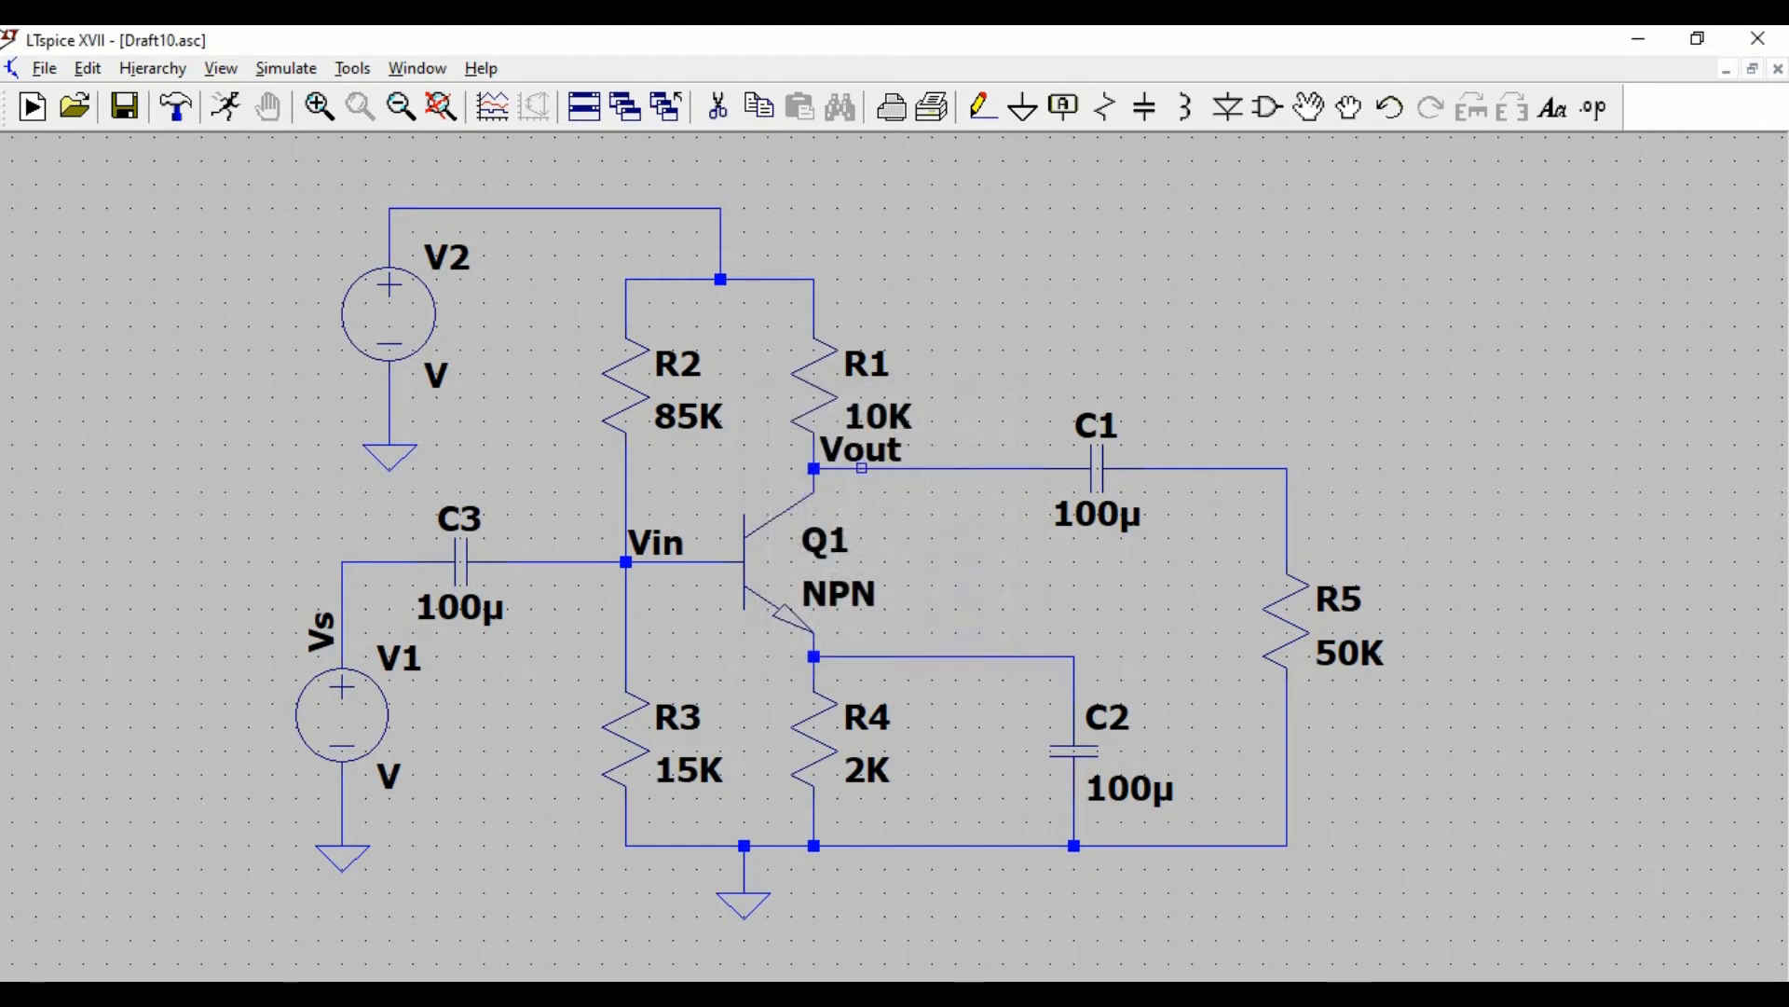
{"action": "left_click", "coordinate": [862, 468]}
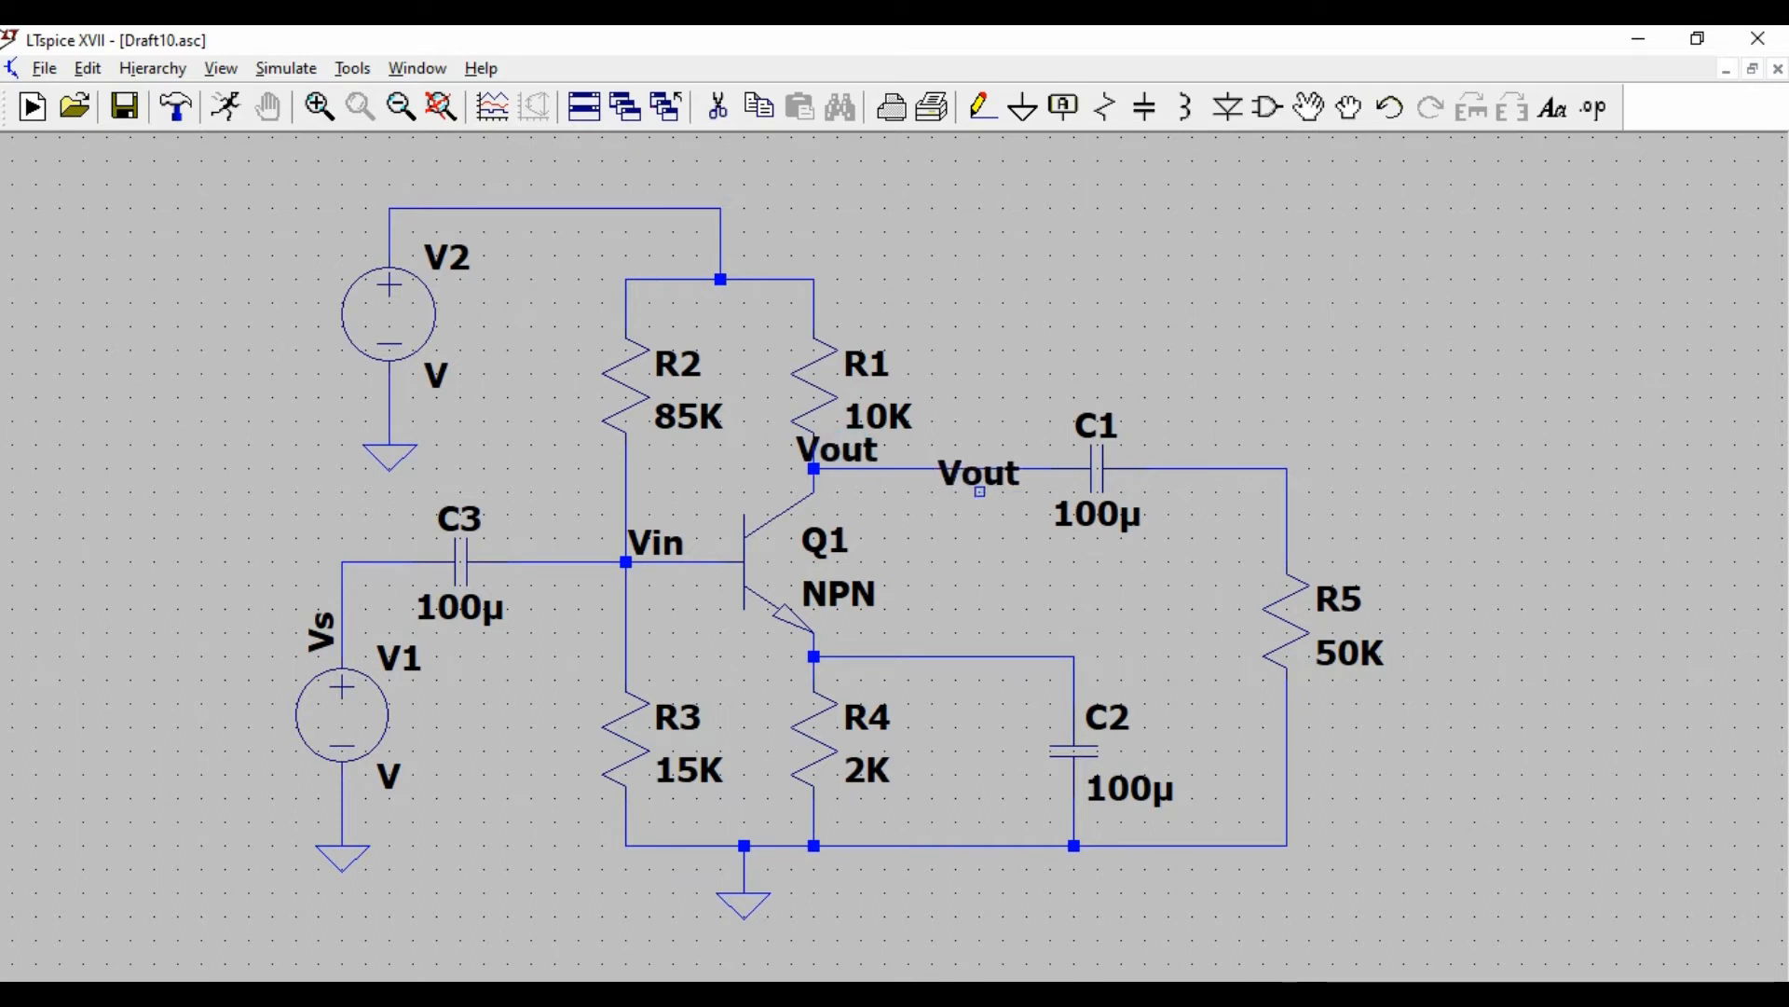
{"action": "key", "text": "Escape"}
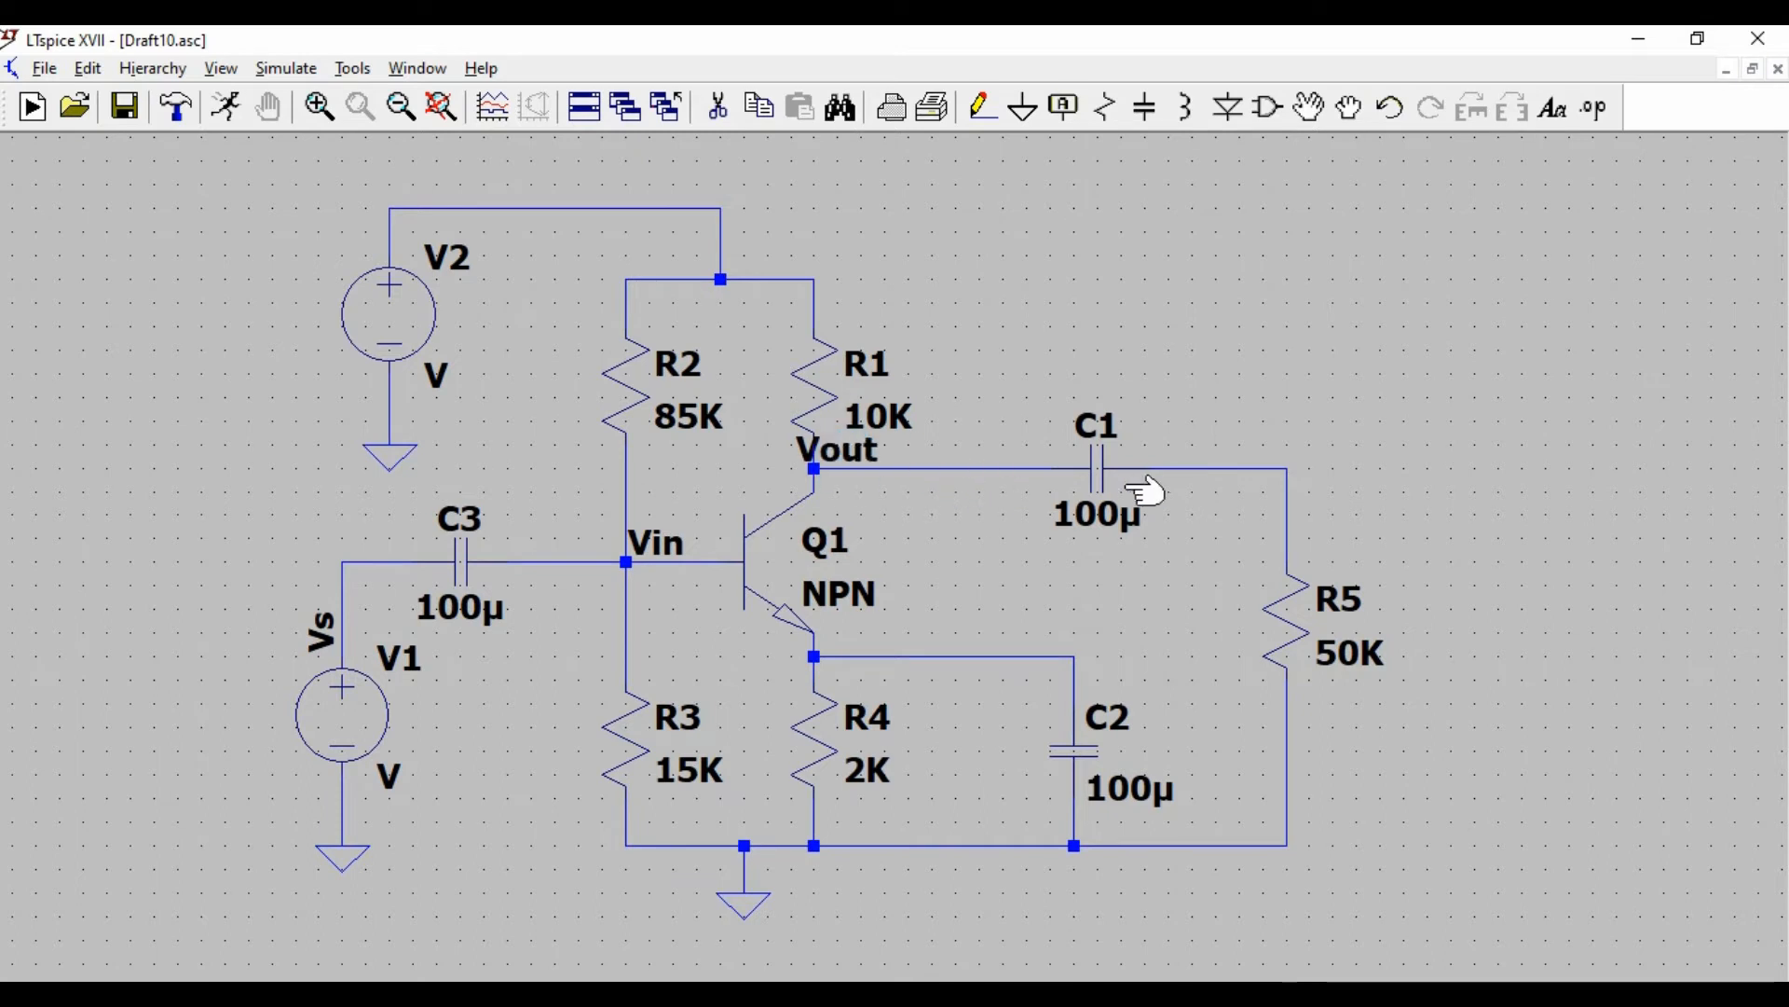
- Place a net label Vload, rotated to vertical, on the wire just above R5
{"action": "left_click", "coordinate": [1063, 107]}
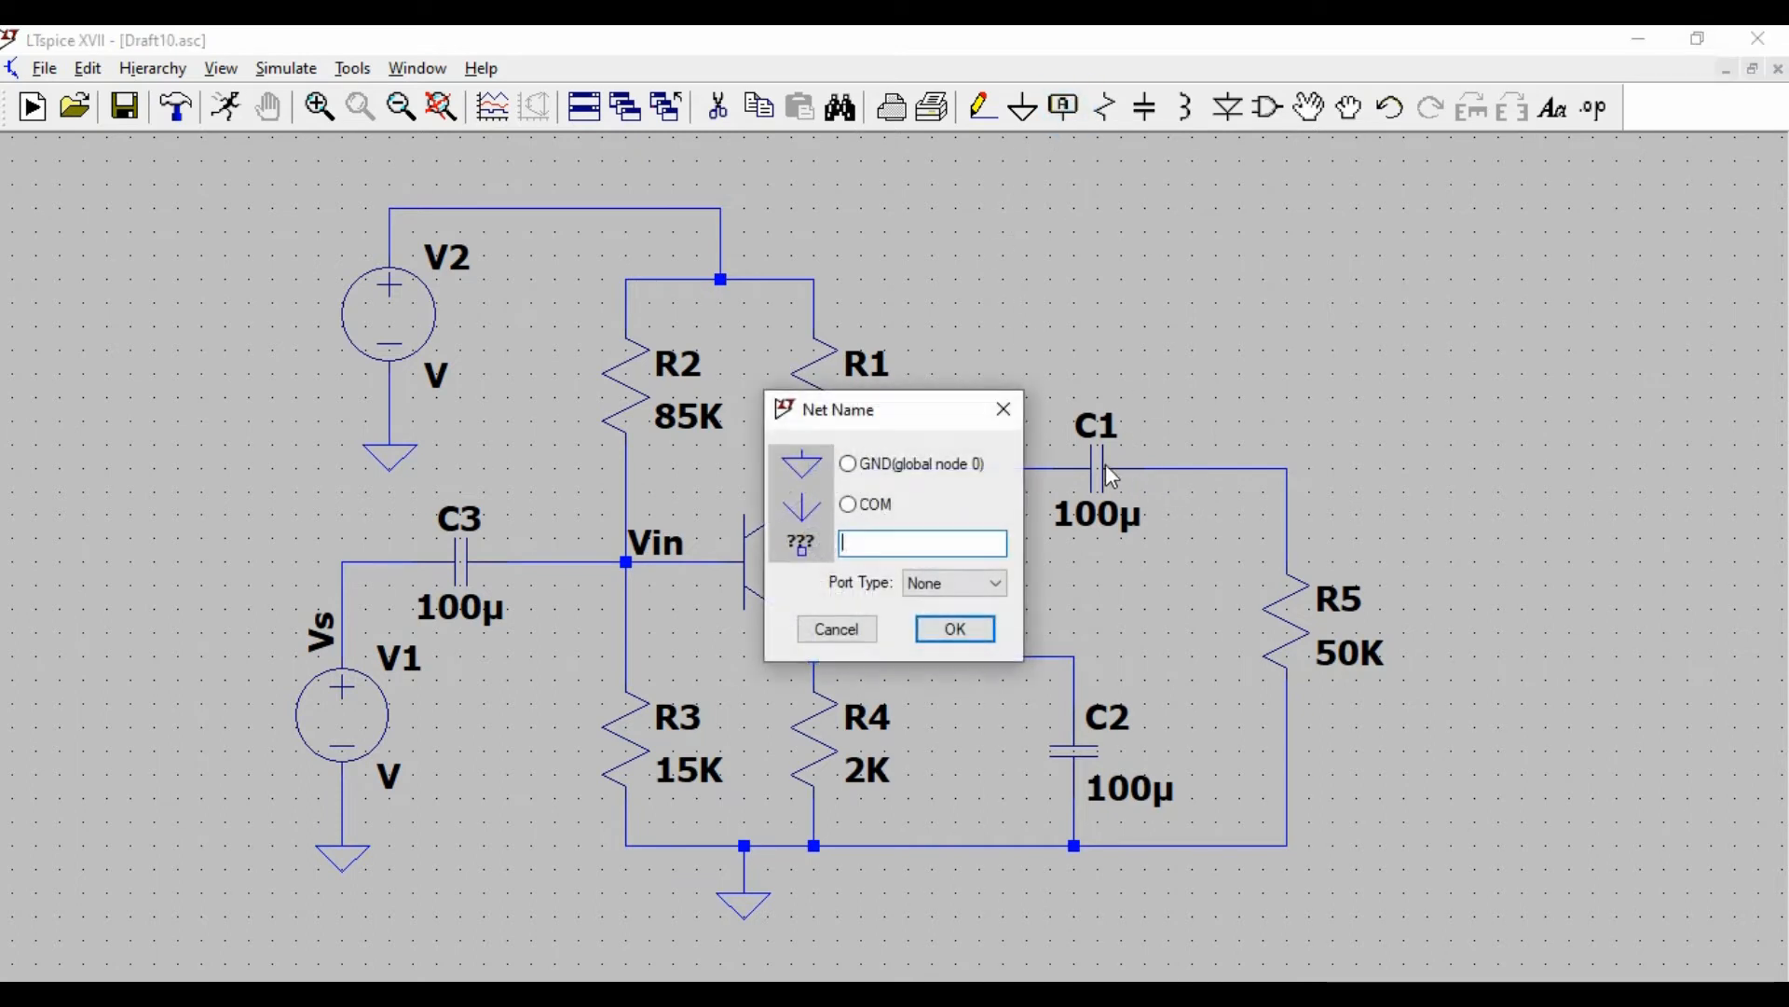
{"action": "type", "text": "V"}
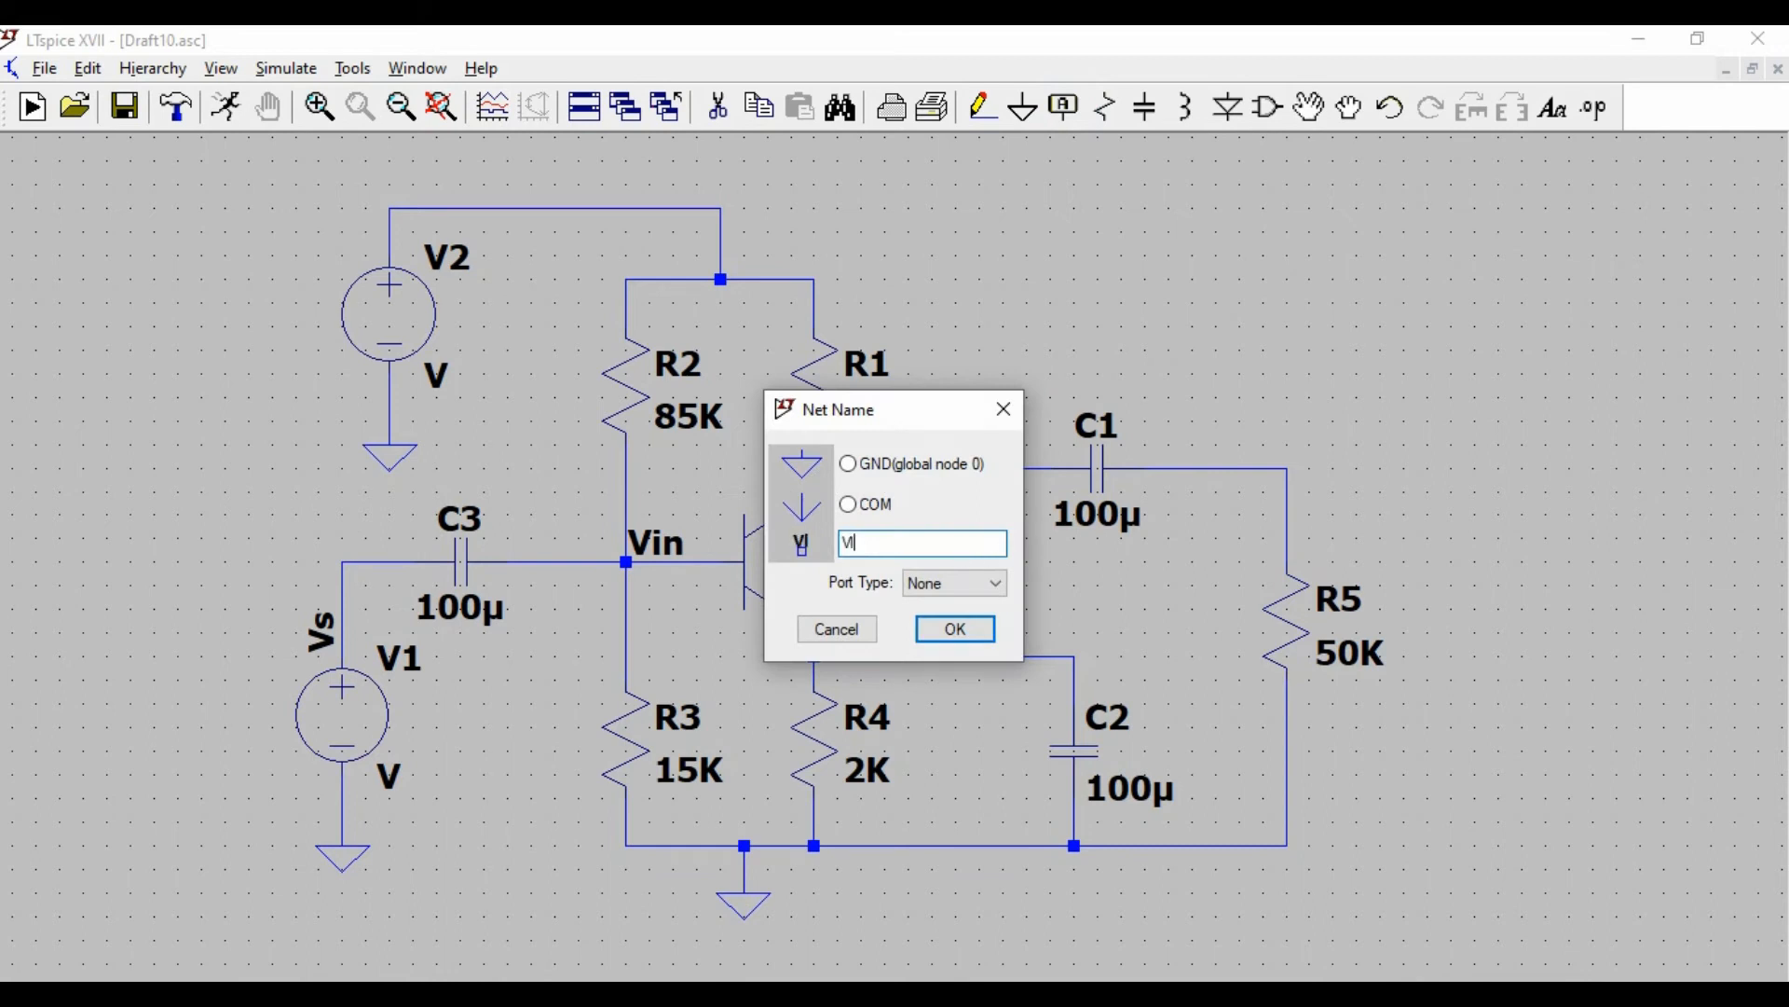
{"action": "type", "text": "load"}
{"action": "left_click", "coordinate": [955, 628]}
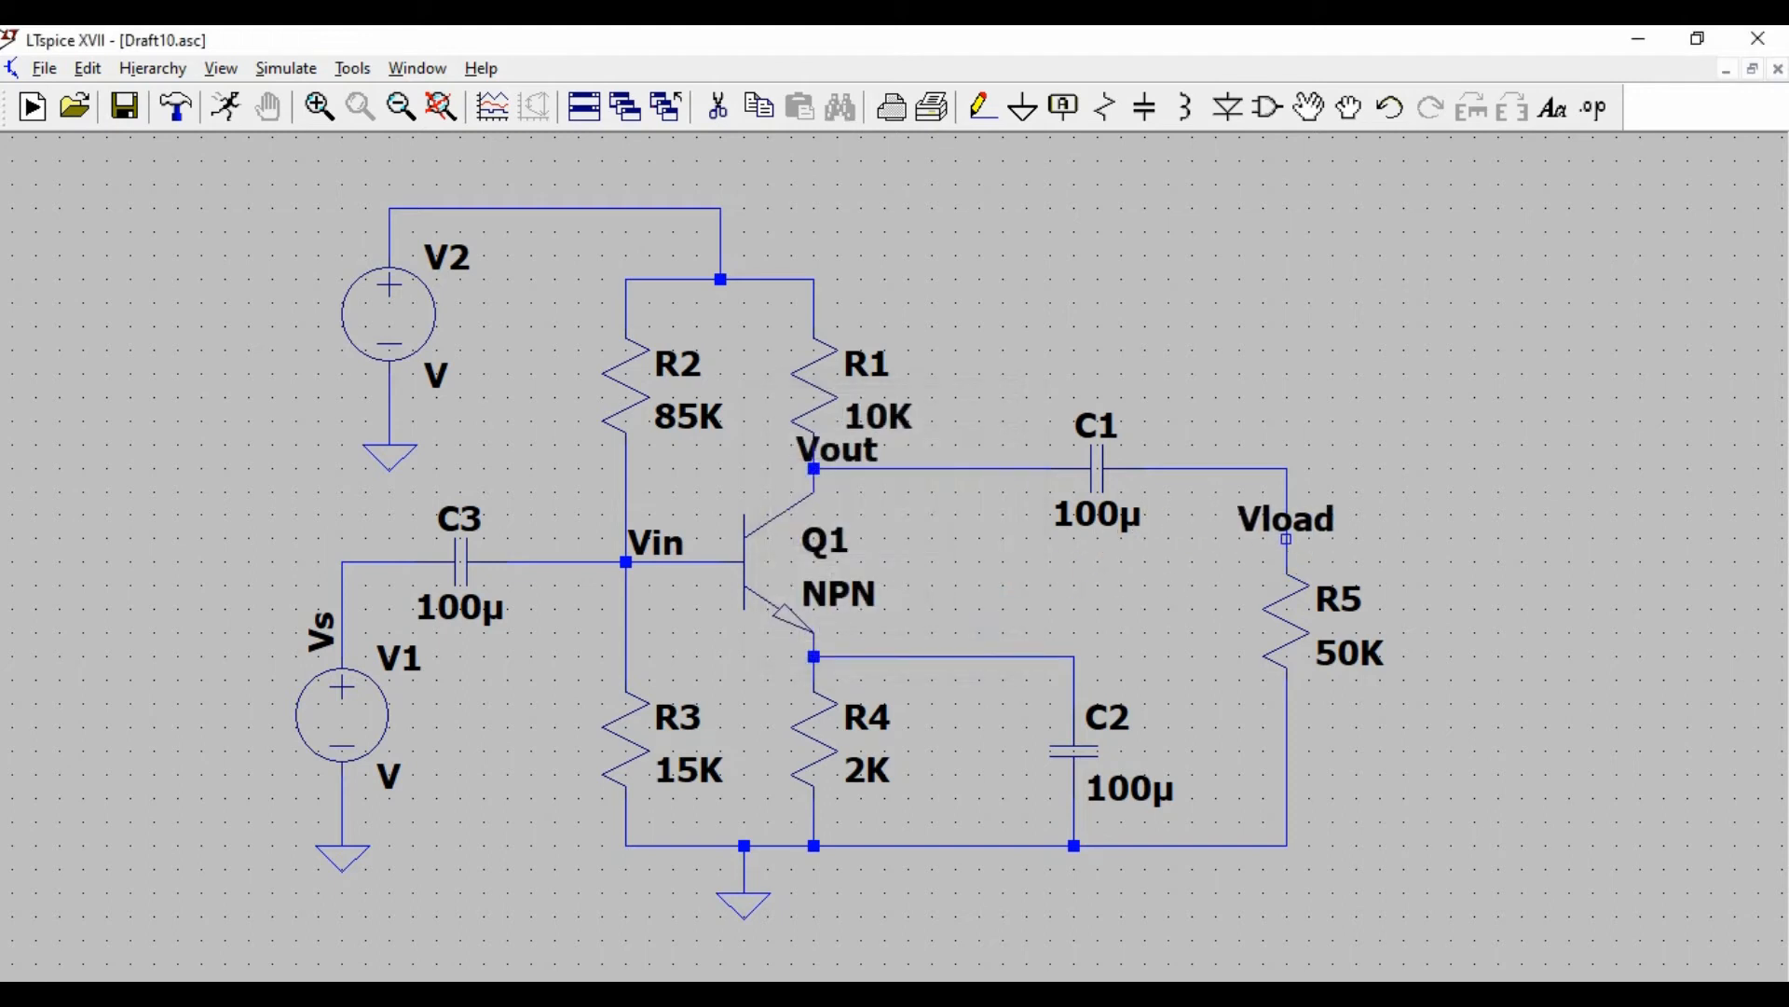
{"action": "key", "text": "ctrl+r"}
{"action": "left_click", "coordinate": [1286, 539]}
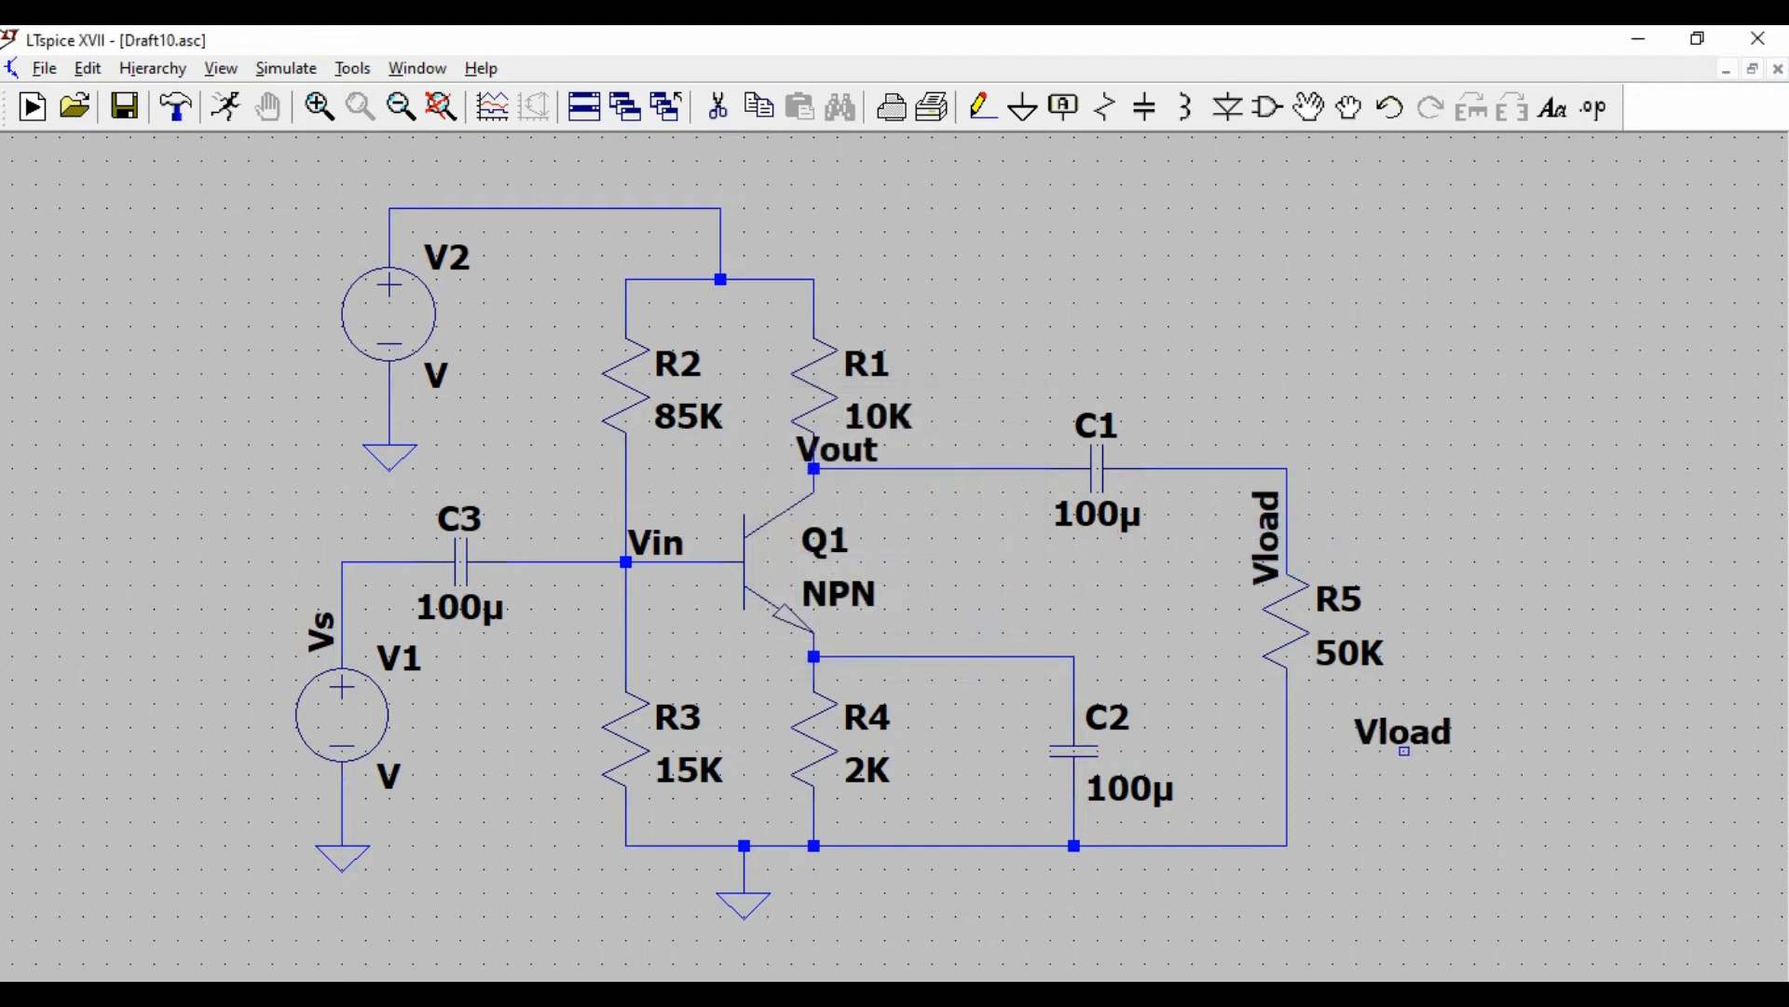
{"action": "key", "text": "Escape"}
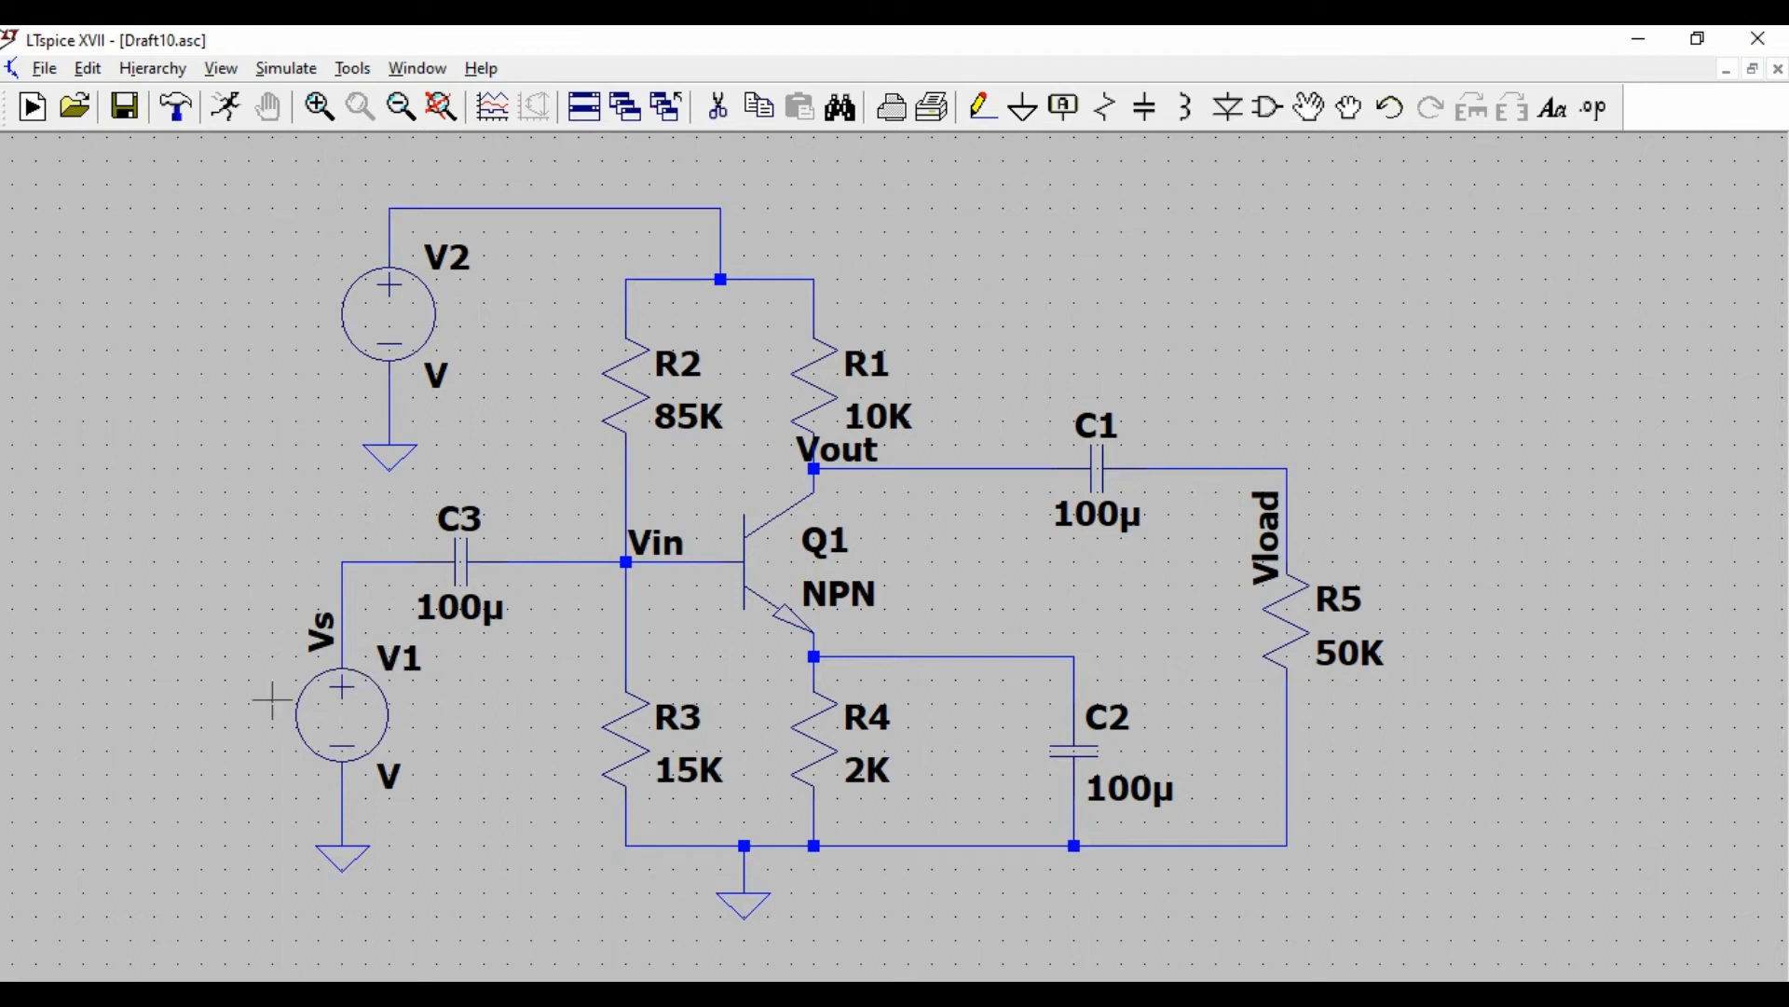
- Configure voltage source V1 as a SINE source with amplitude 10m, frequency 1K and small-signal AC amplitude 1
{"action": "right_click", "coordinate": [371, 708]}
{"action": "left_click", "coordinate": [1041, 586]}
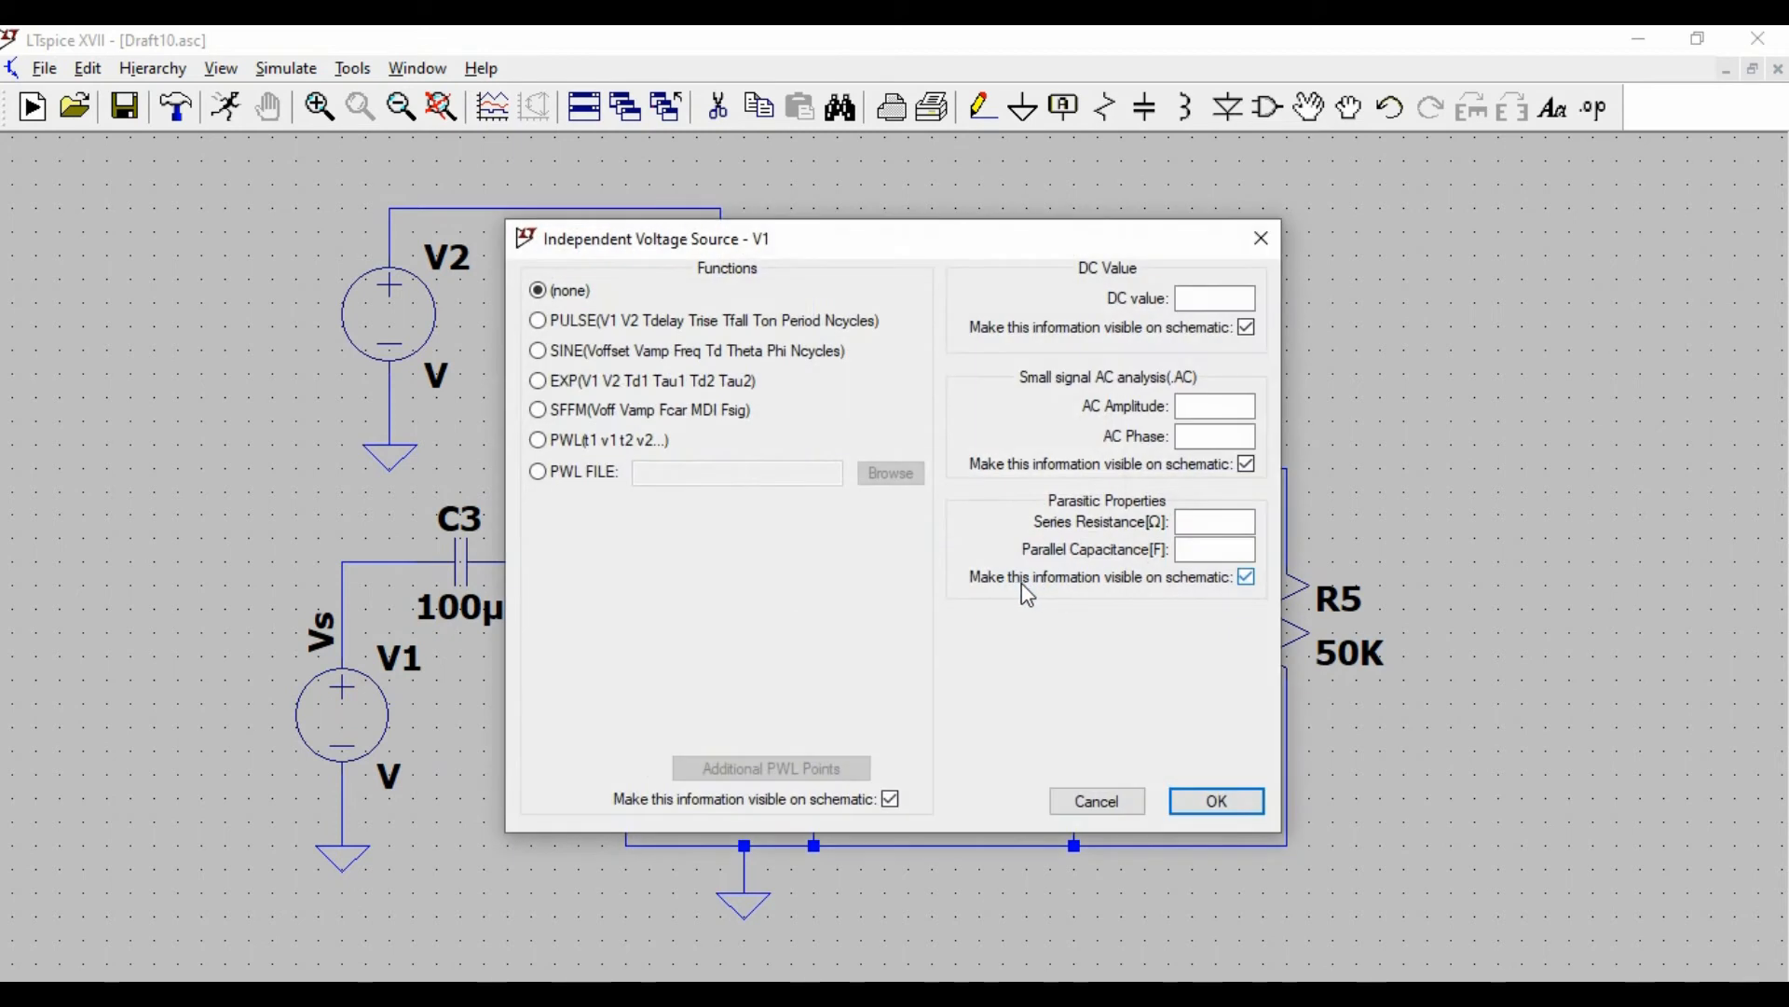
{"action": "left_click", "coordinate": [547, 356]}
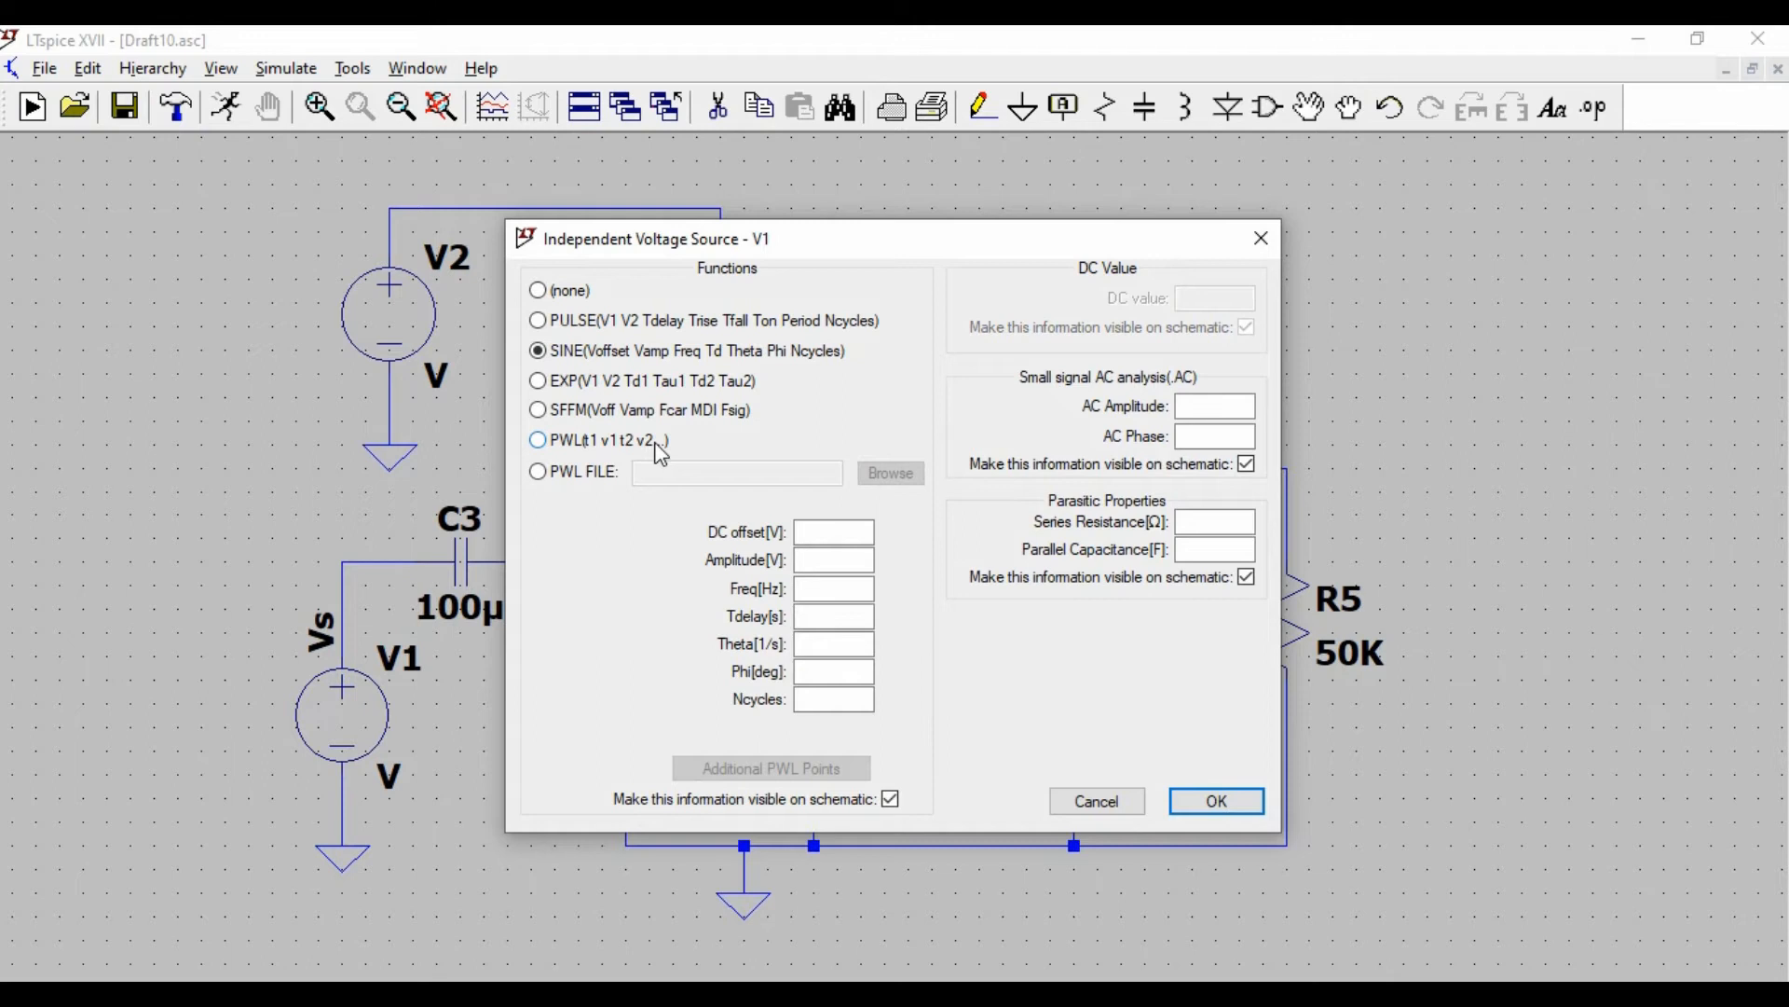
{"action": "left_click", "coordinate": [809, 560]}
{"action": "type", "text": "10"}
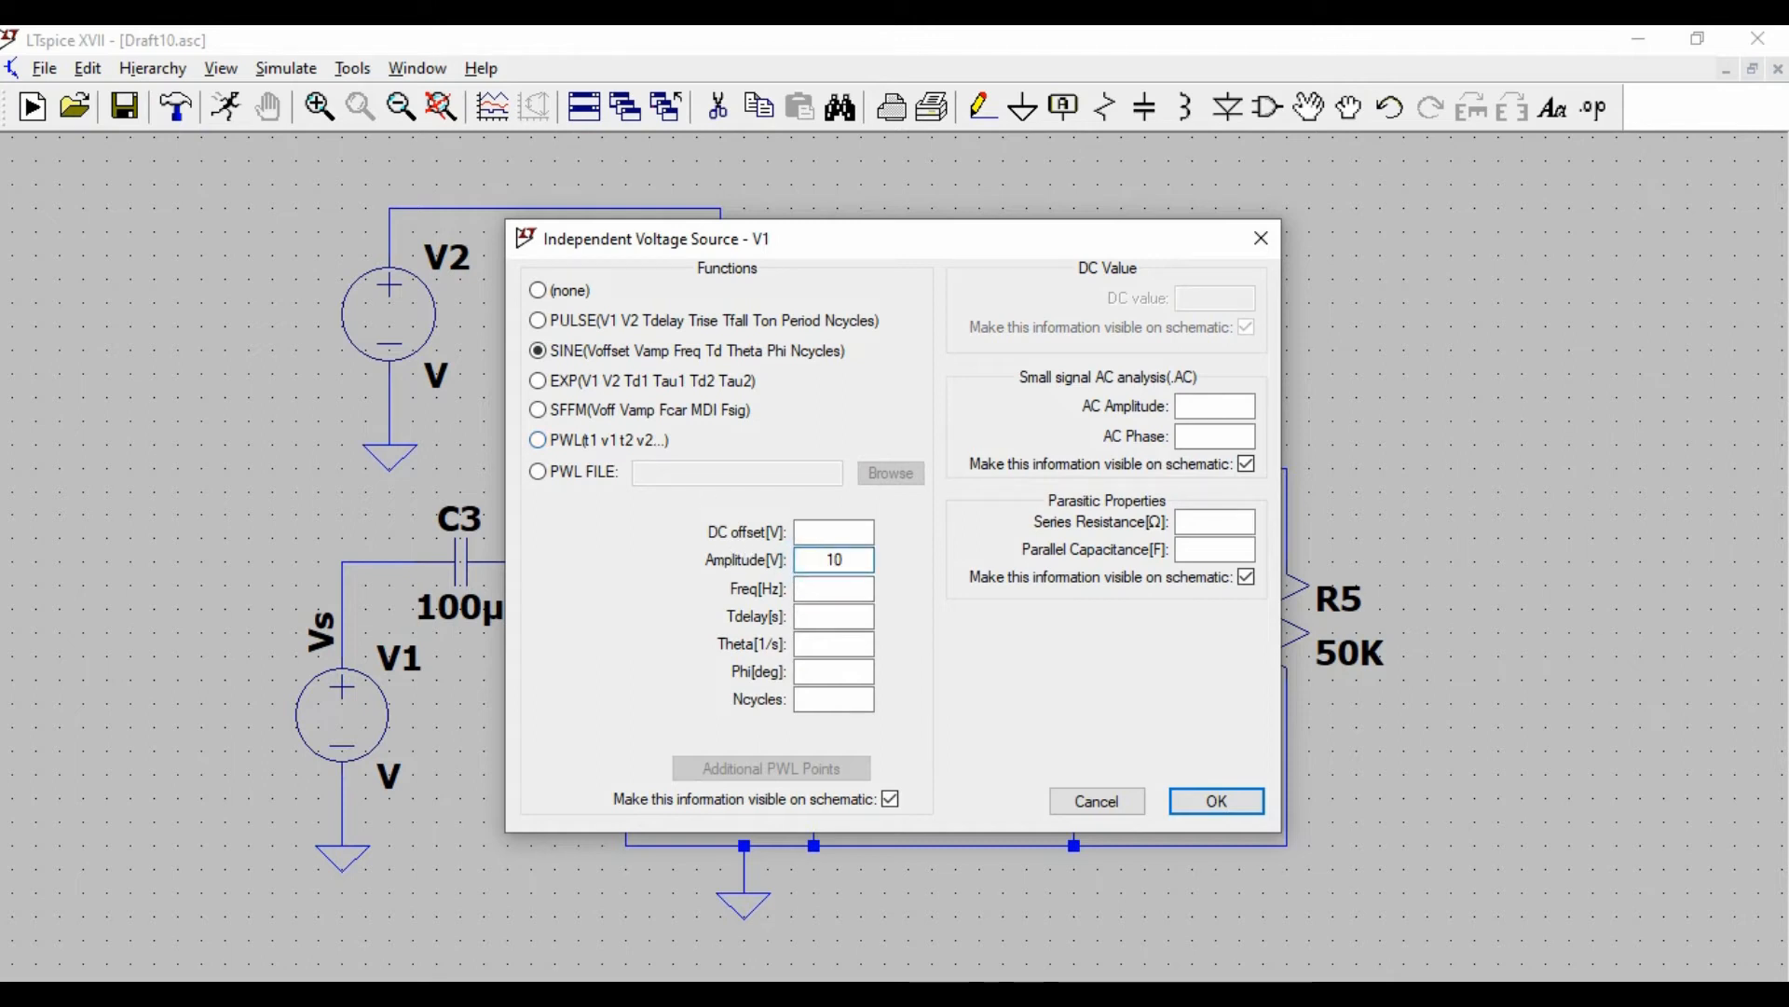
{"action": "type", "text": "m"}
{"action": "left_click", "coordinate": [834, 588]}
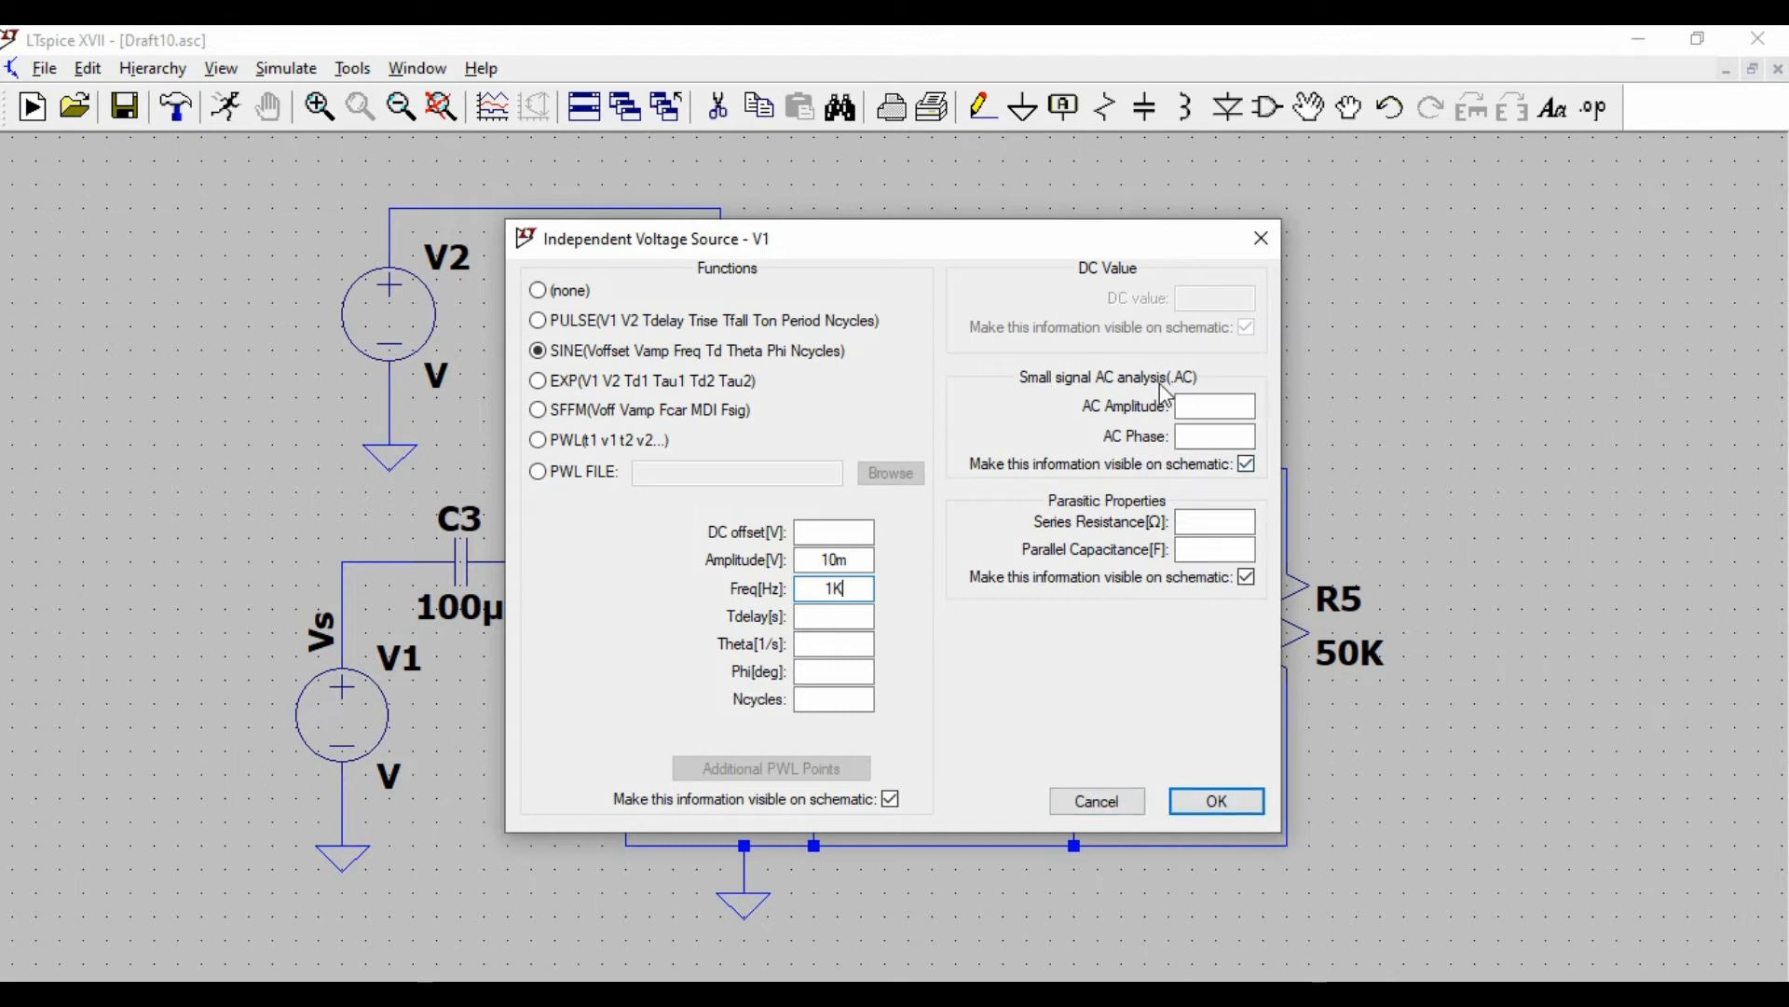
{"action": "left_click", "coordinate": [1222, 409]}
{"action": "type", "text": "1"}
{"action": "left_click", "coordinate": [1211, 803]}
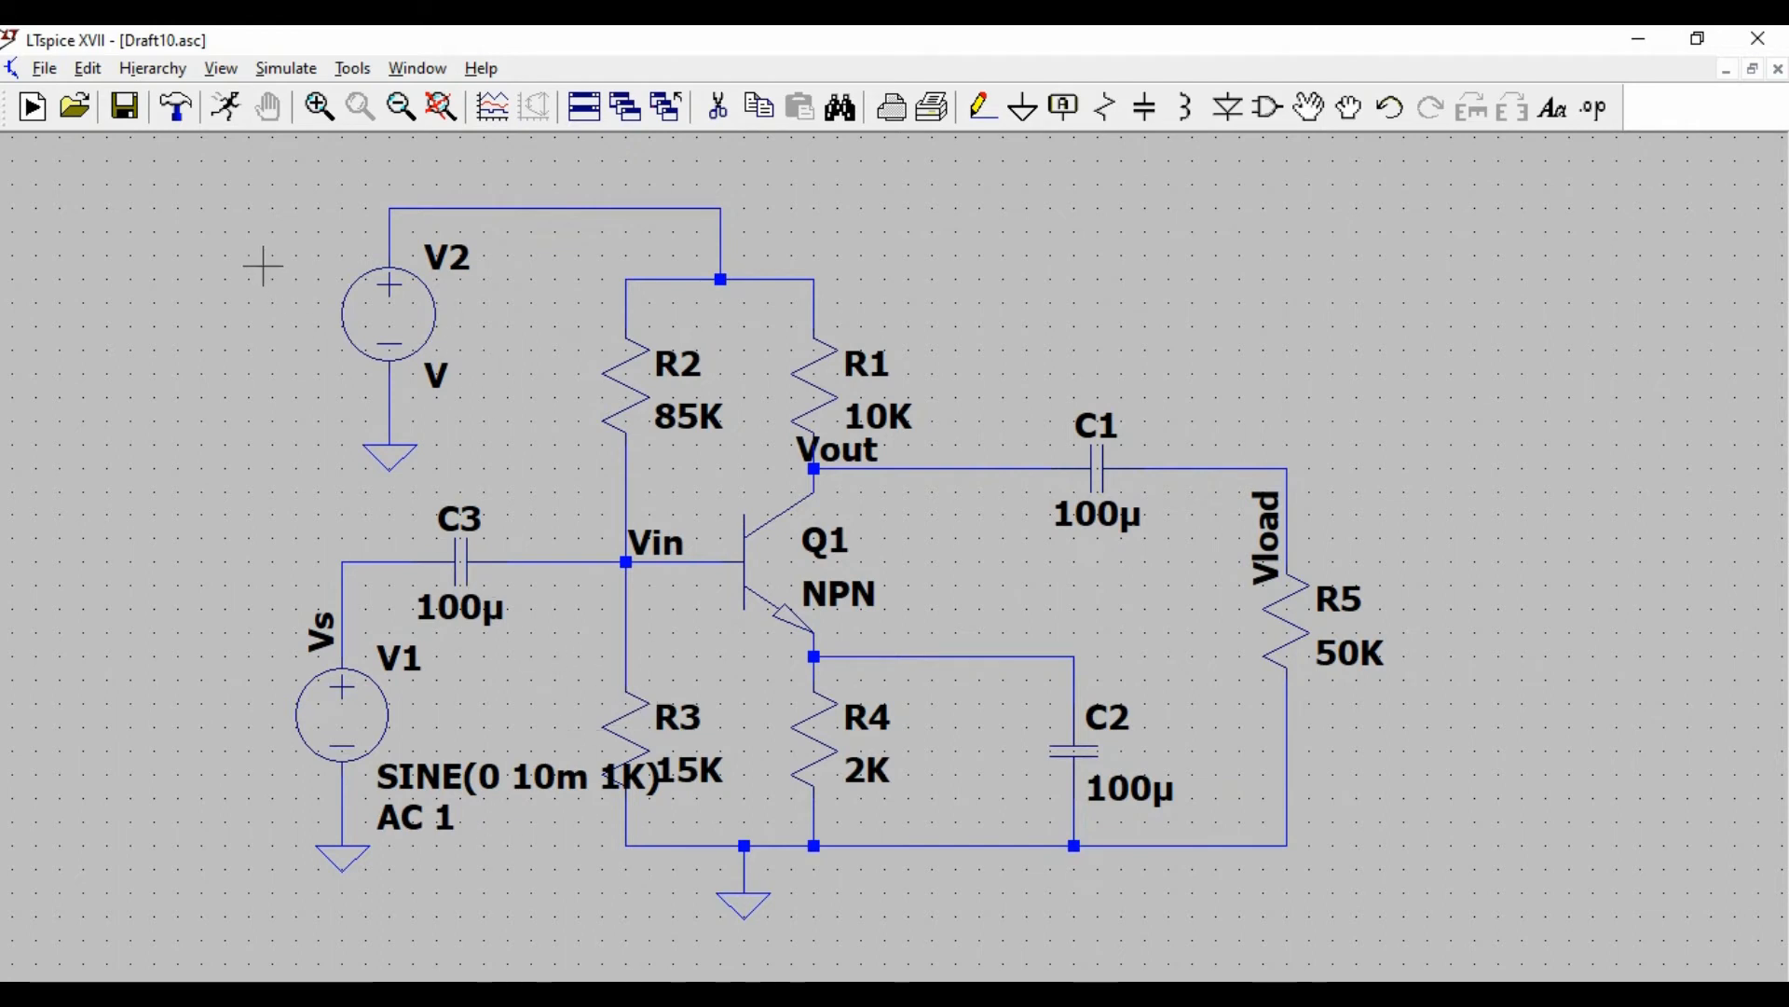
- Define a transient analysis with a 10m stop time and place its directive beside V2
{"action": "left_click", "coordinate": [279, 68]}
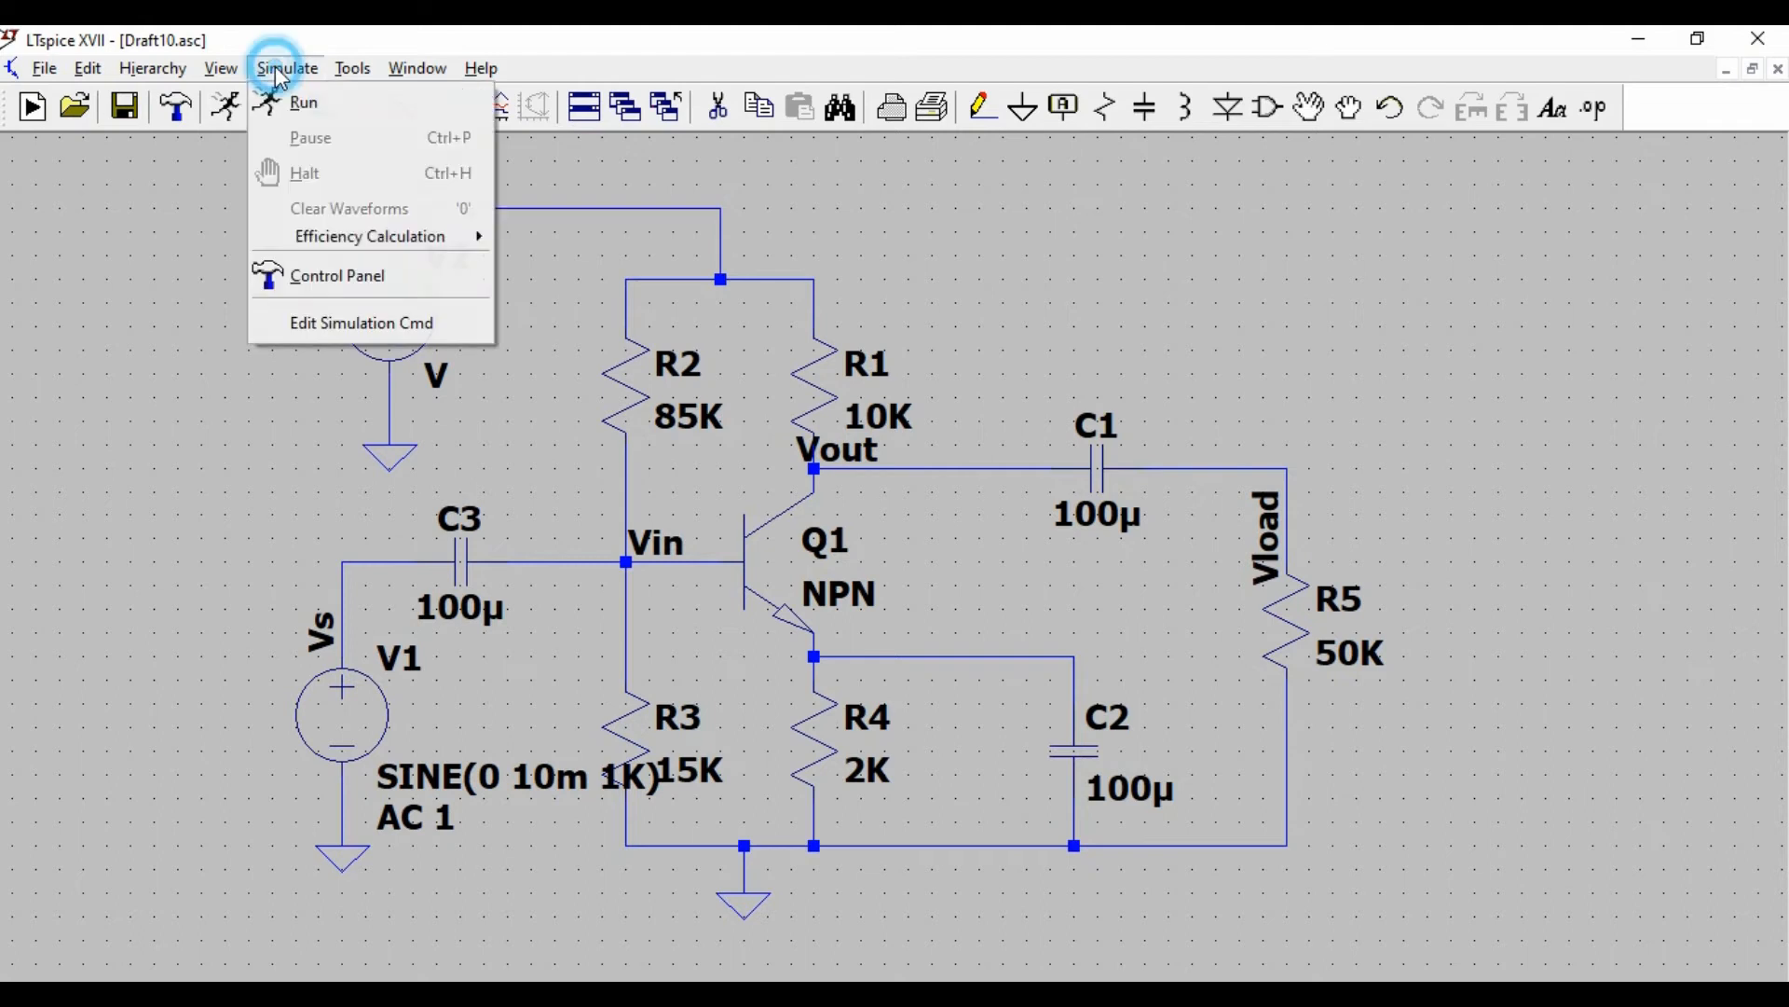
{"action": "left_click", "coordinate": [354, 331]}
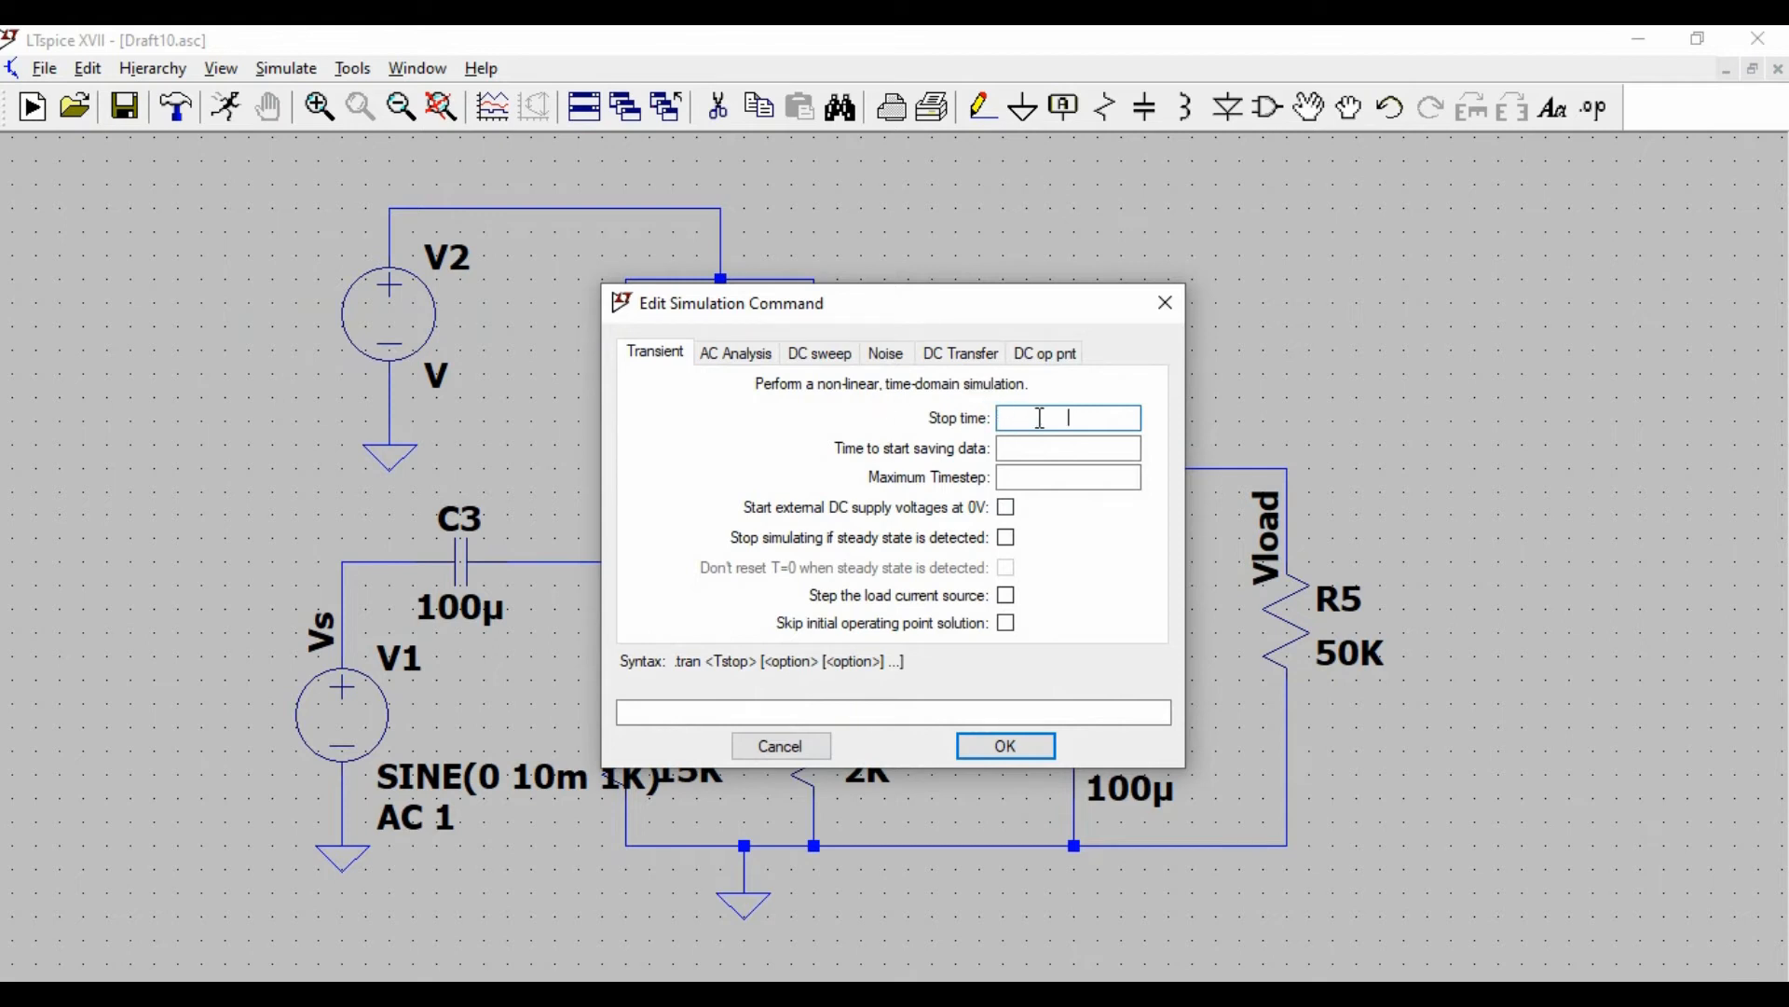
{"action": "type", "text": "10m"}
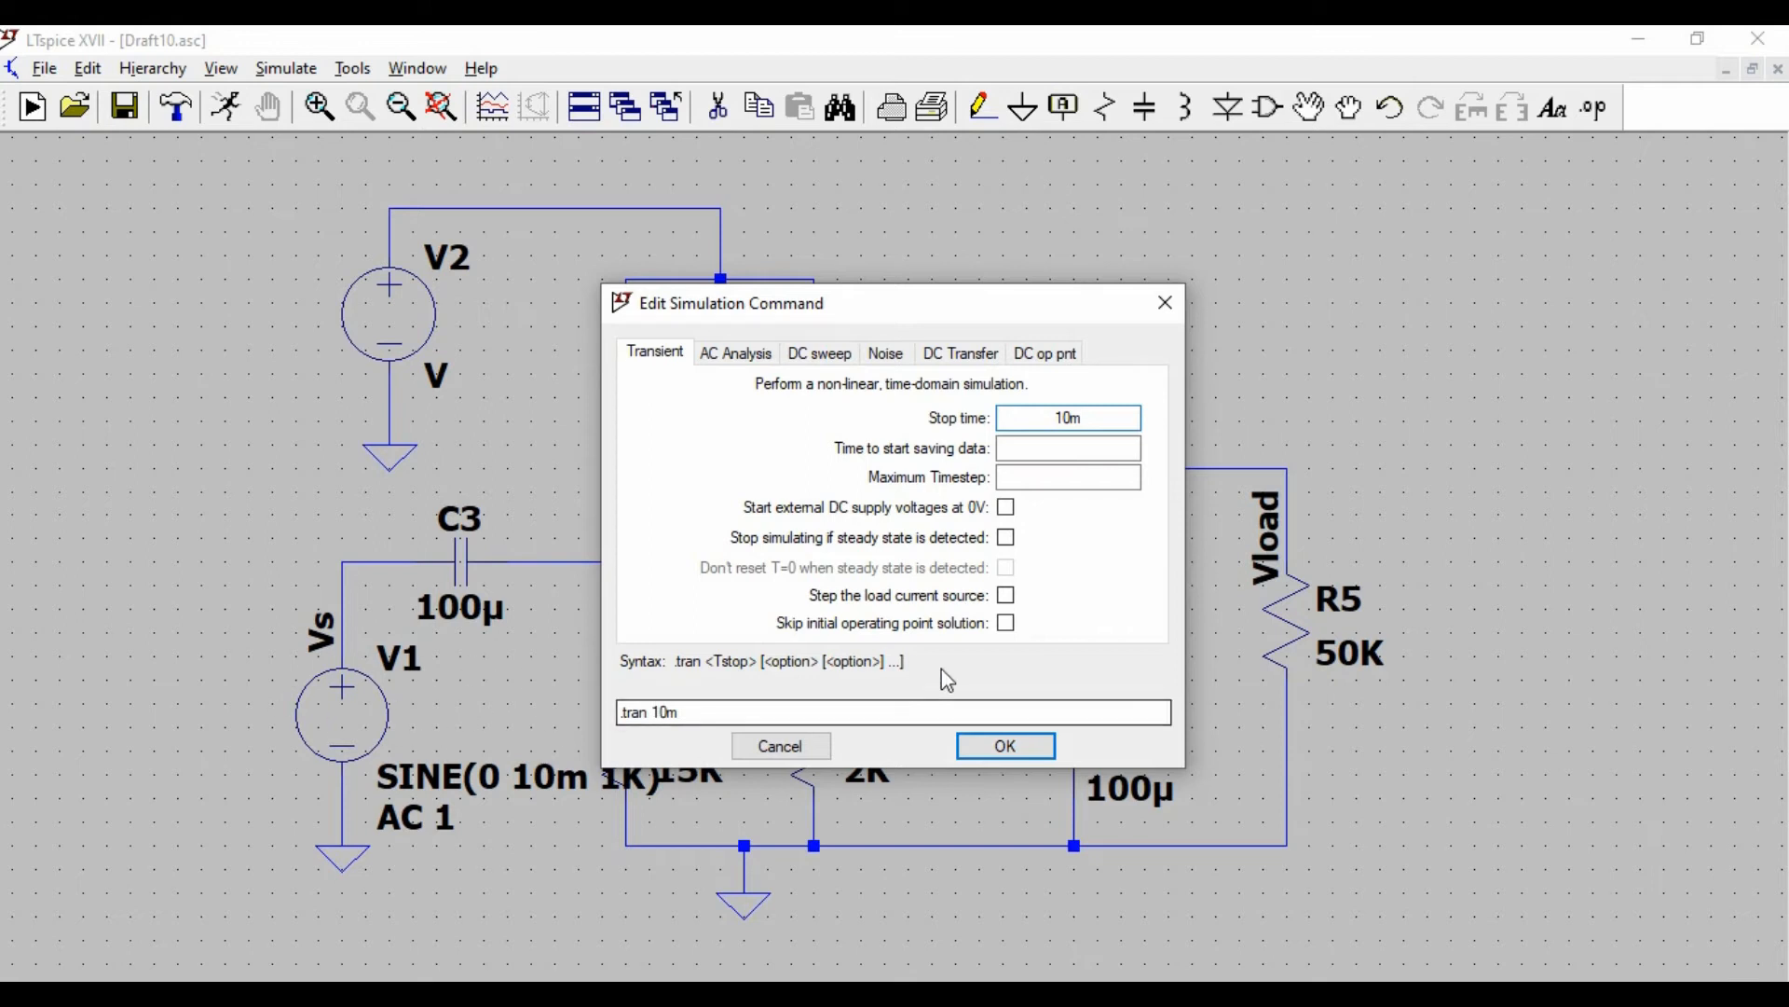
{"action": "left_click", "coordinate": [1007, 745]}
{"action": "left_click", "coordinate": [194, 373]}
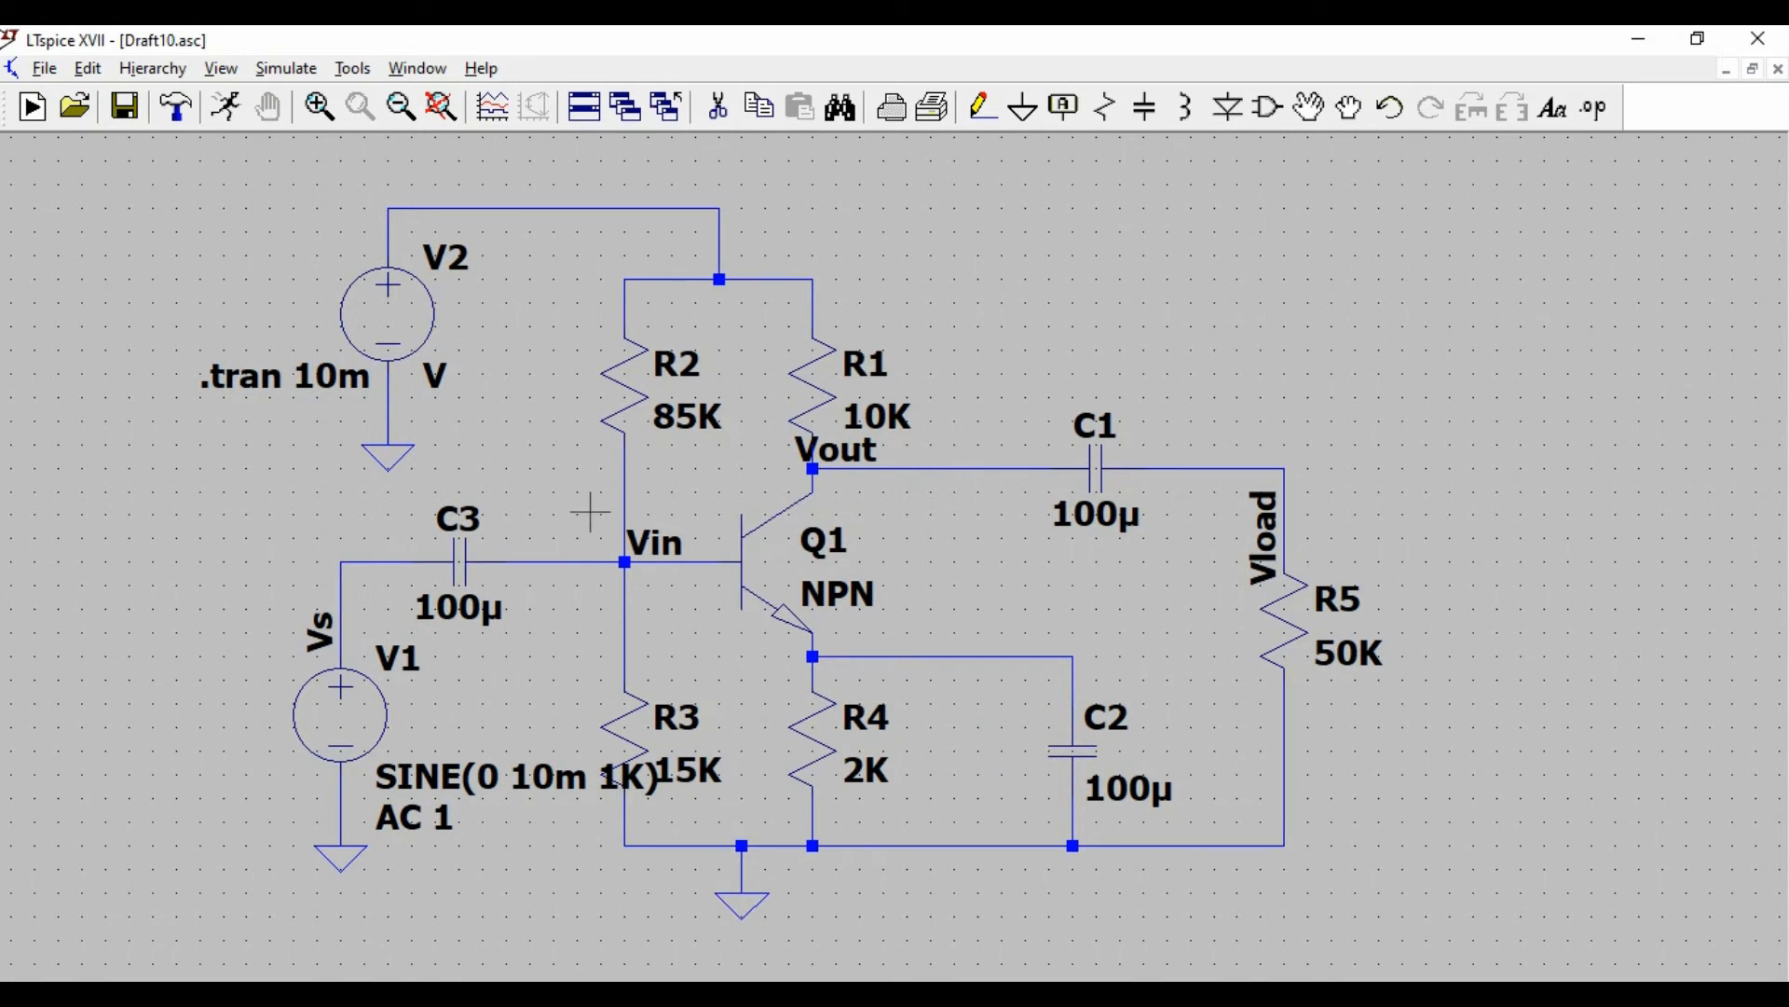
- Set the DC value of voltage source V2 to 20 V
{"action": "left_click", "coordinate": [401, 323]}
{"action": "type", "text": "20"}
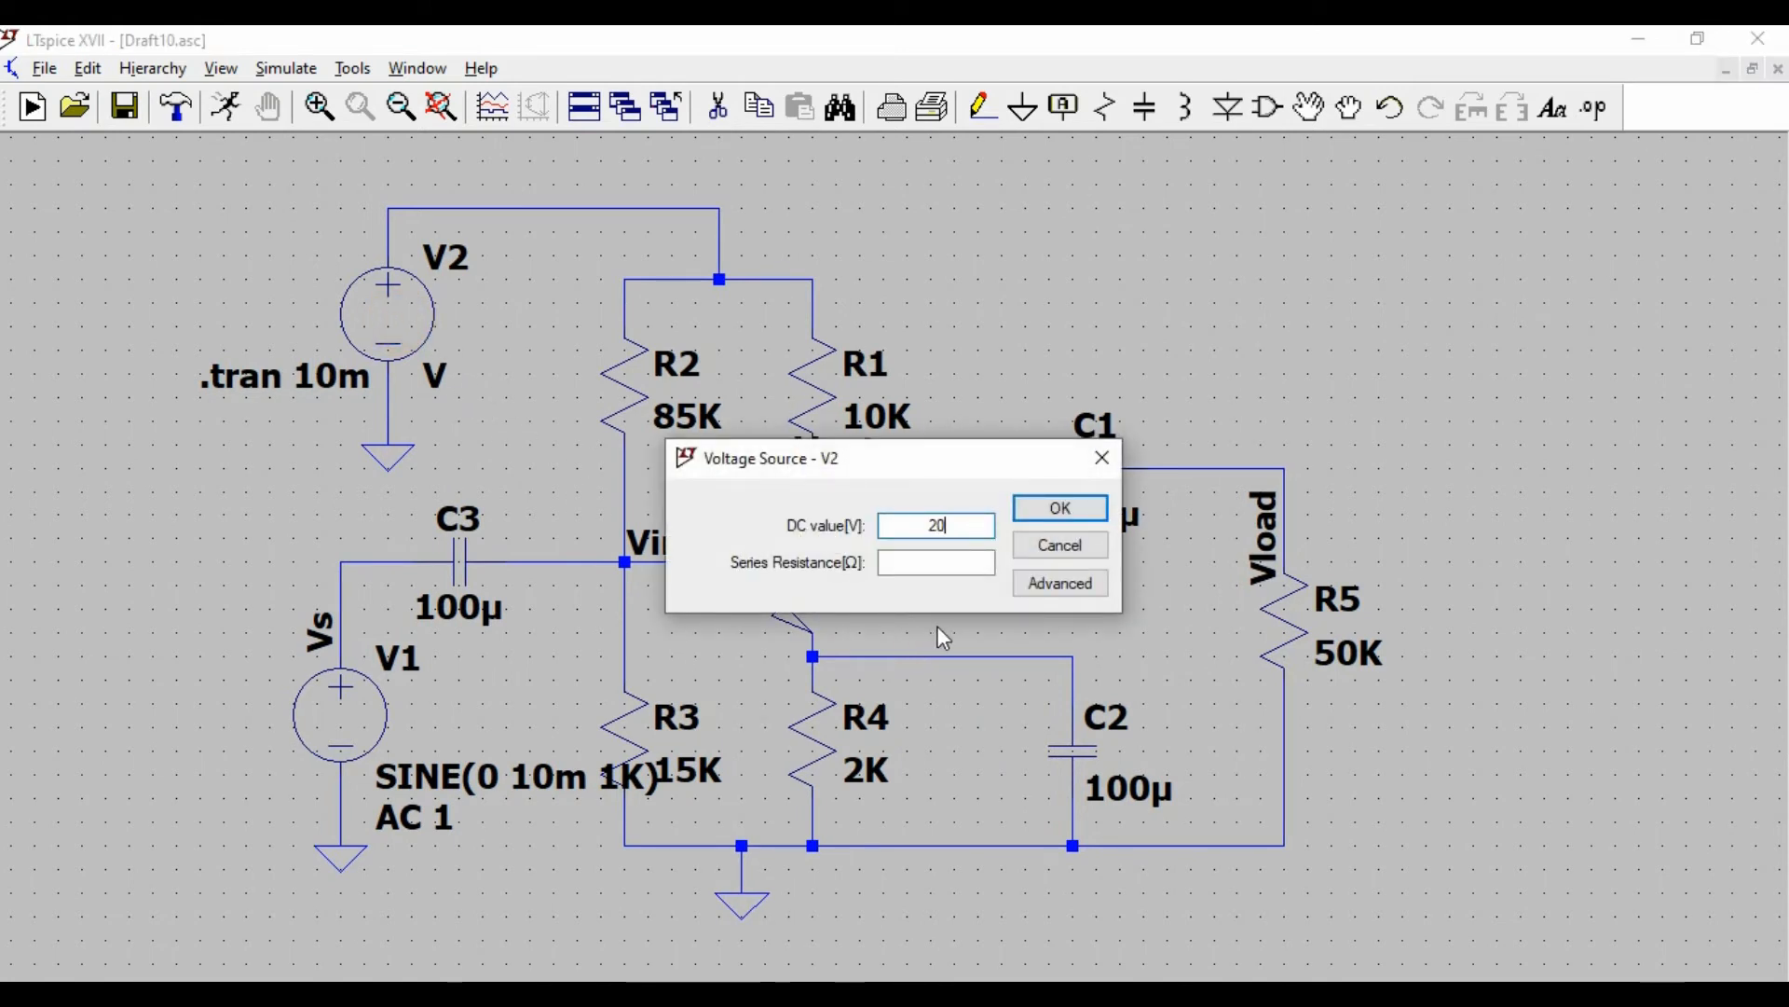
{"action": "left_click", "coordinate": [1081, 510]}
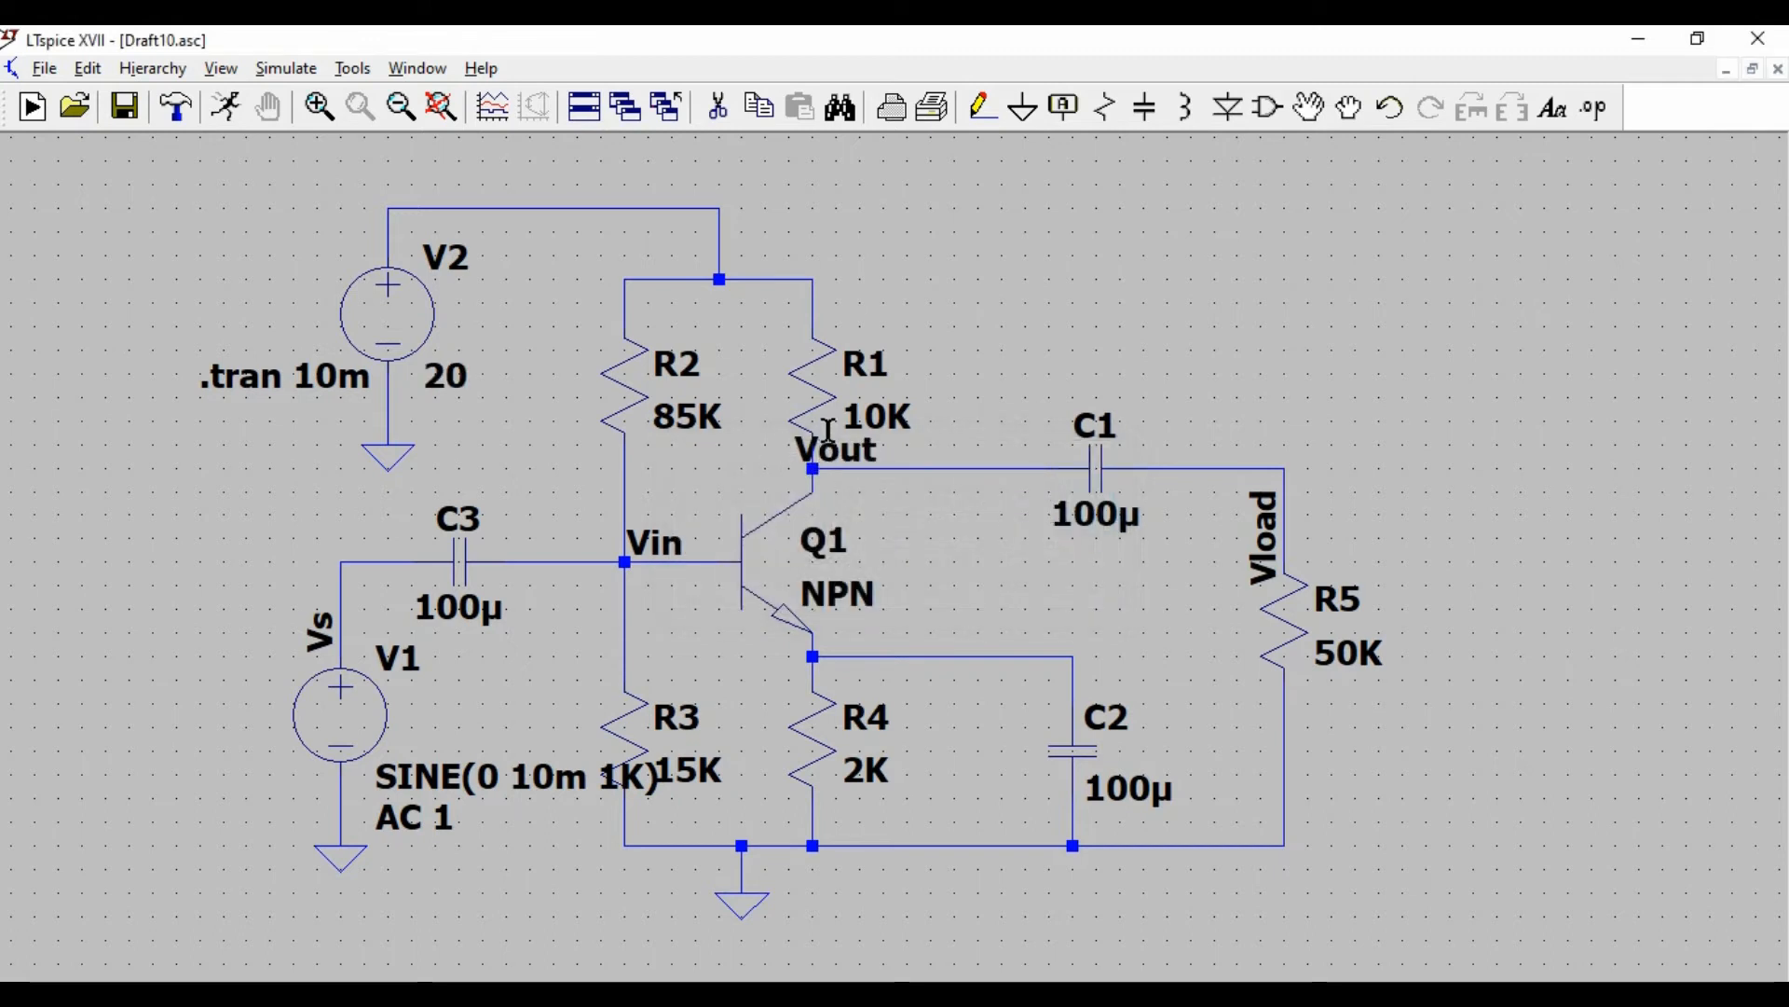
- Run the transient simulation and plot the voltages at the Vs and Vload nets
{"action": "left_click", "coordinate": [235, 120]}
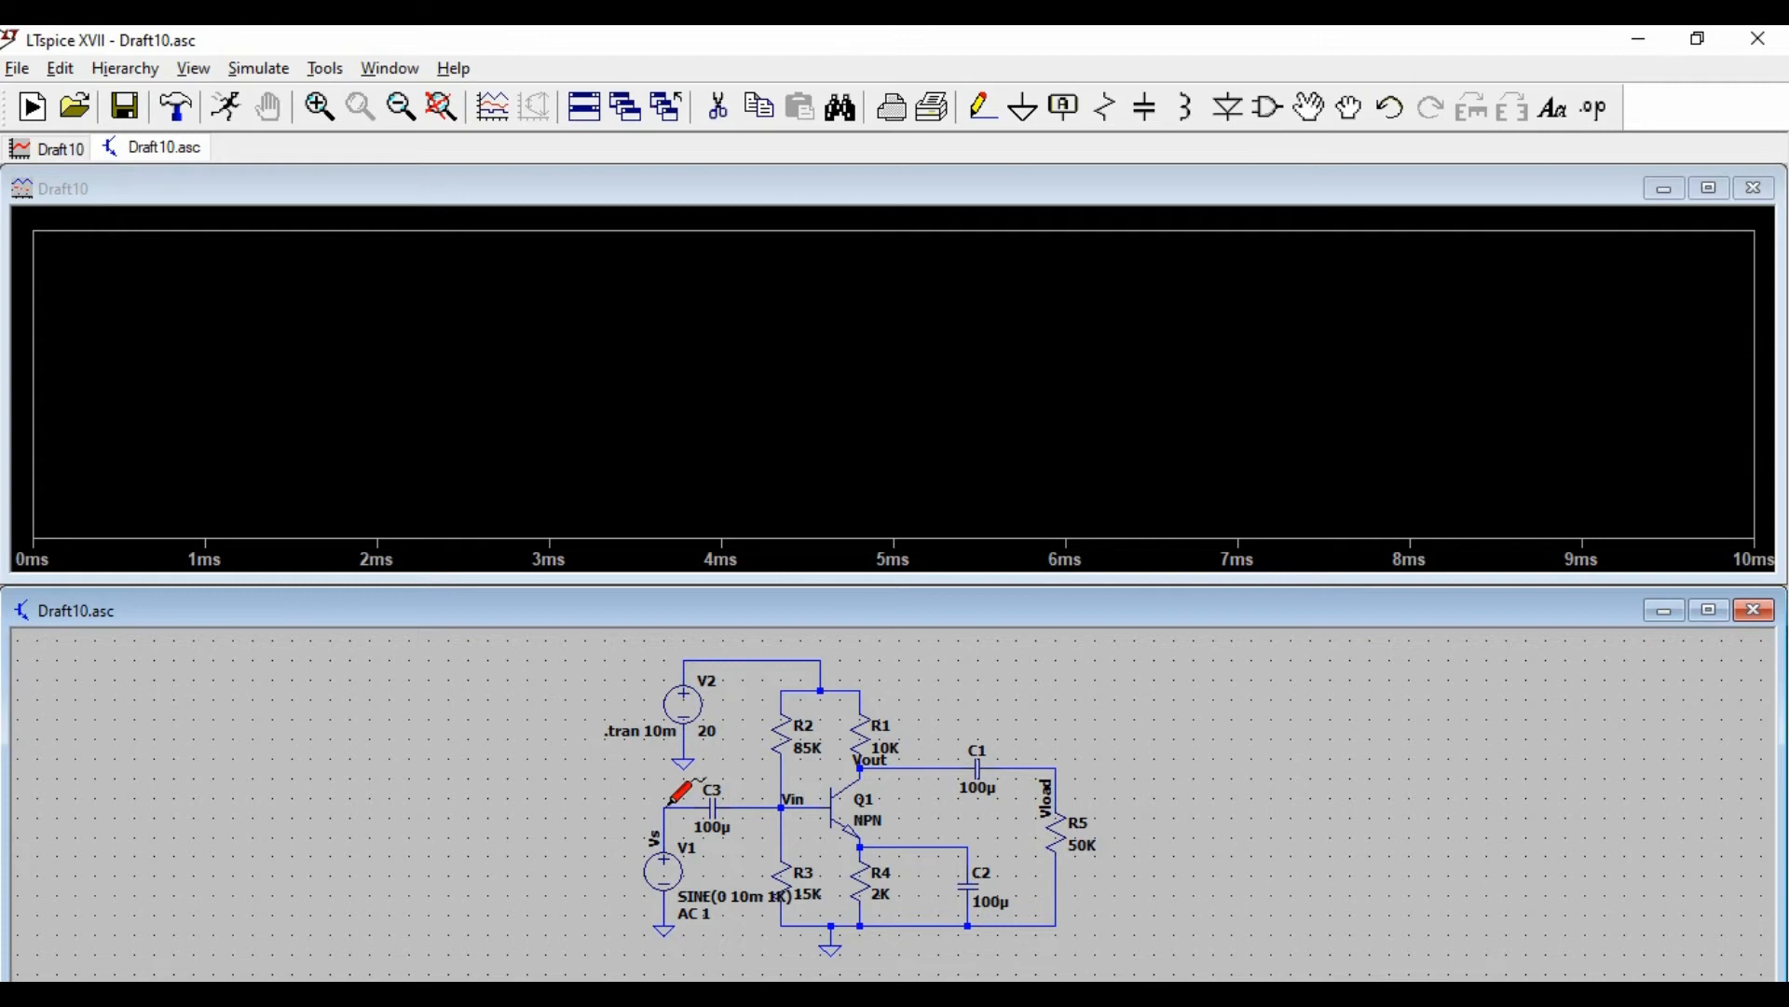
{"action": "left_click", "coordinate": [665, 806]}
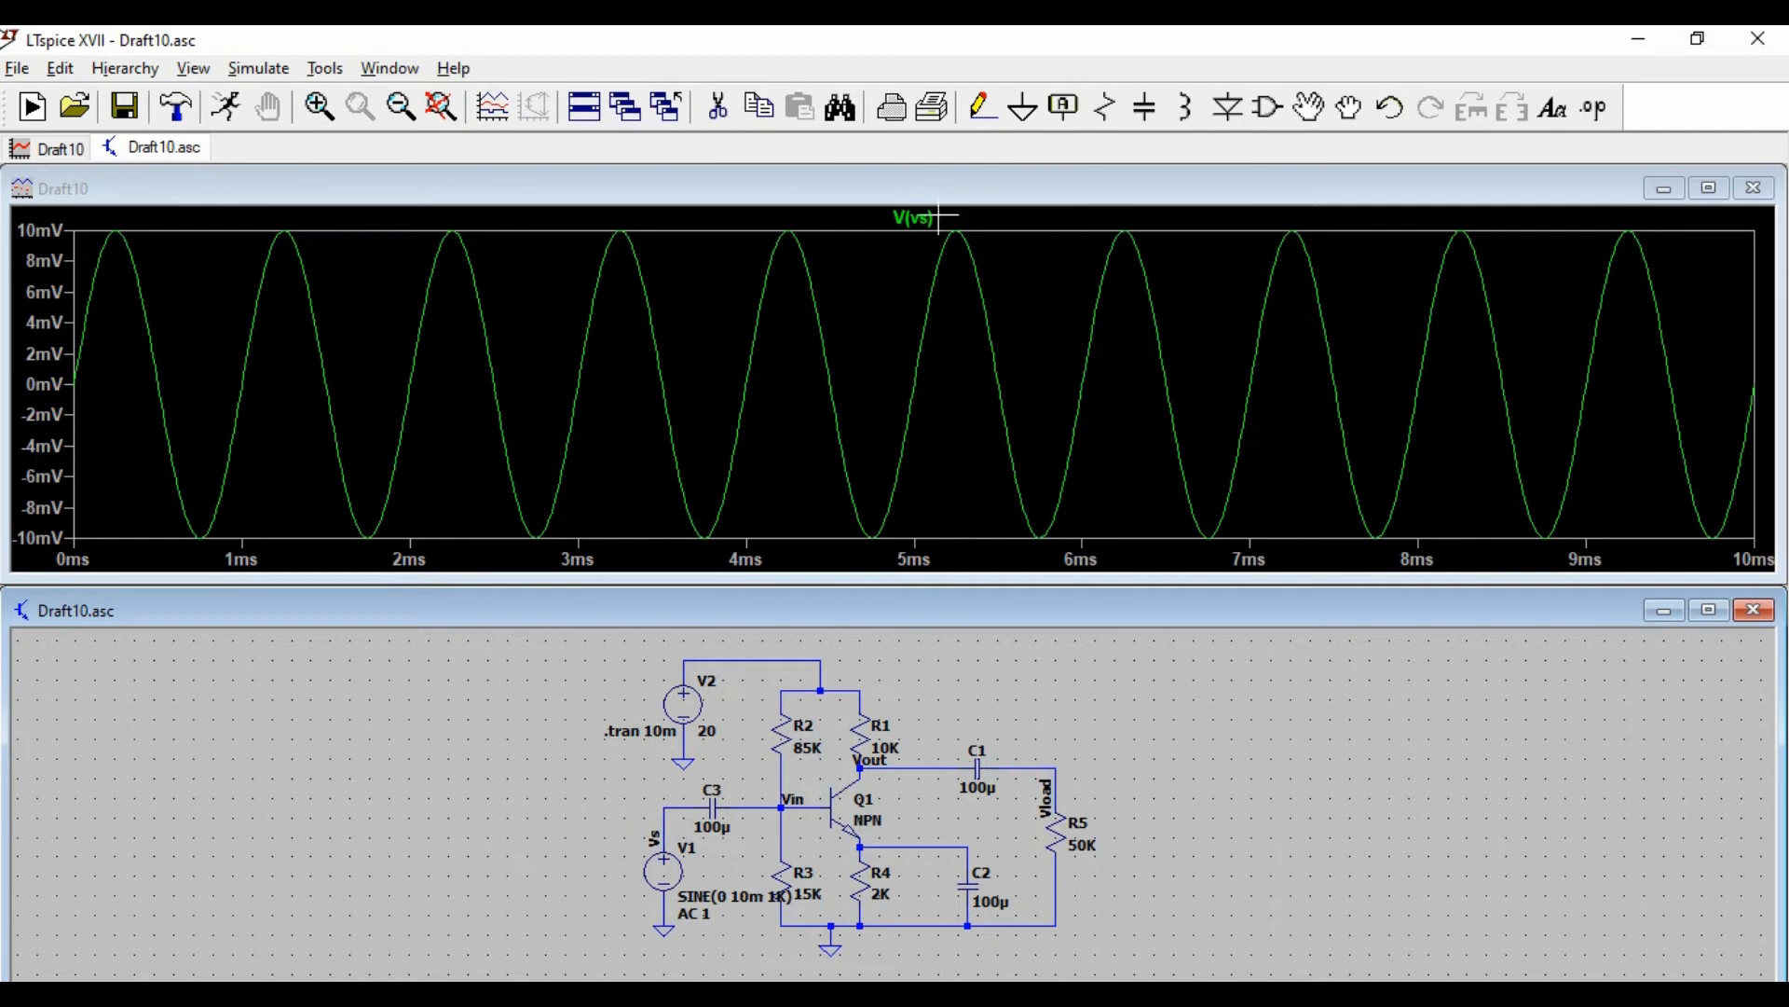
{"action": "left_click", "coordinate": [1058, 765]}
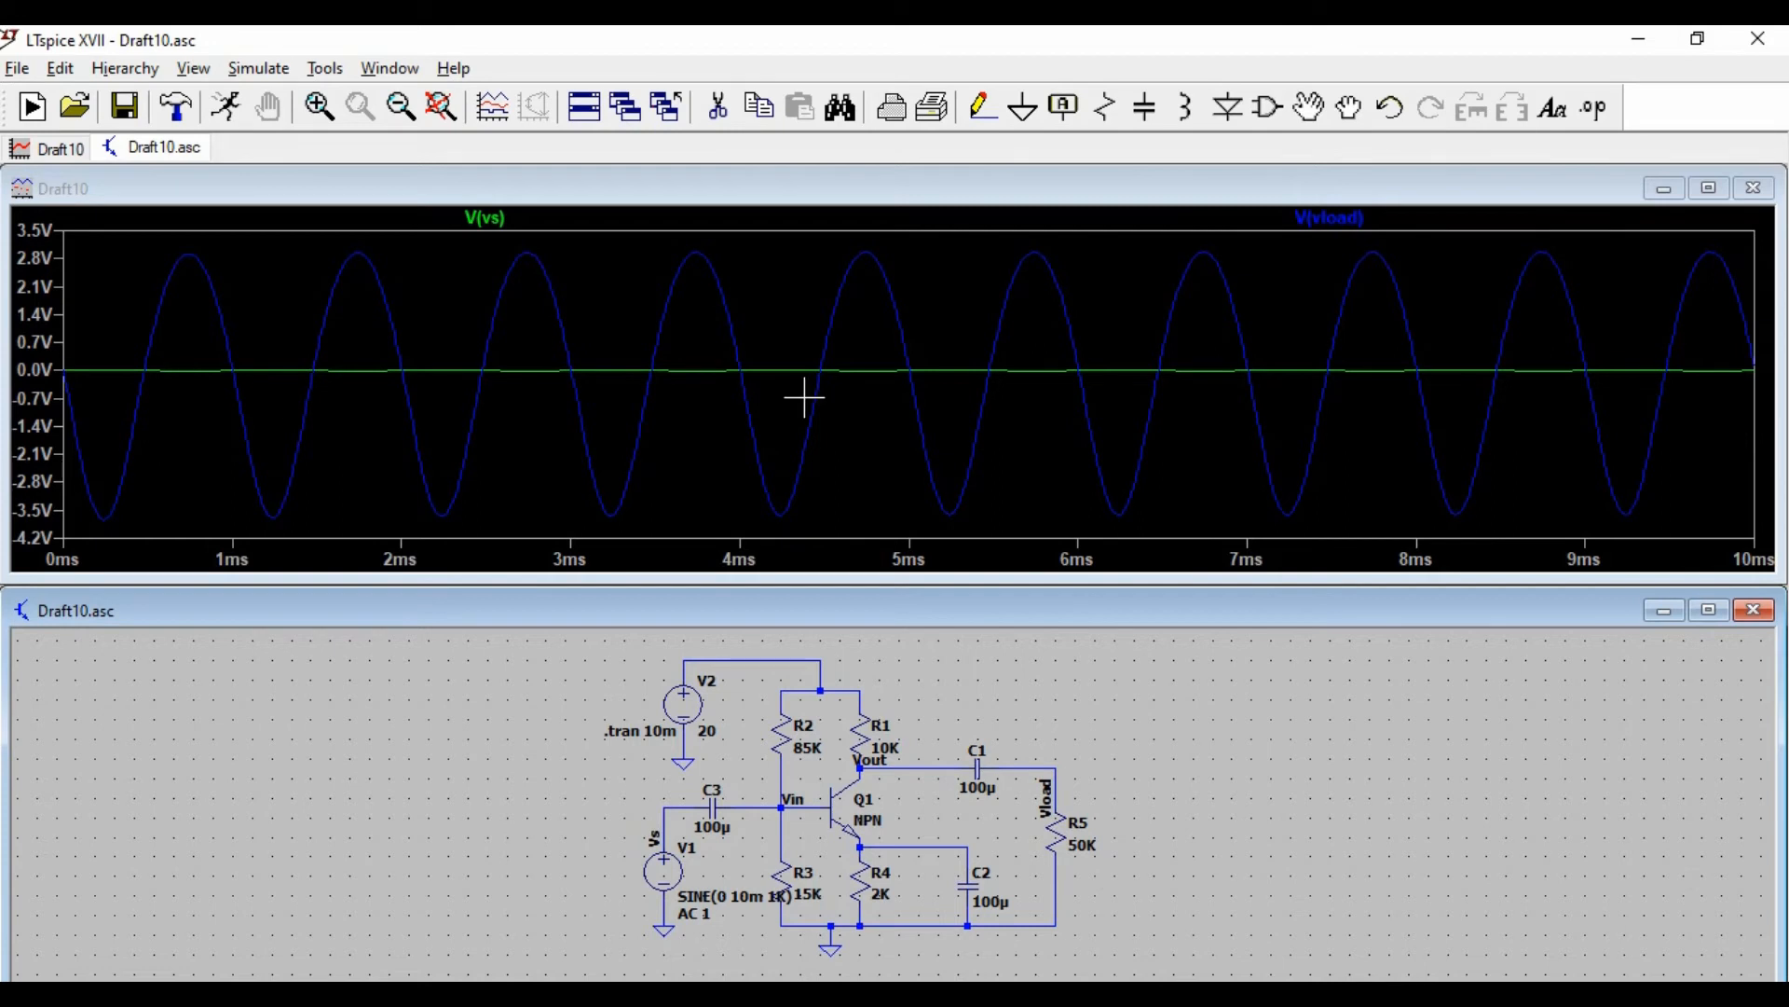
- Add a second plot pane and move the V(vload) trace into it, separate from V(vs)
{"action": "right_click", "coordinate": [1182, 427]}
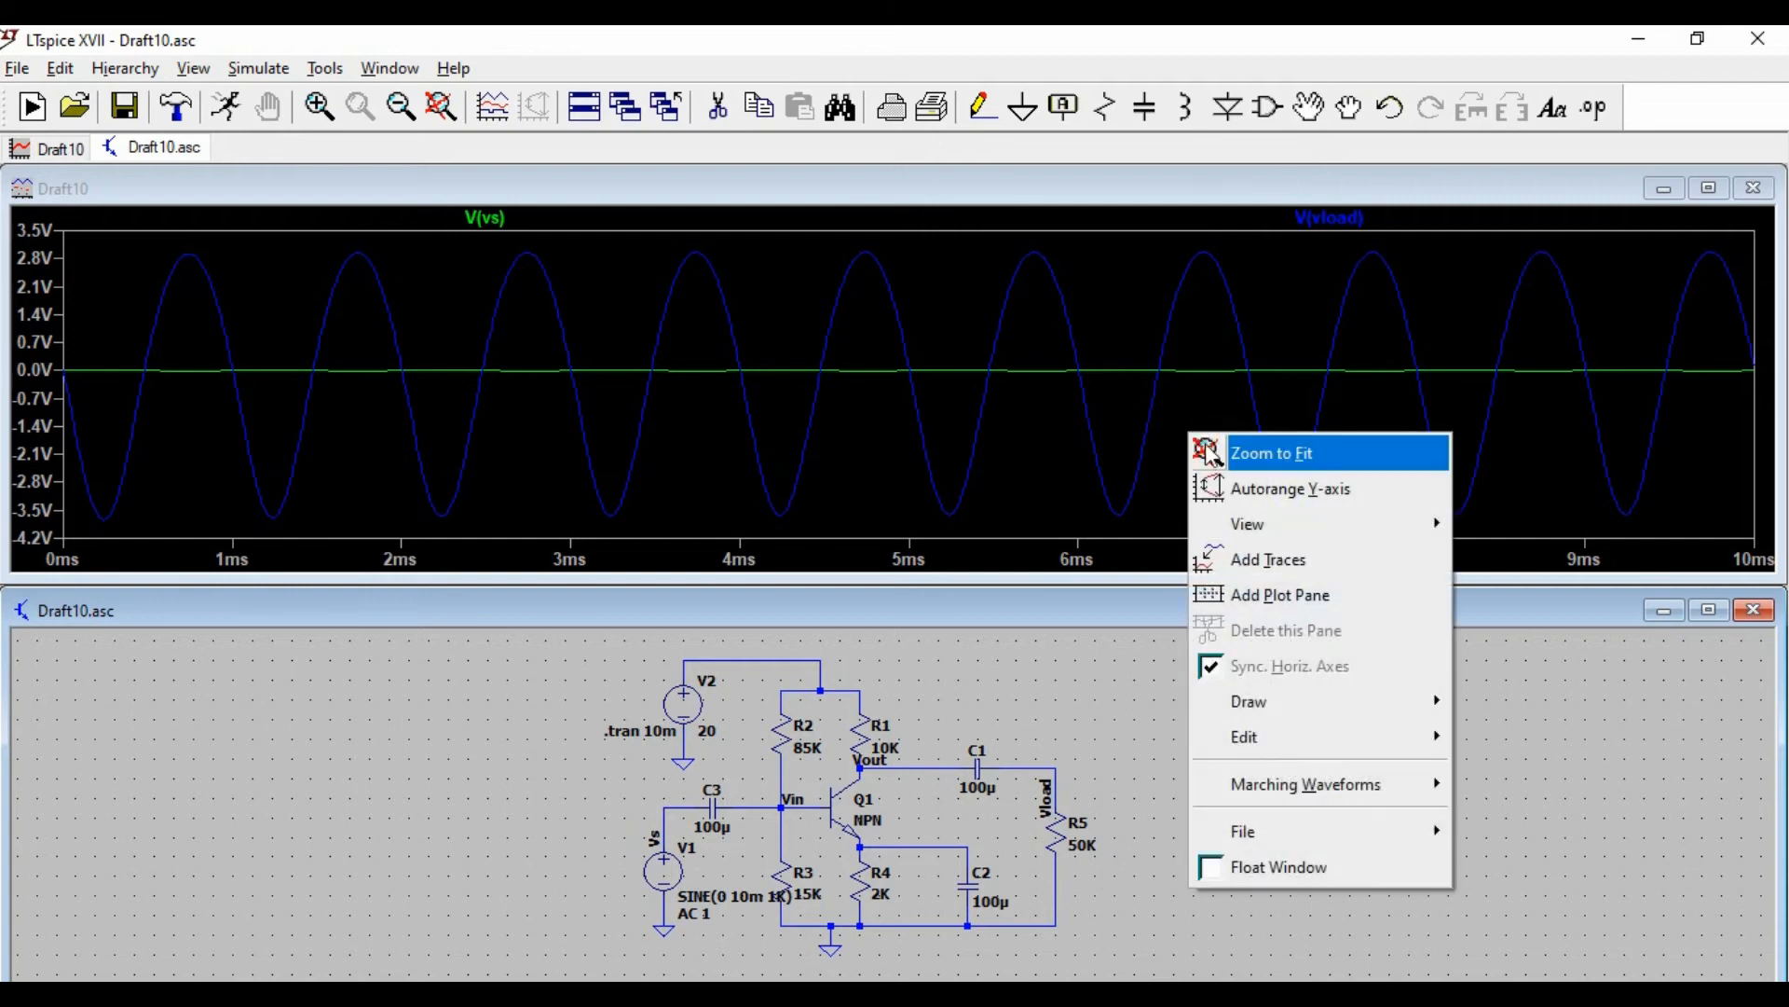
{"action": "left_click", "coordinate": [1250, 597]}
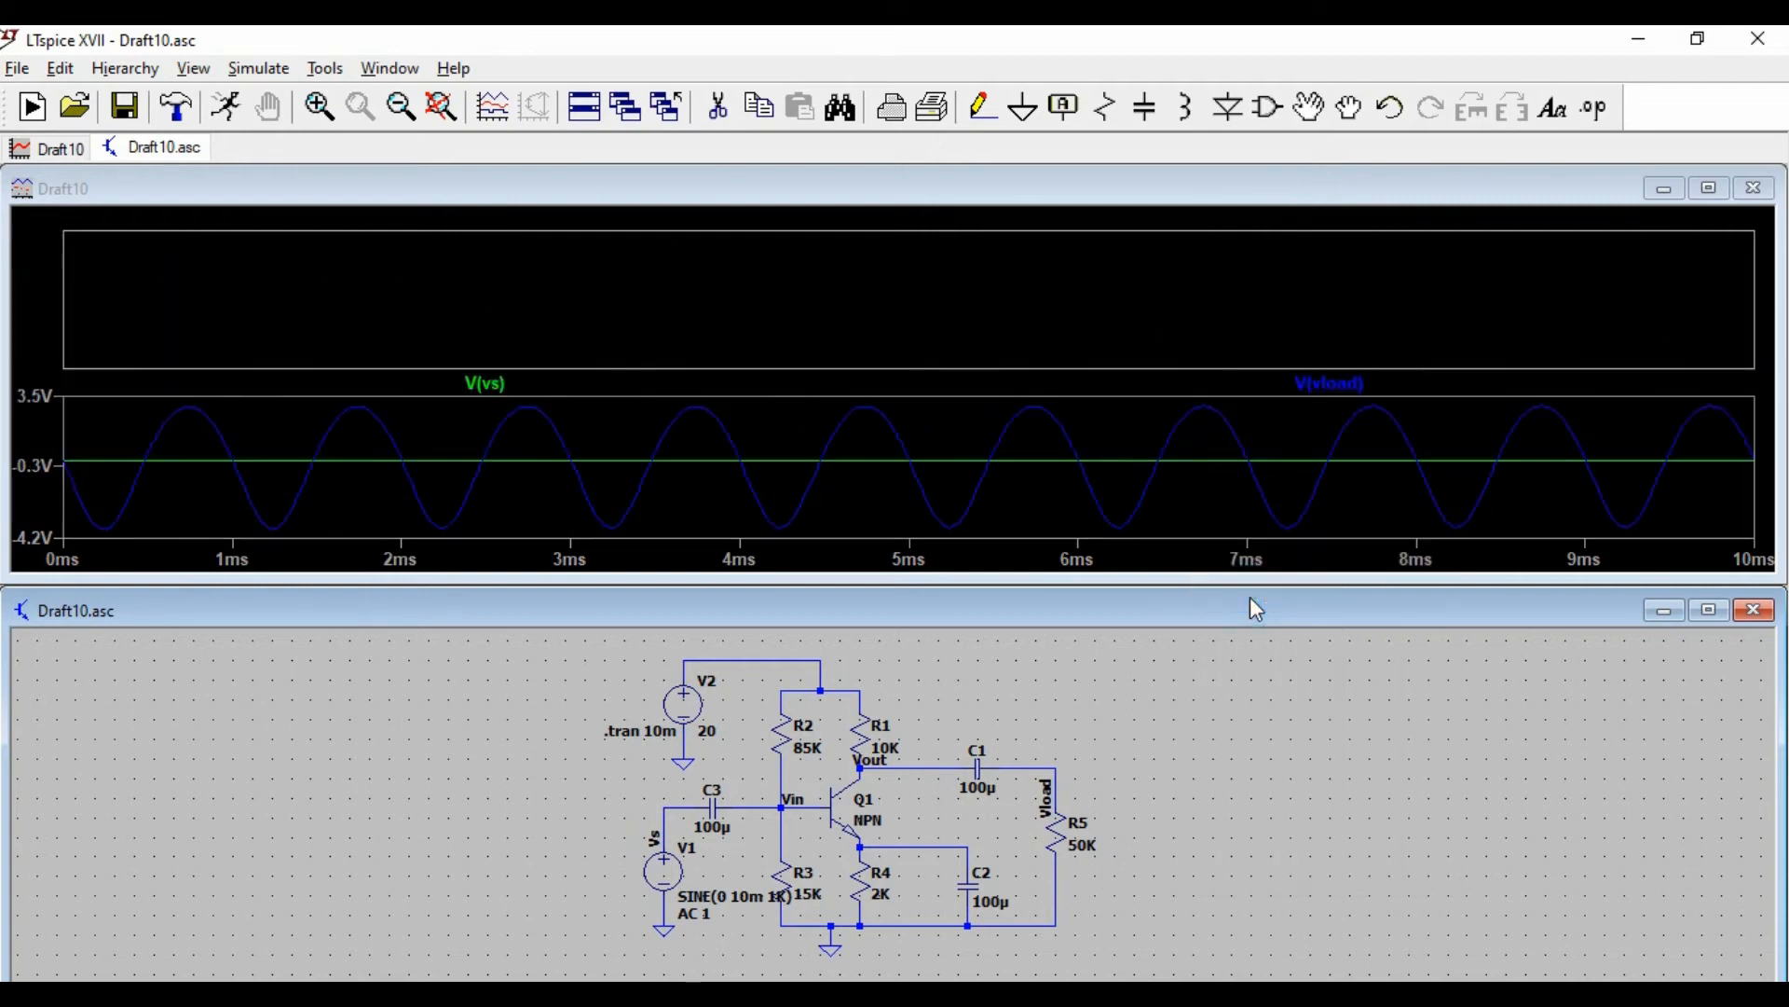
{"action": "mouse_move", "coordinate": [1342, 391]}
{"action": "left_mouse_down"}
{"action": "mouse_move", "coordinate": [1311, 340]}
{"action": "mouse_move", "coordinate": [1300, 242]}
{"action": "left_mouse_up"}
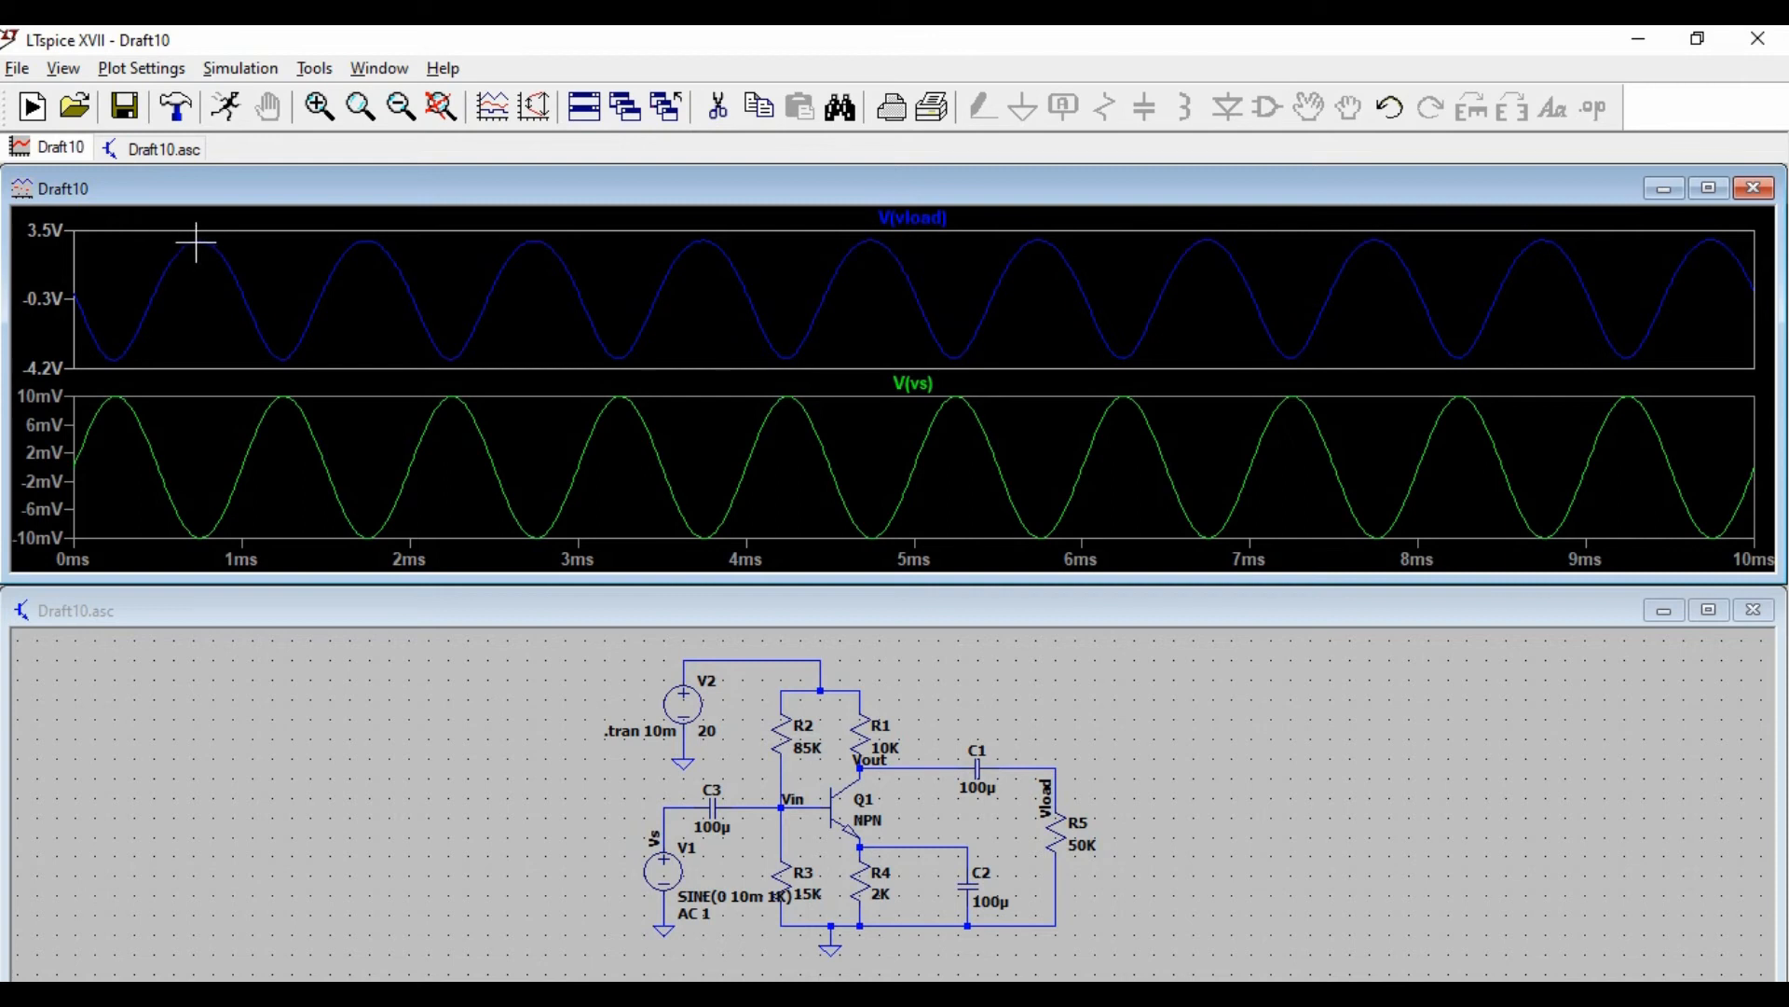
- Measure a positive peak of the V(vload) trace with a cursor and close the cursor readout
{"action": "left_click", "coordinate": [915, 219]}
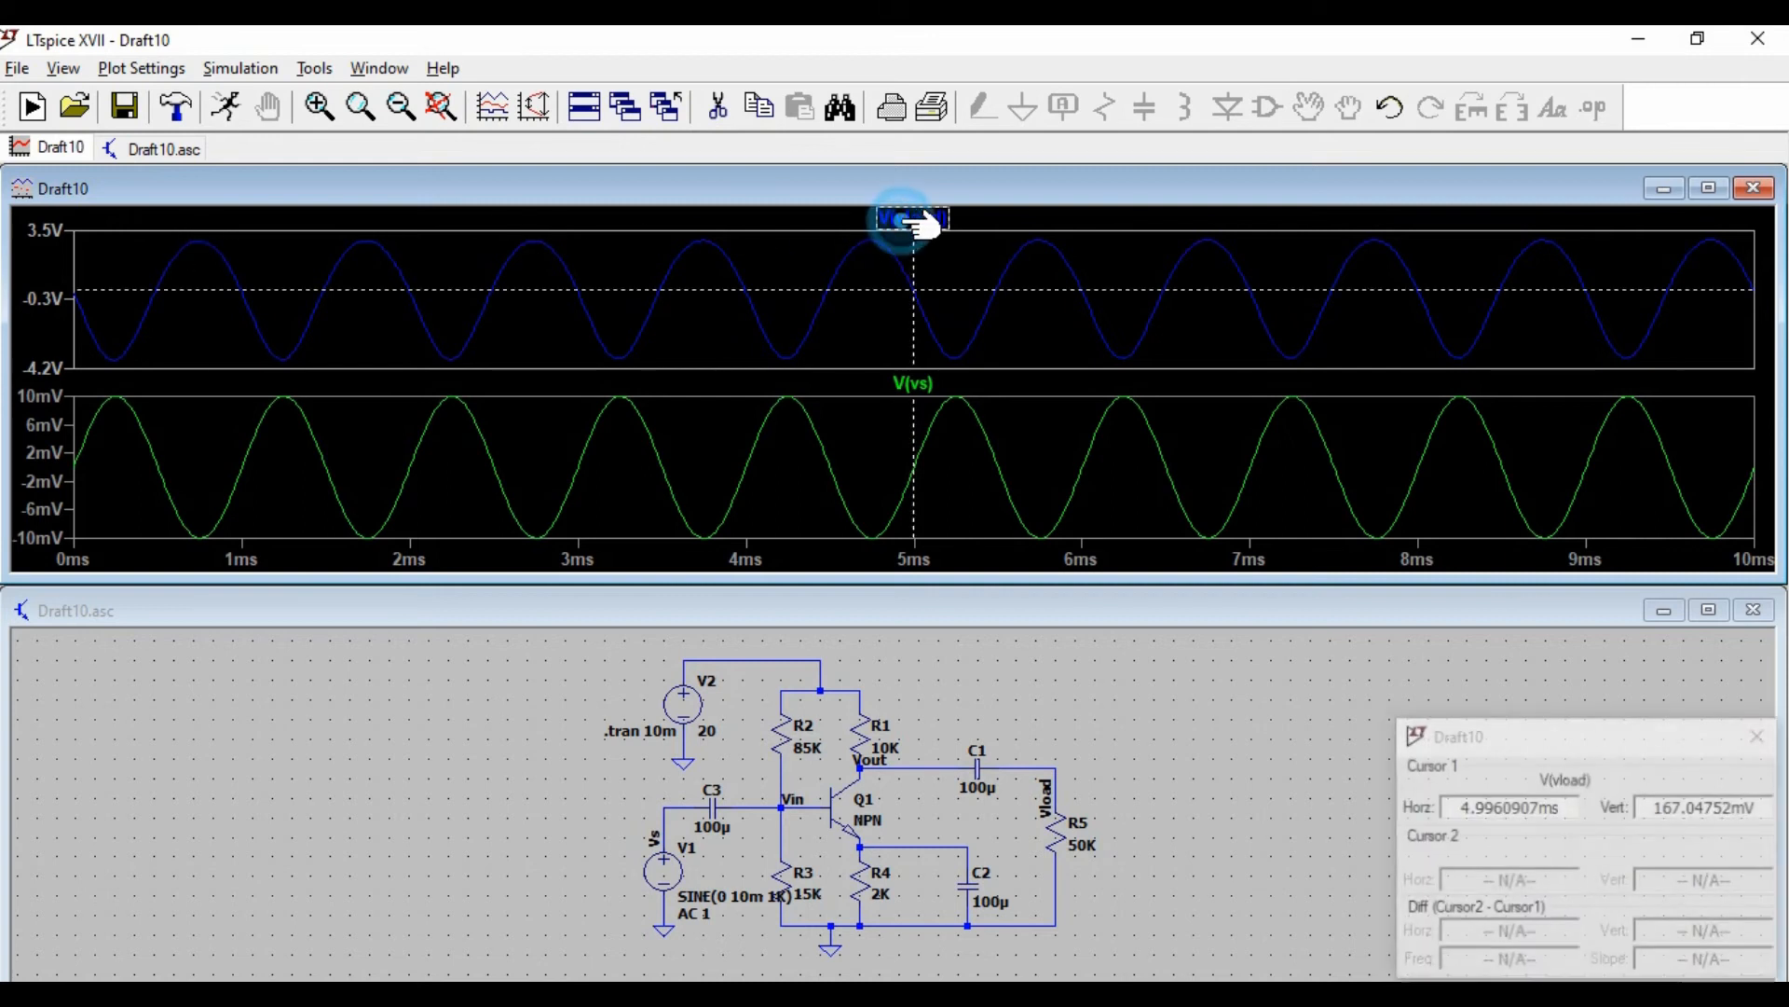
{"action": "left_click_drag", "start_coordinate": [916, 288], "coordinate": [875, 271]}
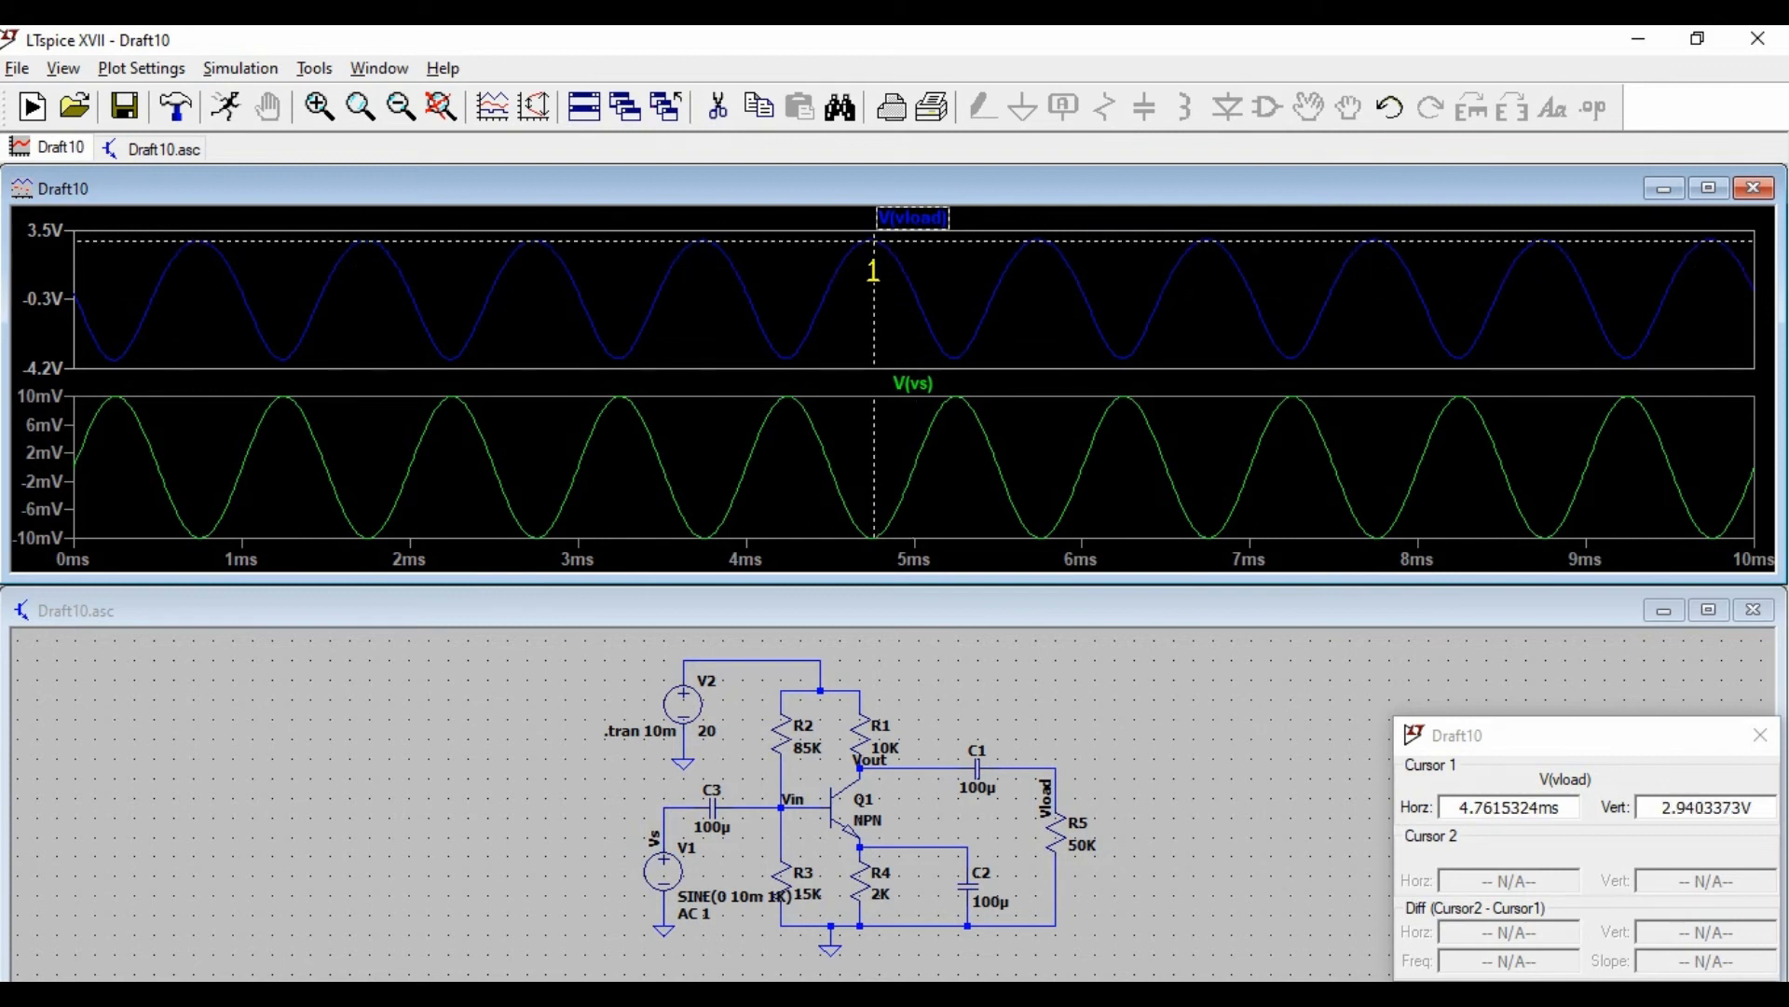
{"action": "left_click_drag", "start_coordinate": [874, 278], "coordinate": [876, 242]}
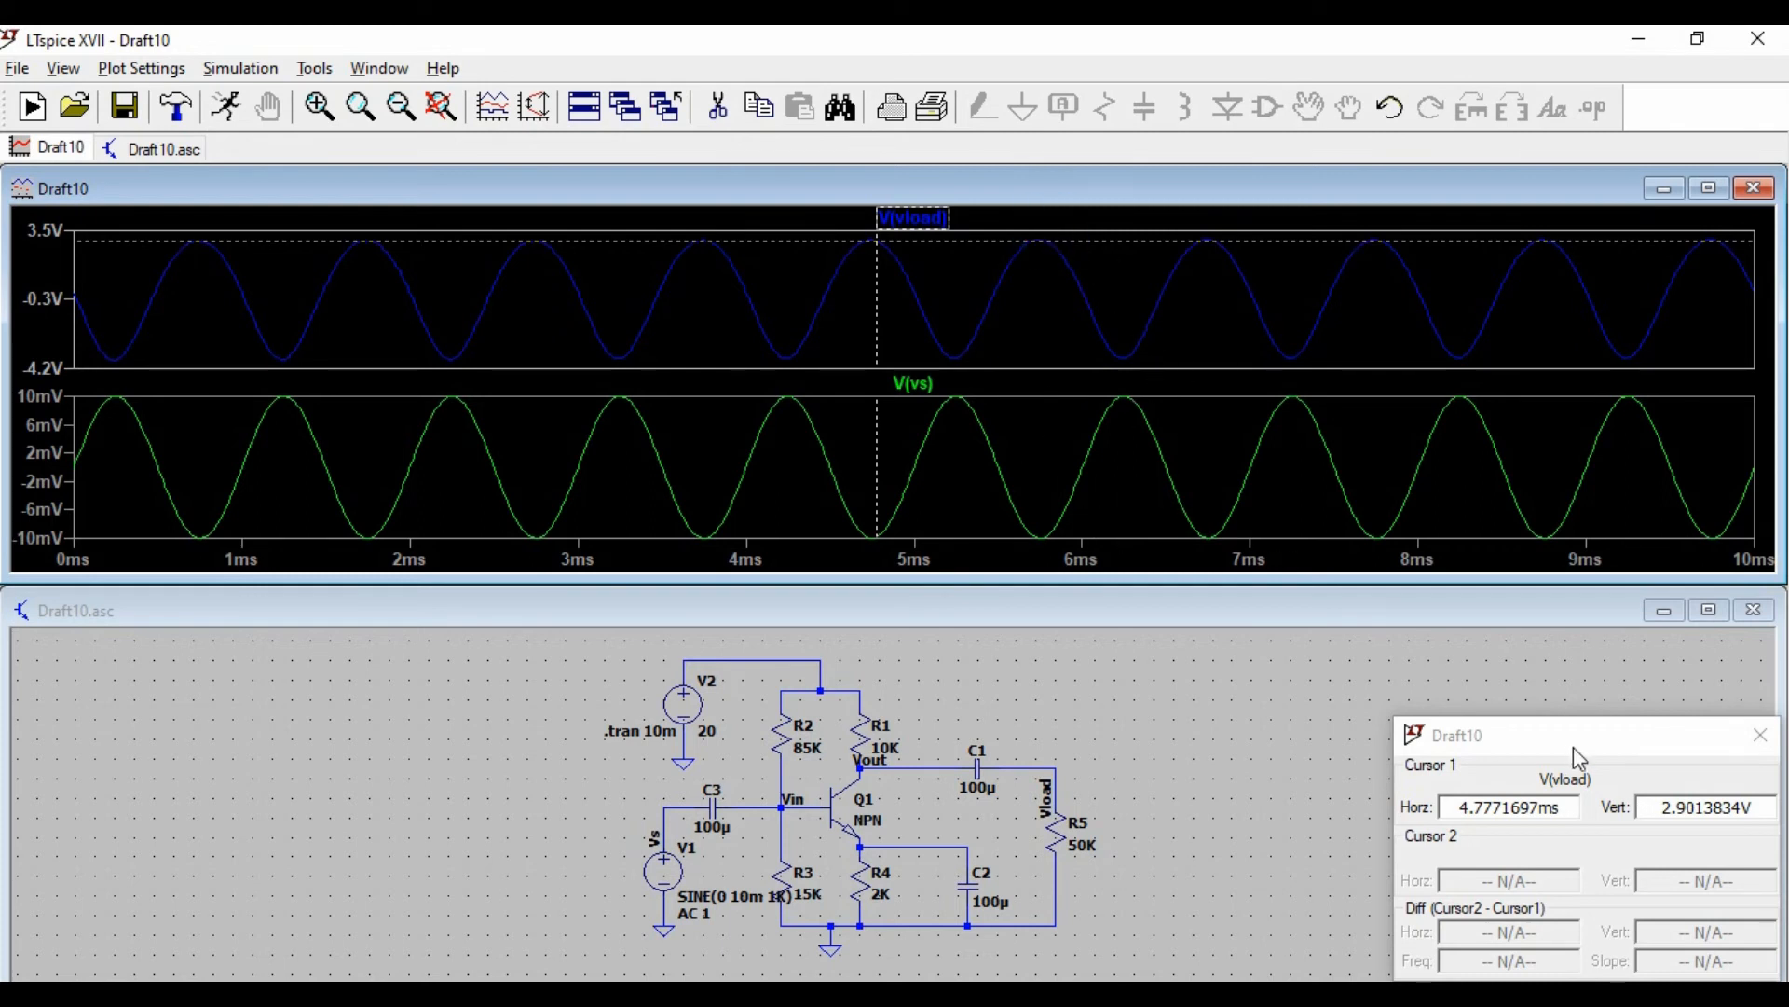
{"action": "left_click", "coordinate": [1761, 736]}
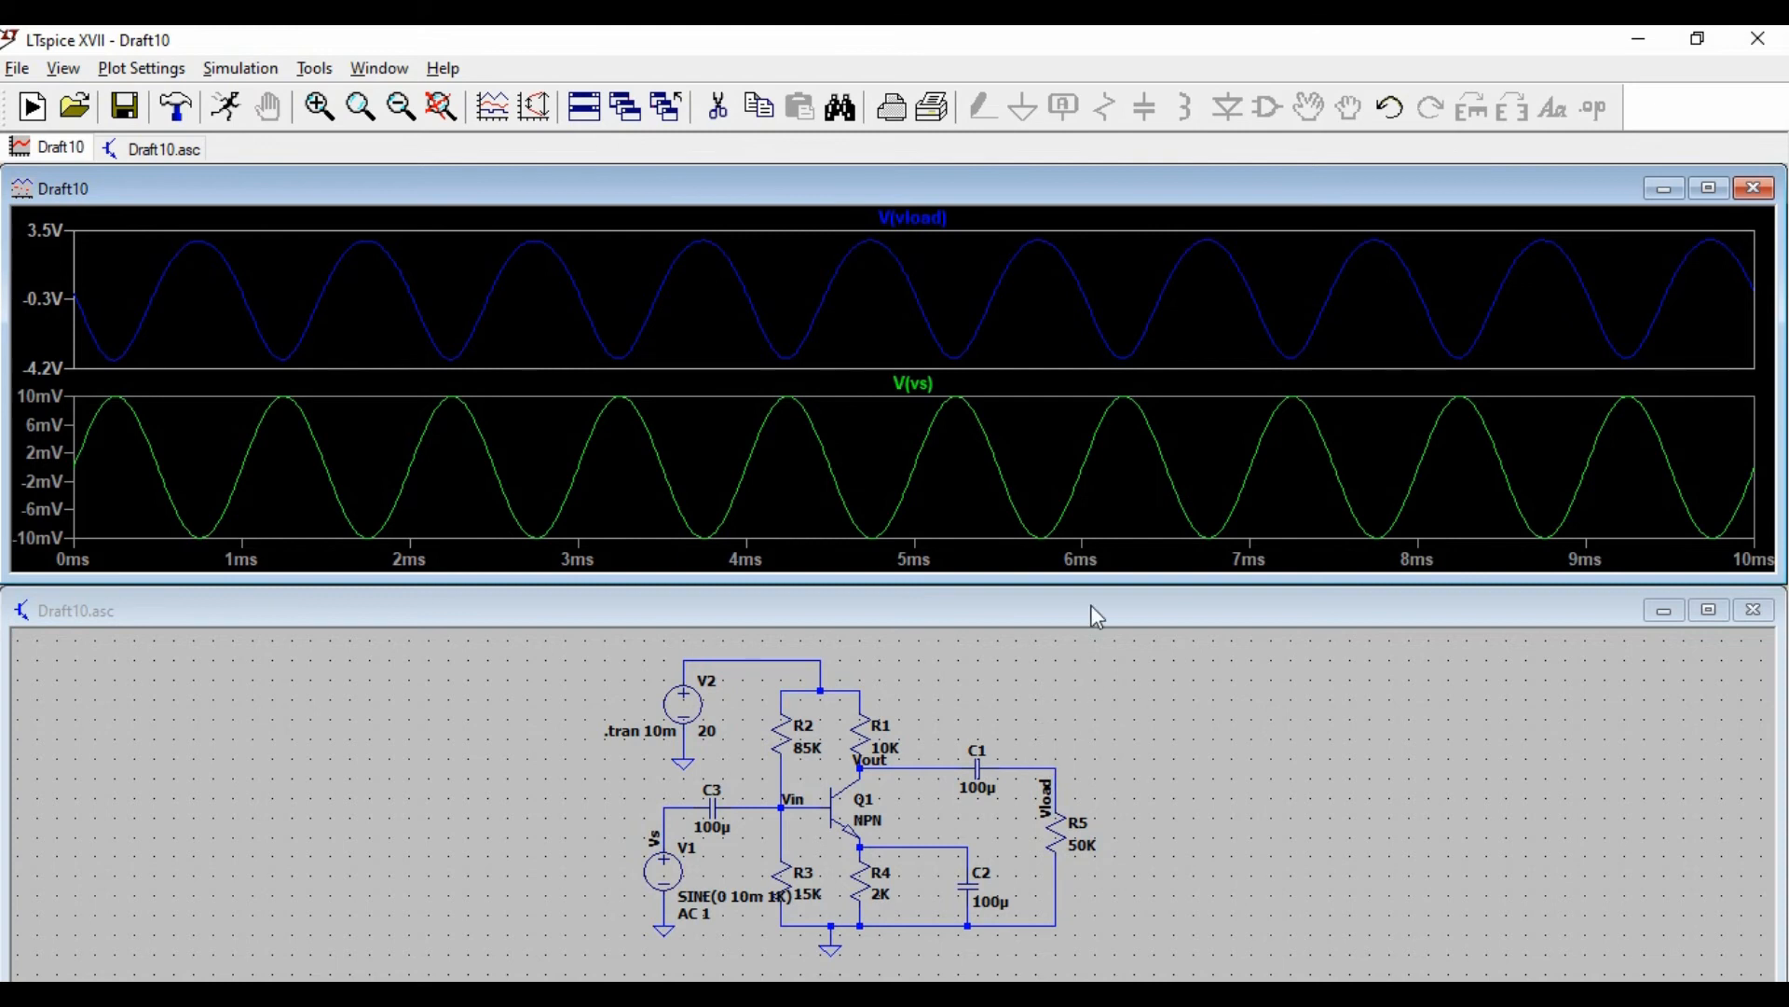
- Plot V(vout) alongside V(vload) and measure a positive peak of V(vout) with a cursor
{"action": "left_click", "coordinate": [1098, 643]}
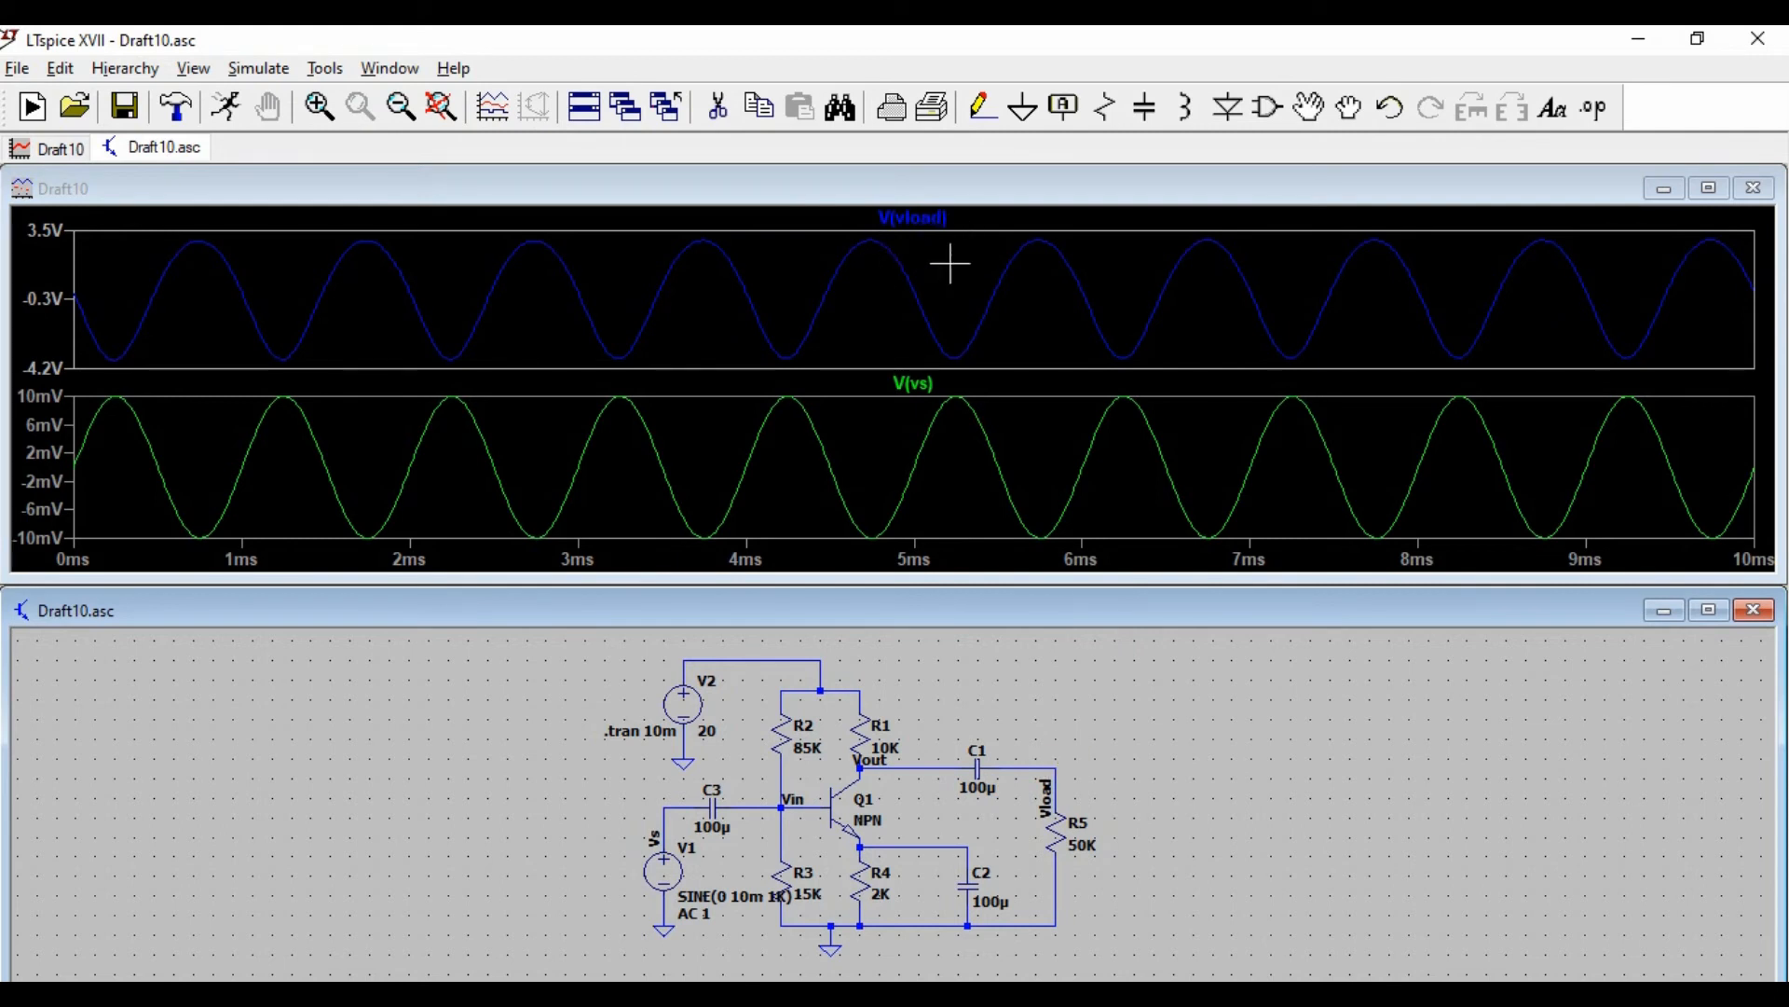
{"action": "left_click", "coordinate": [870, 760]}
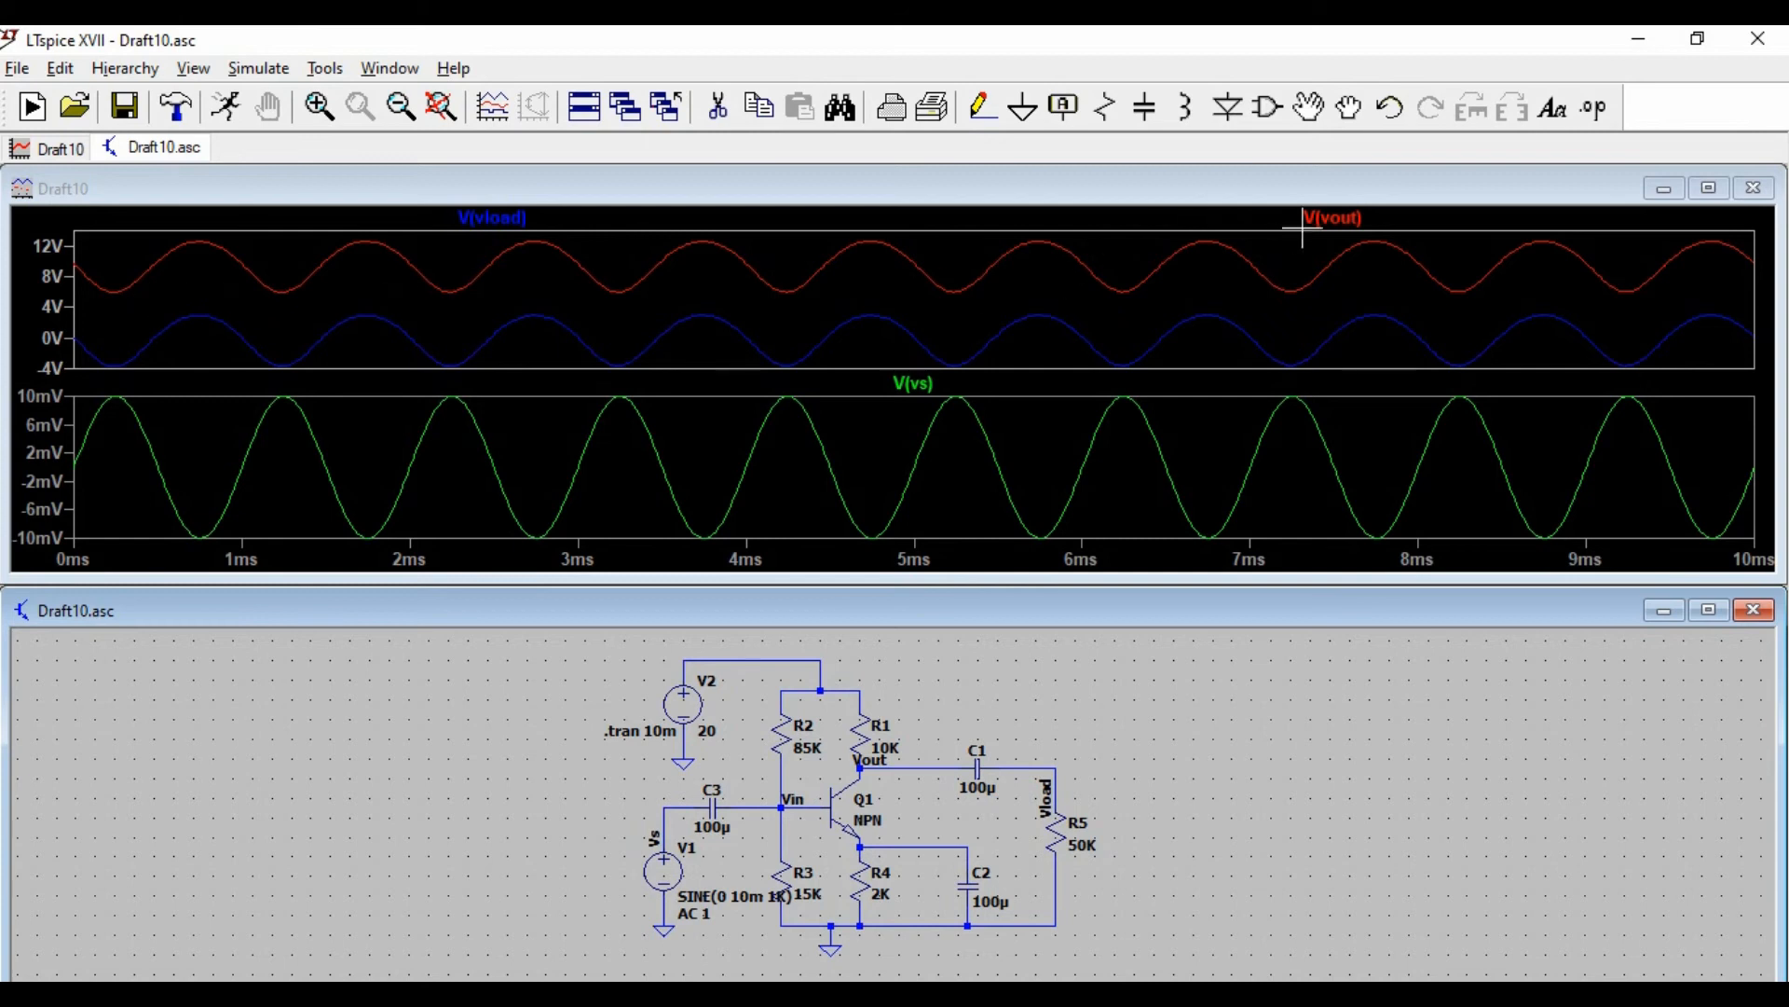
{"action": "left_click", "coordinate": [1335, 219]}
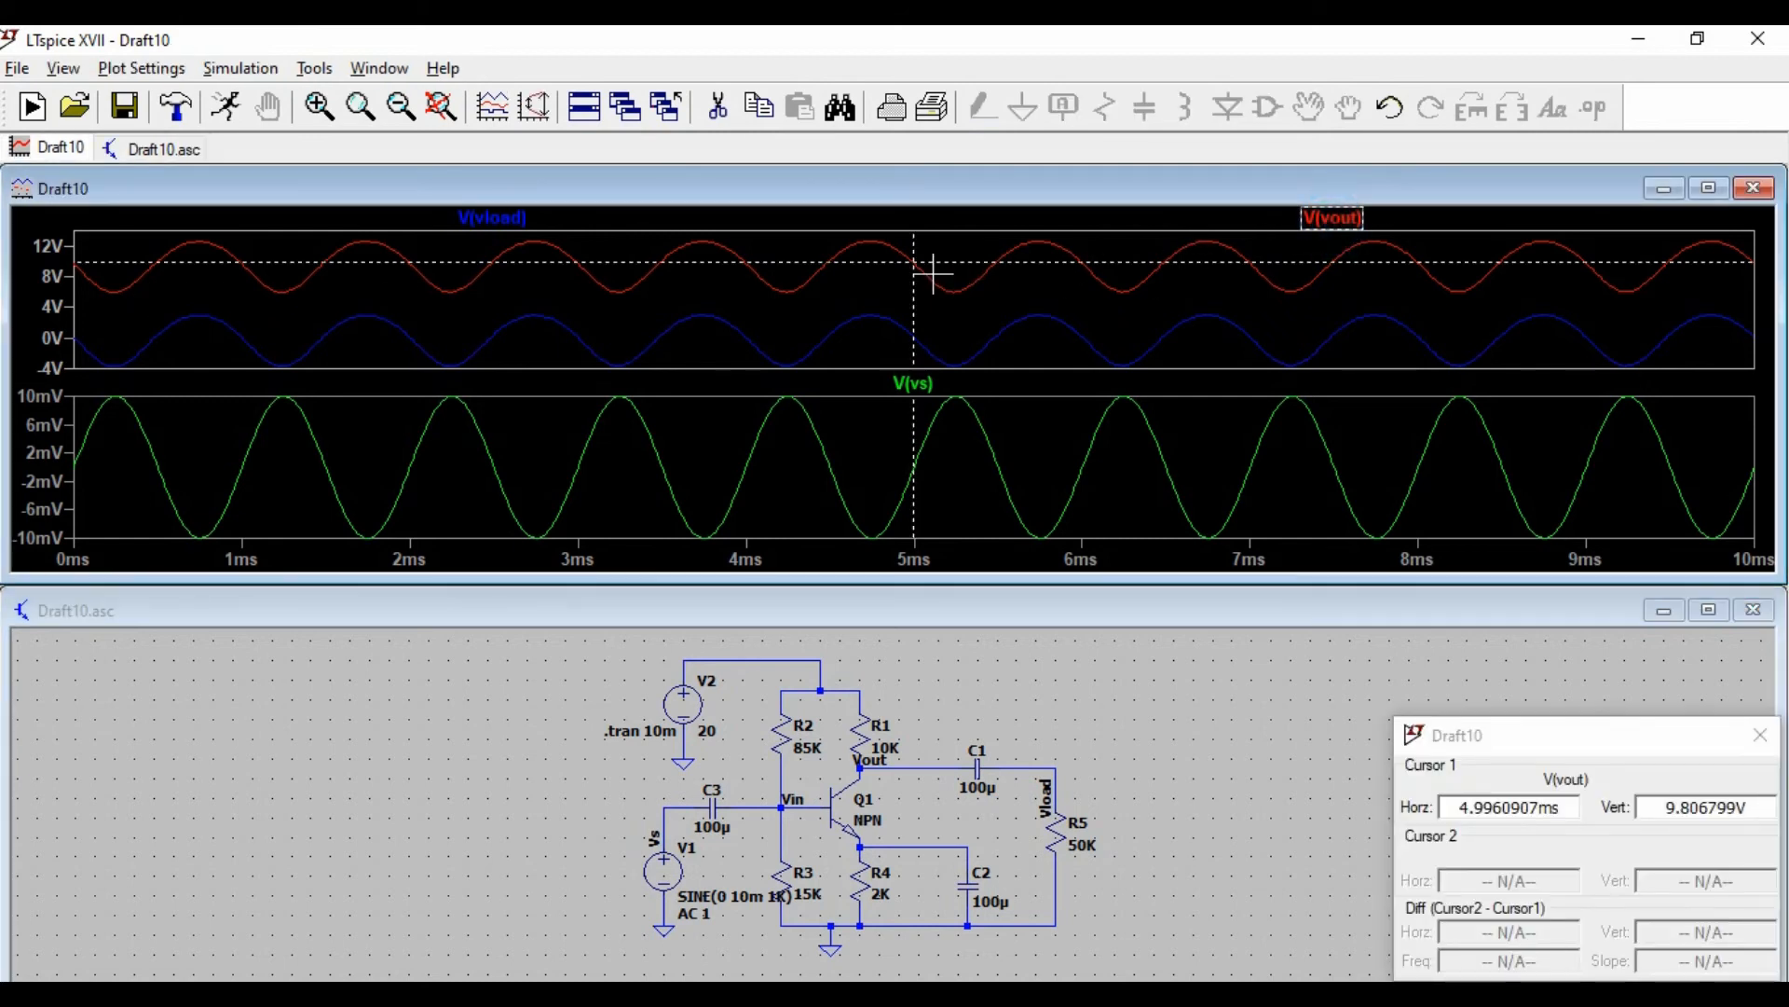
{"action": "left_click_drag", "start_coordinate": [911, 260], "coordinate": [872, 241]}
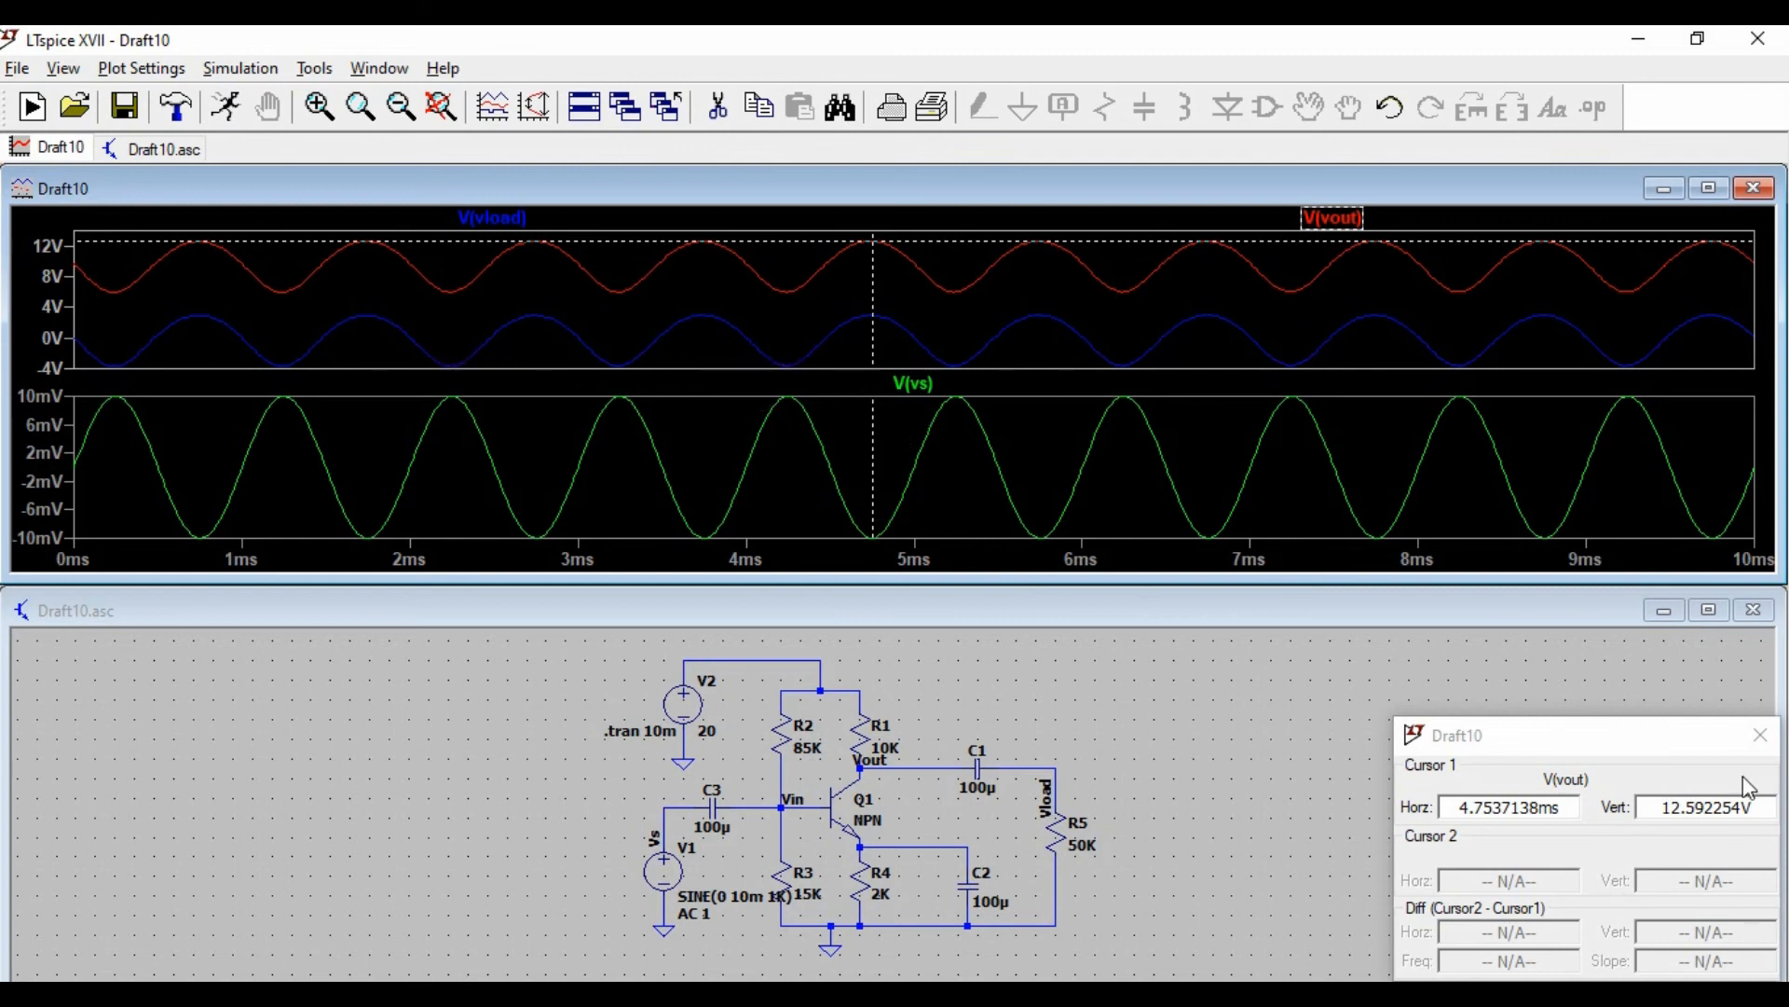
{"action": "left_click", "coordinate": [1760, 743]}
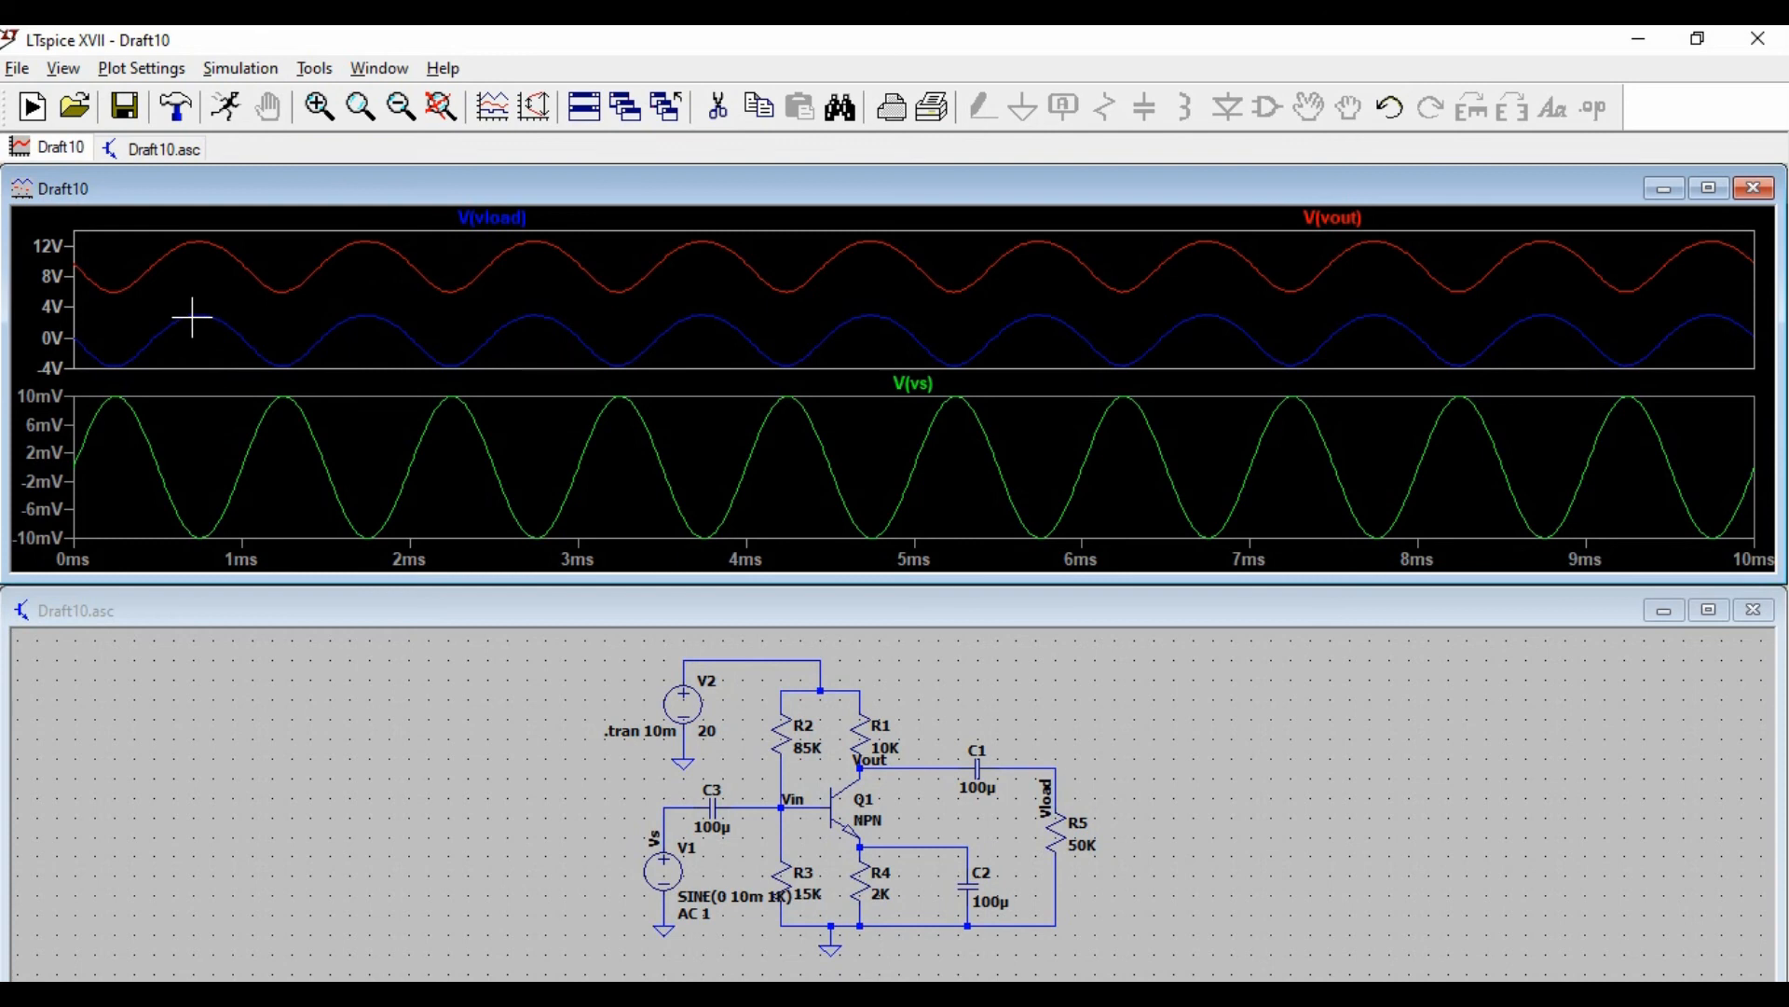
- Attach a cursor to V(vload) and measure its peak again for comparison with V(vout)
{"action": "left_click", "coordinate": [494, 217]}
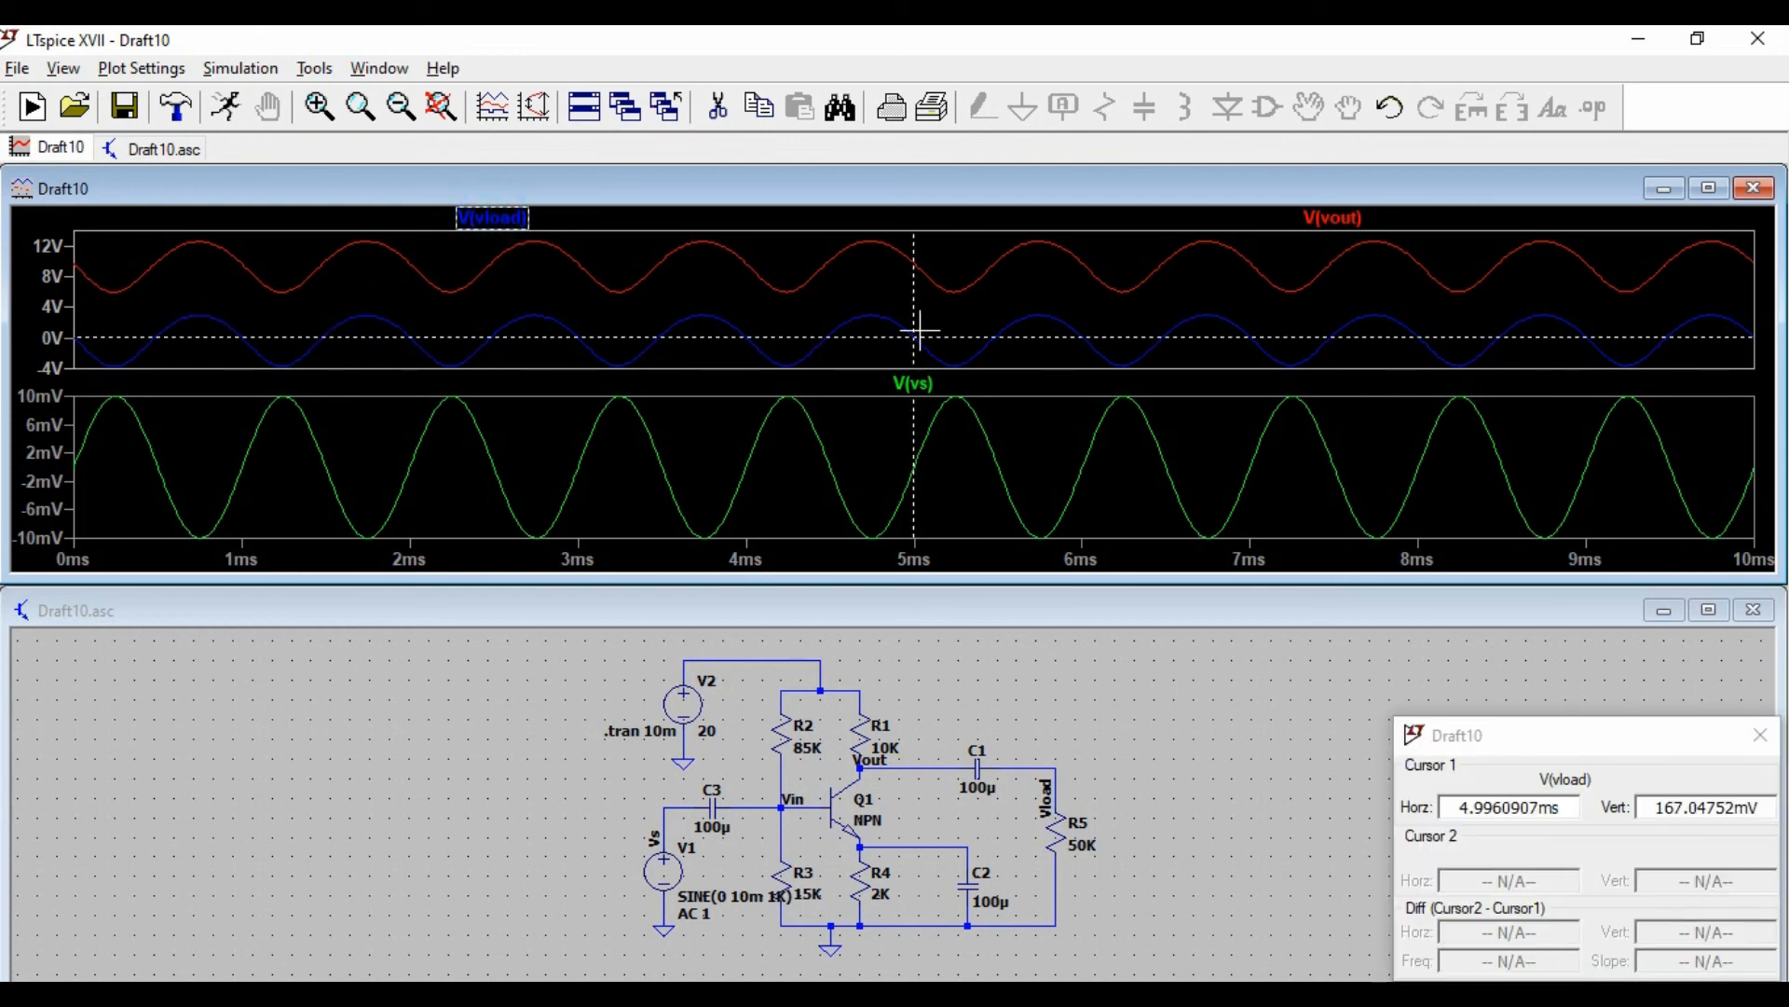
{"action": "left_click_drag", "start_coordinate": [914, 340], "coordinate": [874, 314]}
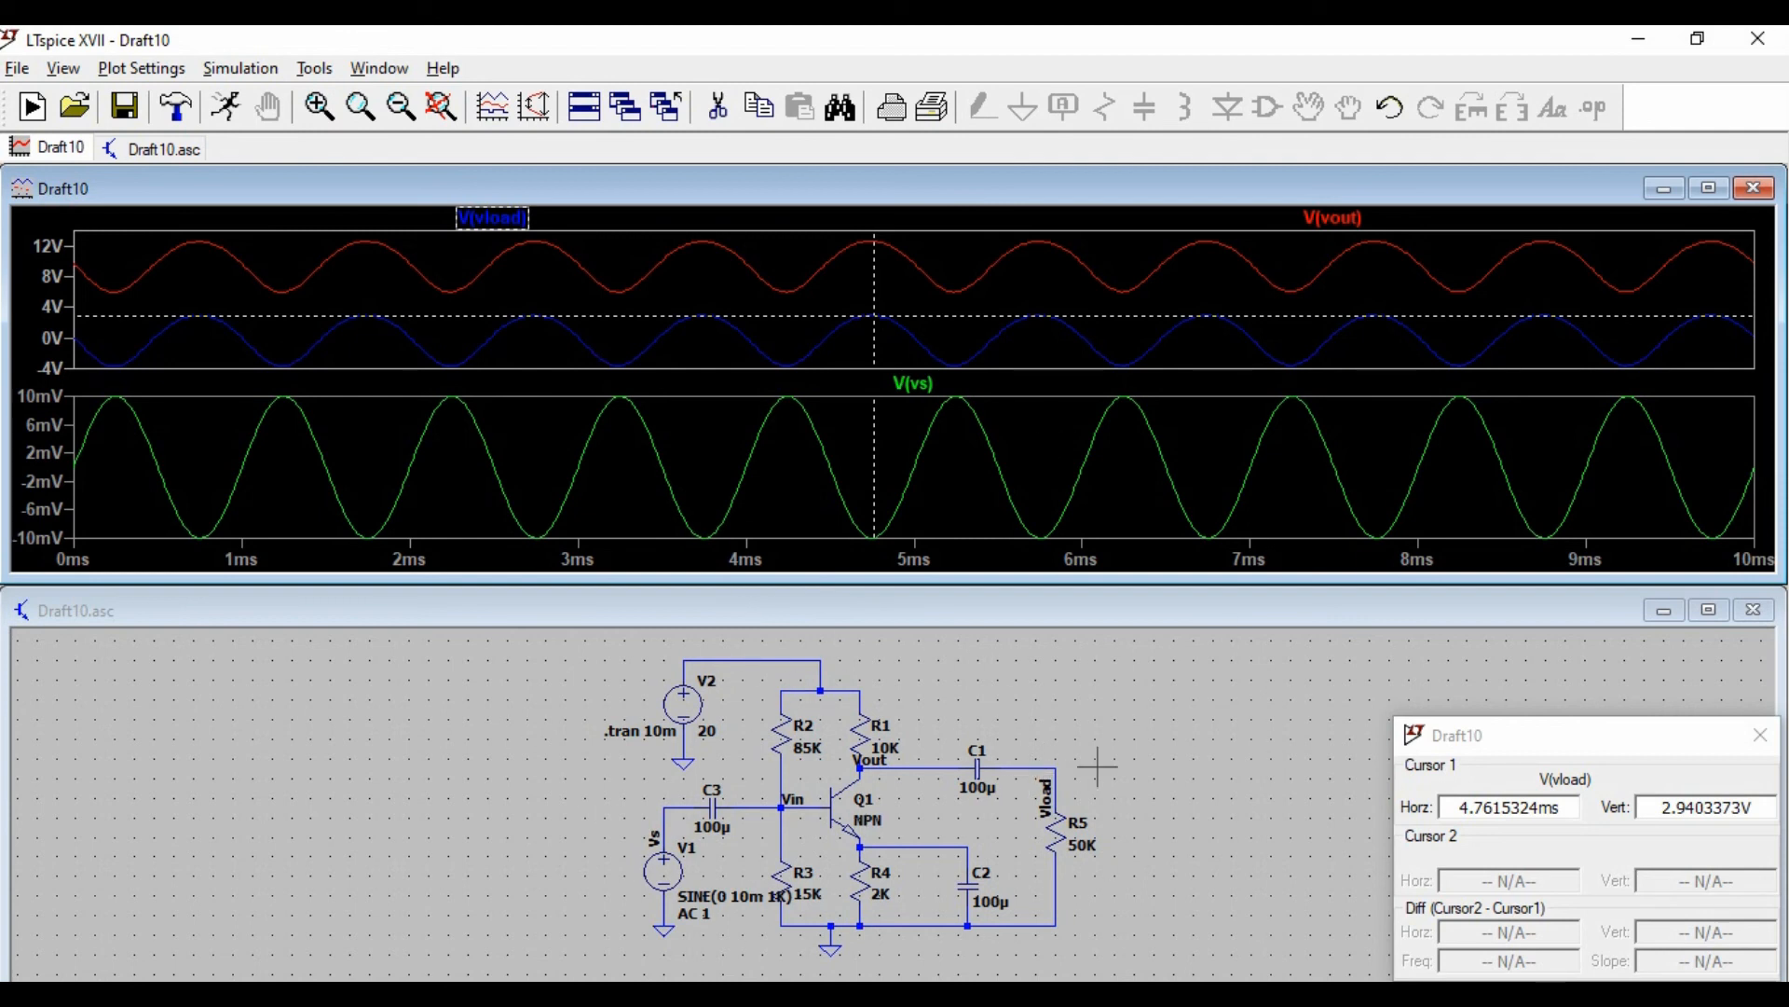
{"action": "left_click", "coordinate": [1761, 735]}
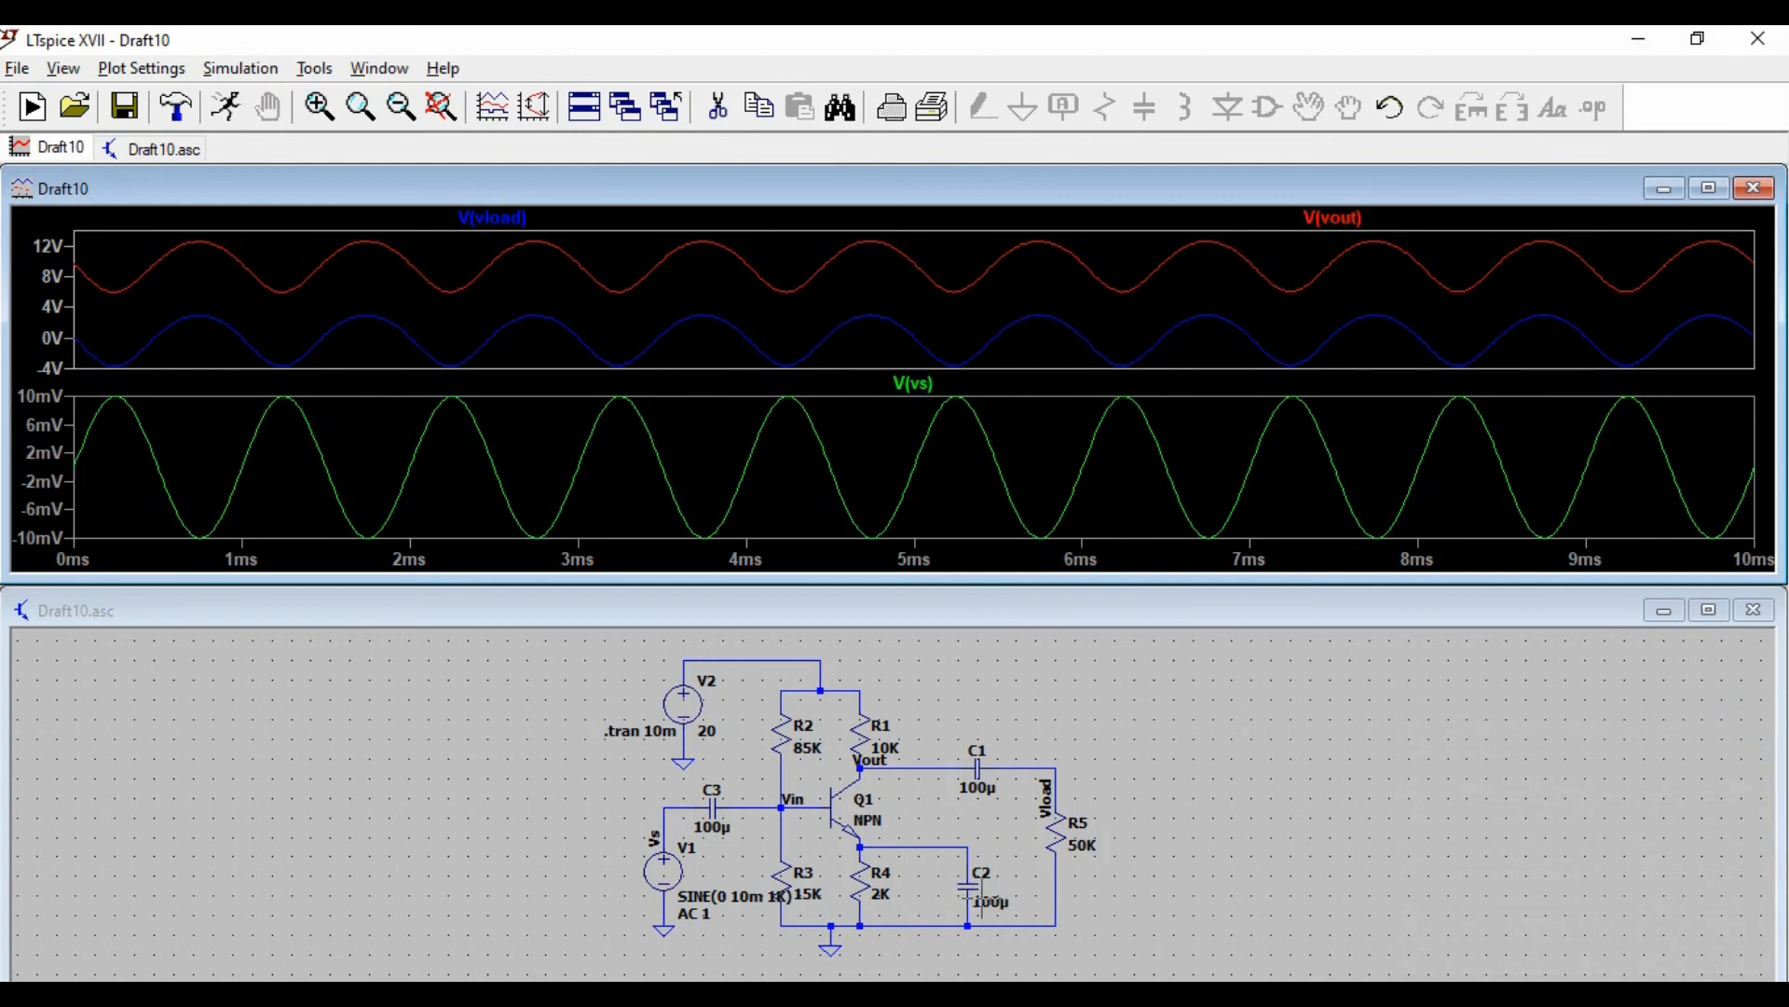
- Close the waveform window, maximize the schematic and delete the wires connecting C2 to the emitter of Q1
{"action": "left_click", "coordinate": [716, 105]}
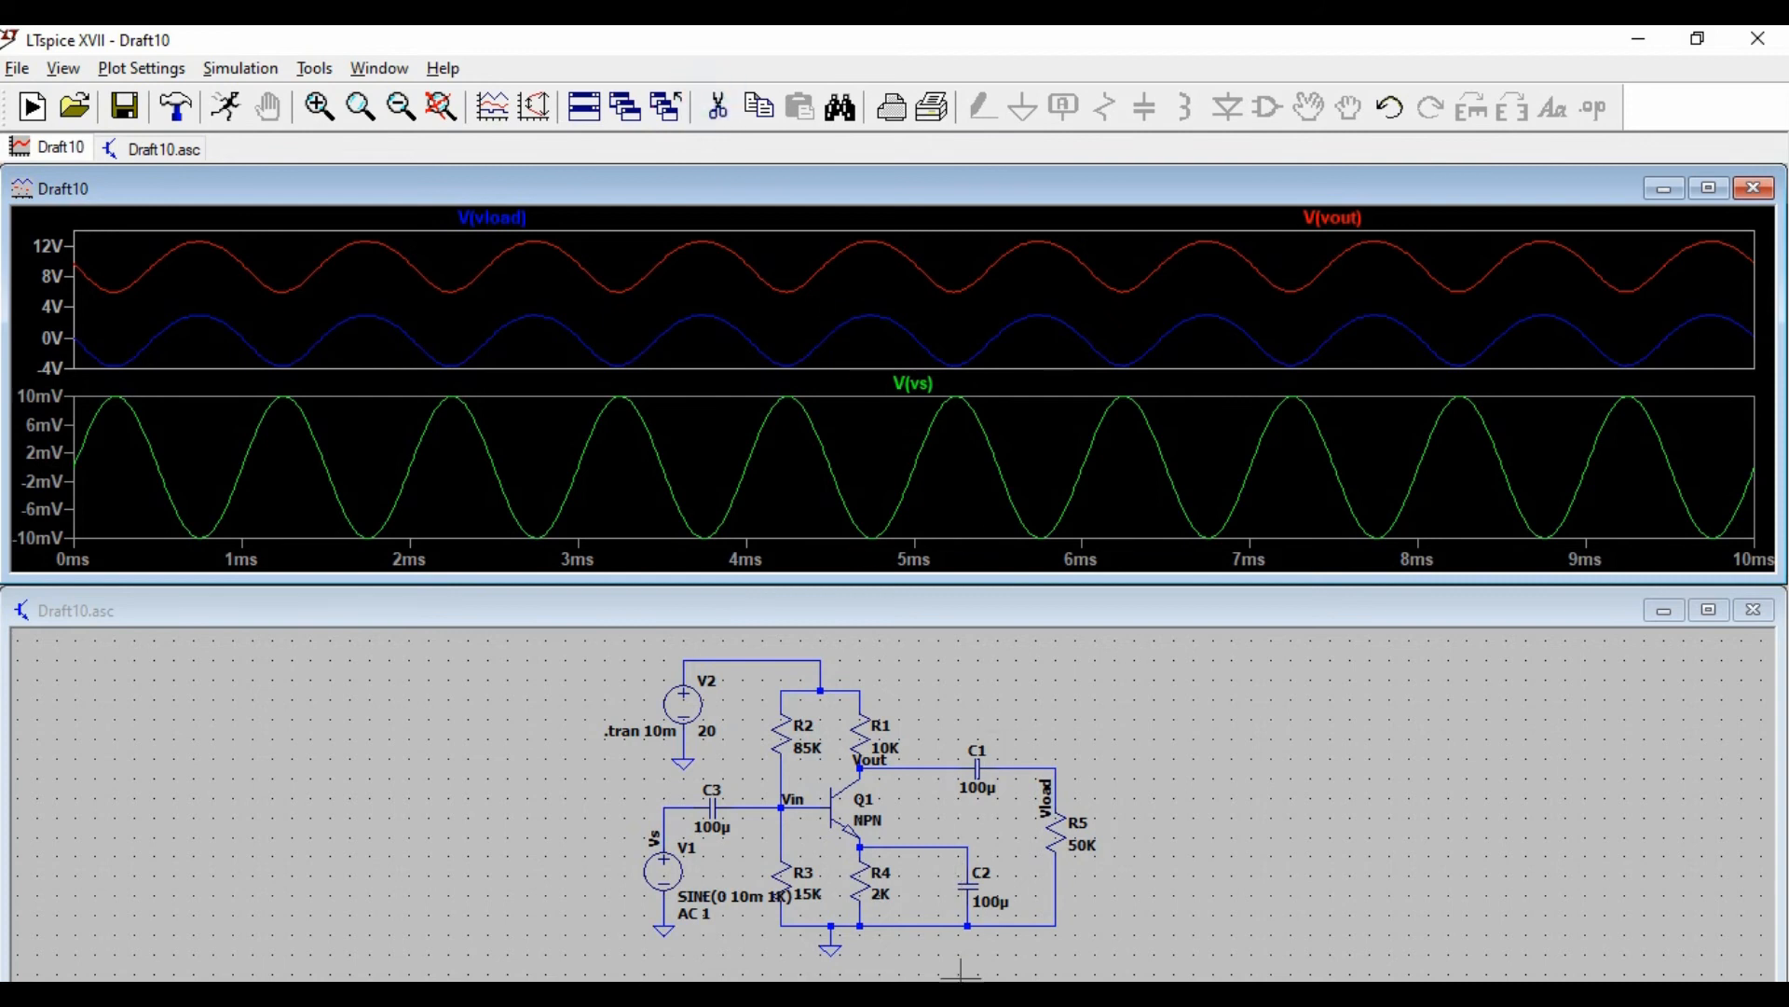
{"action": "left_click", "coordinate": [939, 847]}
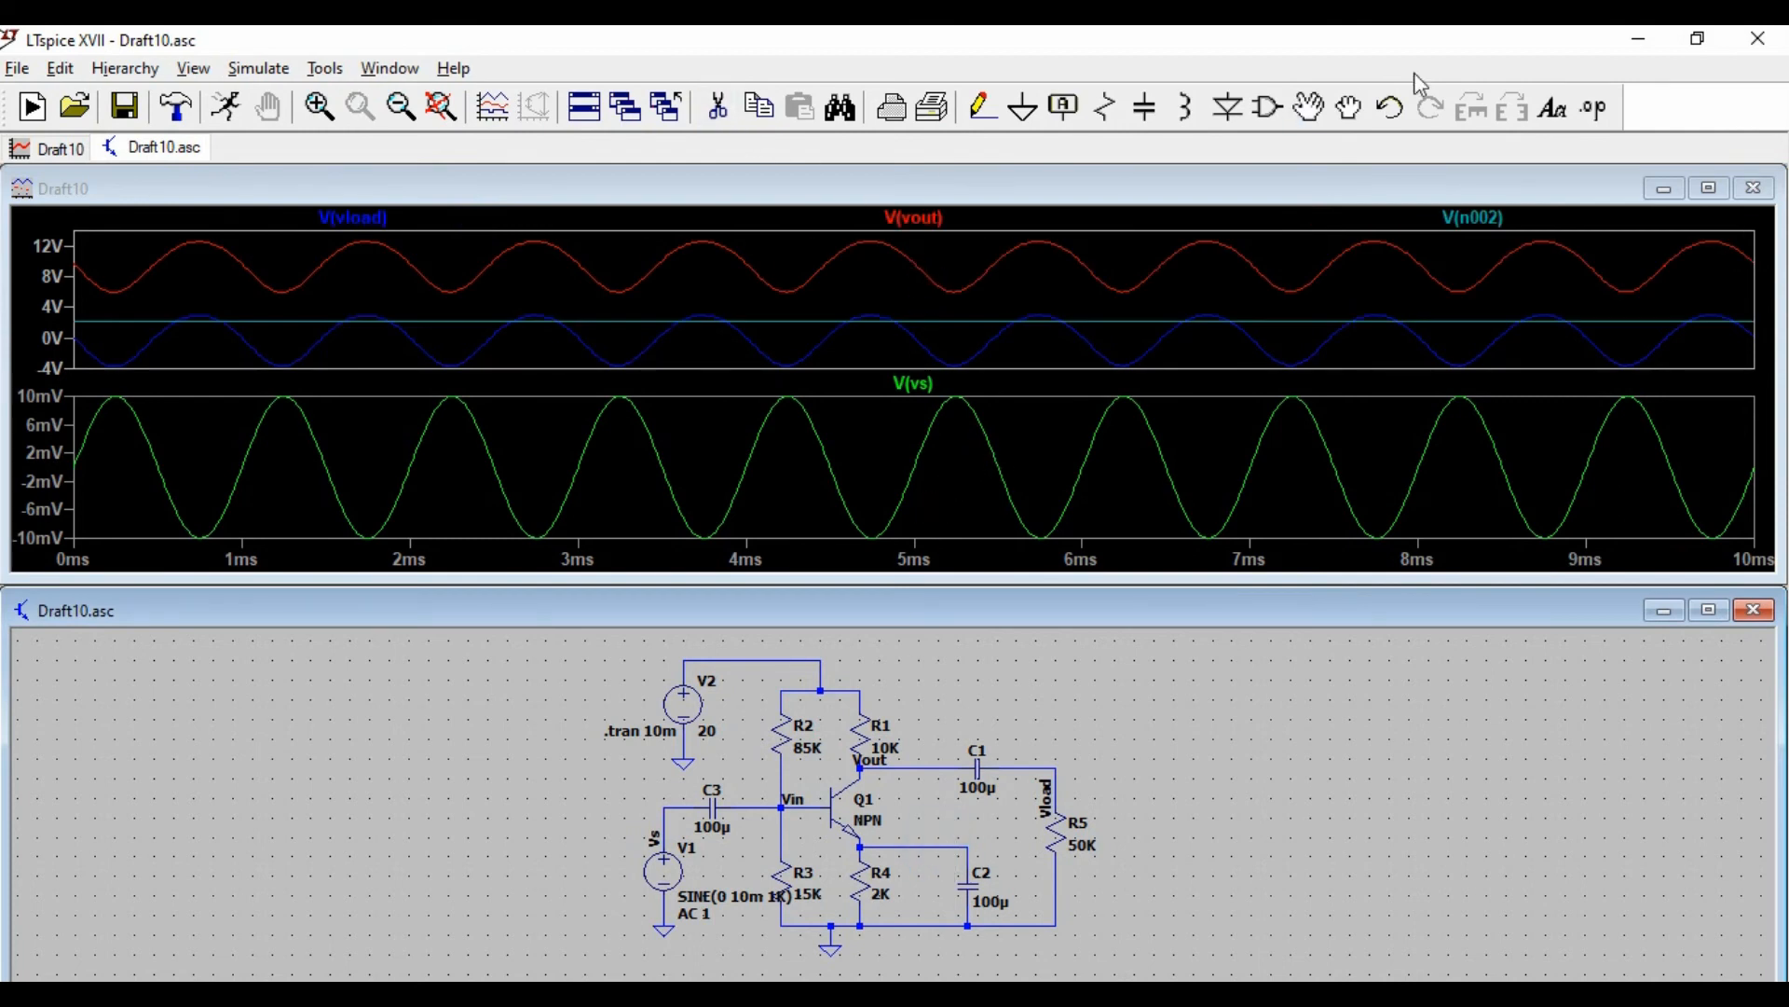
{"action": "left_click", "coordinate": [1770, 196]}
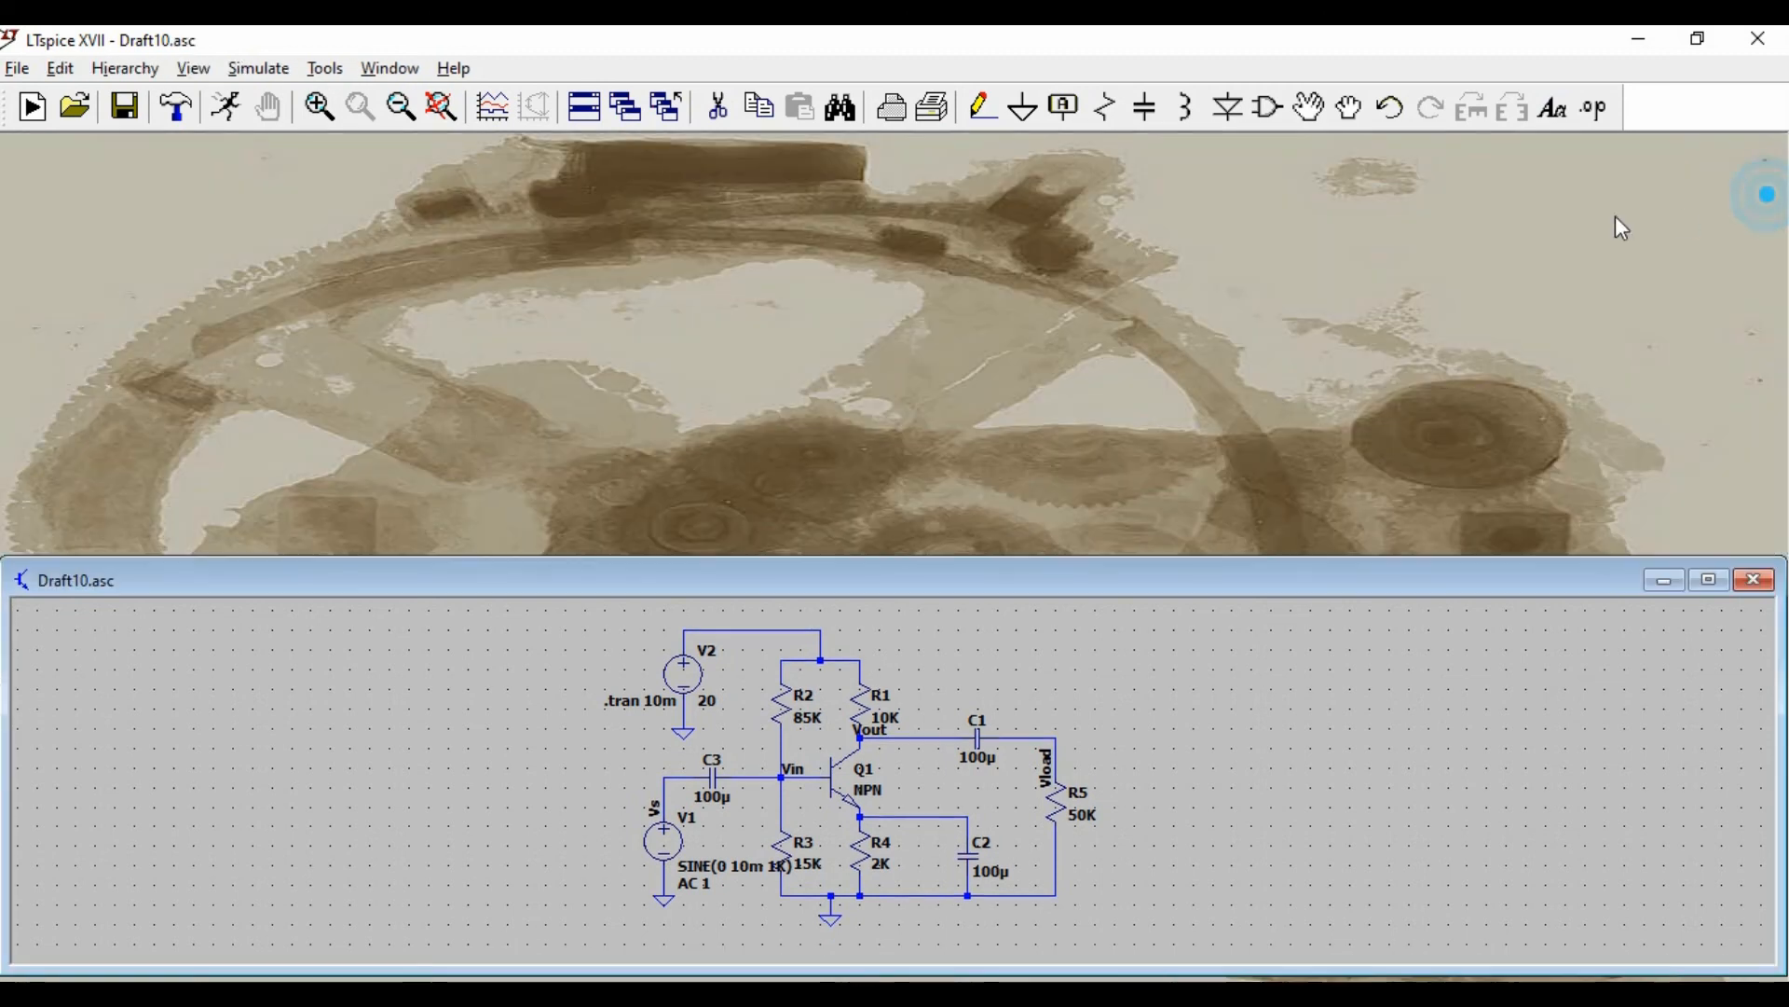
{"action": "left_click", "coordinate": [1711, 580]}
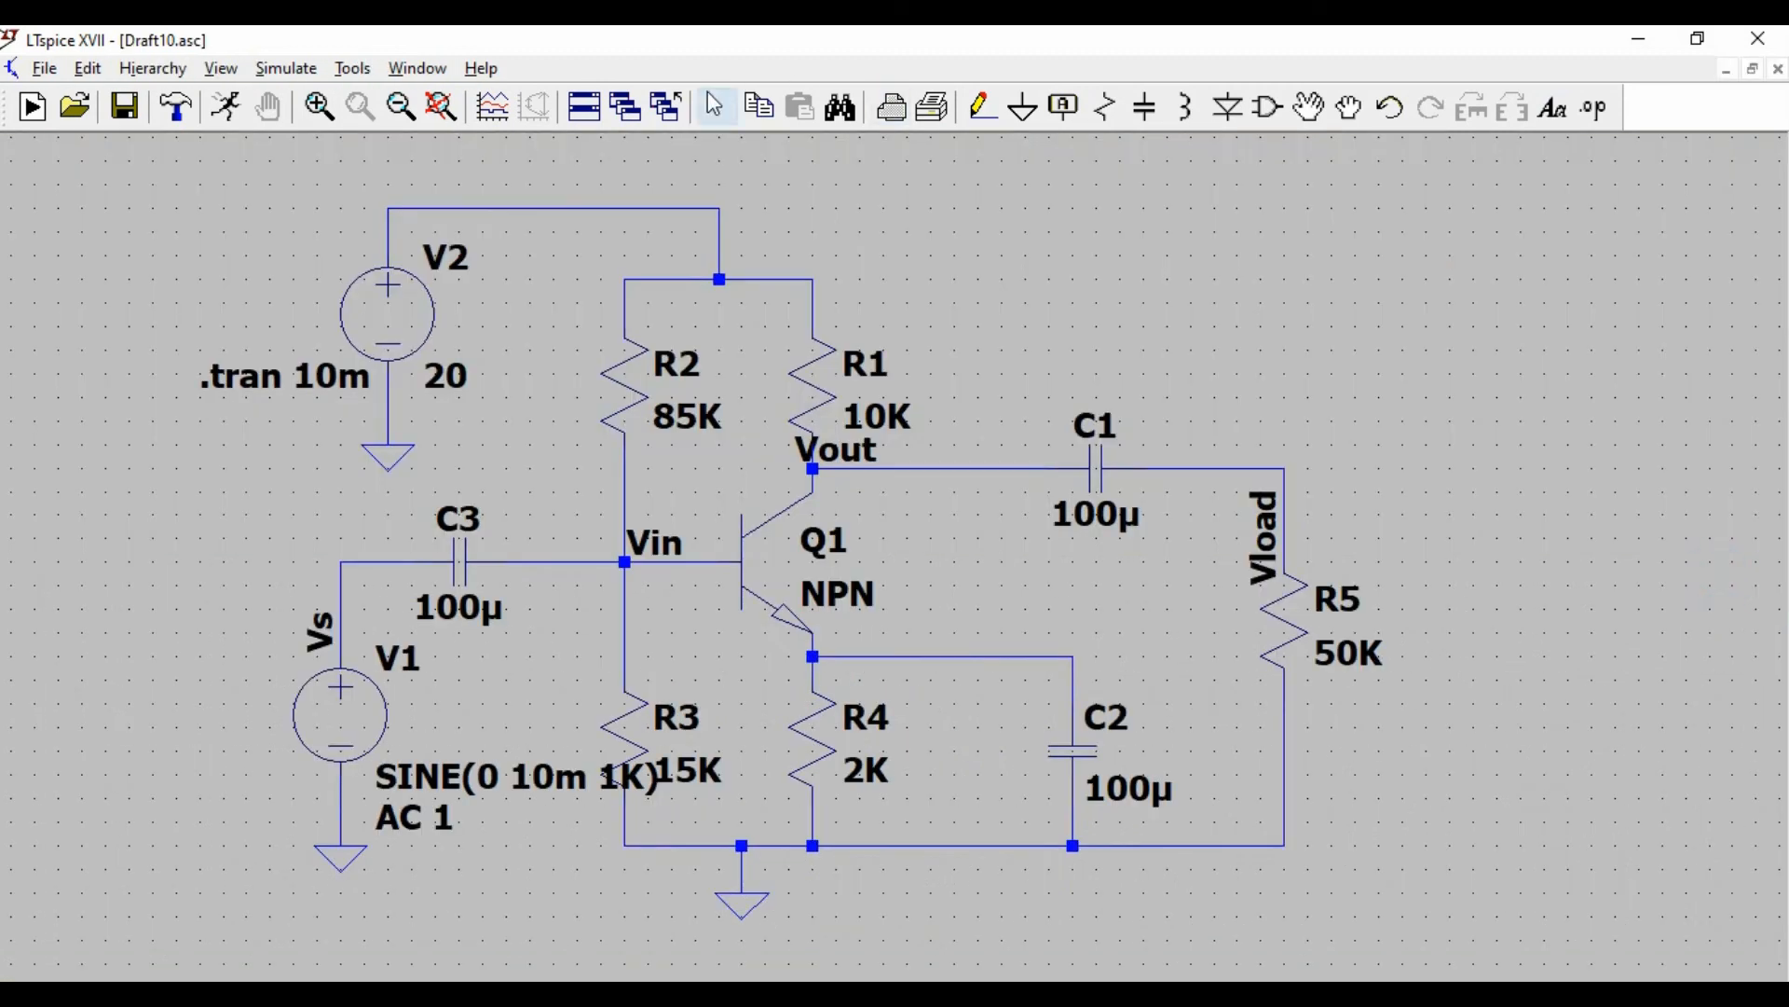
{"action": "left_click", "coordinate": [1072, 694]}
{"action": "left_click", "coordinate": [1035, 657]}
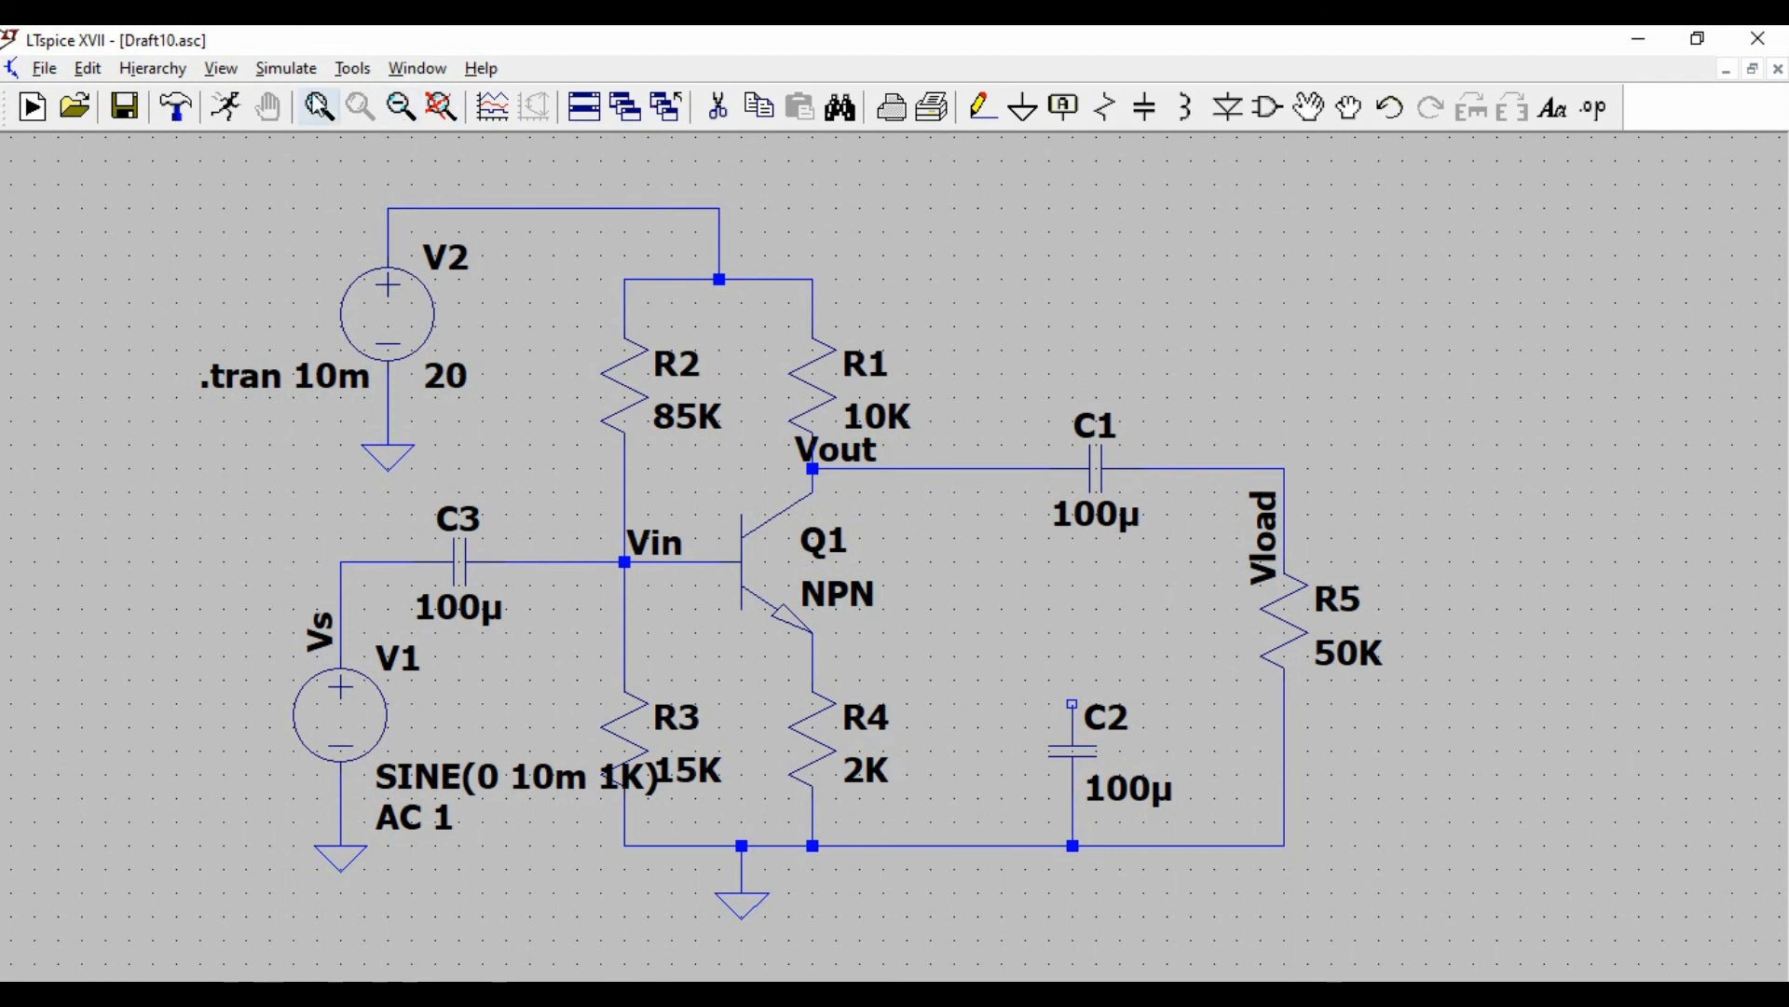
- Run the transient simulation with C2 disconnected from the emitter and plot V(vs) and V(vload)
{"action": "left_click", "coordinate": [225, 107]}
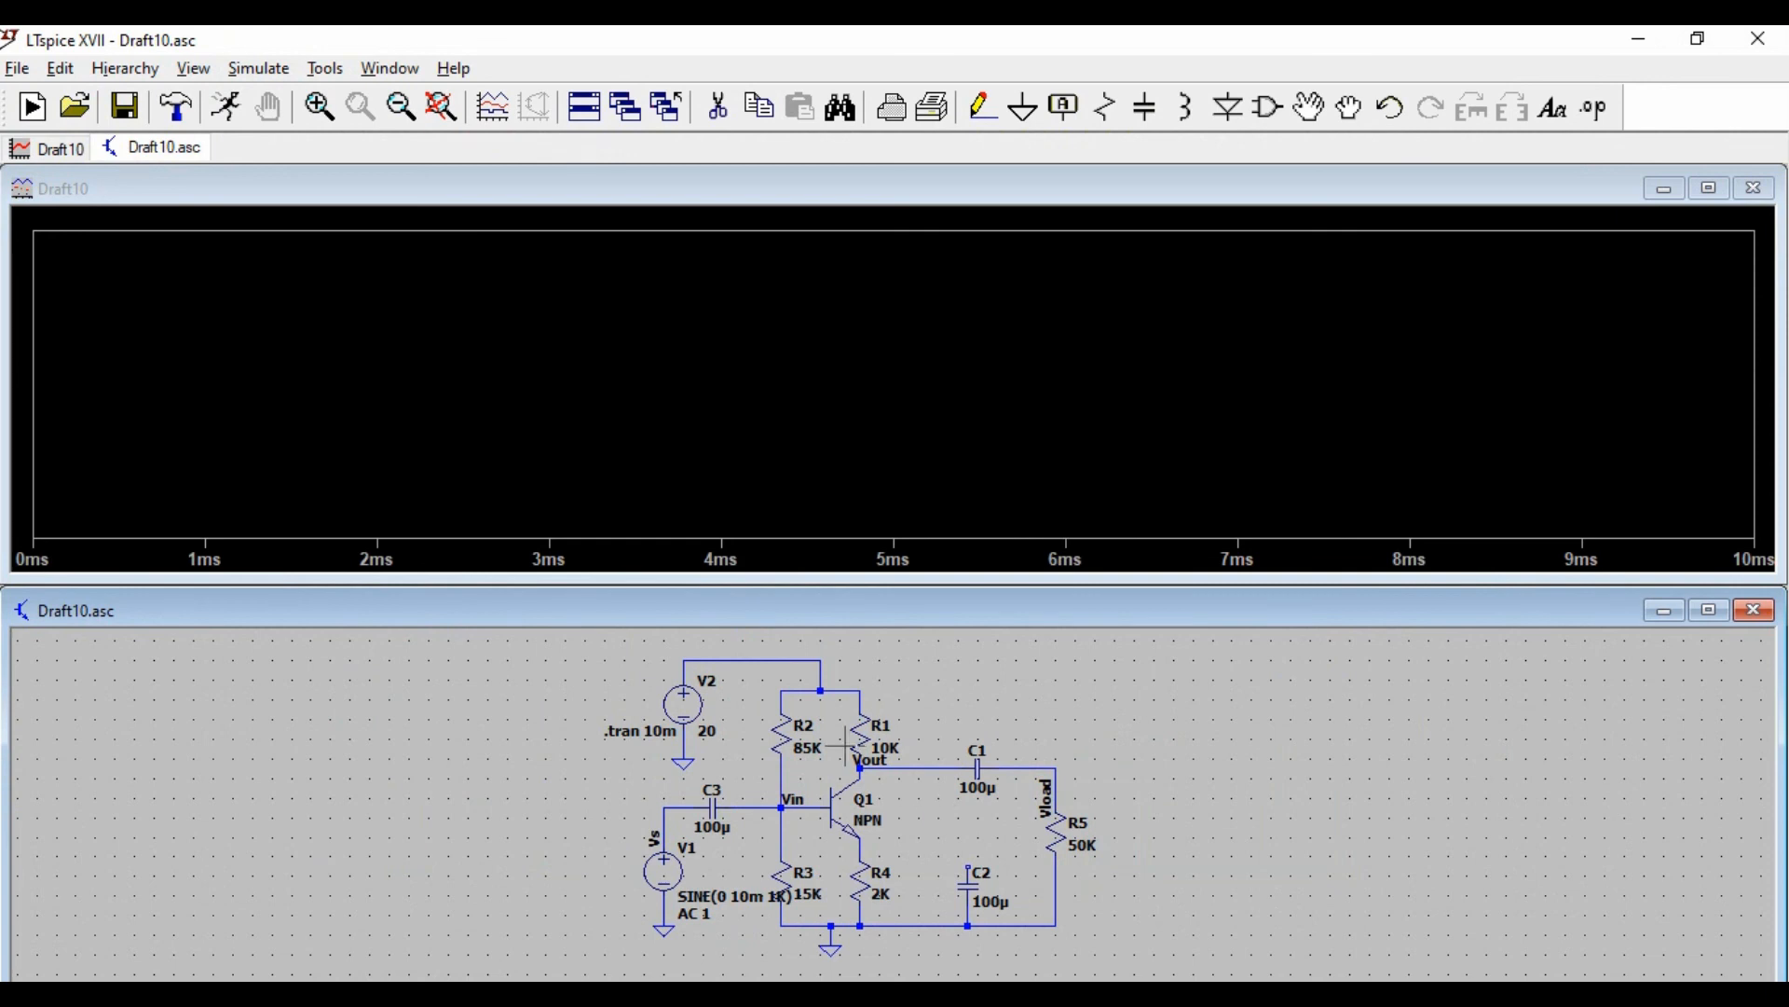
{"action": "left_click", "coordinate": [673, 799]}
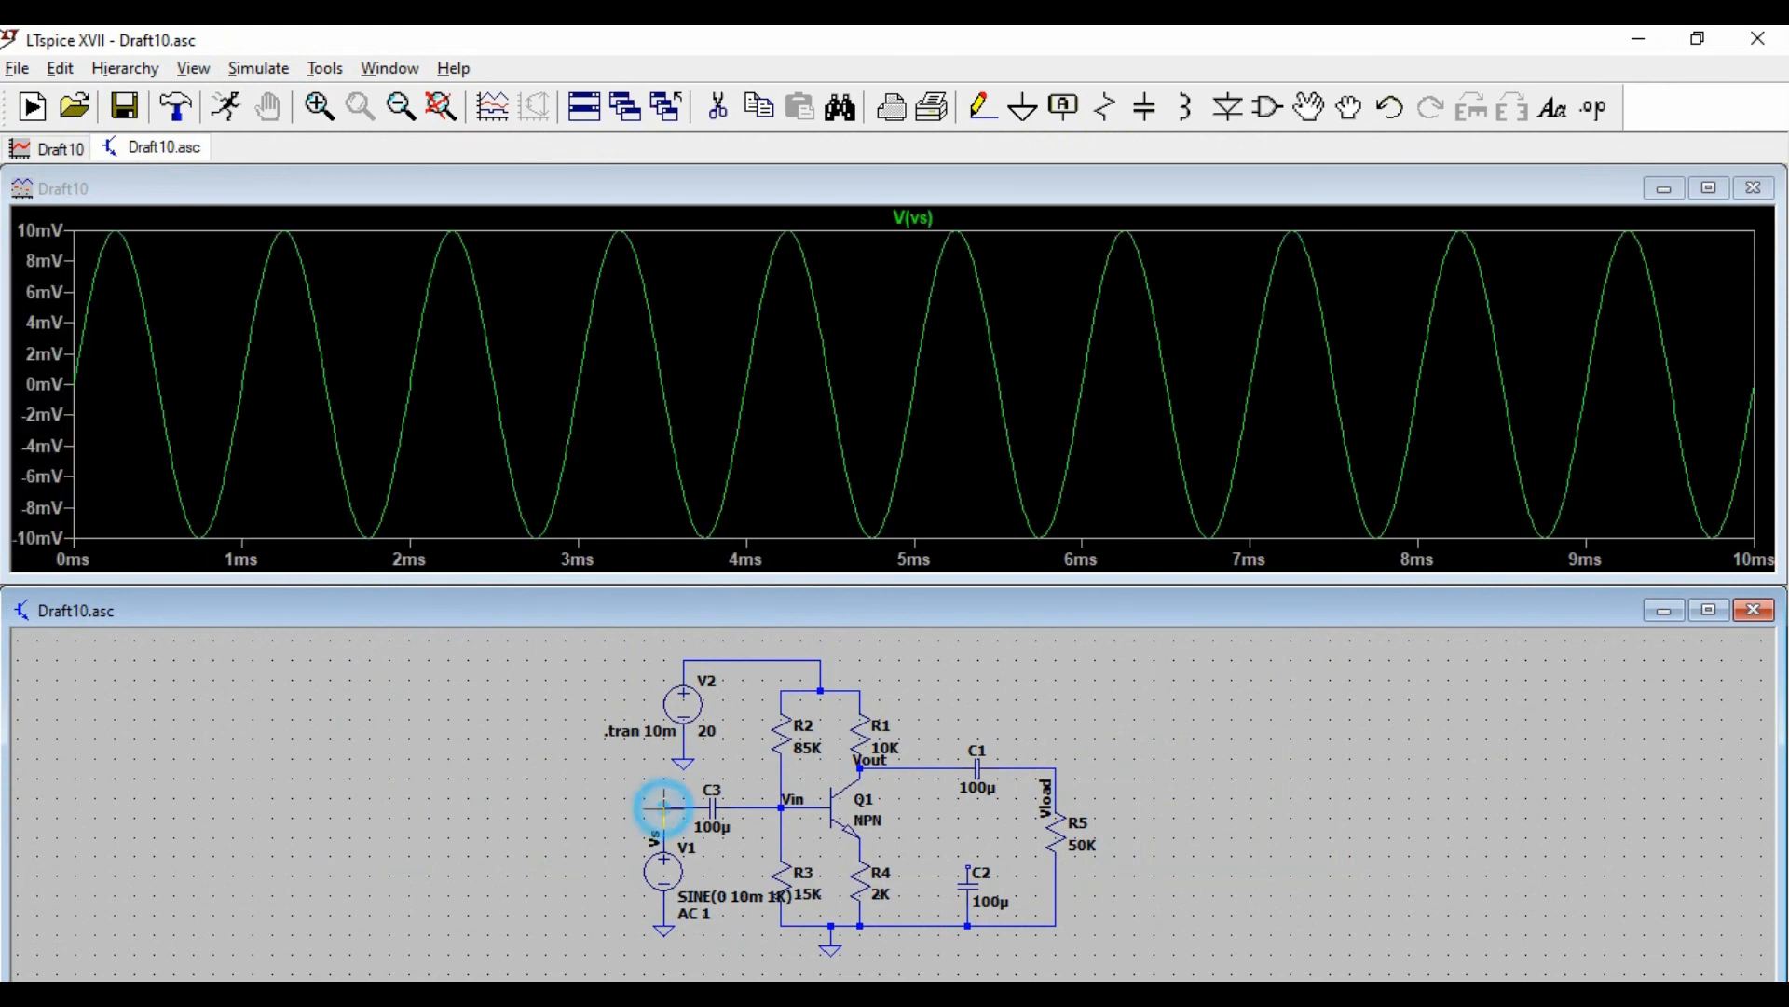
{"action": "left_click", "coordinate": [1060, 765]}
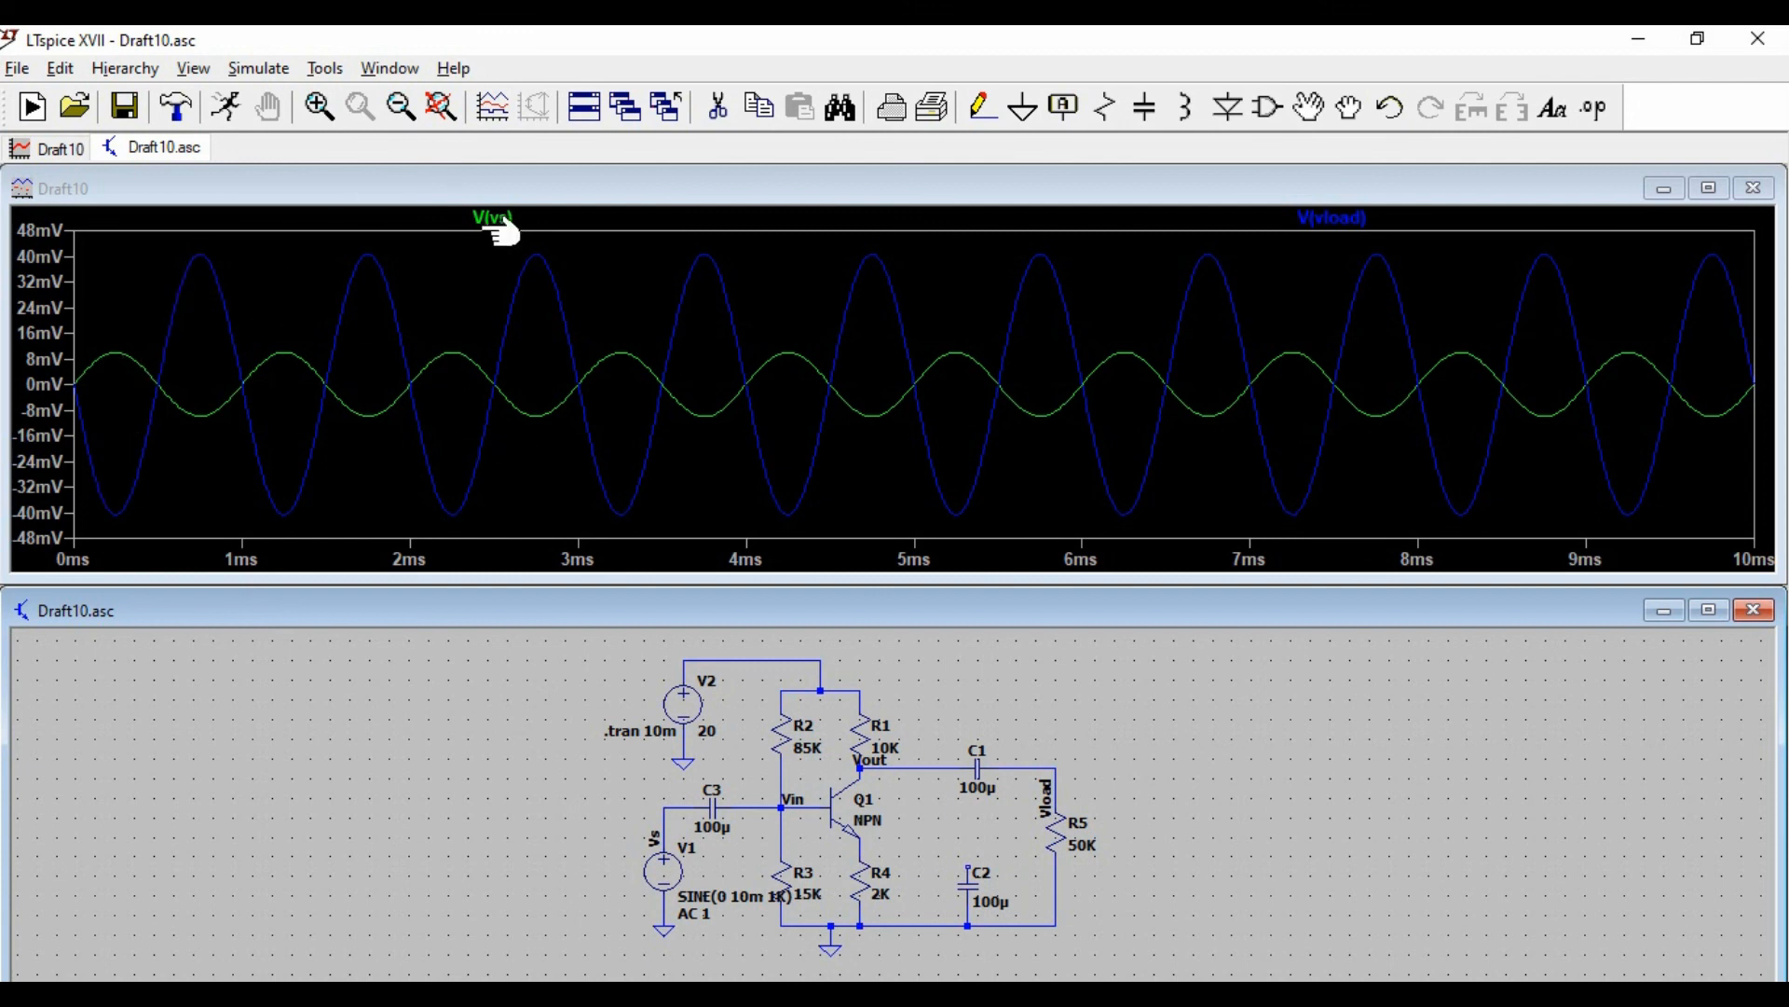
- Measure a positive peak of V(vload) near 4.77 ms with a cursor and close the cursor readout
{"action": "left_click", "coordinate": [1331, 217]}
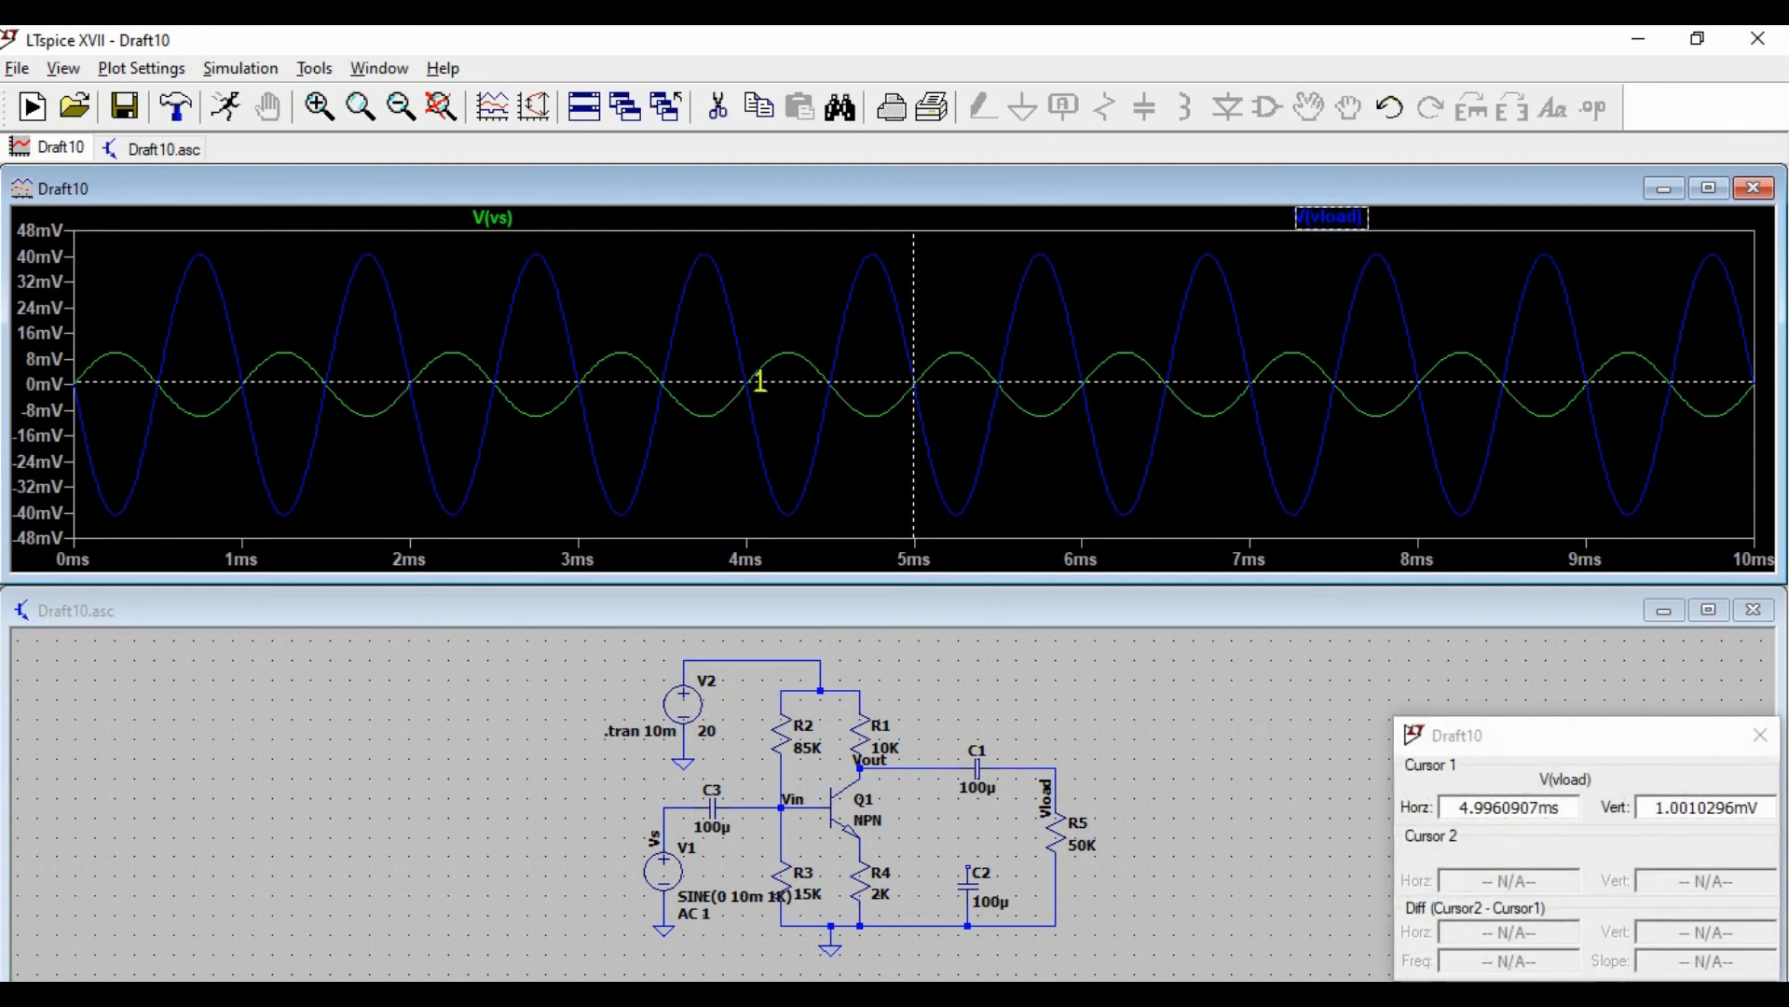
{"action": "left_click_drag", "start_coordinate": [918, 382], "coordinate": [876, 254]}
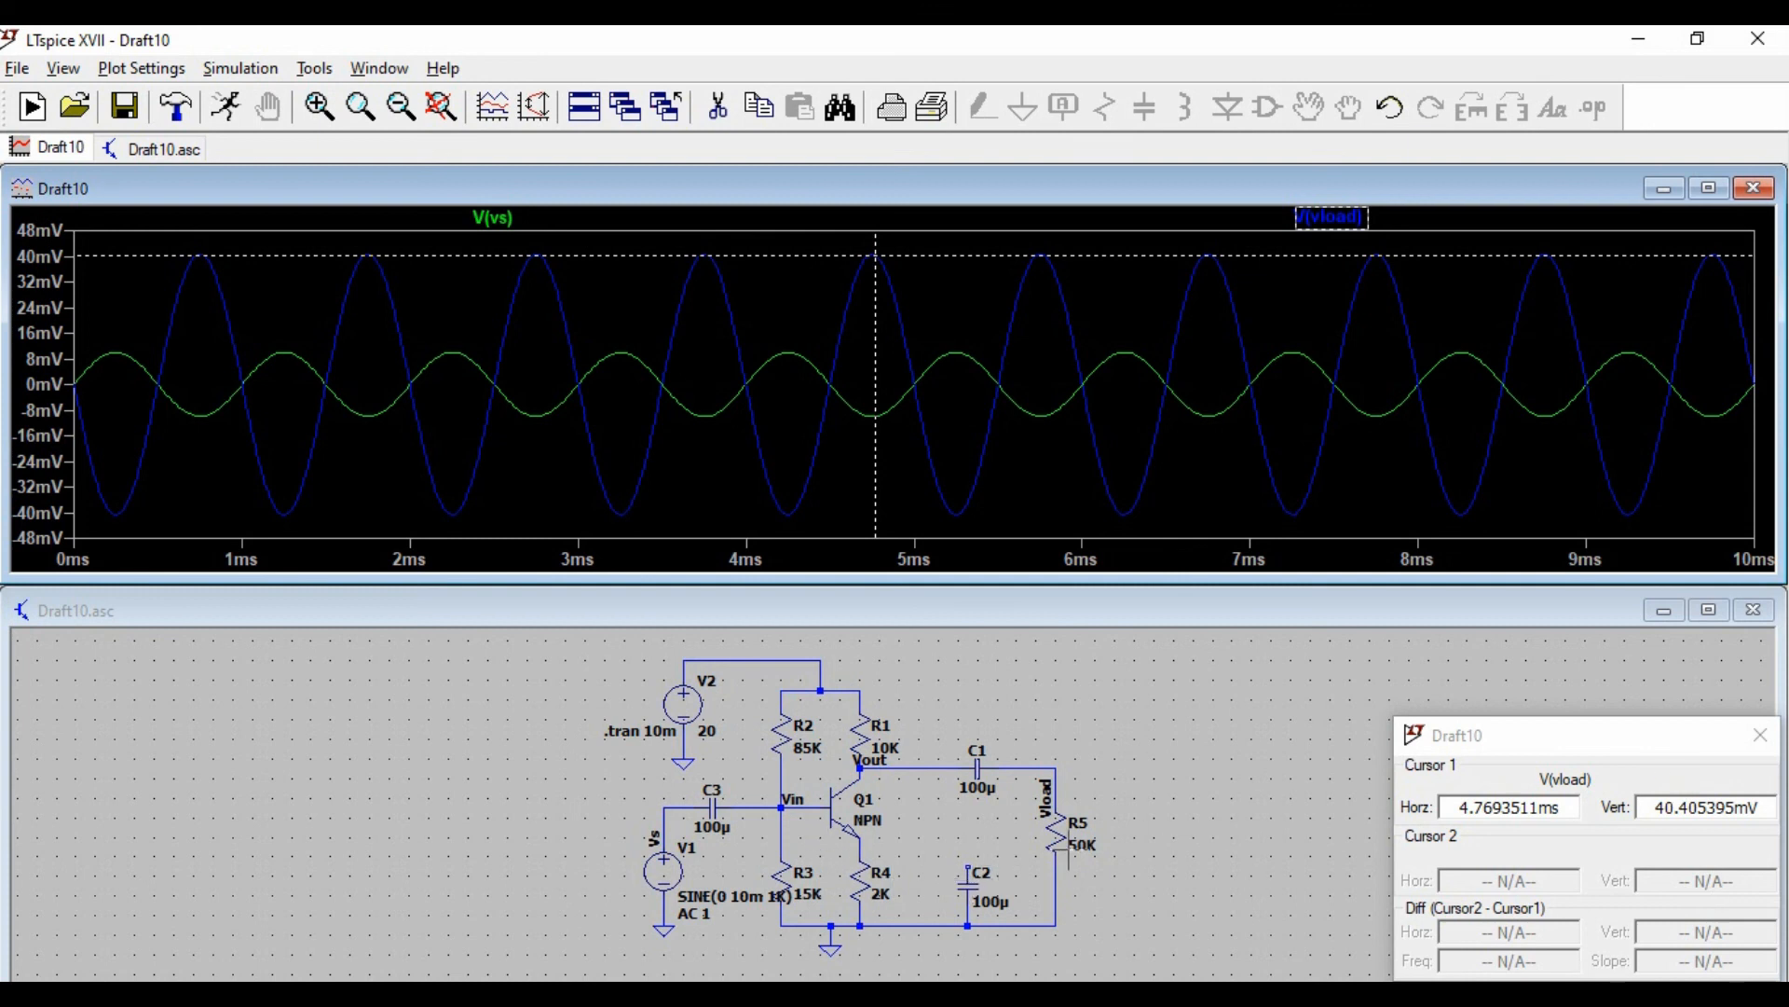
{"action": "left_click", "coordinate": [1764, 749]}
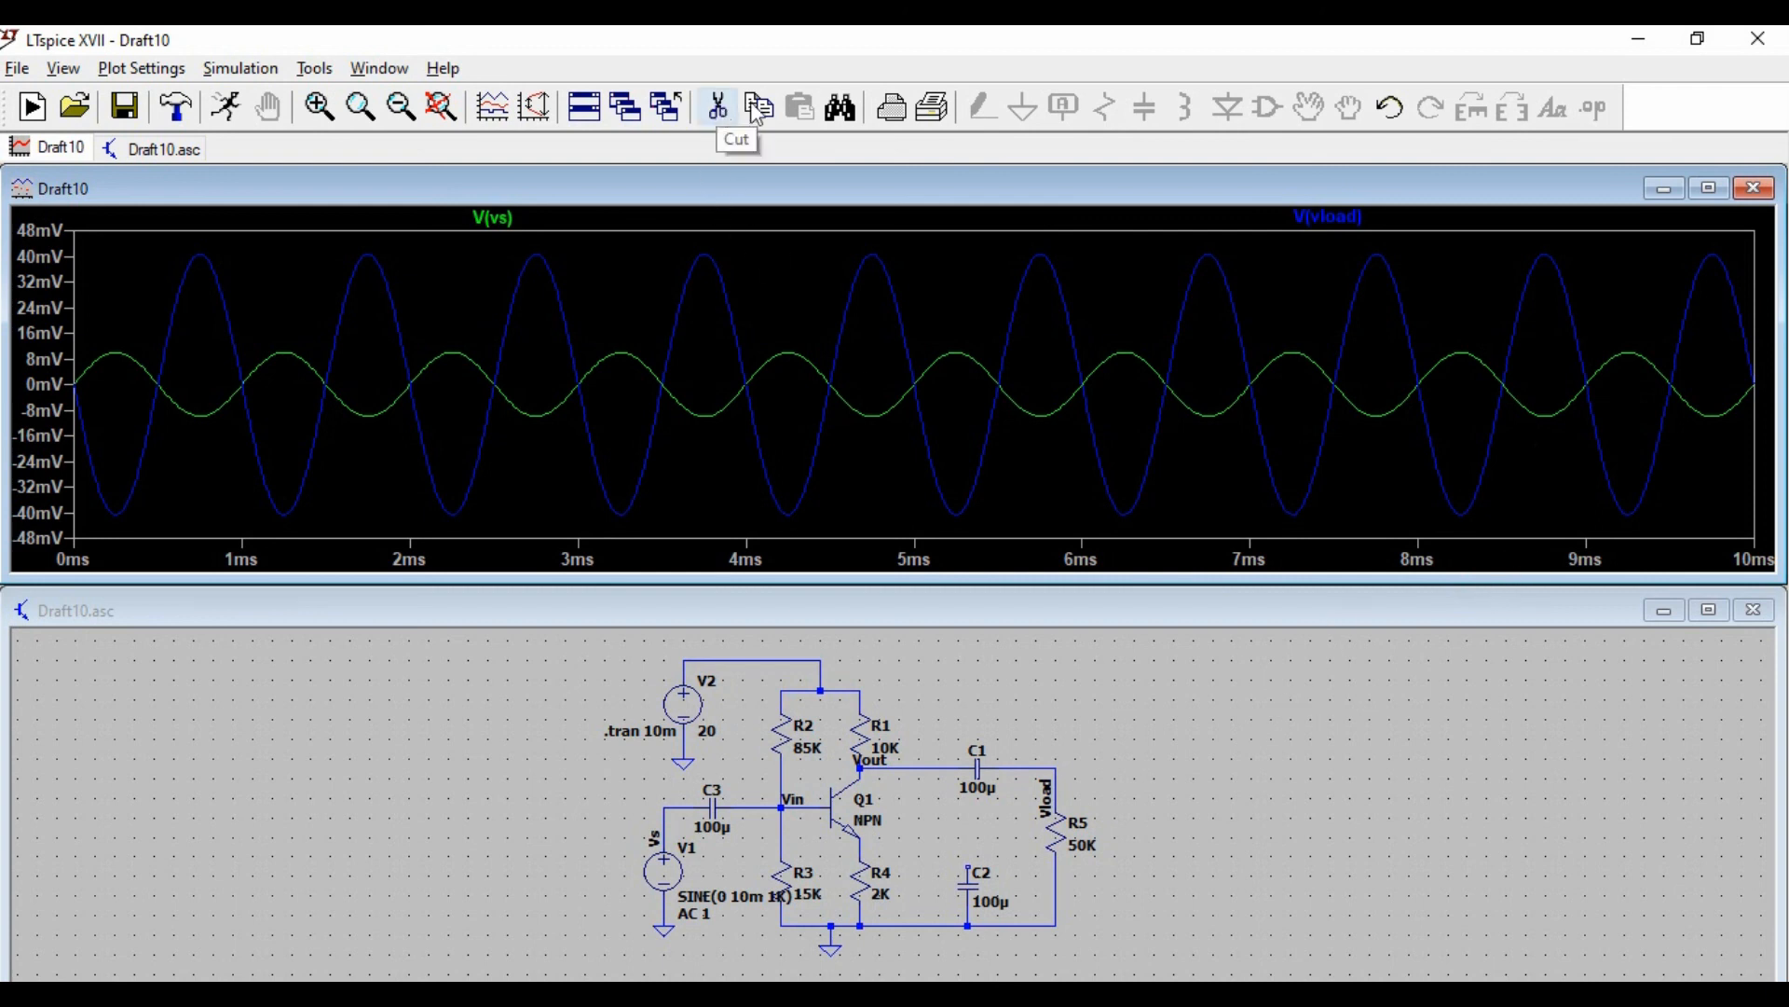
- Close the waveform window, maximize the schematic and wire the free upper end of C2 back to the emitter node of Q1 above R4
{"action": "left_click", "coordinate": [1755, 189]}
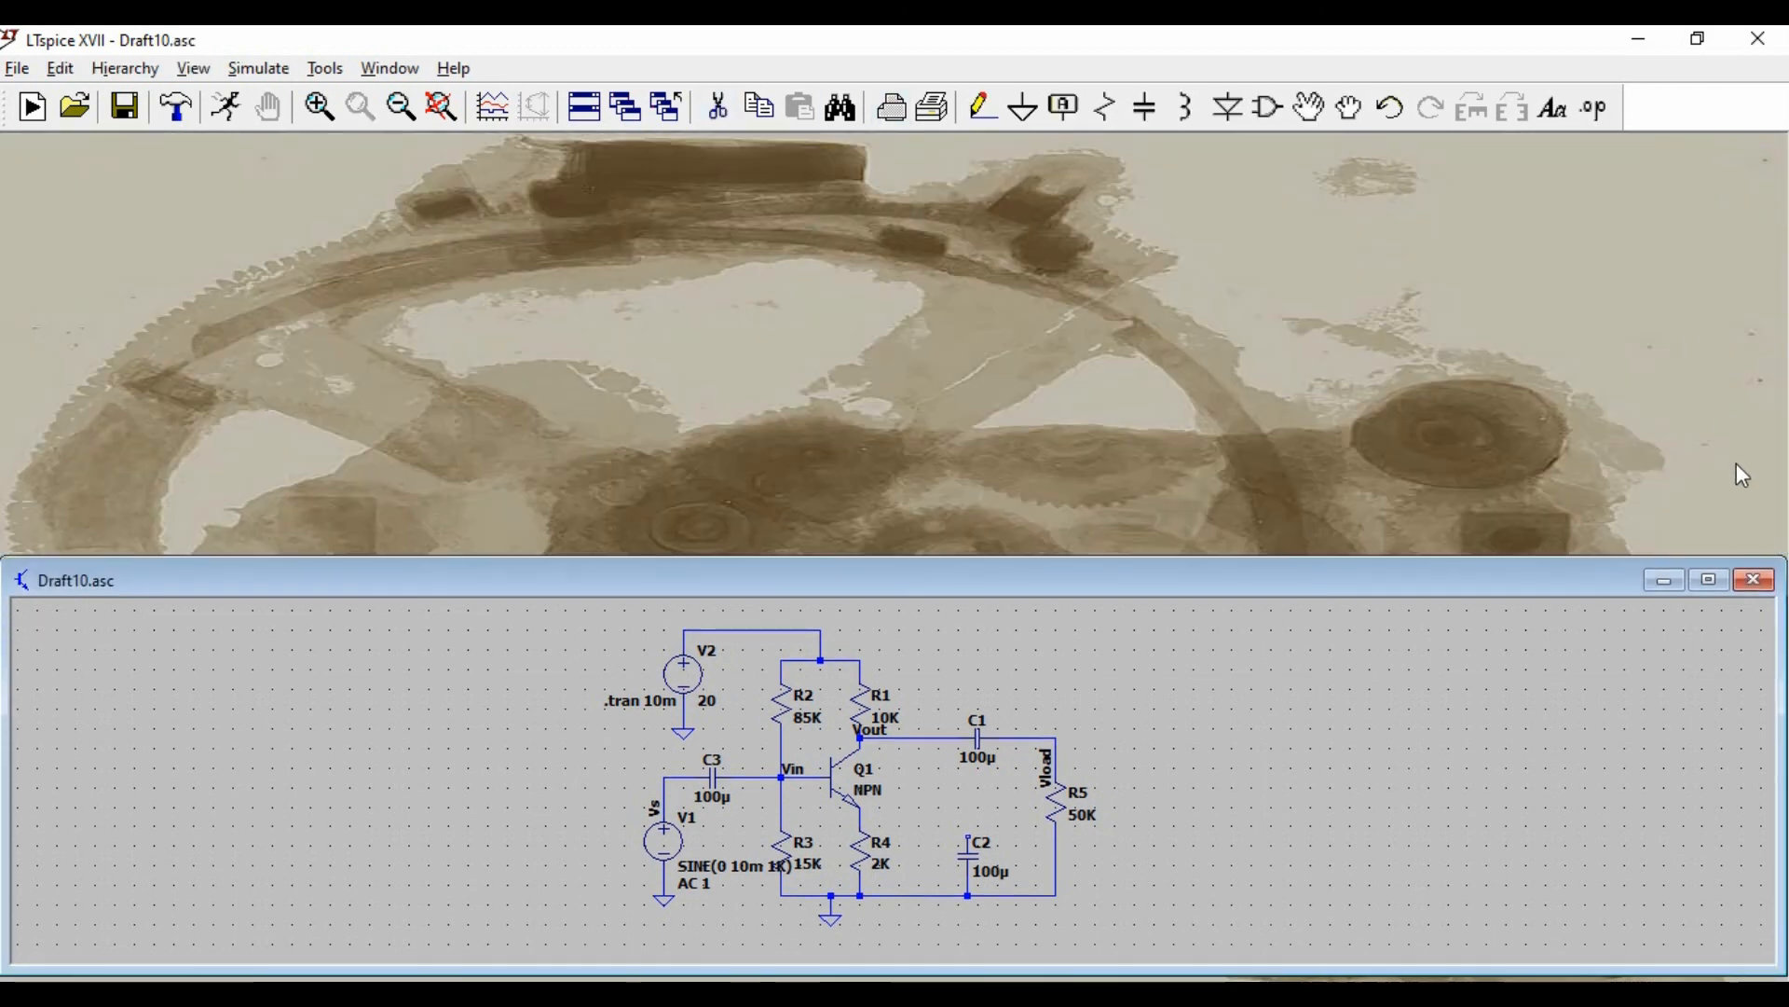
{"action": "left_click", "coordinate": [1707, 577]}
{"action": "left_click", "coordinate": [983, 107]}
{"action": "left_click", "coordinate": [1073, 703]}
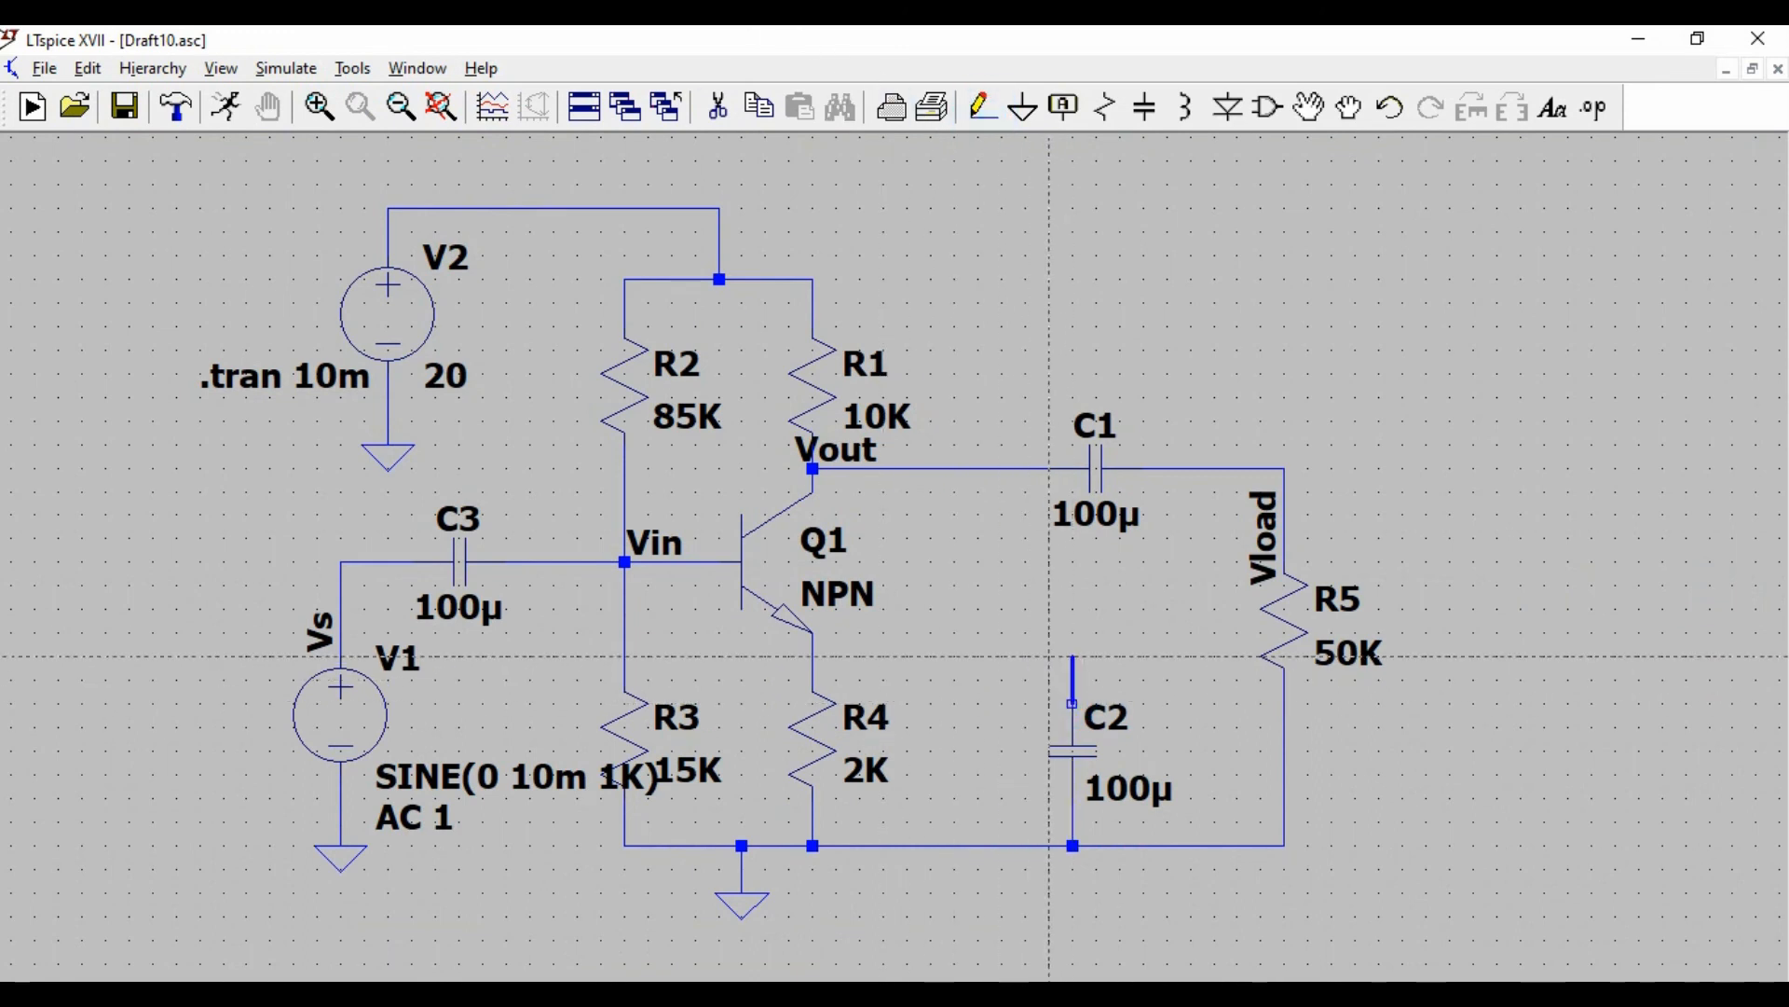
{"action": "left_click", "coordinate": [1073, 656]}
{"action": "left_click", "coordinate": [812, 656]}
{"action": "key", "text": "Escape"}
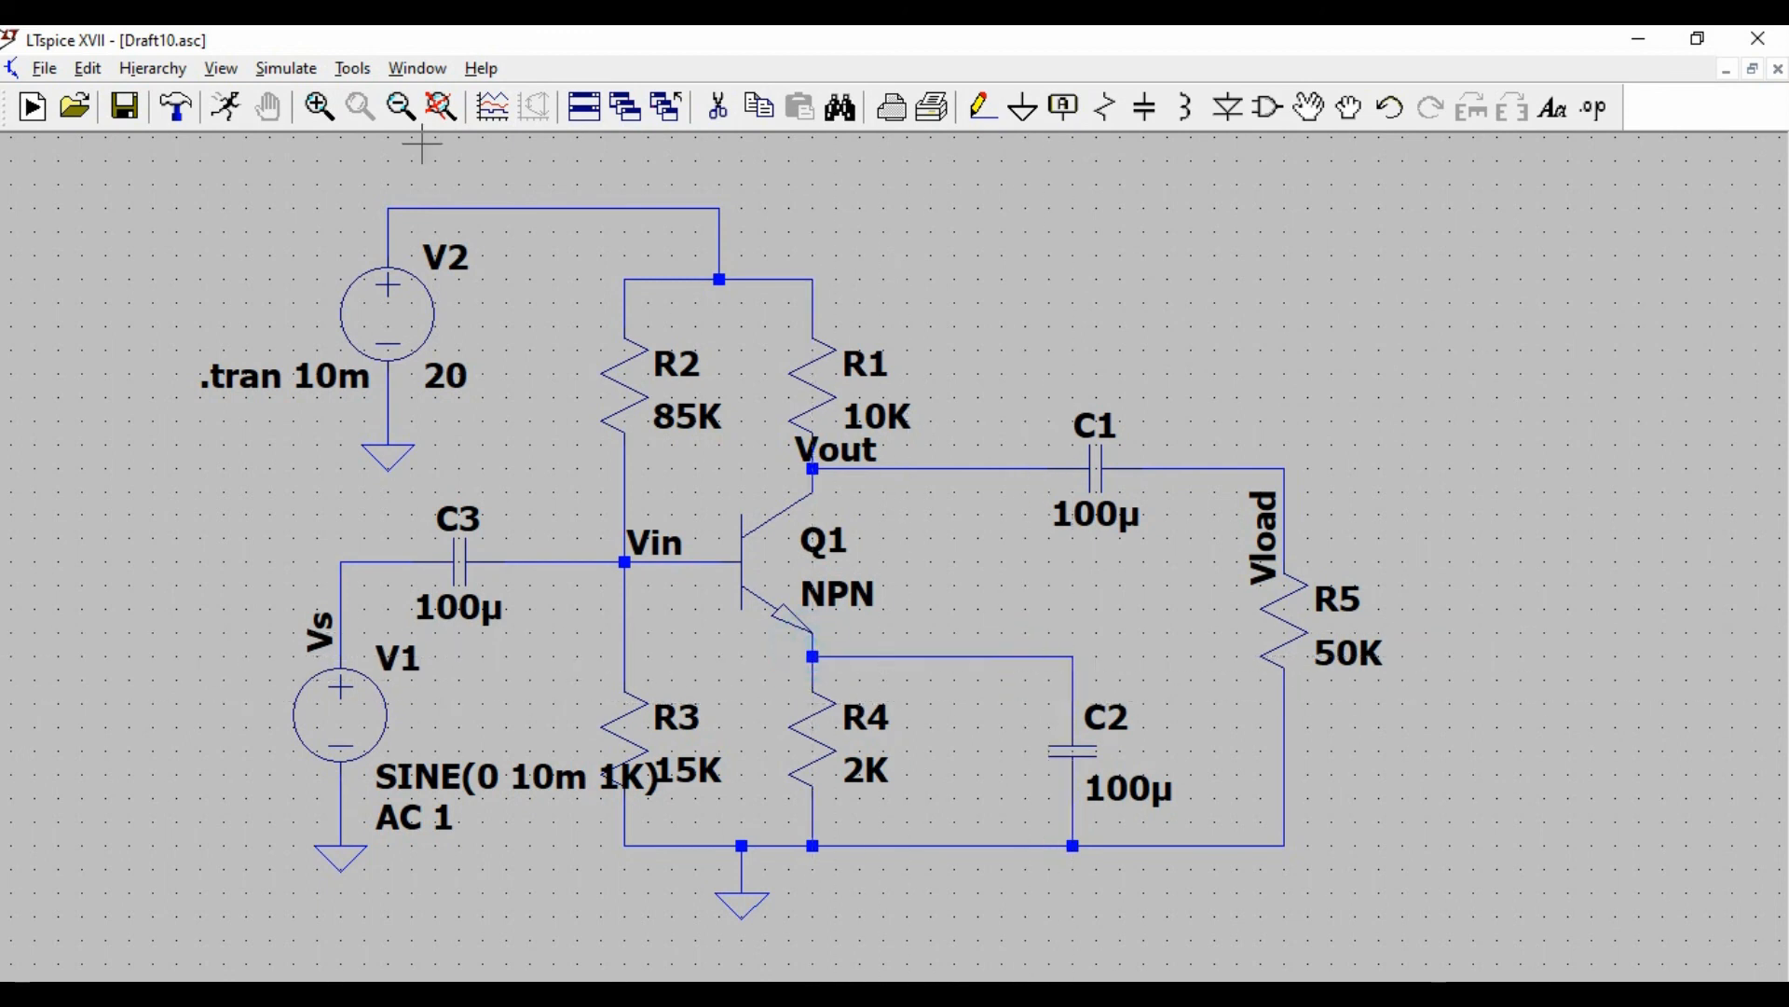
- Rerun the transient simulation with C2 reconnected and plot the V(vs) and V(vload) waveforms
{"action": "left_click", "coordinate": [221, 109]}
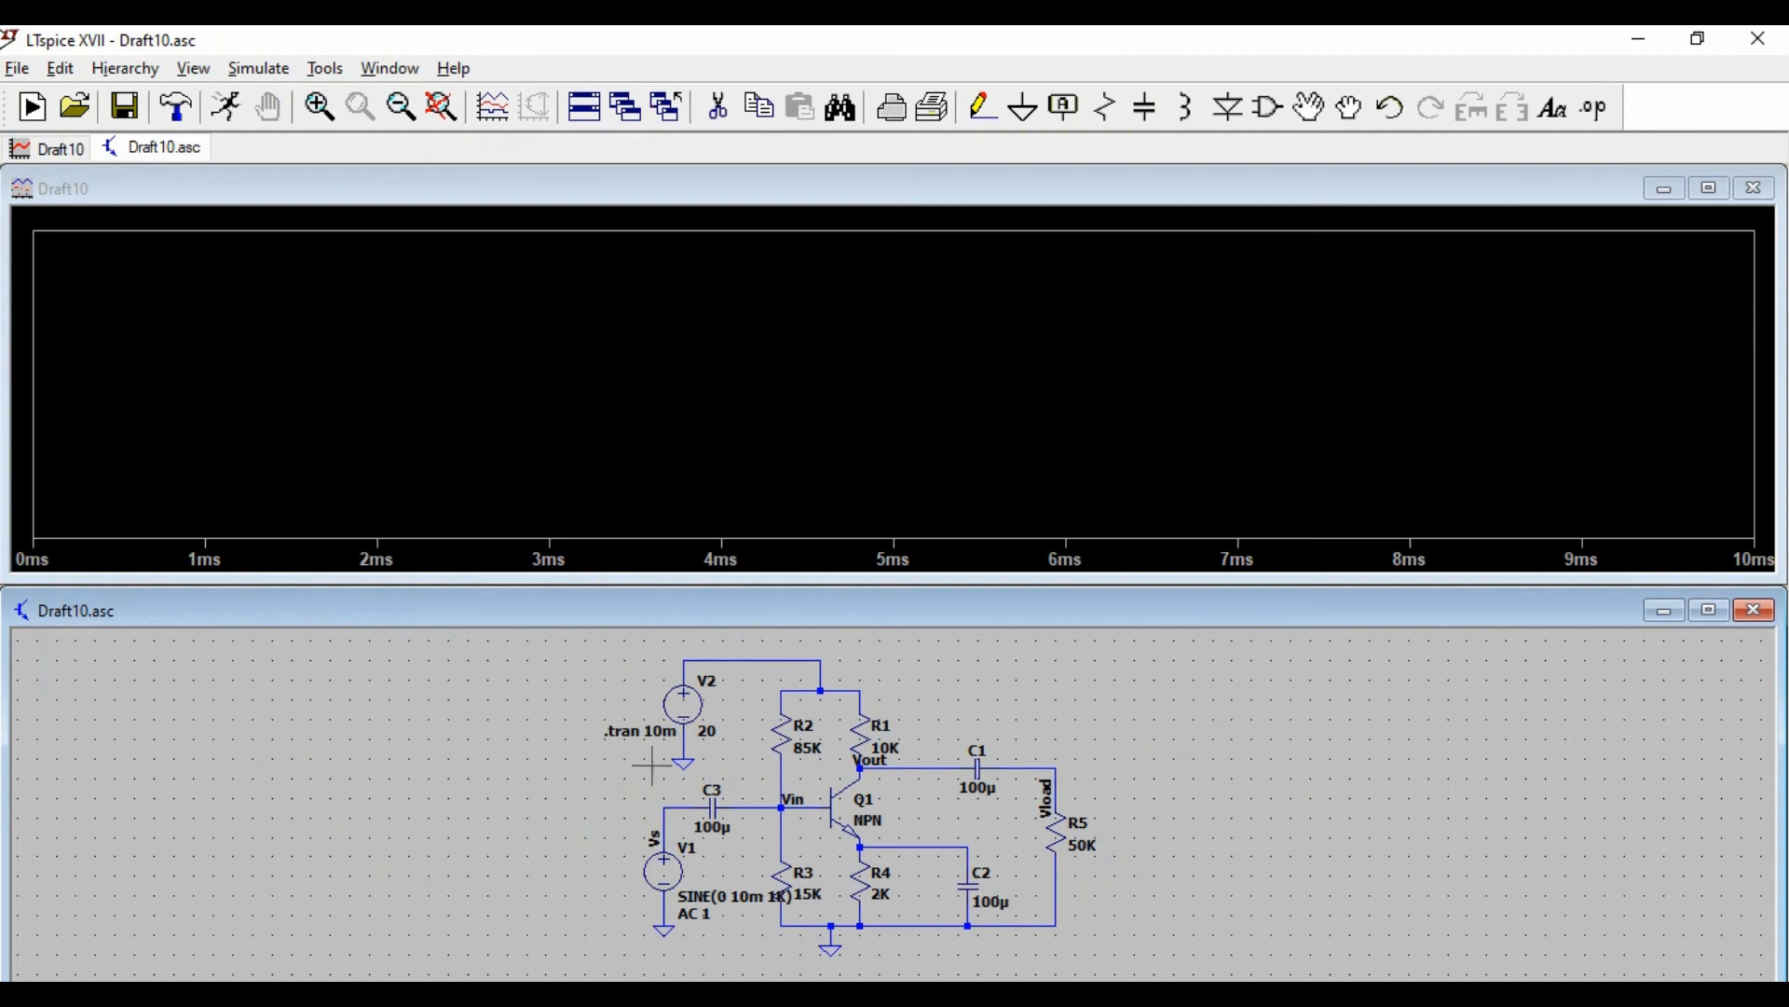
{"action": "left_click", "coordinate": [666, 807]}
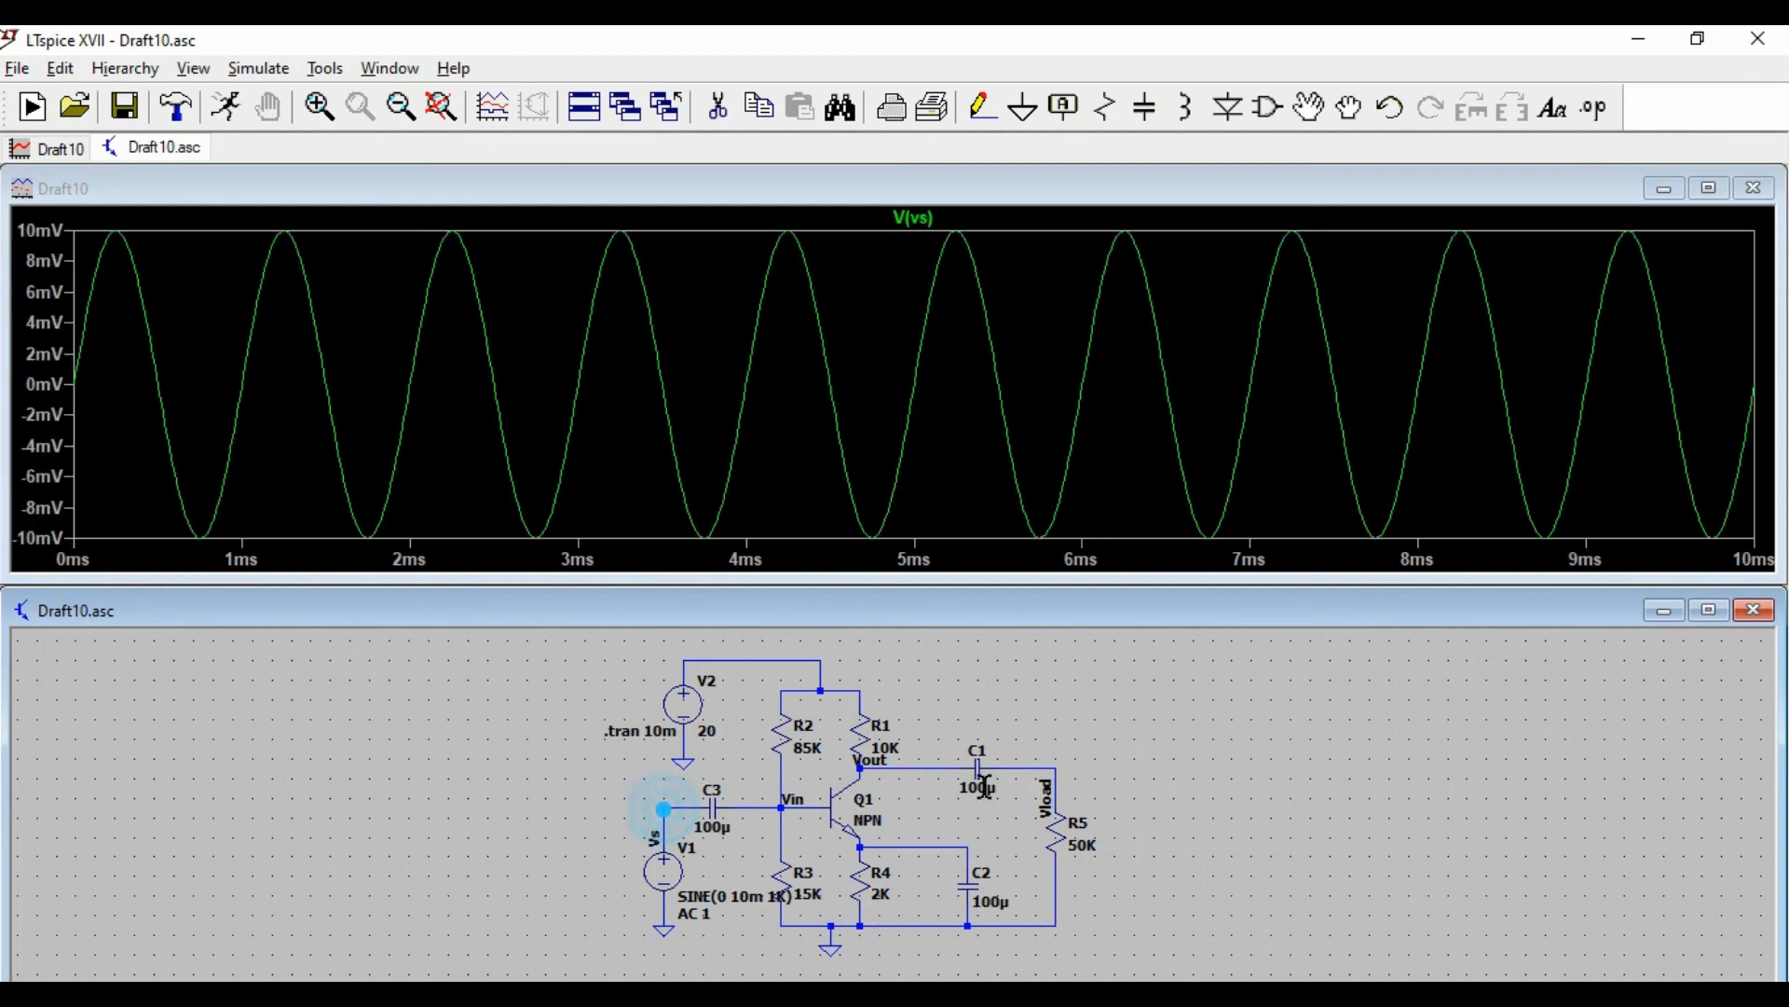
{"action": "left_click", "coordinate": [1057, 768]}
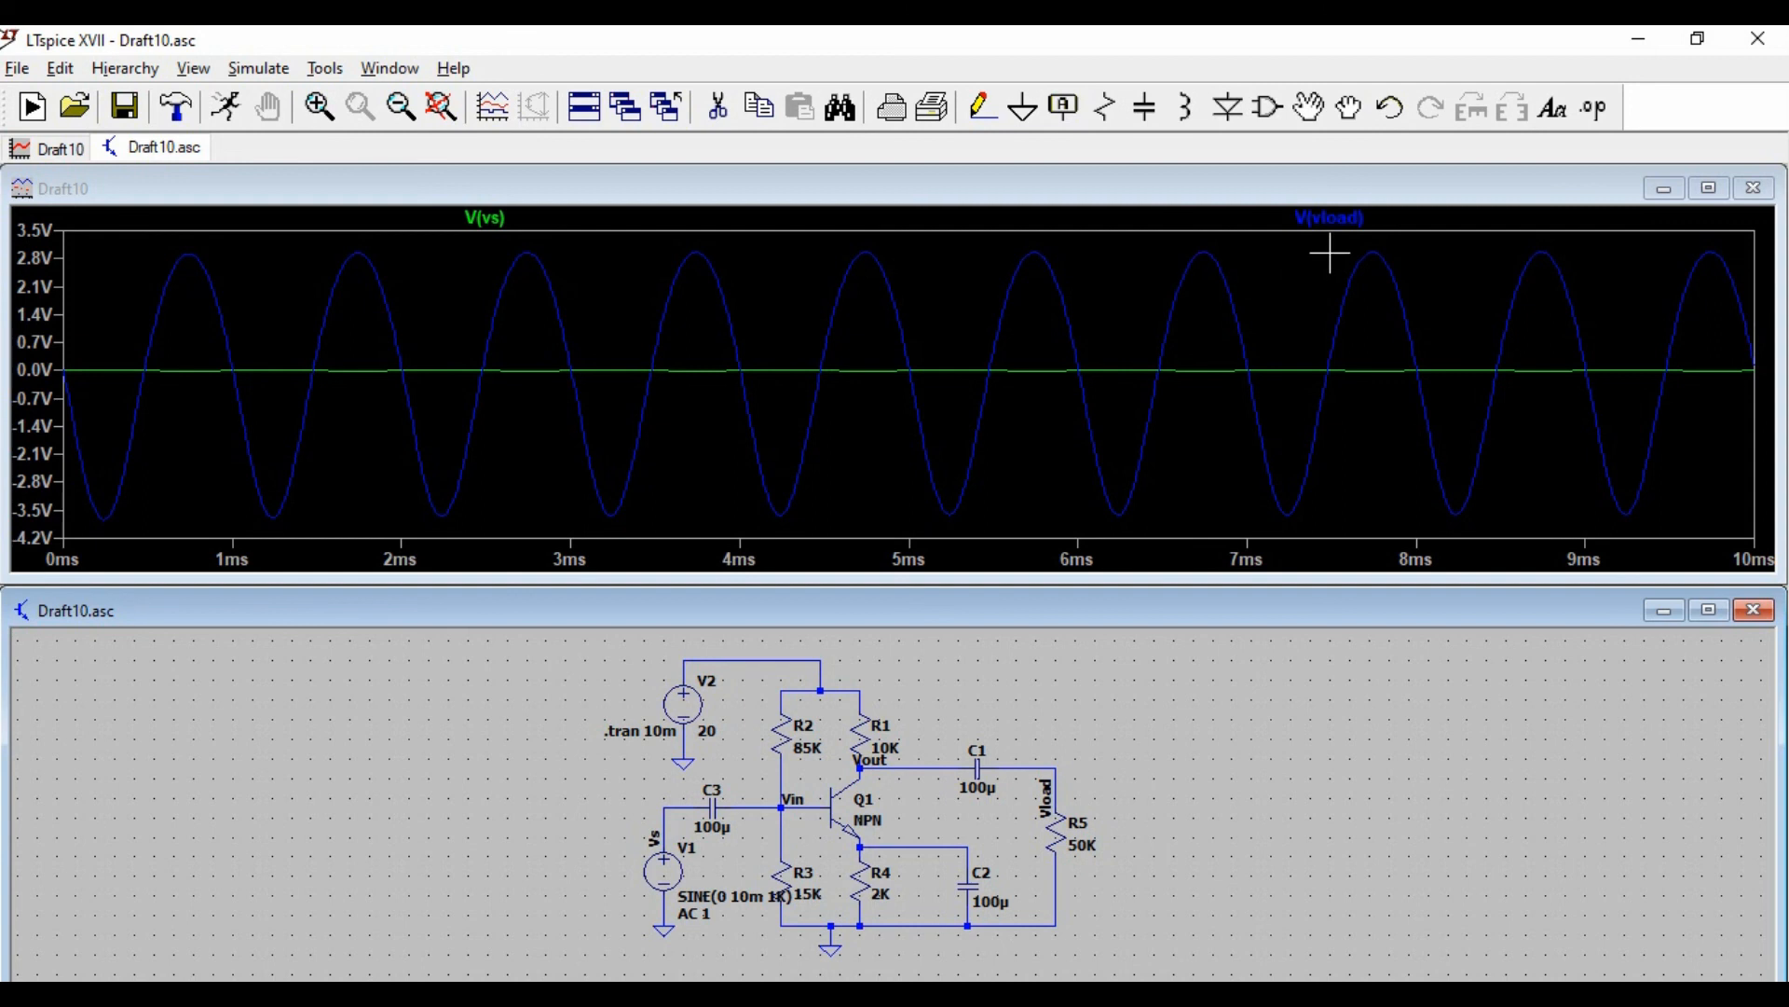
- Move V(vload) into a new plot pane separate from V(vs) and add the V(vout) trace alongside it
{"action": "right_click", "coordinate": [1288, 294]}
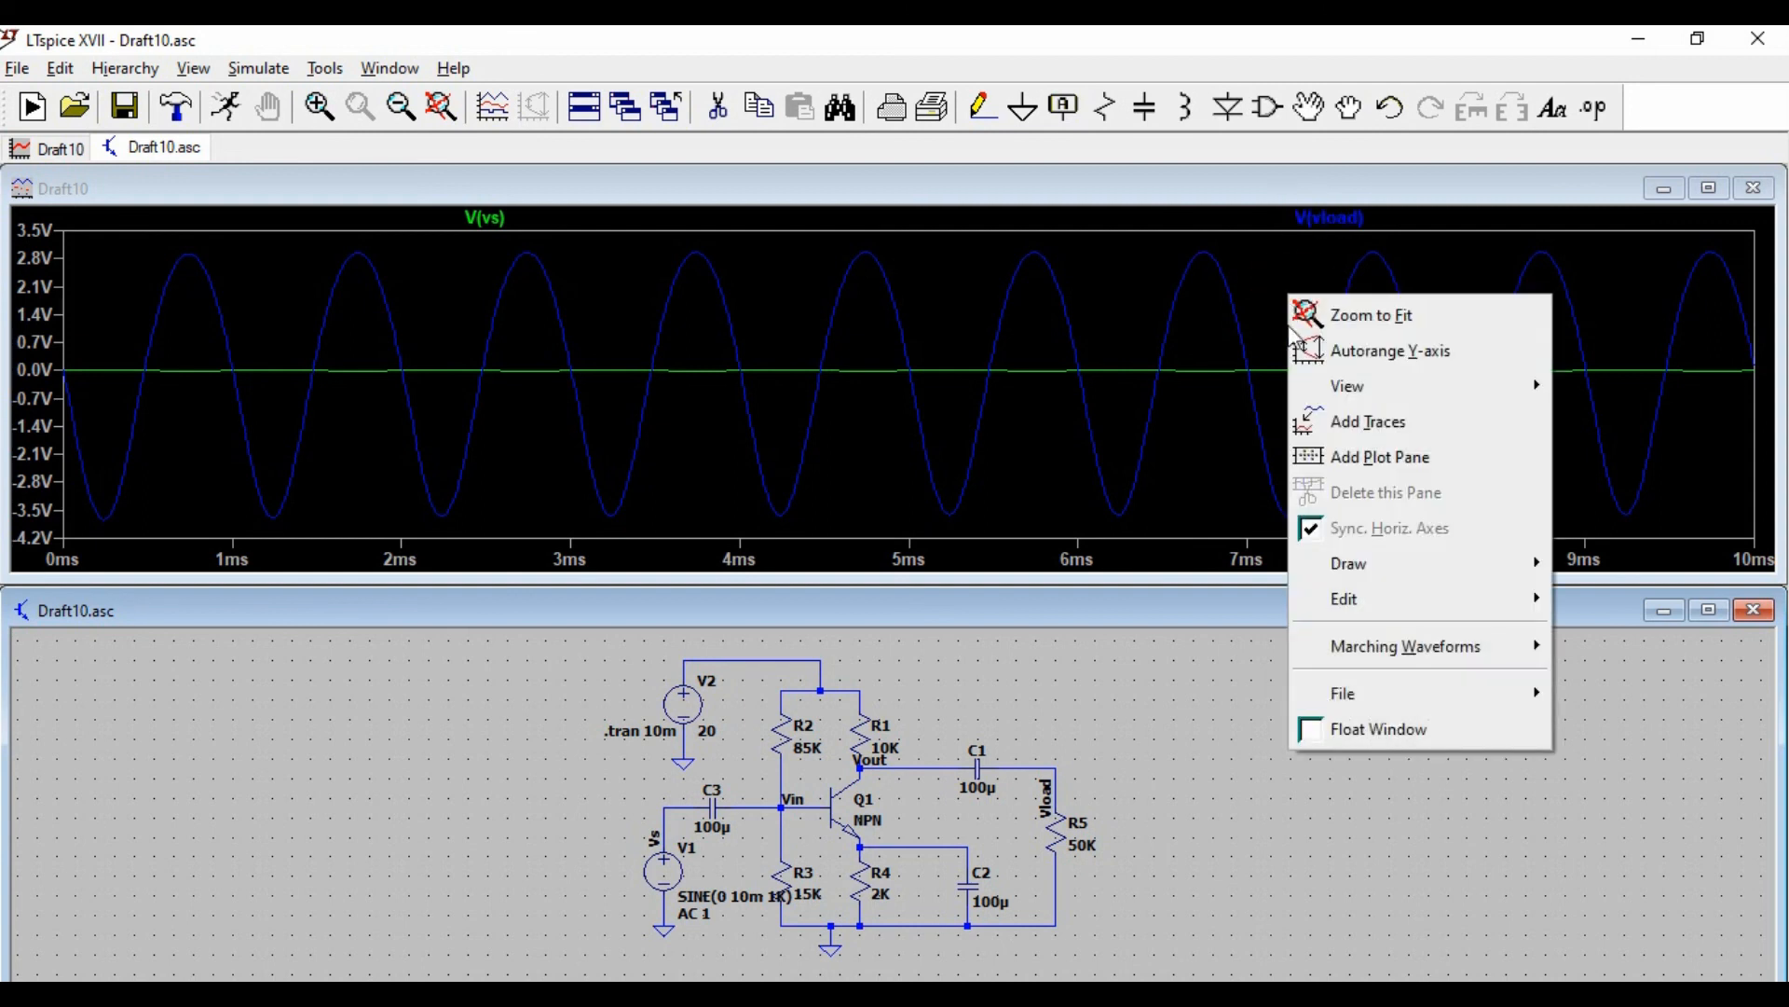
{"action": "left_click", "coordinate": [1398, 458]}
{"action": "mouse_move", "coordinate": [1317, 384]}
{"action": "left_mouse_down"}
{"action": "mouse_move", "coordinate": [1330, 348]}
{"action": "mouse_move", "coordinate": [1307, 299]}
{"action": "left_mouse_up"}
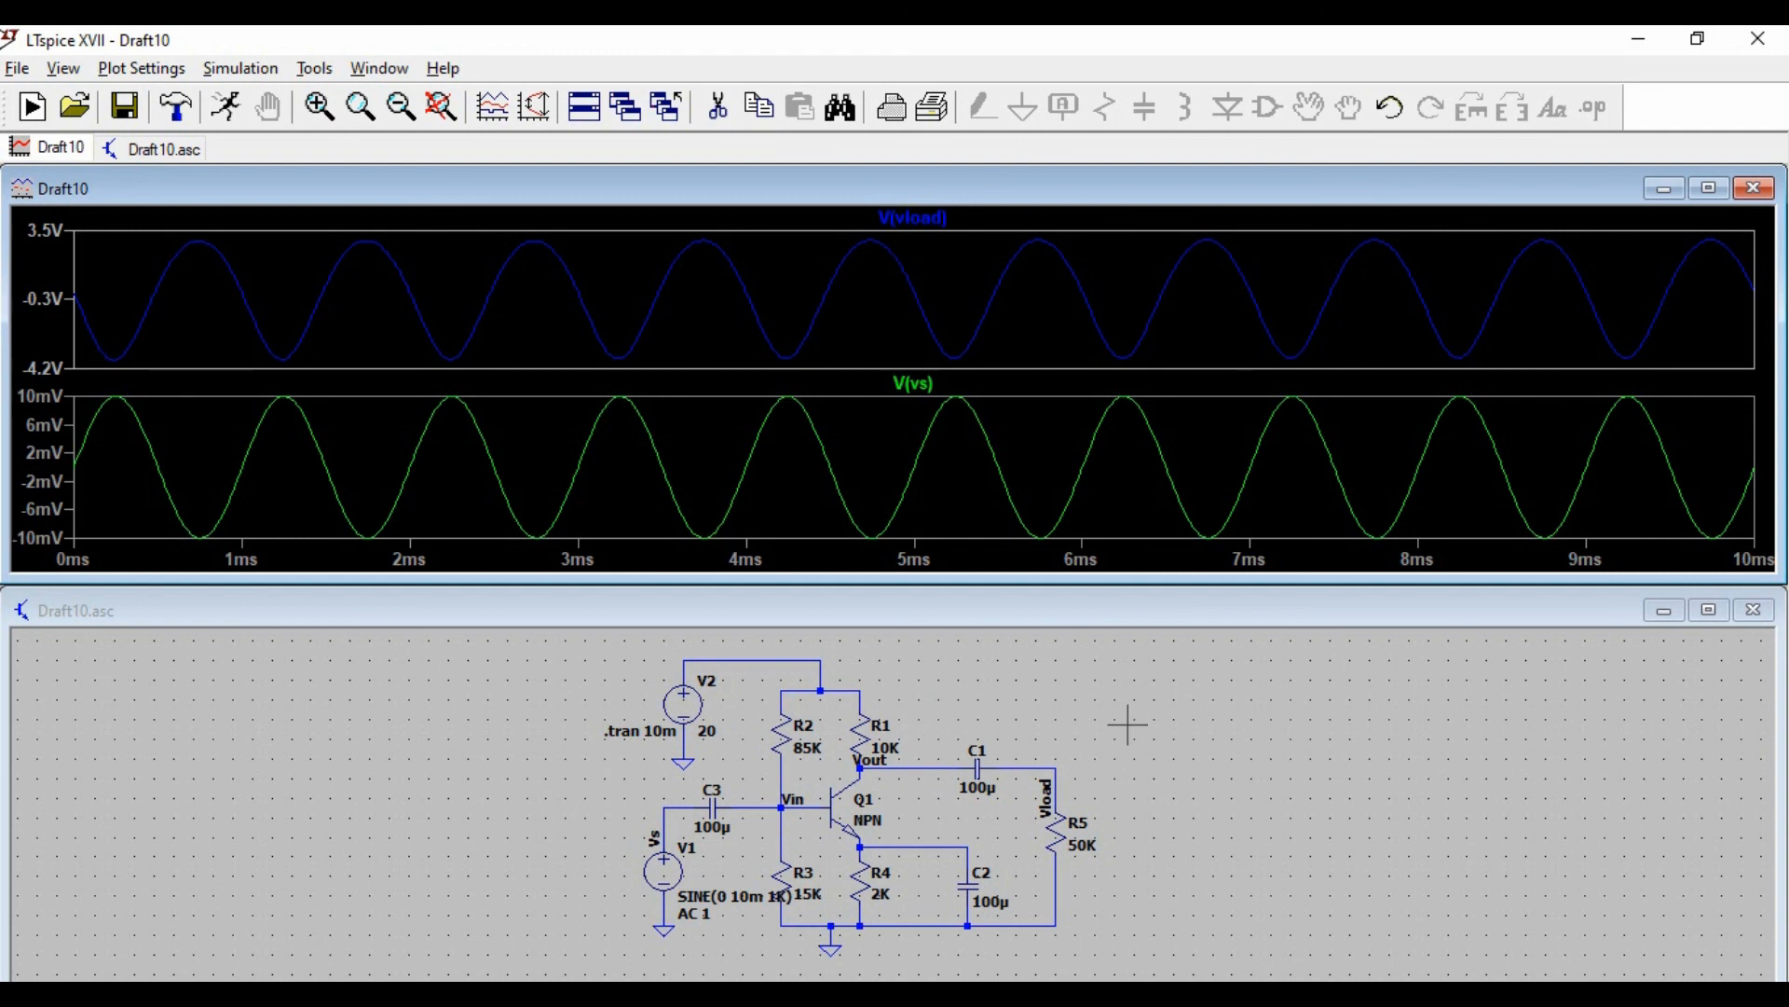
{"action": "left_click", "coordinate": [1282, 626]}
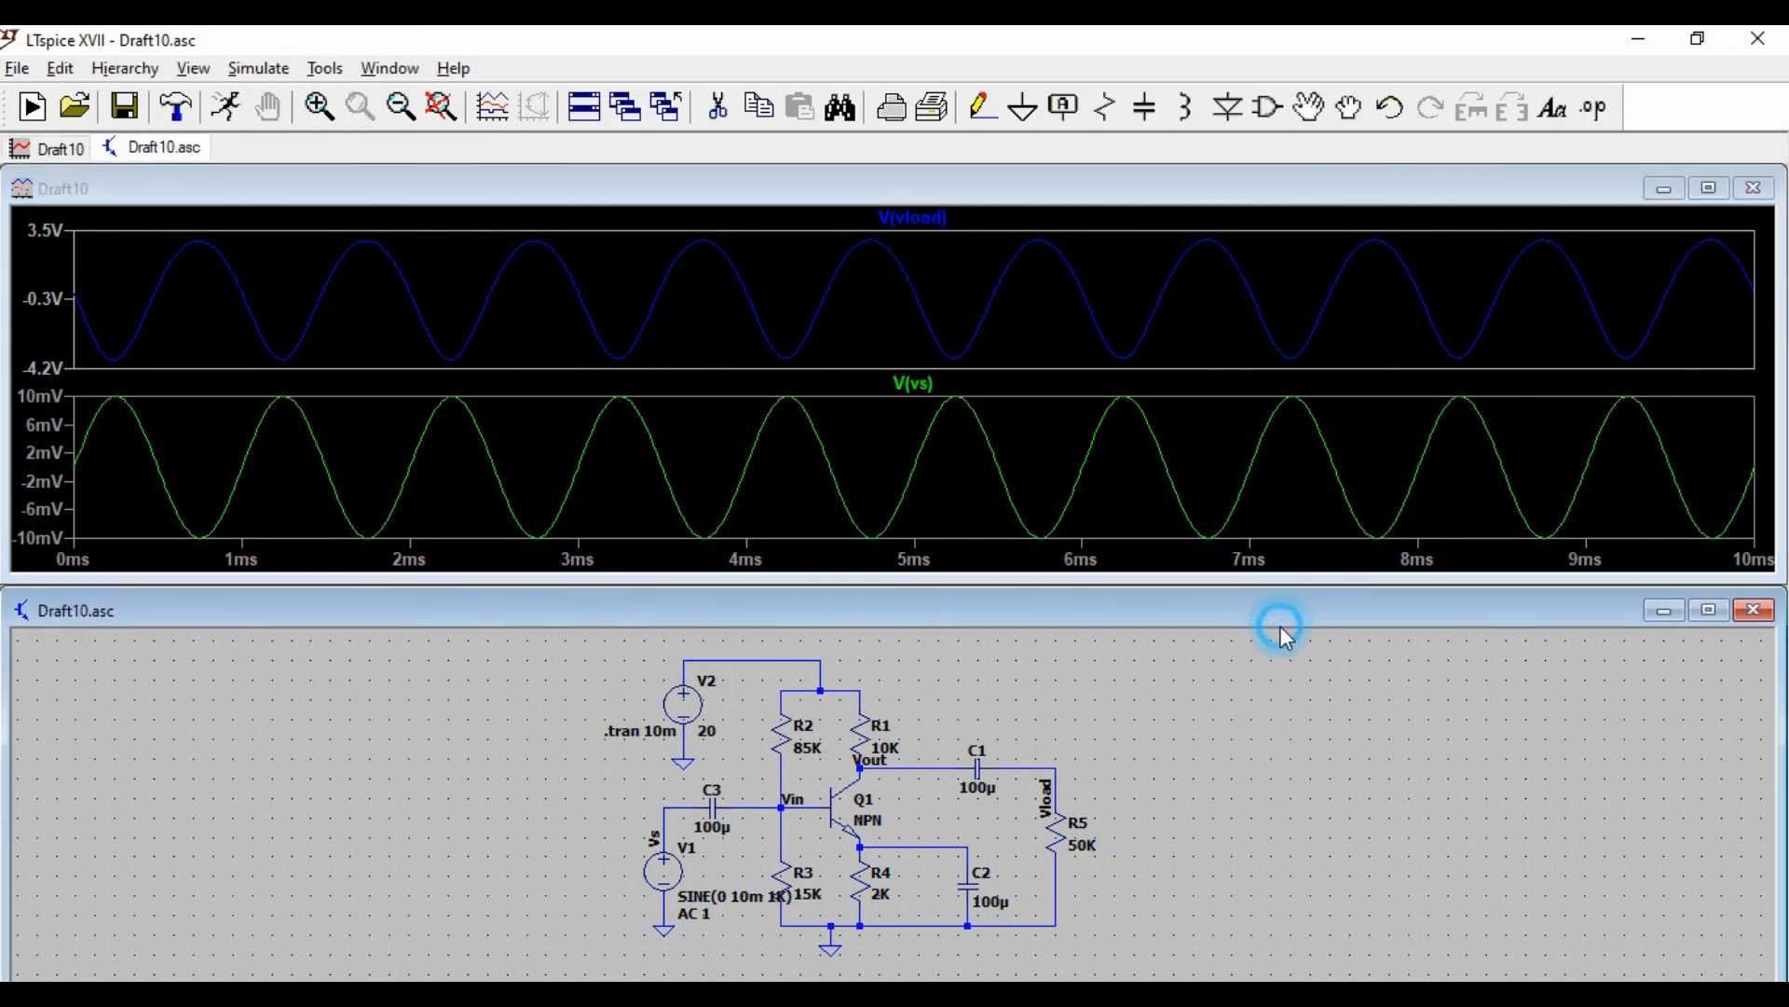
{"action": "left_click", "coordinate": [882, 757]}
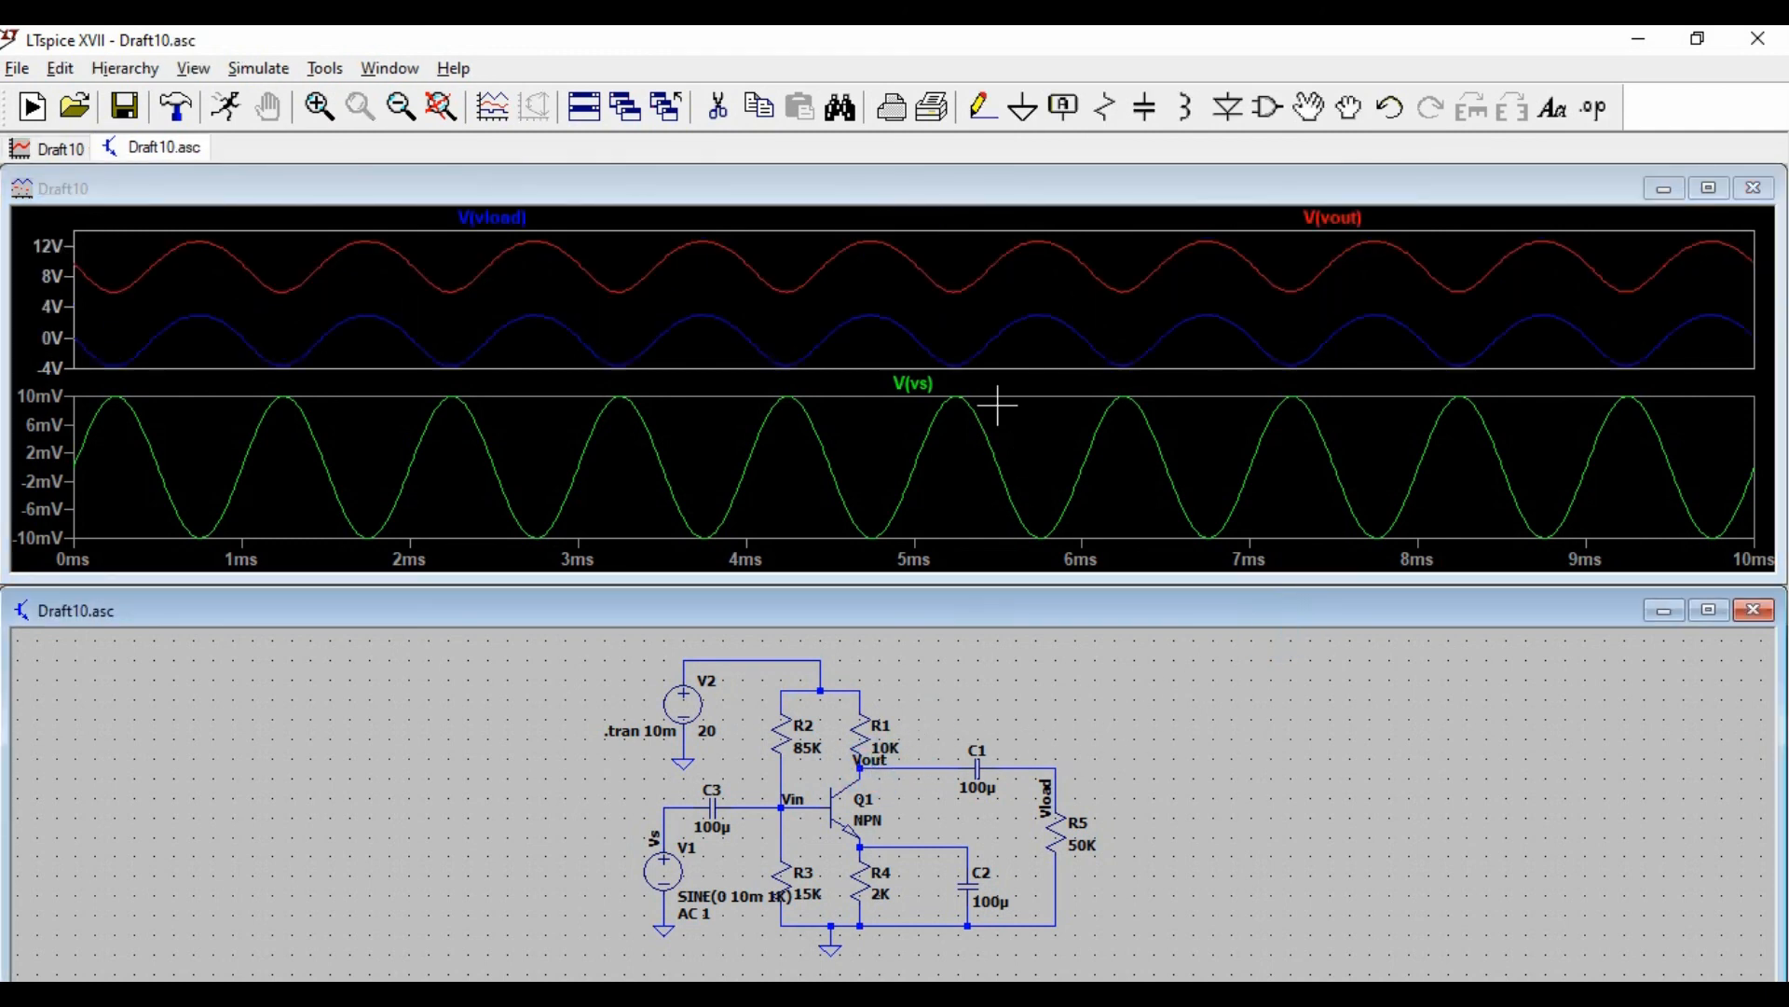